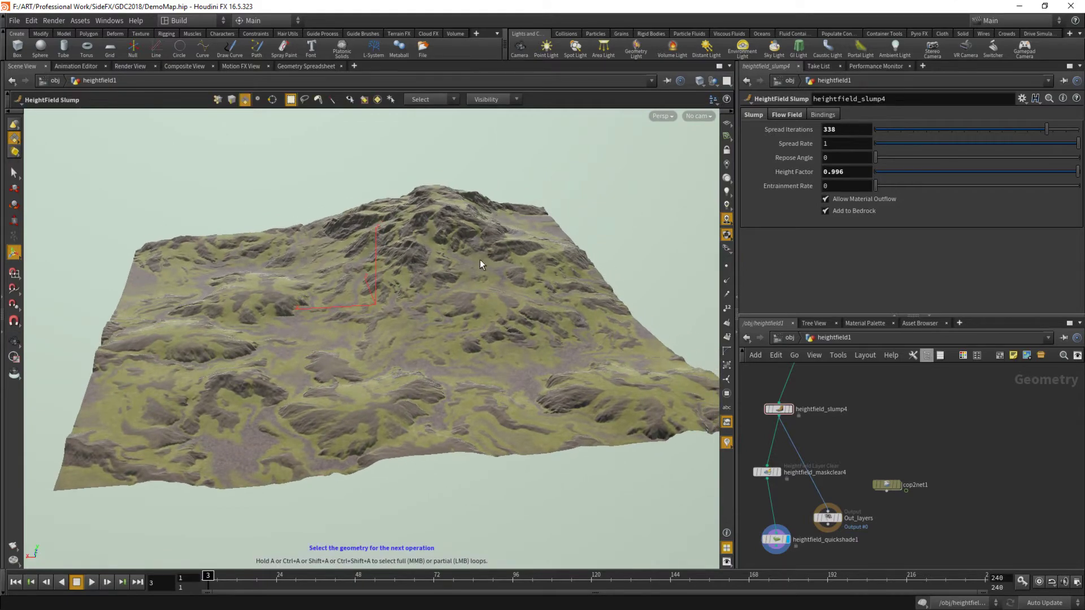
key(Escape)
drag(479, 264, 495, 232)
key(Return)
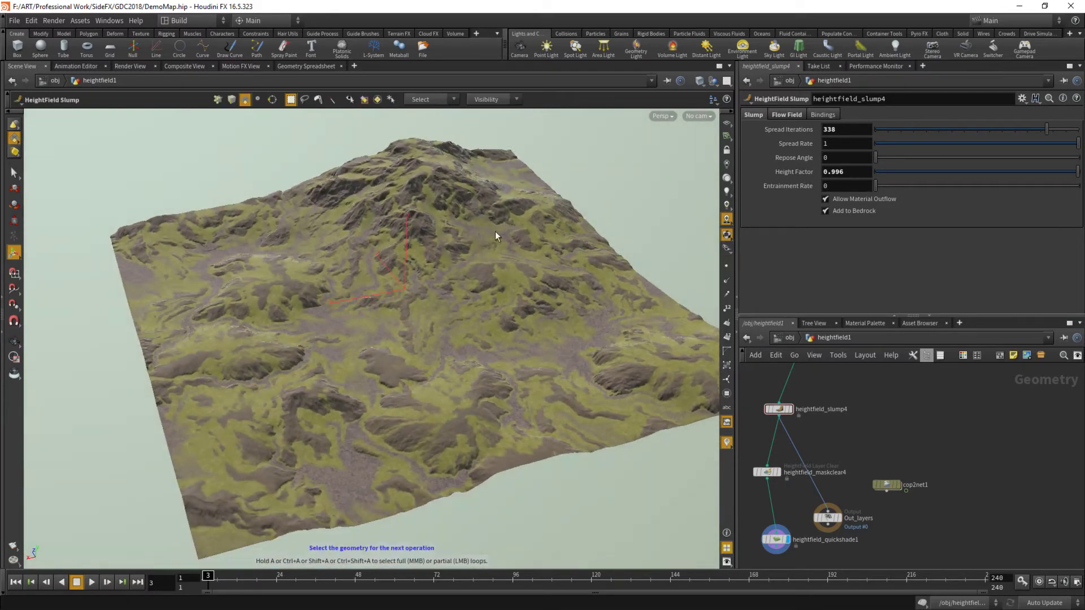
drag(417, 298, 412, 271)
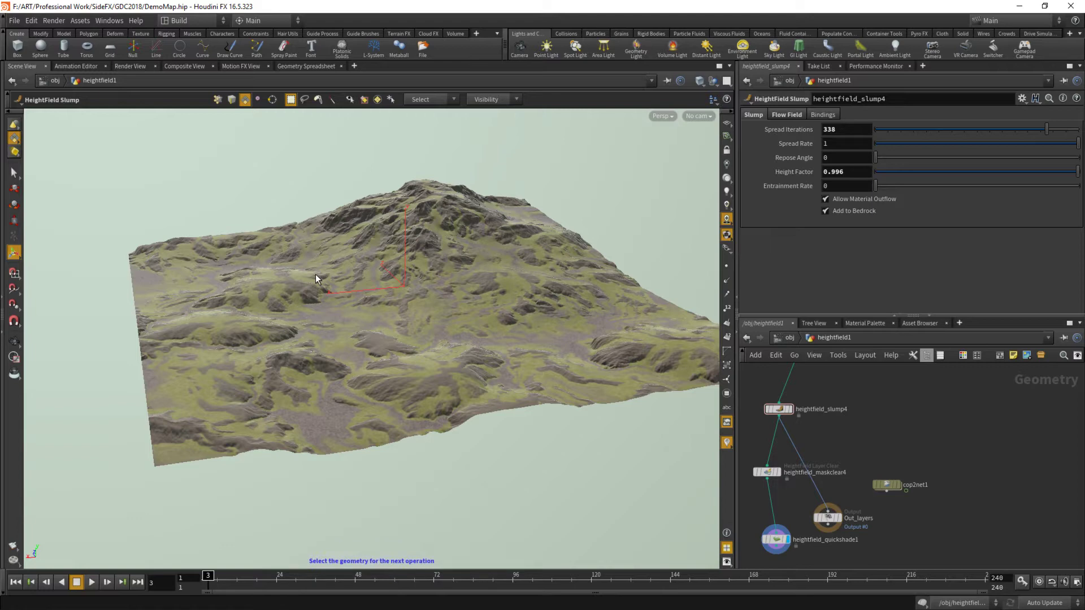
drag(528, 320, 561, 339)
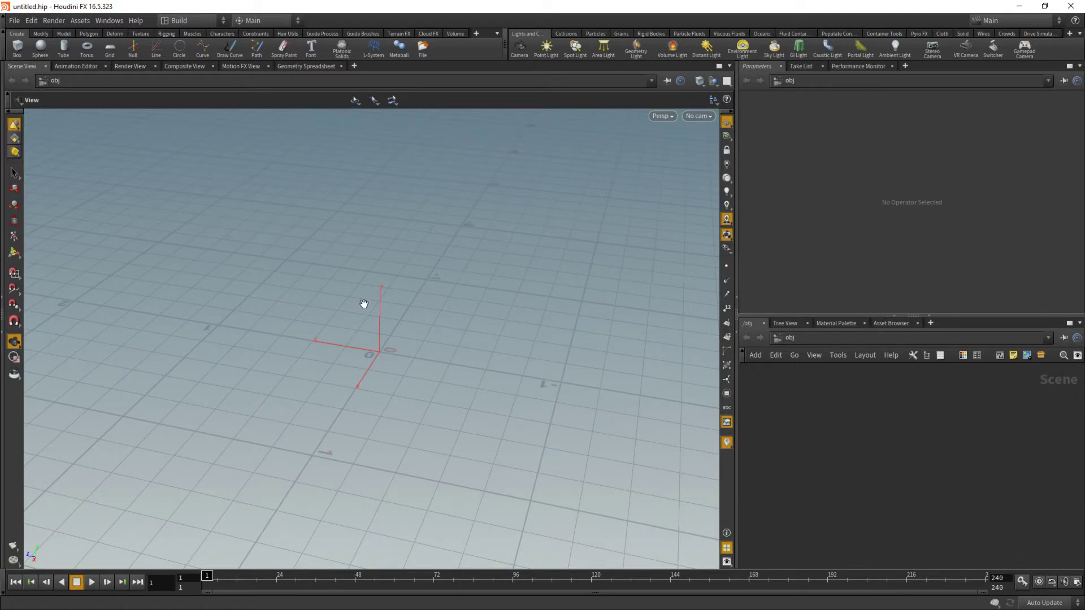
- Create a HeightField object in the empty scene and frame it in the viewport
drag(364, 303, 414, 273)
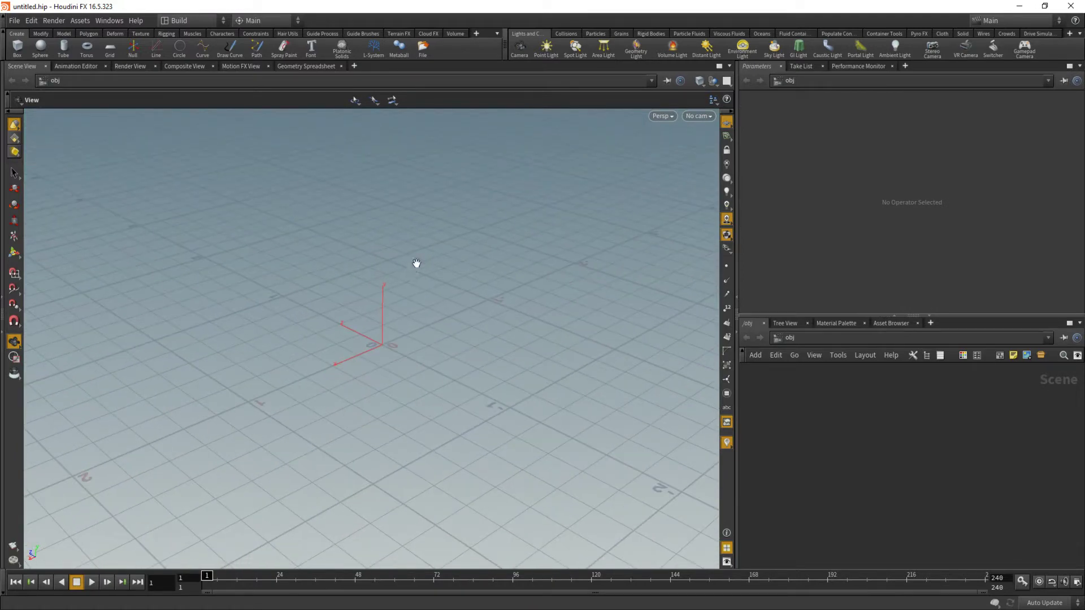
key(Tab)
text(heigh)
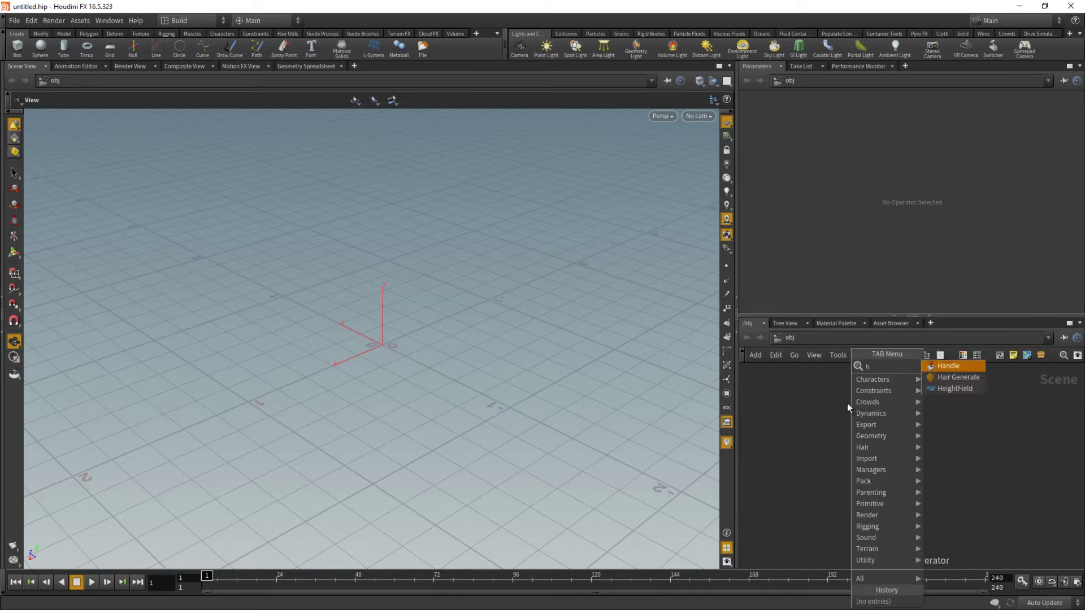
key(Return)
click(840, 388)
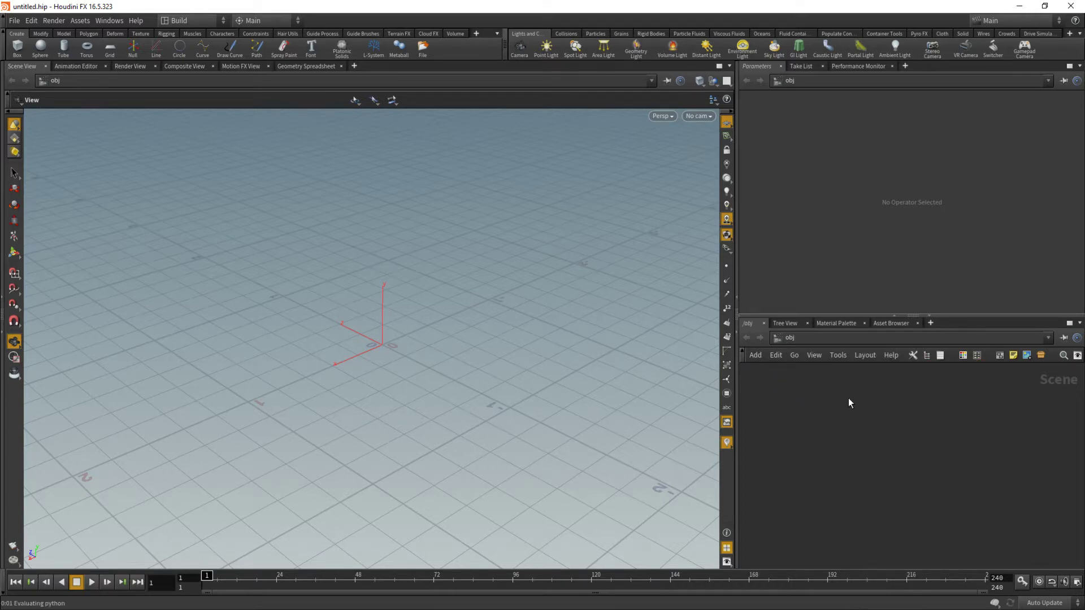
key(space+g)
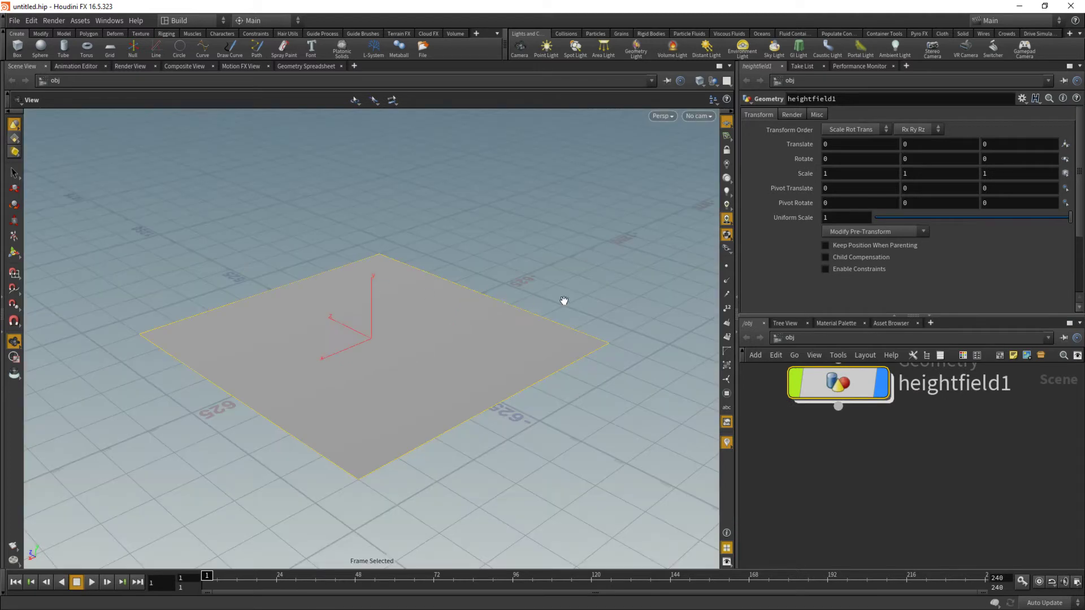
drag(564, 300, 486, 316)
middle_drag(887, 396, 914, 473)
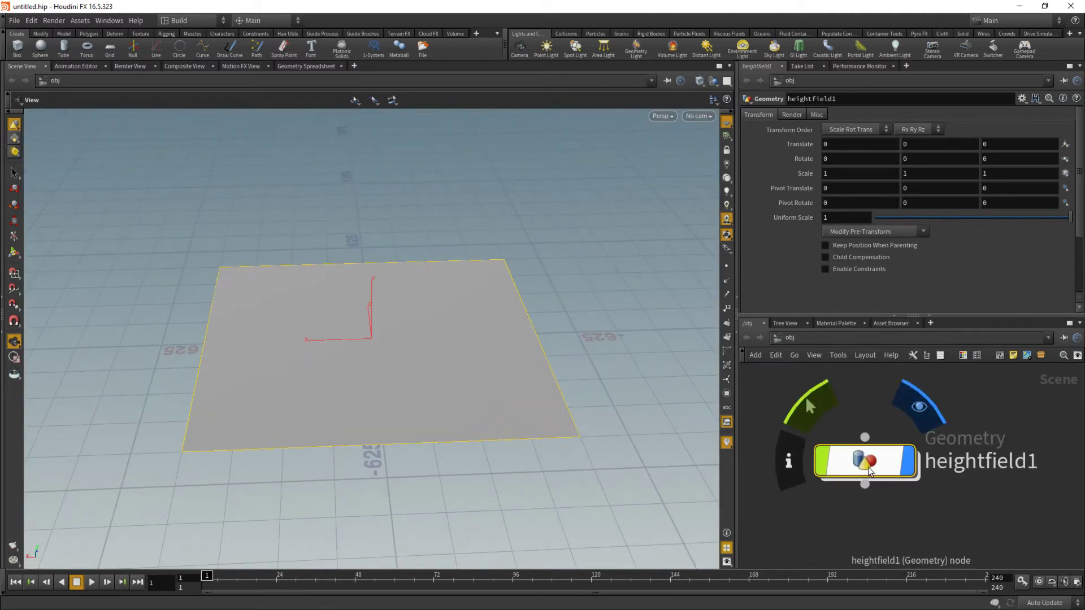
- Go inside the heightfield object and set the HeightField node's grid spacing to 2.17
double_click(904, 466)
drag(529, 368, 542, 282)
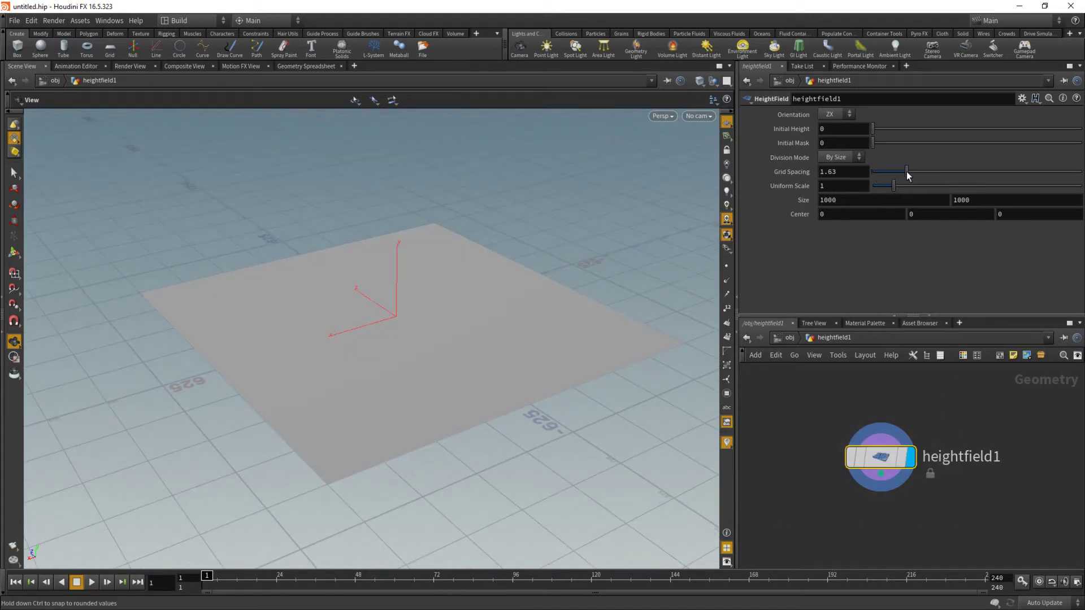
drag(538, 232, 465, 247)
right_drag(465, 247, 574, 342)
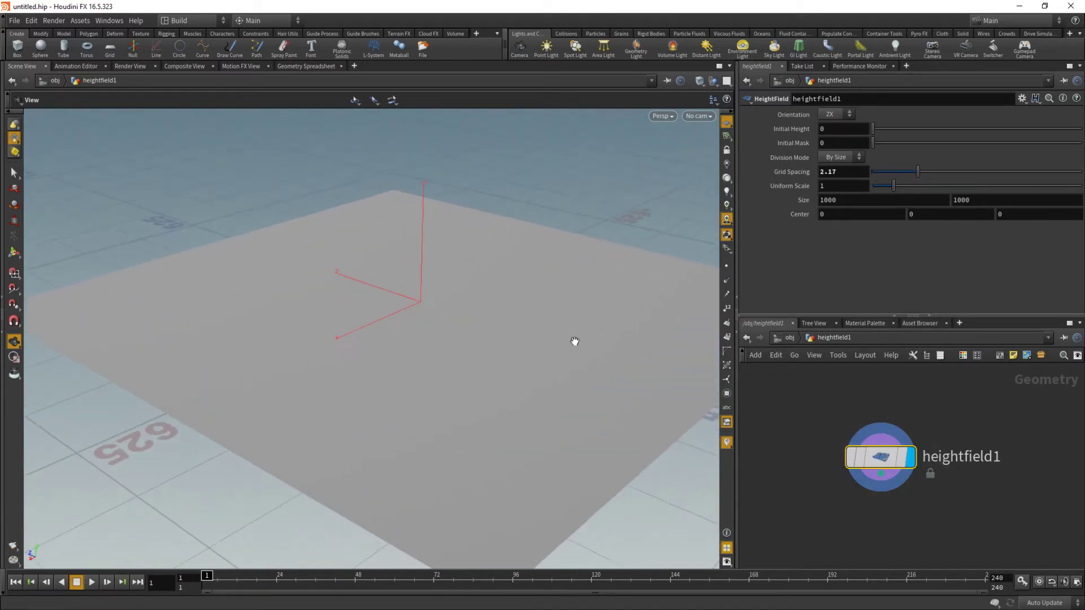
middle_drag(845, 486, 872, 422)
drag(873, 426, 911, 405)
click(946, 391)
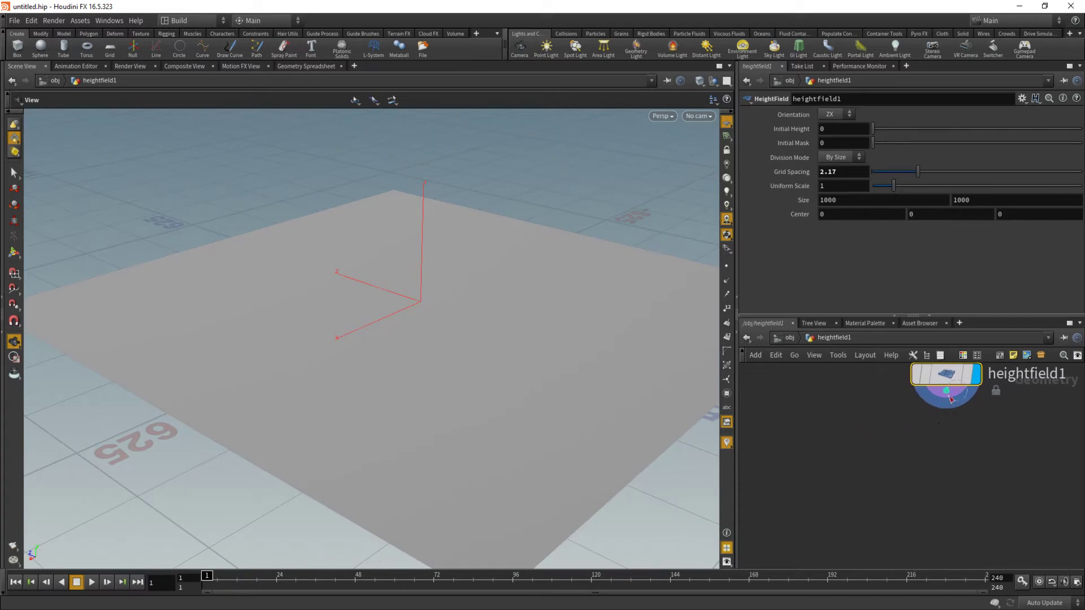
click(900, 479)
text(n)
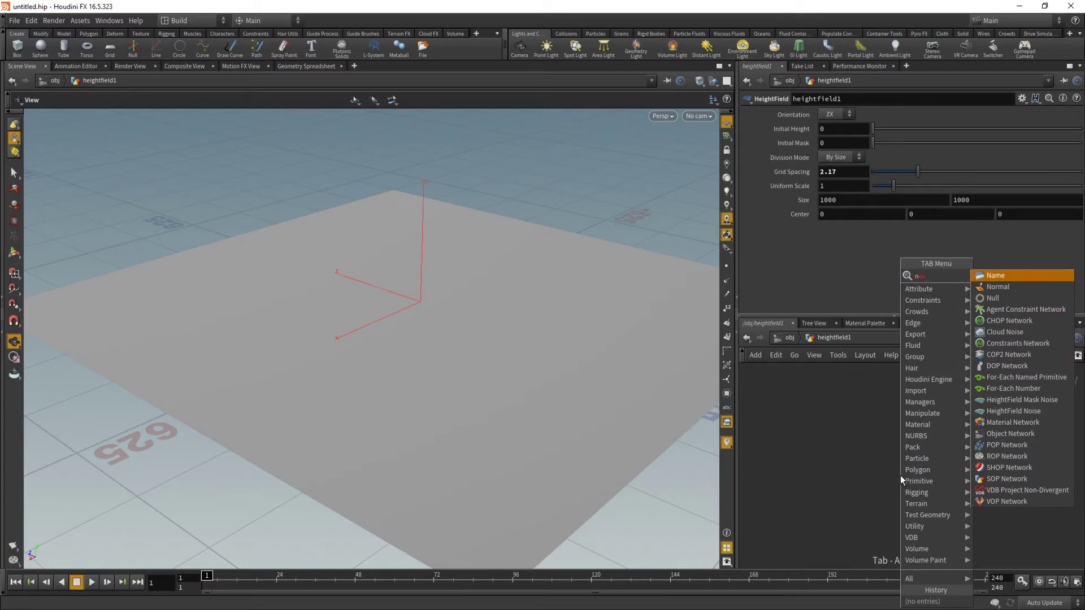
key(BackSpace)
text(o)
key(BackSpace)
text(nois)
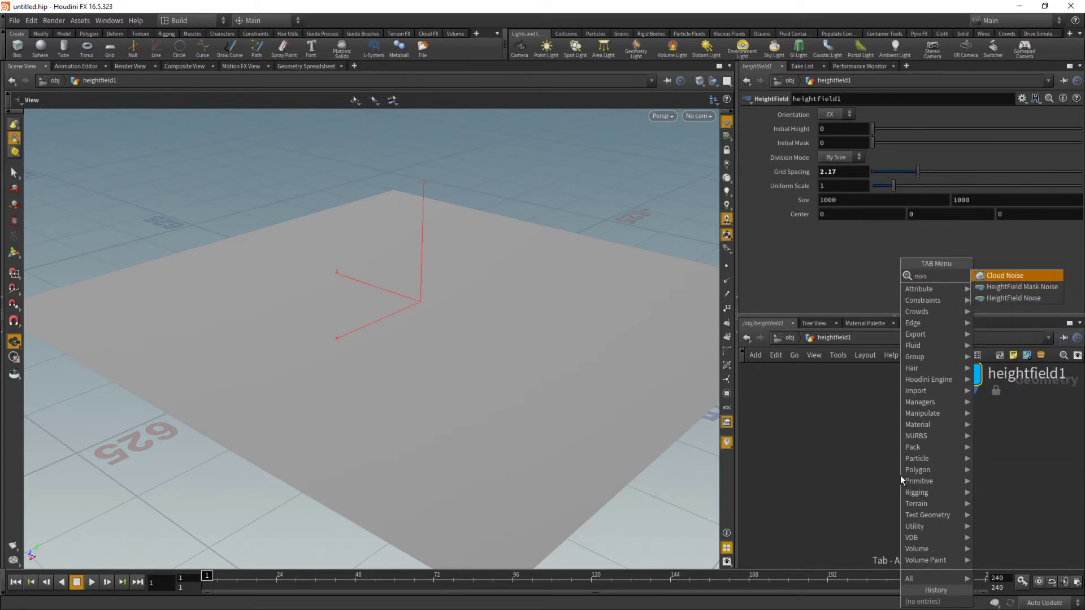
key(Return)
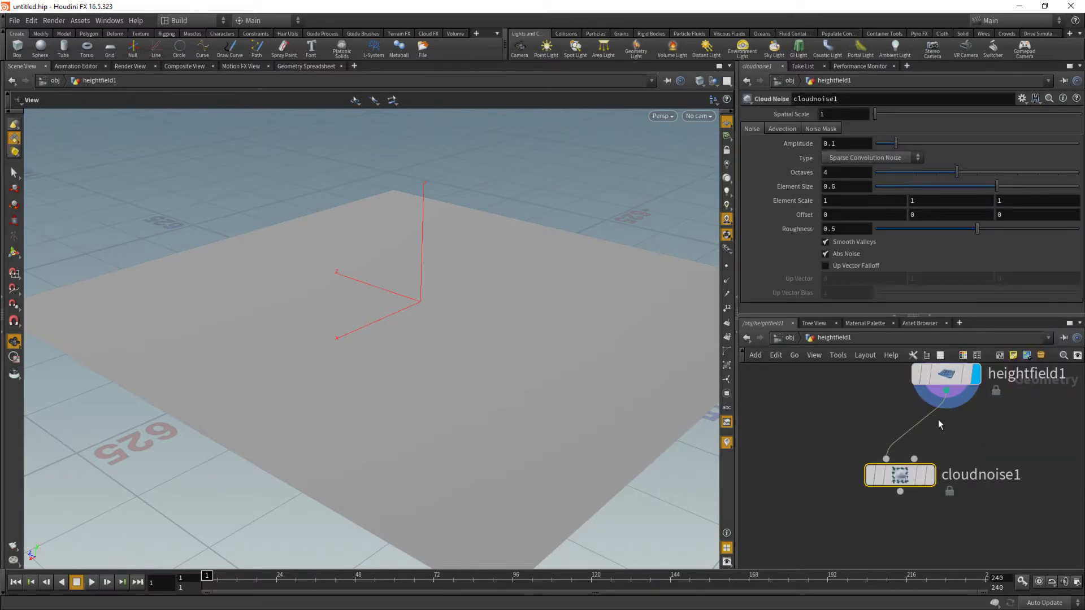
key(Delete)
- Add a HeightField Noise node fed by the heightfield1 node and display its result
key(Tab)
text(height)
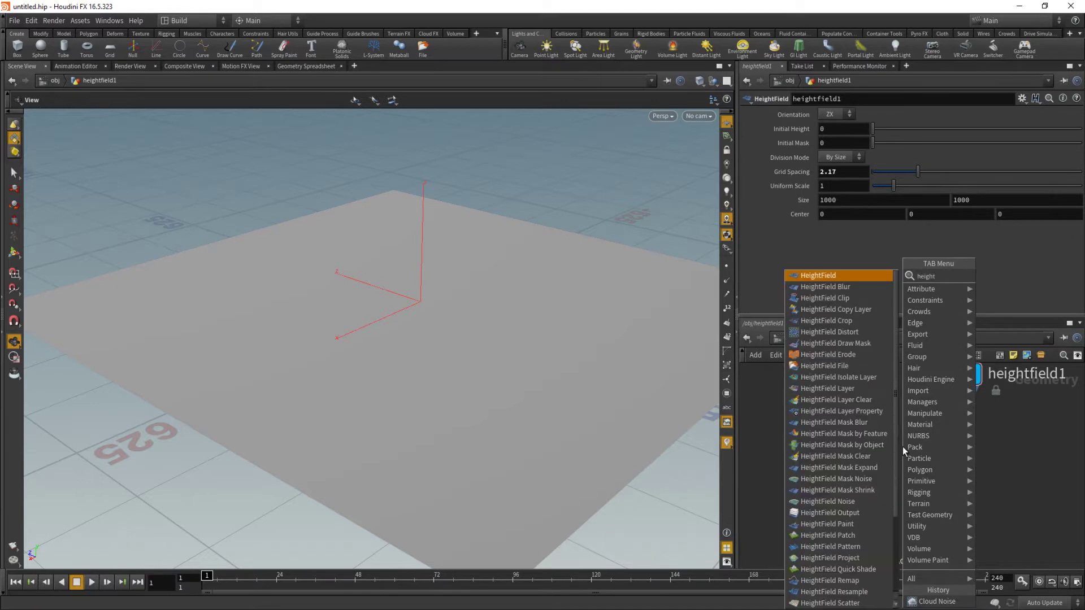
key(Down)
key(Down)
key(Down)
key(Down)
key(Down)
key(Down)
key(Down)
key(Down)
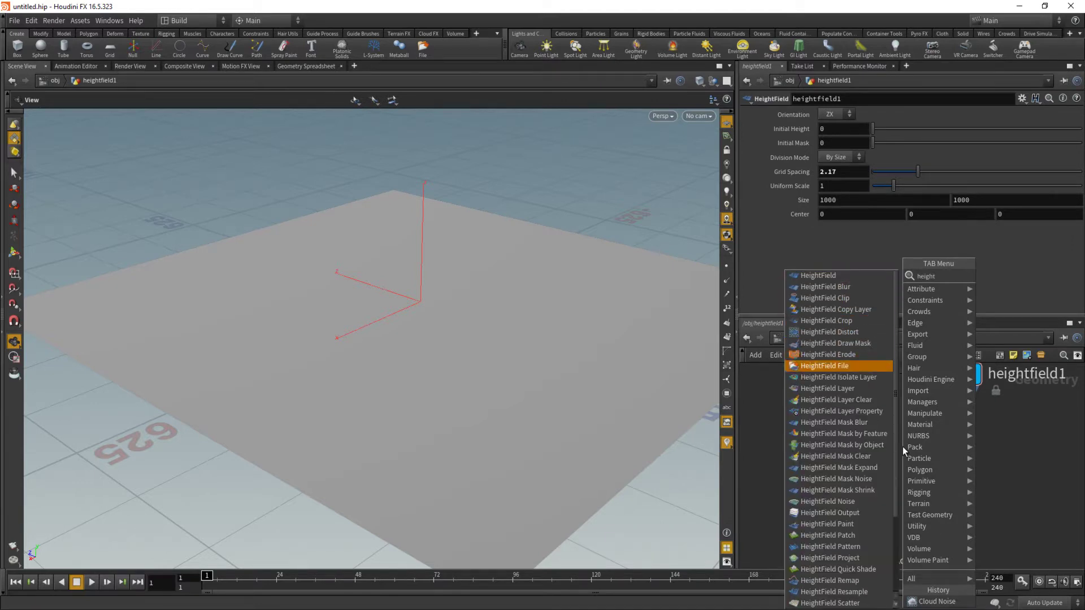
key(Down)
key(Down)
key(Down)
key(Down)
key(Down)
key(Down)
key(Down)
key(Down)
key(Down)
key(Down)
key(Down)
key(Down)
key(Return)
click(903, 447)
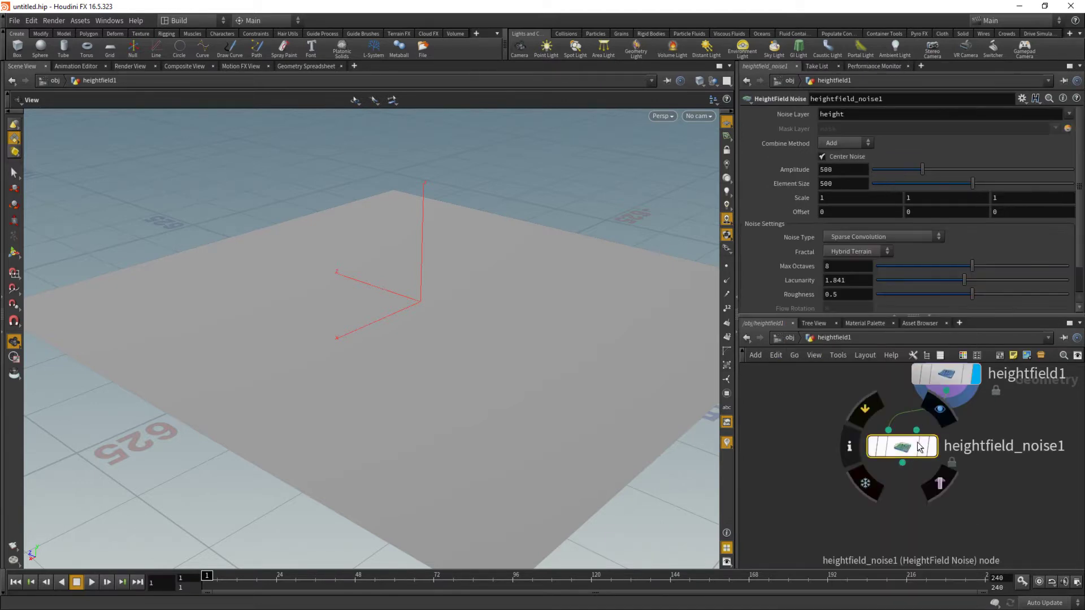
drag(933, 447, 936, 445)
click(936, 446)
- Set the HeightField Noise amplitude to 573 and its element size to 618
drag(483, 221, 405, 308)
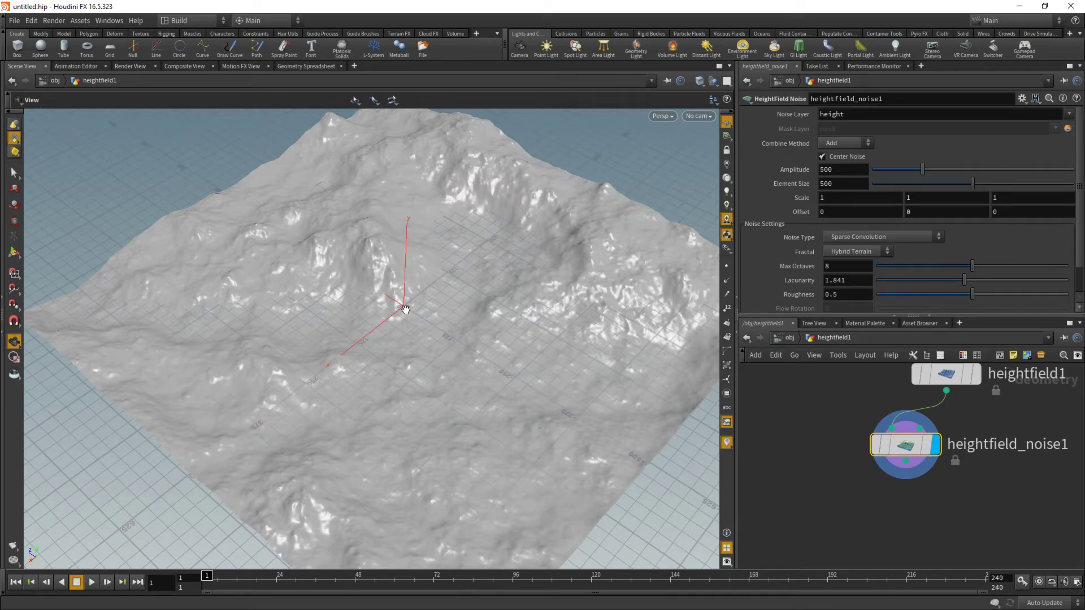
drag(507, 319, 497, 282)
drag(605, 323, 650, 294)
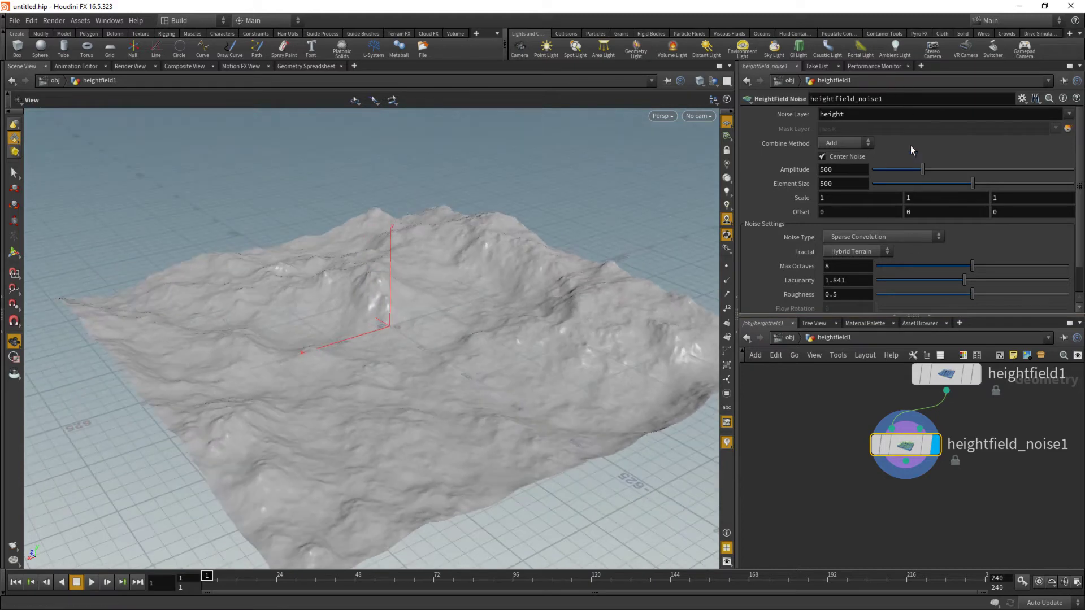
mouse_move(921, 172)
mouse_down()
mouse_move(884, 174)
mouse_move(956, 175)
mouse_move(930, 173)
mouse_up()
drag(970, 184, 995, 189)
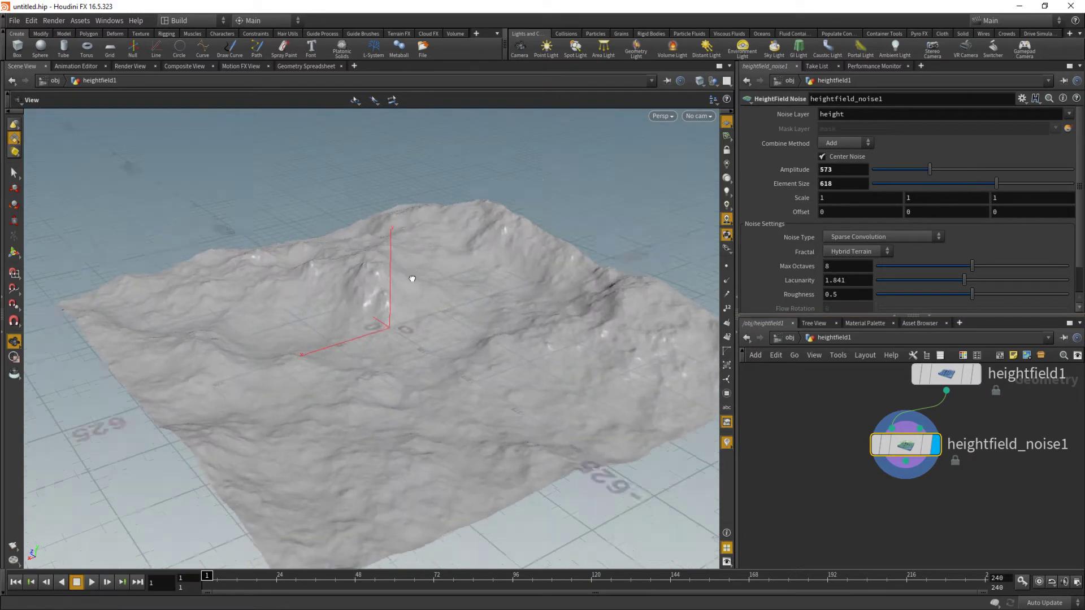
- Add a separate Sphere node in free space beside the heightfield nodes
middle_drag(409, 287, 399, 256)
scroll(400, 257, up, 3)
middle_drag(837, 487, 861, 484)
middle_drag(777, 425, 810, 428)
key(Tab)
text(sph)
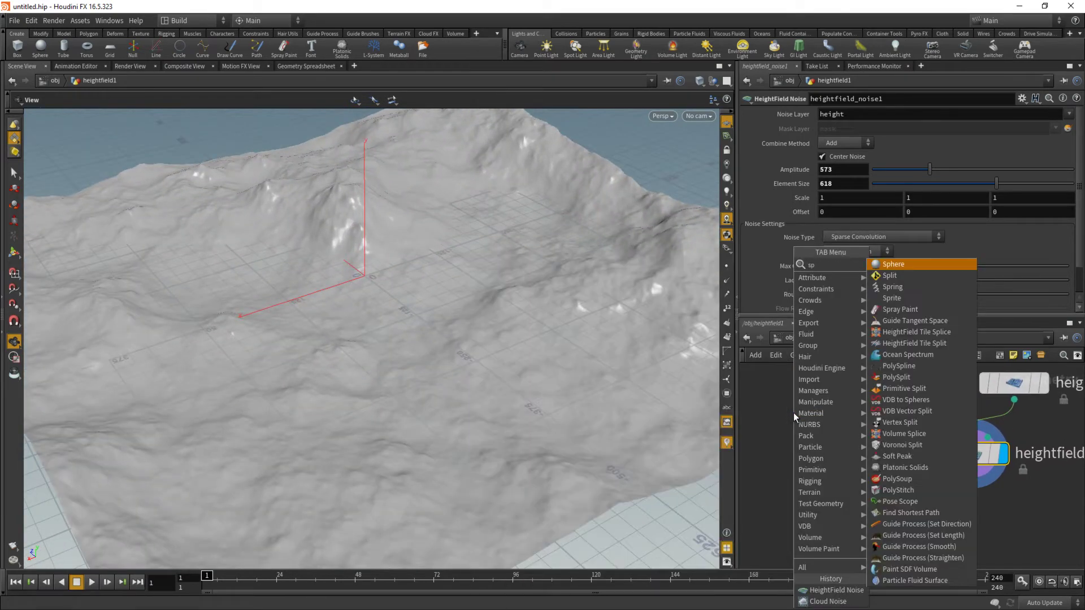
key(Return)
click(789, 404)
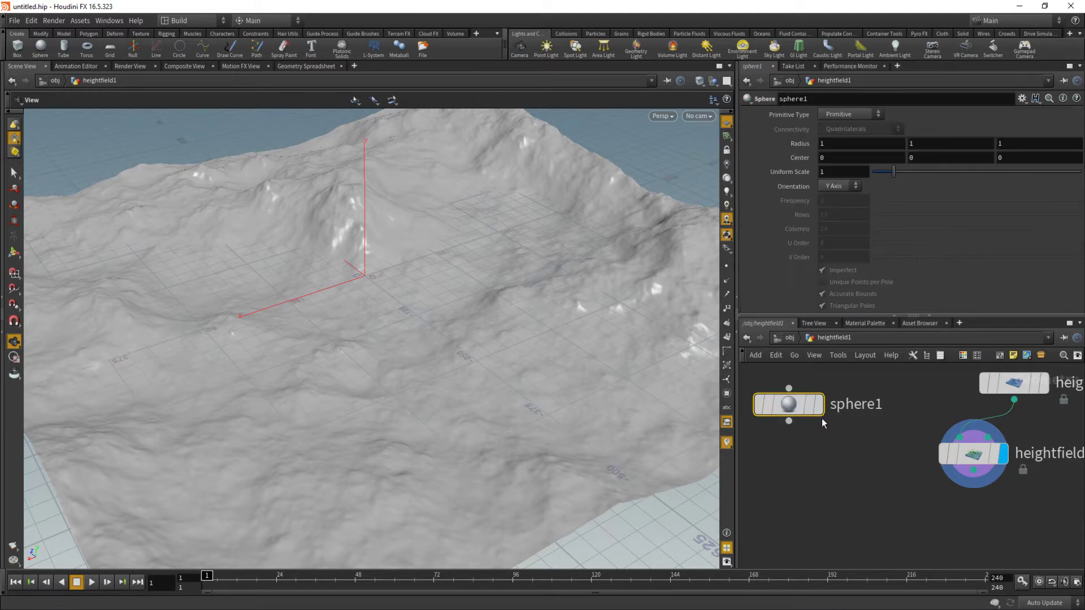
- Display the sphere, set its uniform scale to 55 and change its primitive type to Polygon
mouse_move(481, 288)
mouse_down()
mouse_move(452, 300)
mouse_move(479, 292)
mouse_up()
text(5)
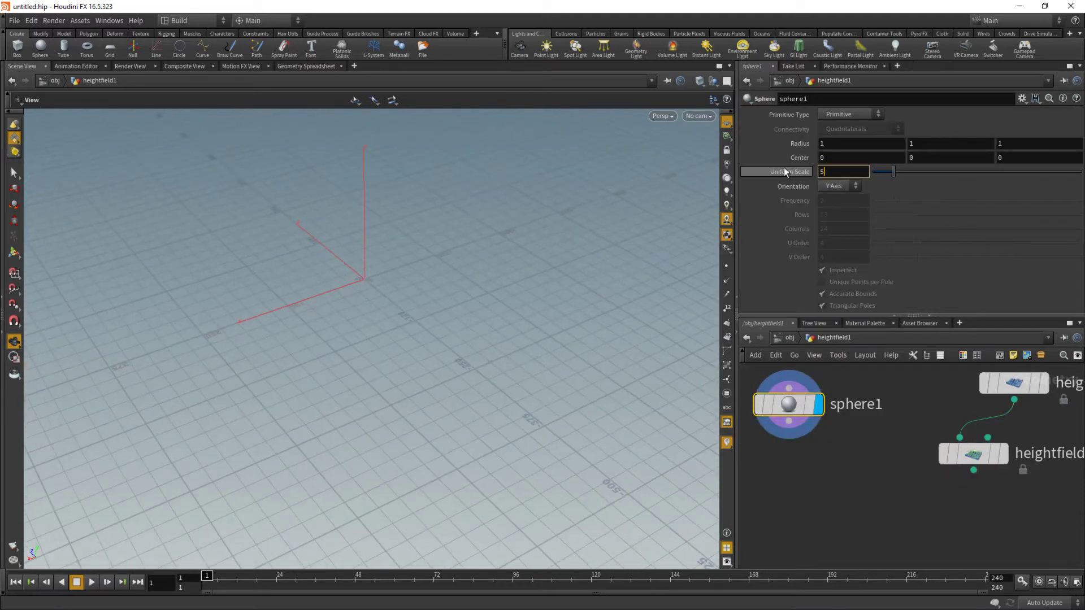
text(5')
key(Return)
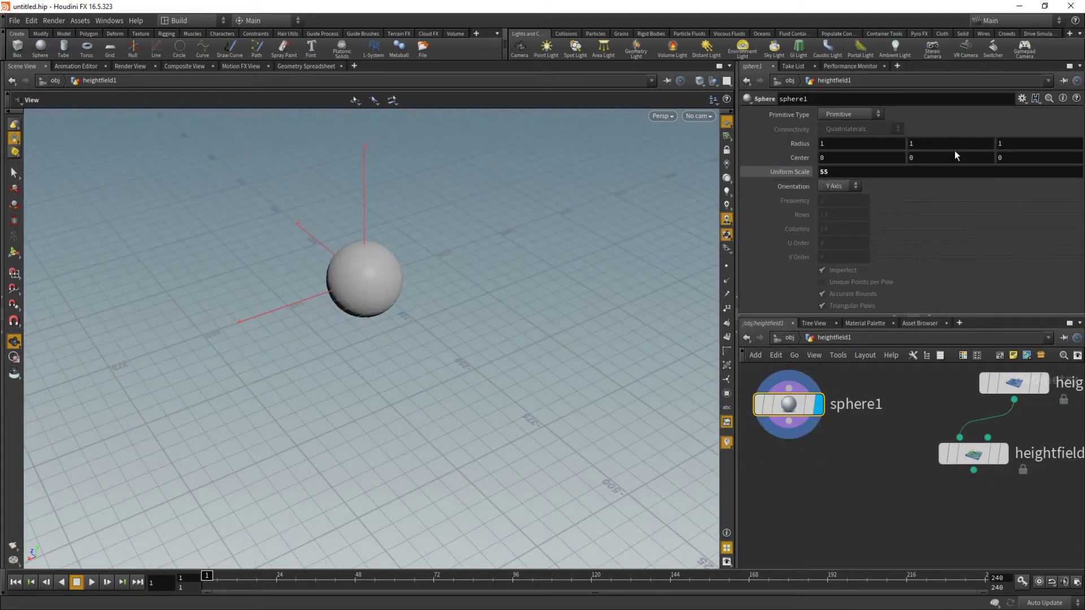
click(850, 114)
click(836, 133)
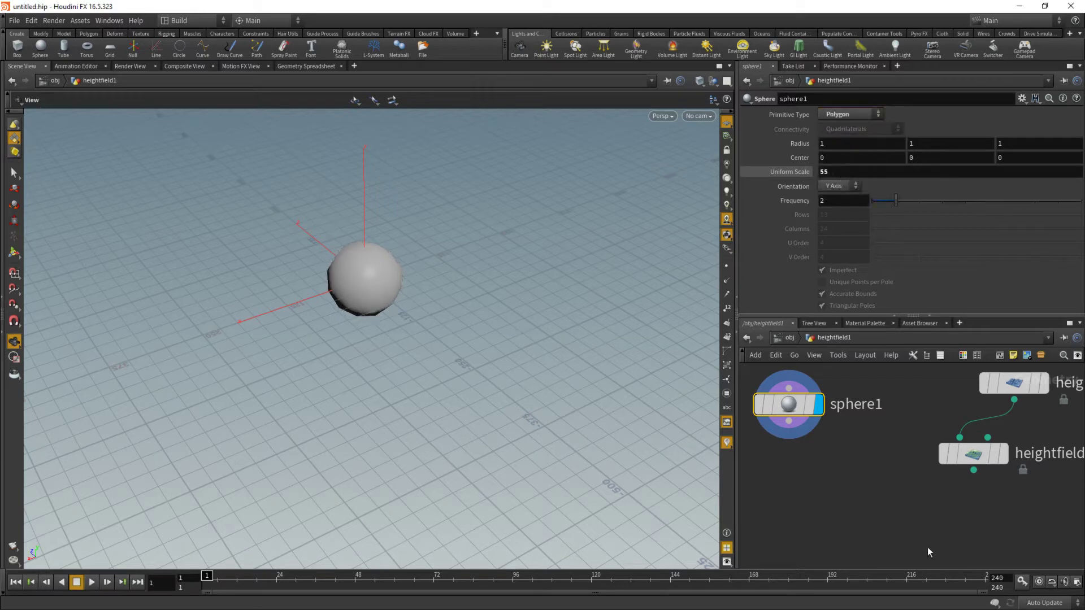
- Add a HeightField Scatter node fed by the heightfield noise and display its result
click(953, 425)
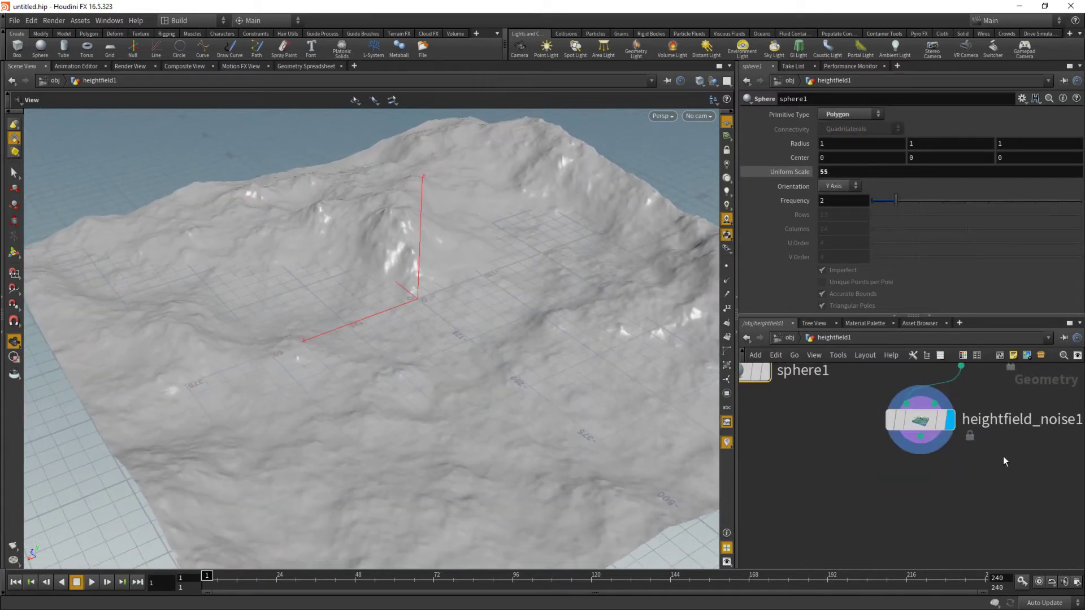
key(Tab)
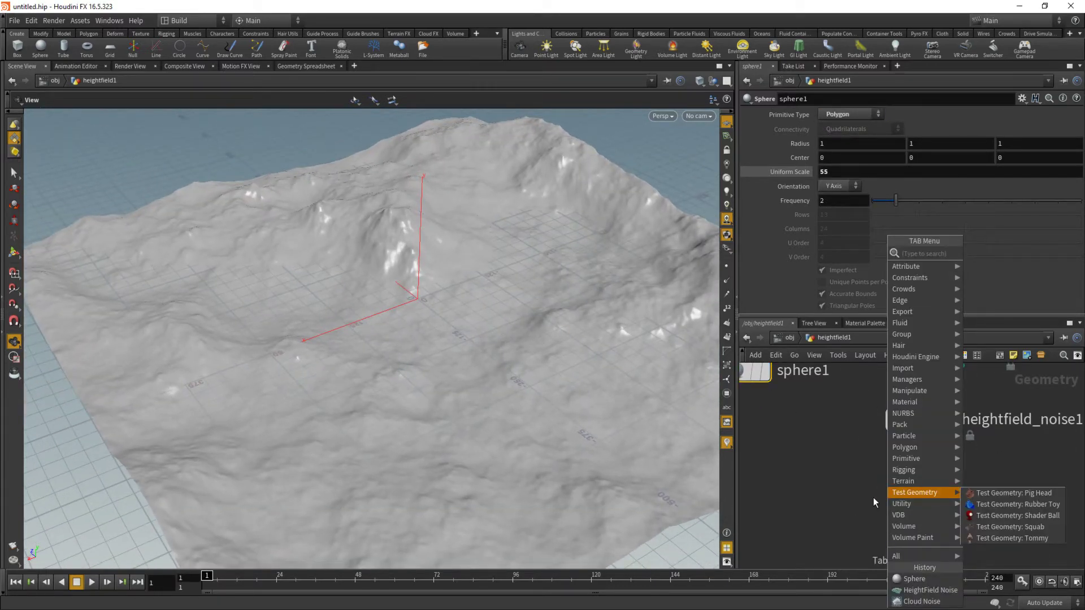
text(heightfield sca)
key(Return)
click(873, 497)
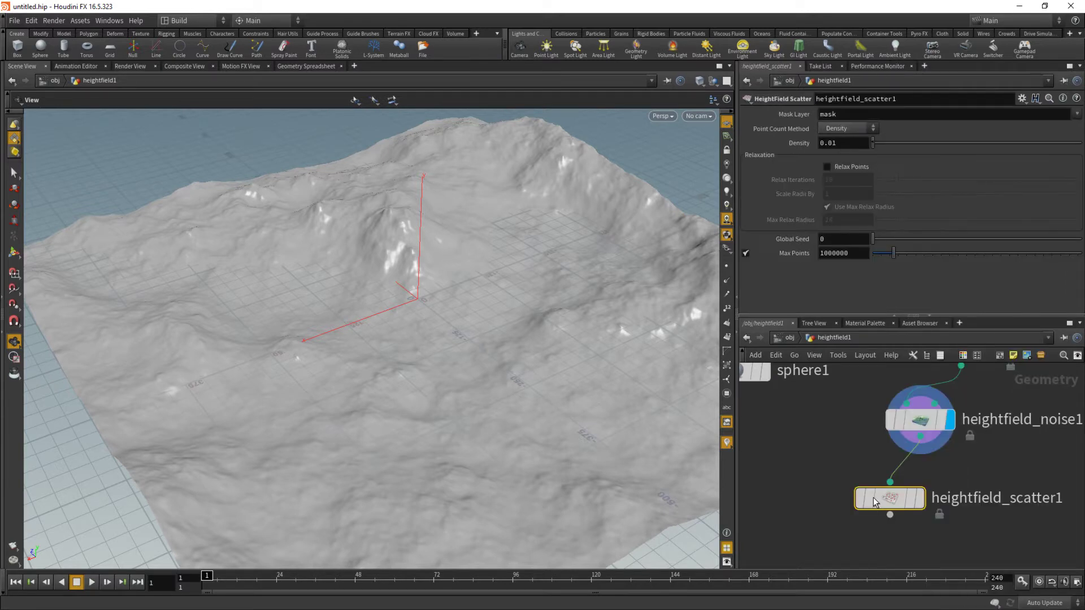
click(921, 500)
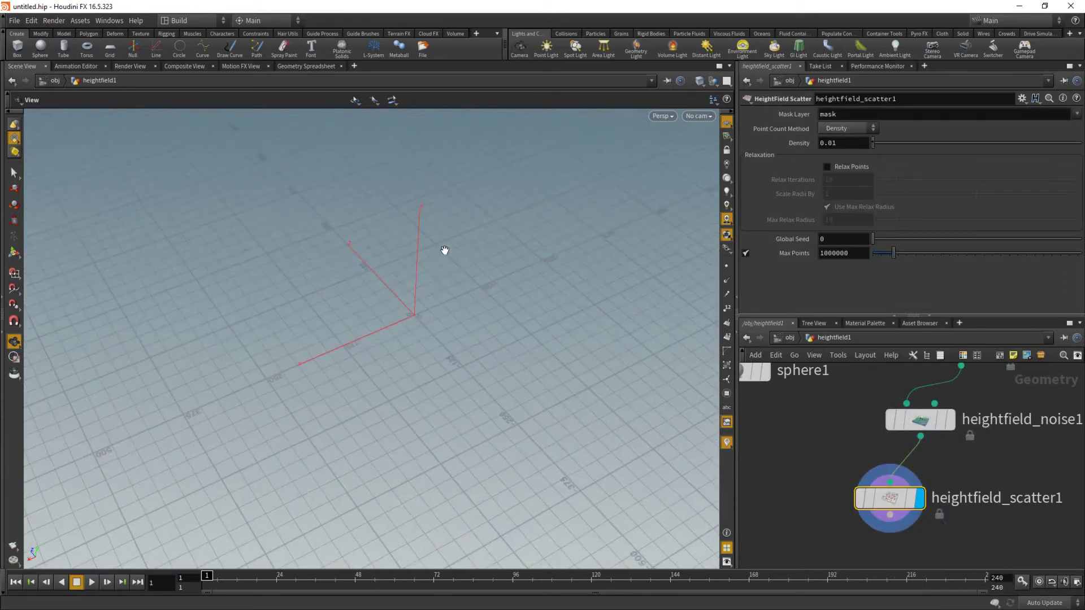
- Try using height as the mask layer of the HeightField Scatter node
drag(844, 117, 767, 115)
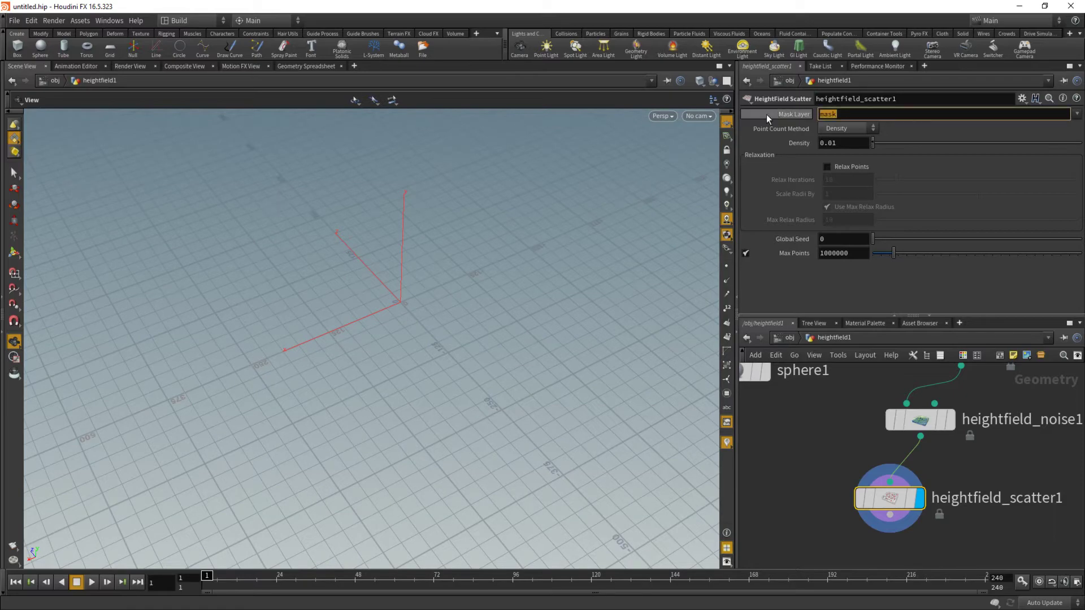
click(1077, 113)
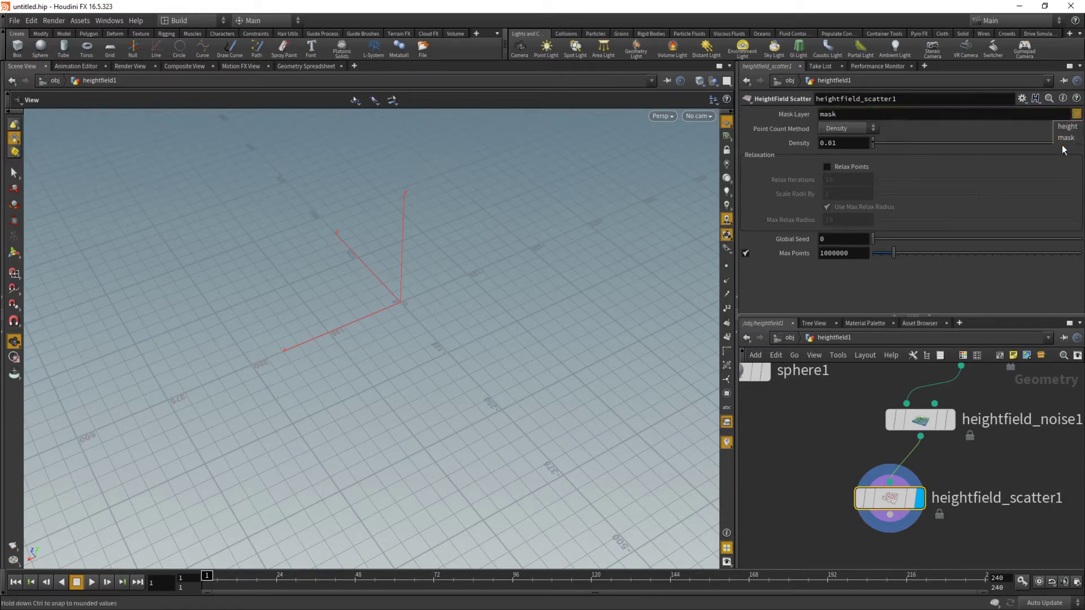
click(1067, 133)
drag(515, 278, 711, 209)
- Clear the scatter node's mask layer and limit its max points to 25
drag(850, 115, 803, 114)
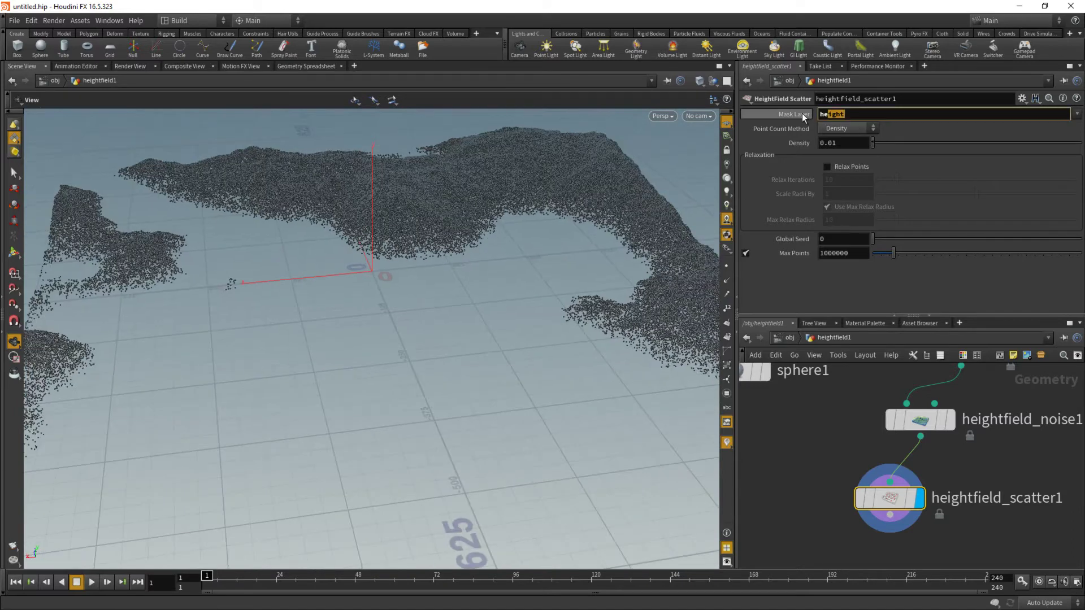
key(Return)
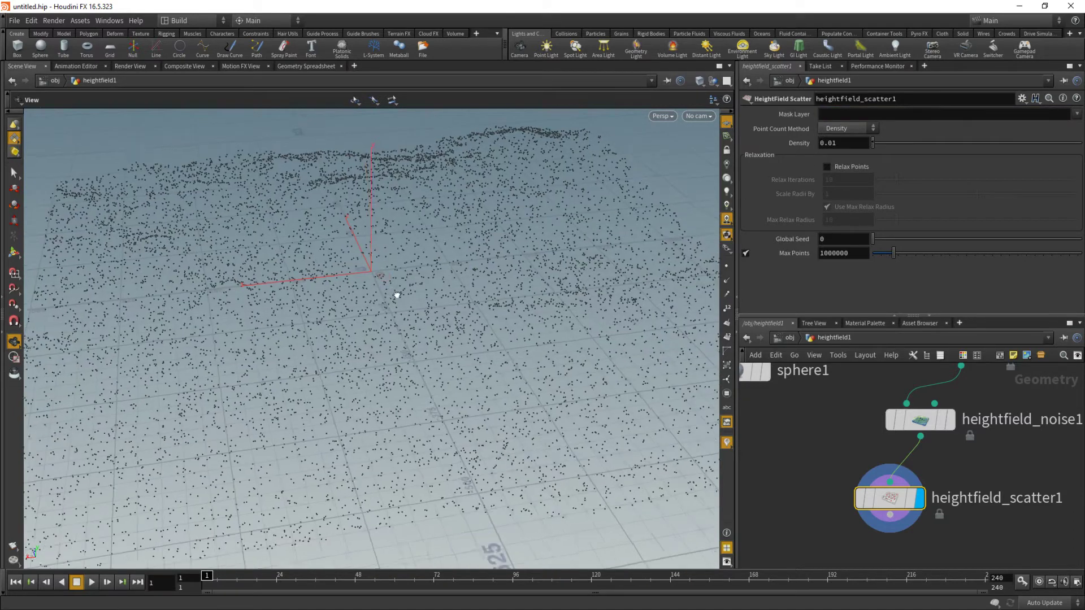
text(25)
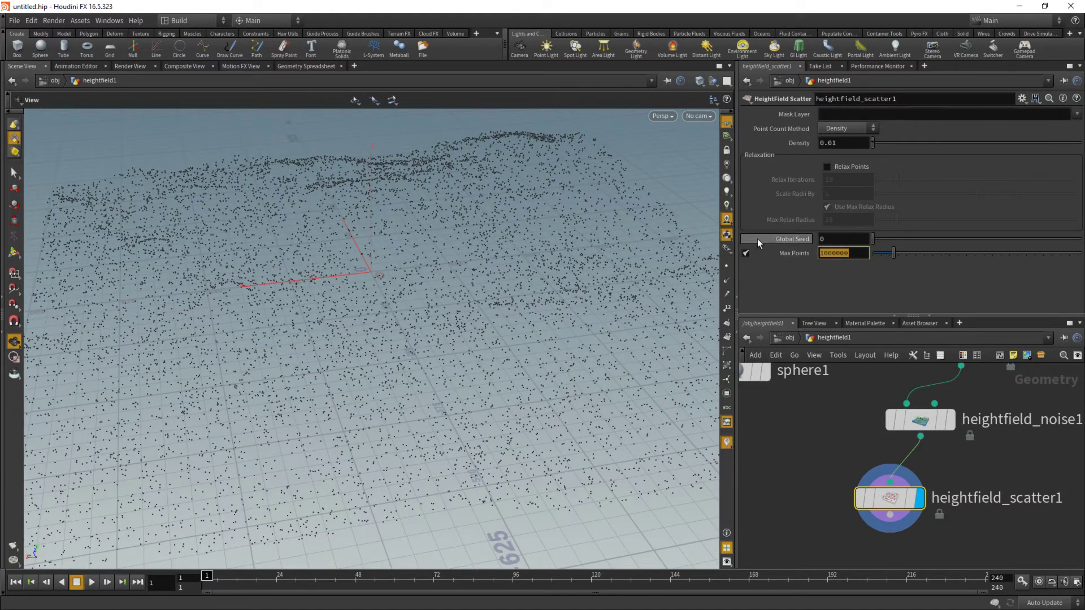
key(Return)
scroll(894, 444, down, 5)
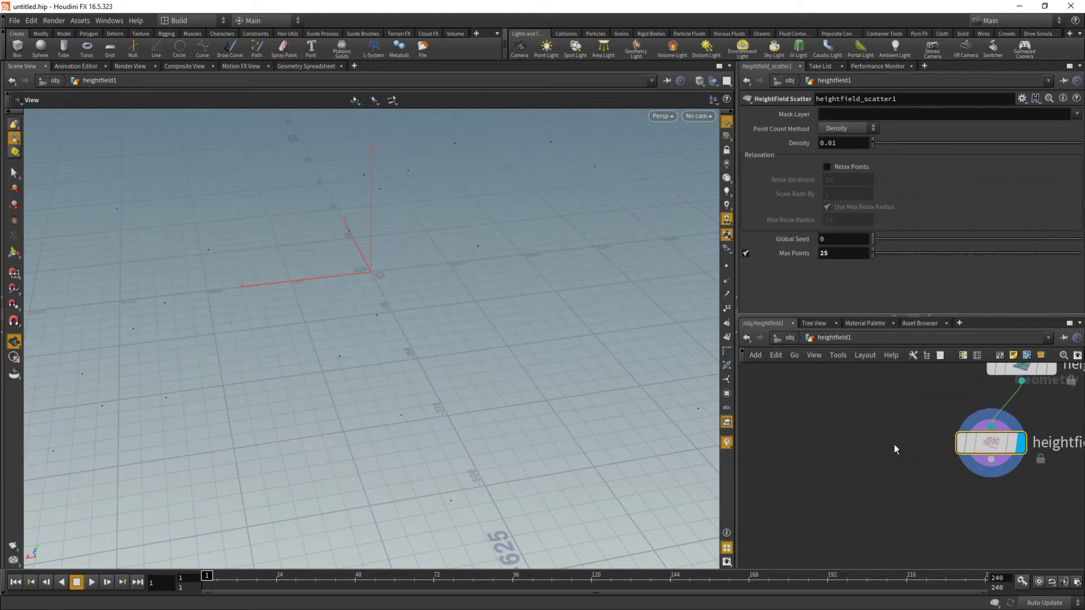
- Add a Copy Stamp node below the HeightField Scatter node
key(Tab)
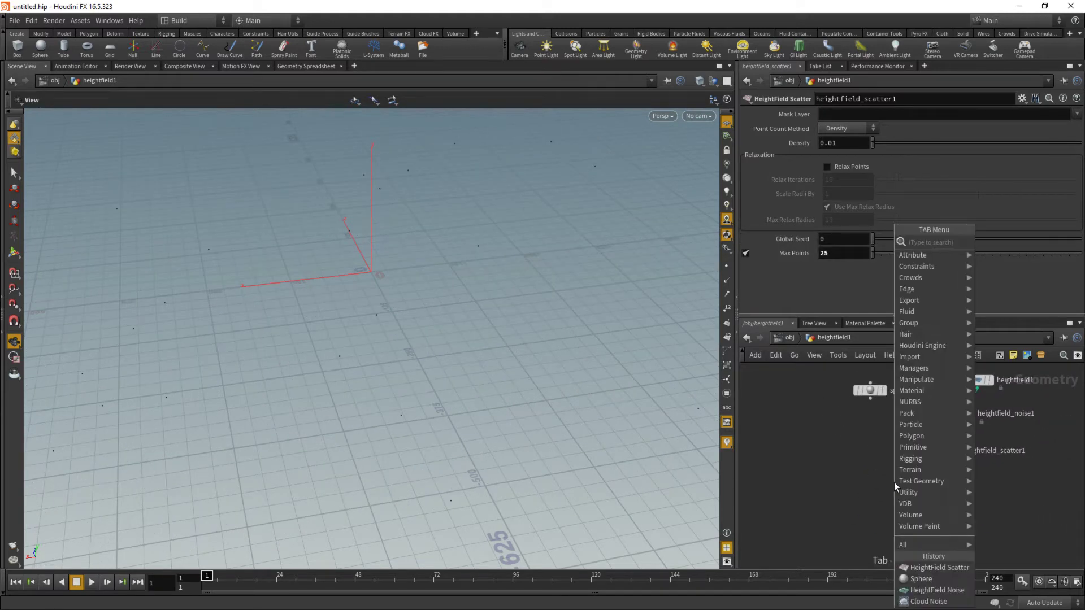
text(copy)
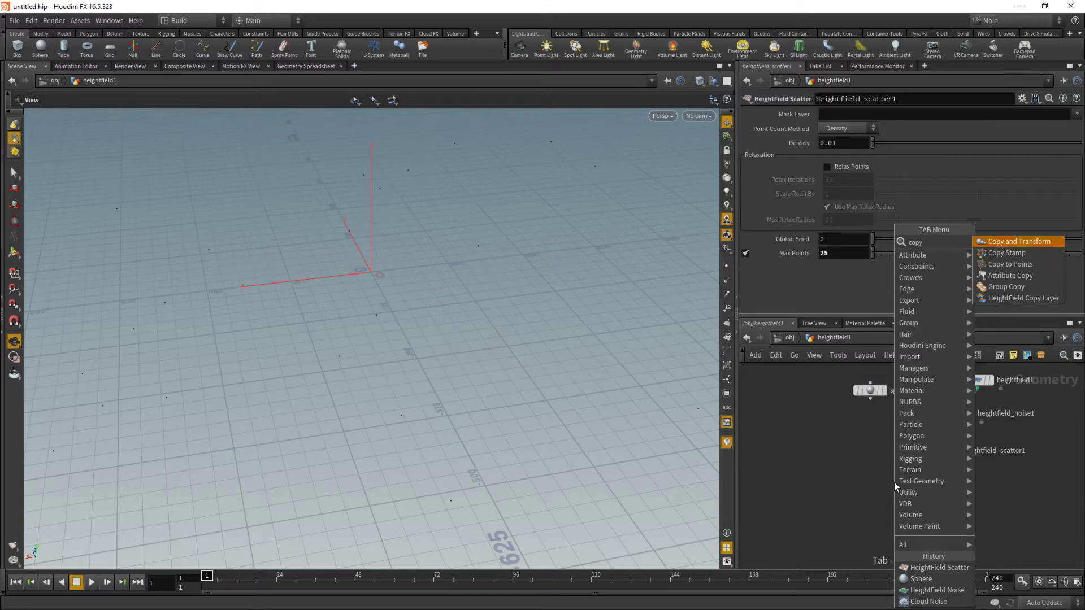
key(Down)
key(Return)
scroll(899, 497, up, 3)
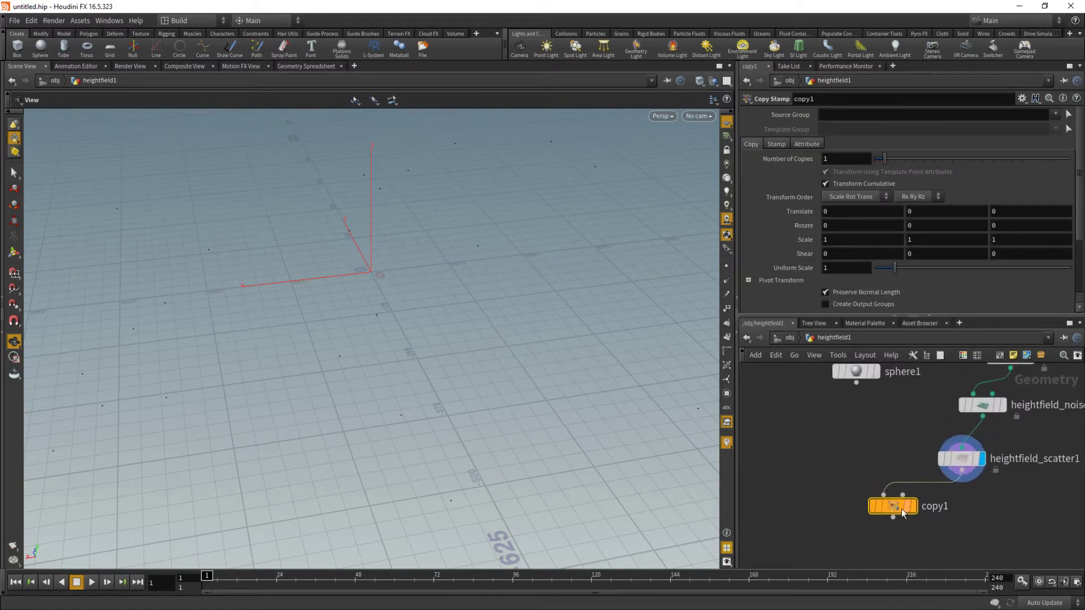
- Wire the sphere into the Copy Stamp as the primitives to copy, use the scattered points as its template, and display the result
click(857, 383)
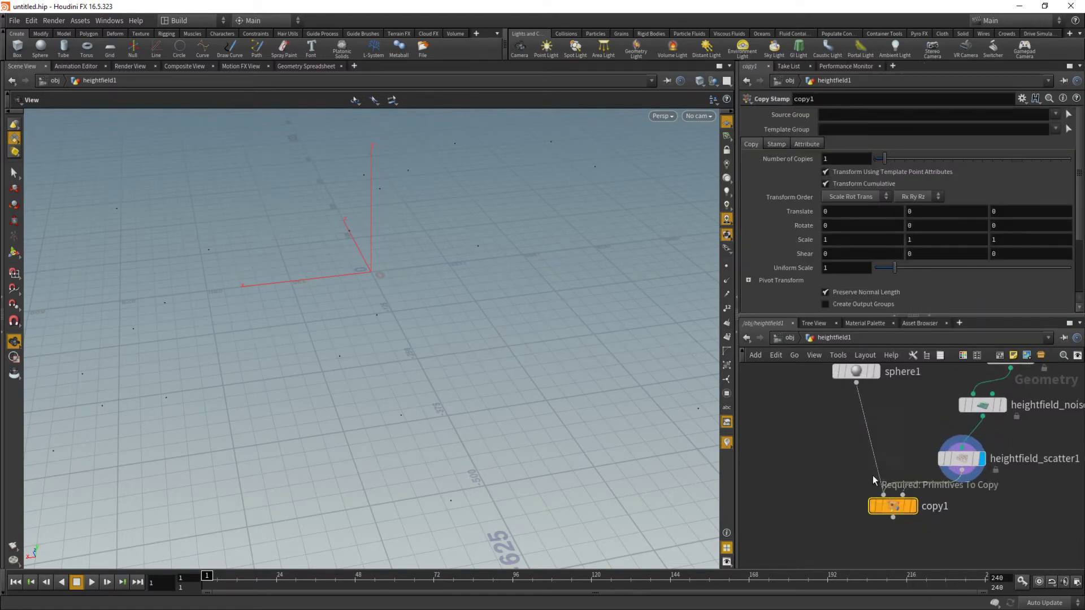
click(883, 496)
click(914, 506)
drag(448, 351, 367, 285)
middle_drag(1002, 508, 973, 470)
drag(62, 107, 307, 245)
drag(562, 249, 613, 239)
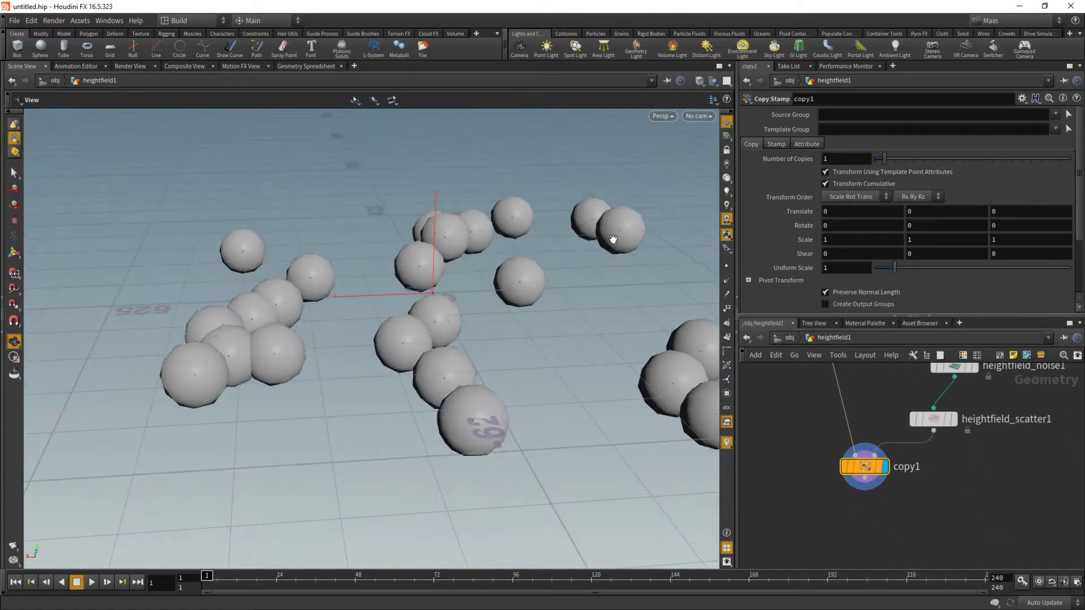
- Add a HeightField Project node fed by the scatter node, wire the Copy Stamp into its second input and display it
middle_drag(962, 512, 941, 473)
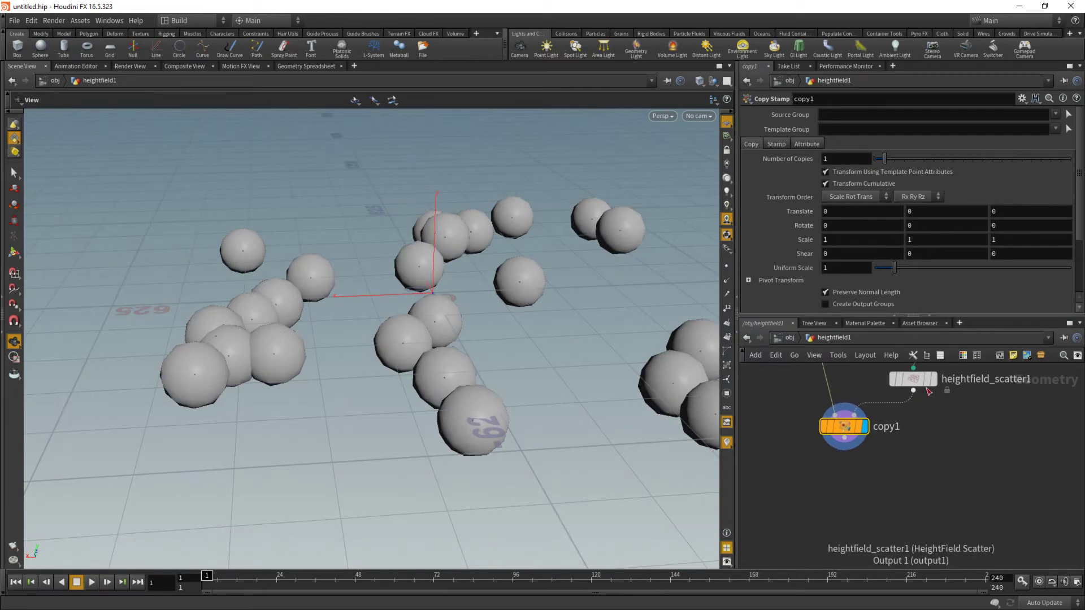
drag(914, 391, 893, 476)
key(Tab)
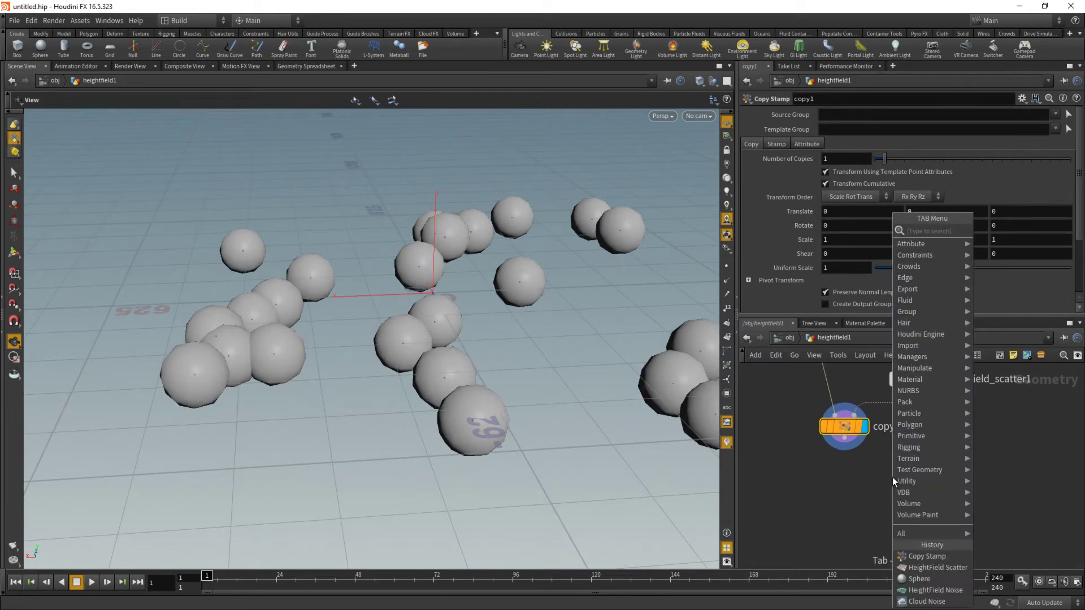
text(heig)
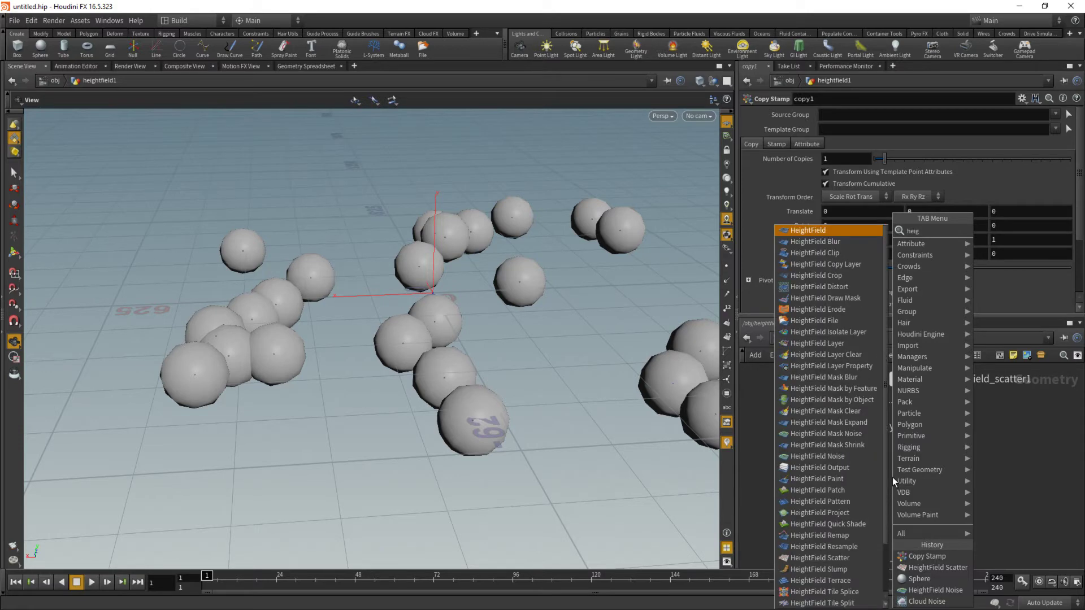
text(htfield proj)
key(Return)
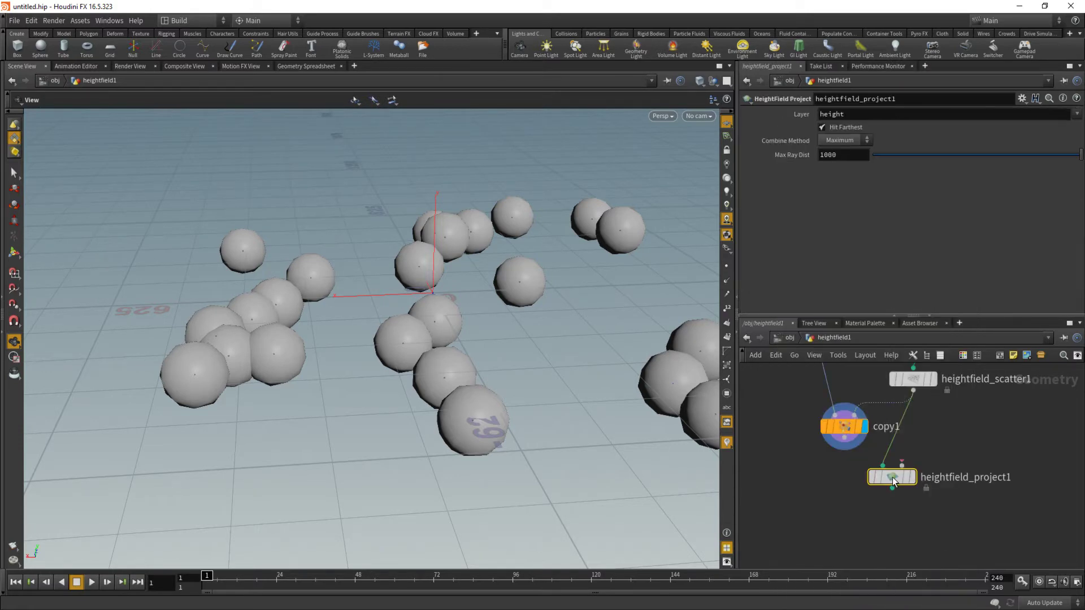
drag(892, 479, 875, 509)
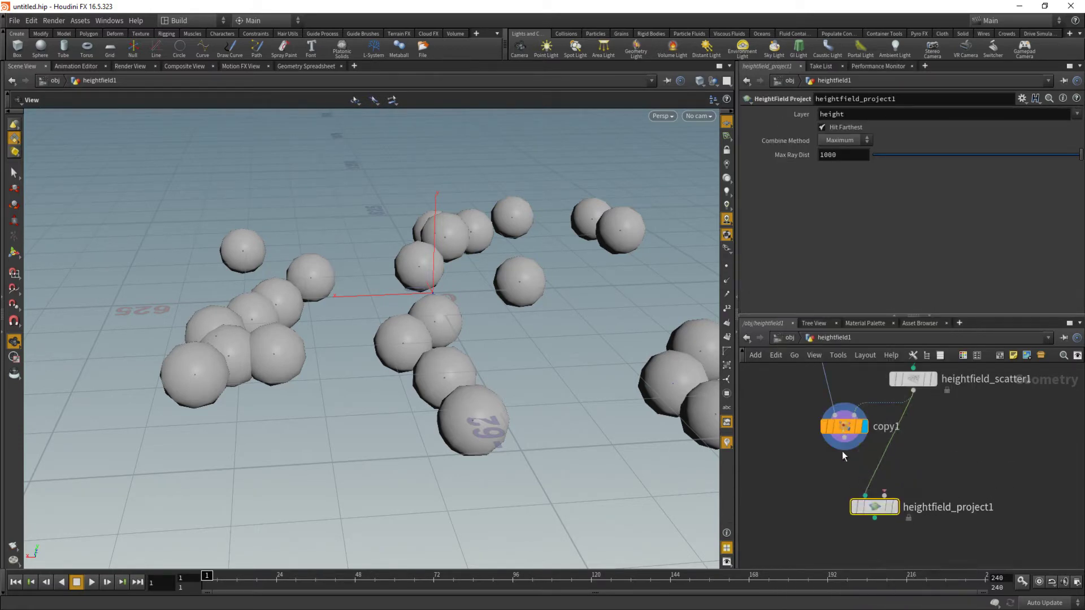
click(846, 440)
click(896, 509)
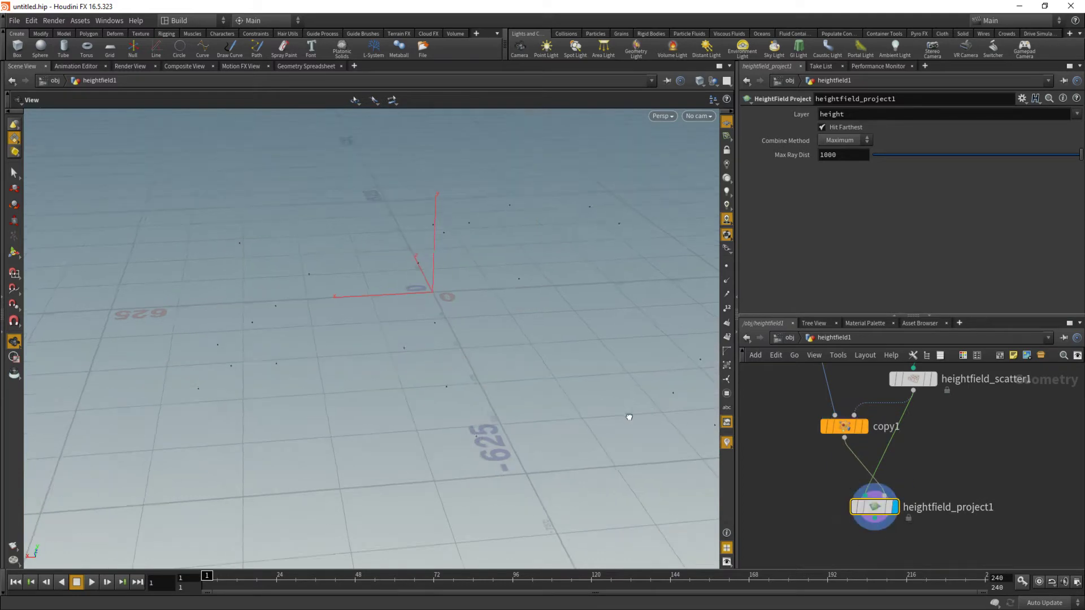
- Try swapping the HeightField Project inputs so the Copy Stamp feeds the first and the scatter node feeds the second
click(913, 391)
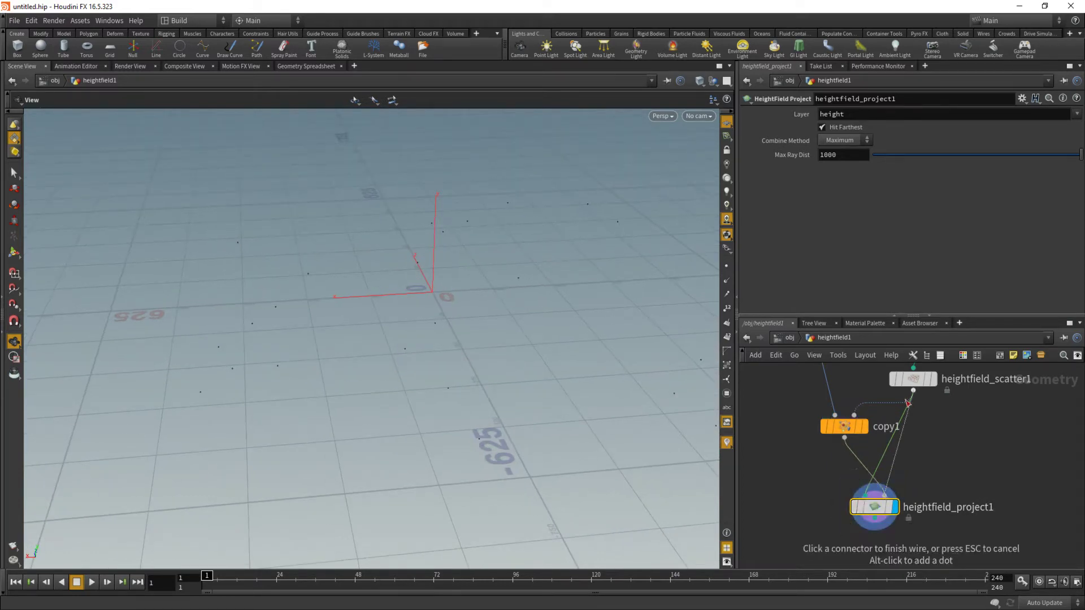
click(884, 496)
click(867, 498)
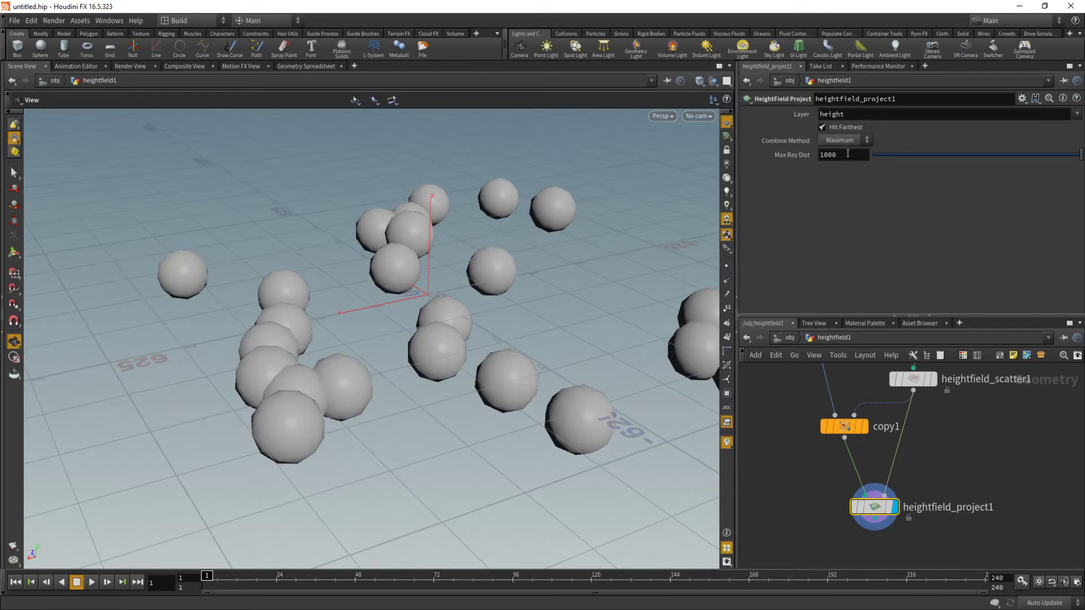
mouse_move(1005, 503)
middle_down()
mouse_move(986, 511)
mouse_move(993, 493)
middle_up()
middle_drag(930, 479, 905, 507)
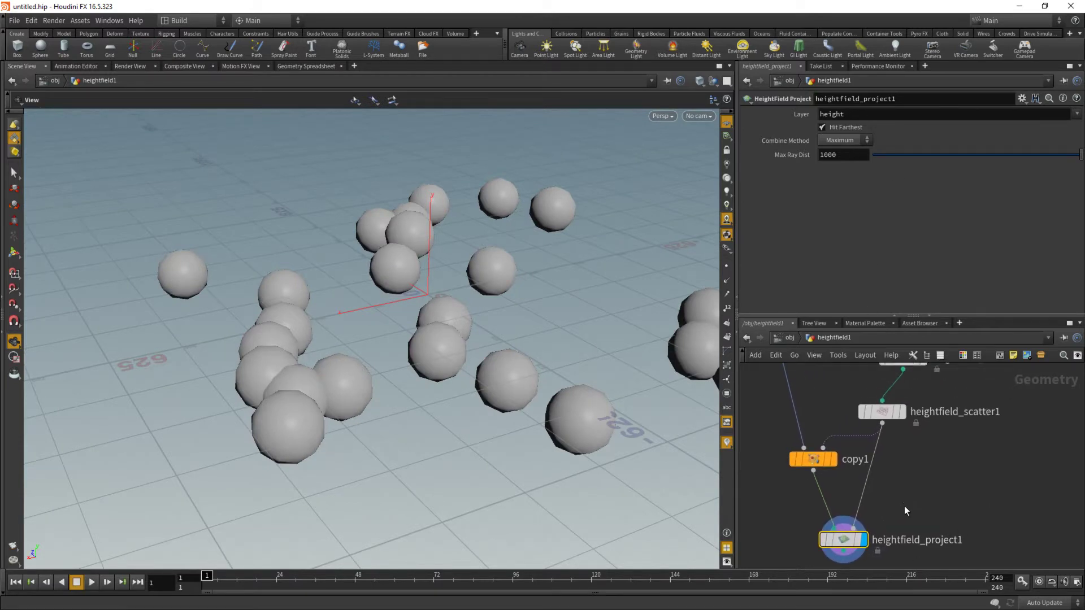
drag(391, 293, 426, 302)
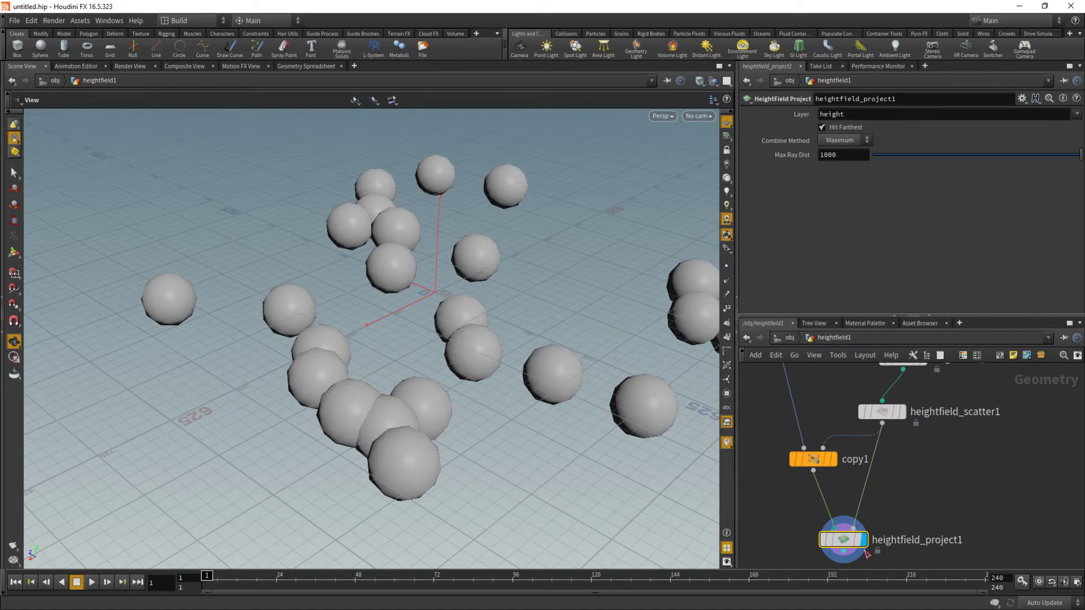
- Display the Copy Stamp result and space out the HeightField Project and scatter nodes in the network
click(833, 459)
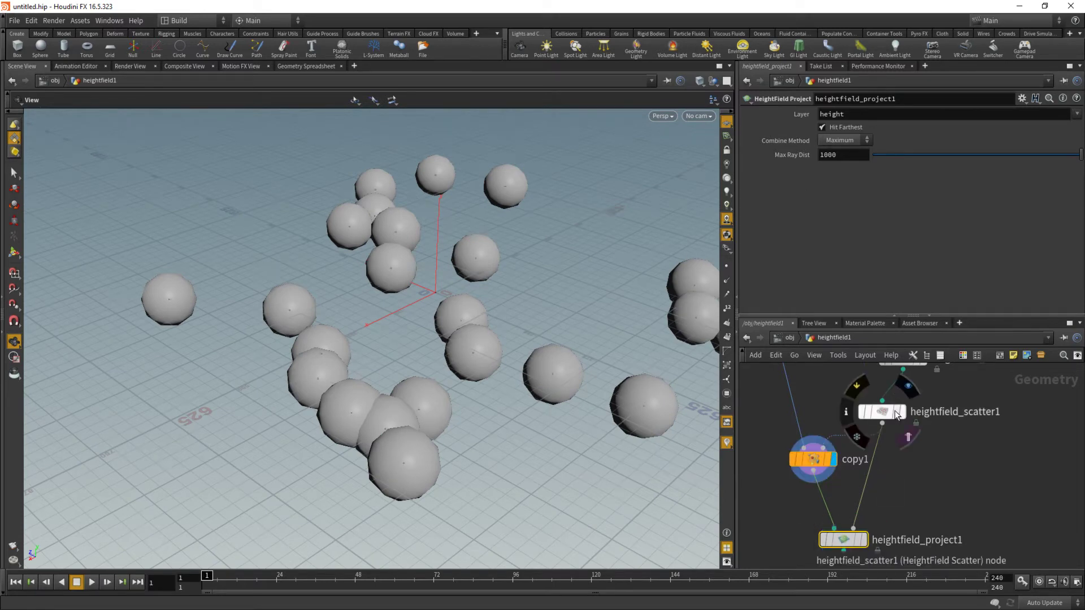
middle_drag(938, 465, 927, 493)
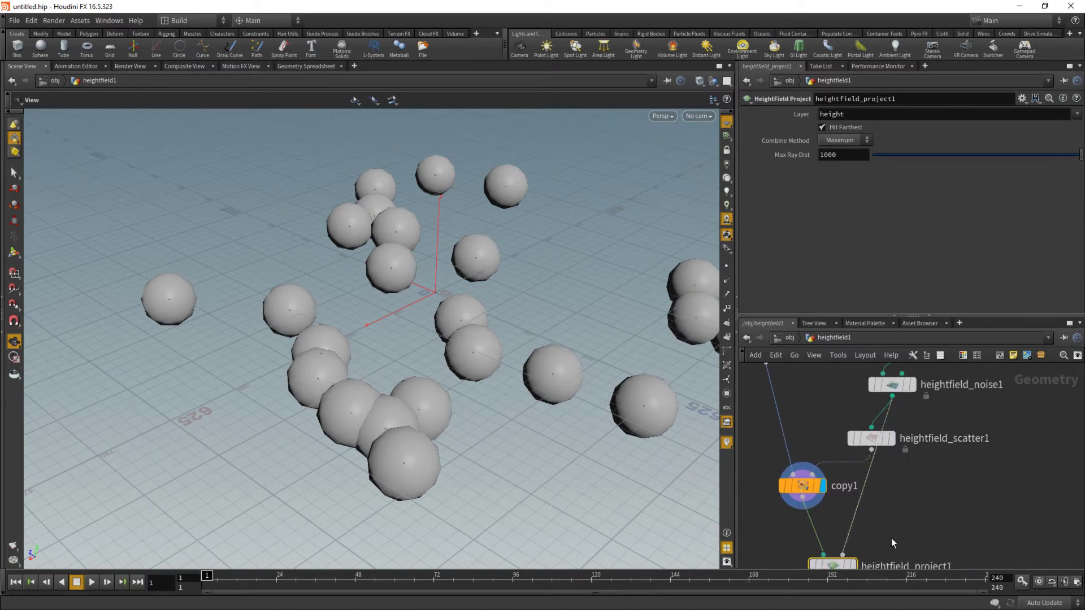
middle_drag(891, 539, 889, 490)
drag(835, 521, 902, 522)
middle_drag(924, 439, 923, 510)
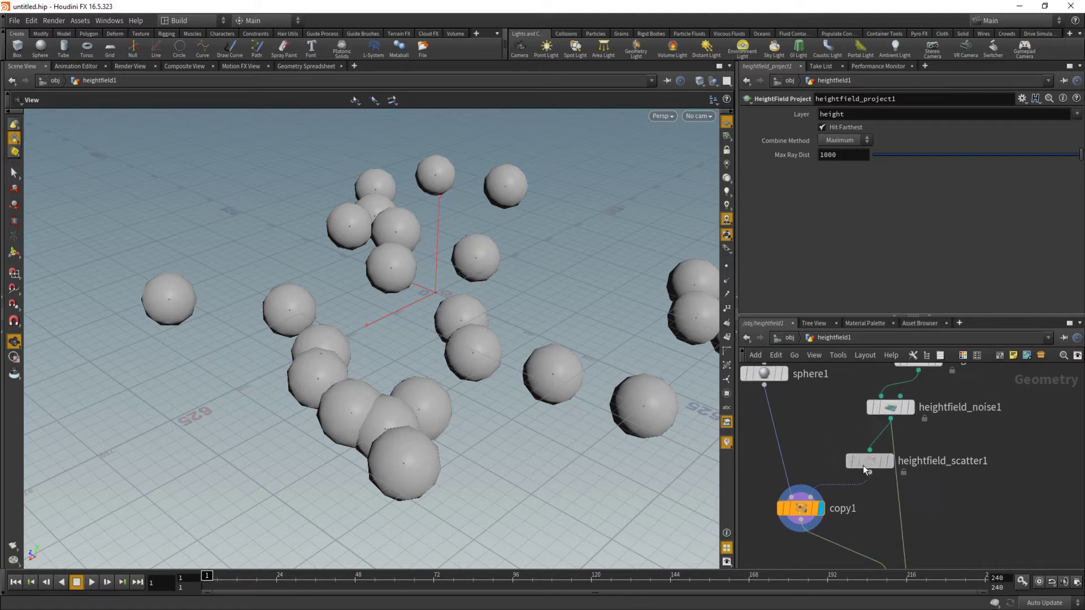
drag(863, 465, 839, 455)
- Wire the heightfield noise into the HeightField Project's first input and the Copy Stamp into its second, and display the projected terrain
middle_drag(902, 526, 911, 451)
click(894, 501)
middle_drag(956, 411, 922, 441)
click(892, 419)
click(926, 522)
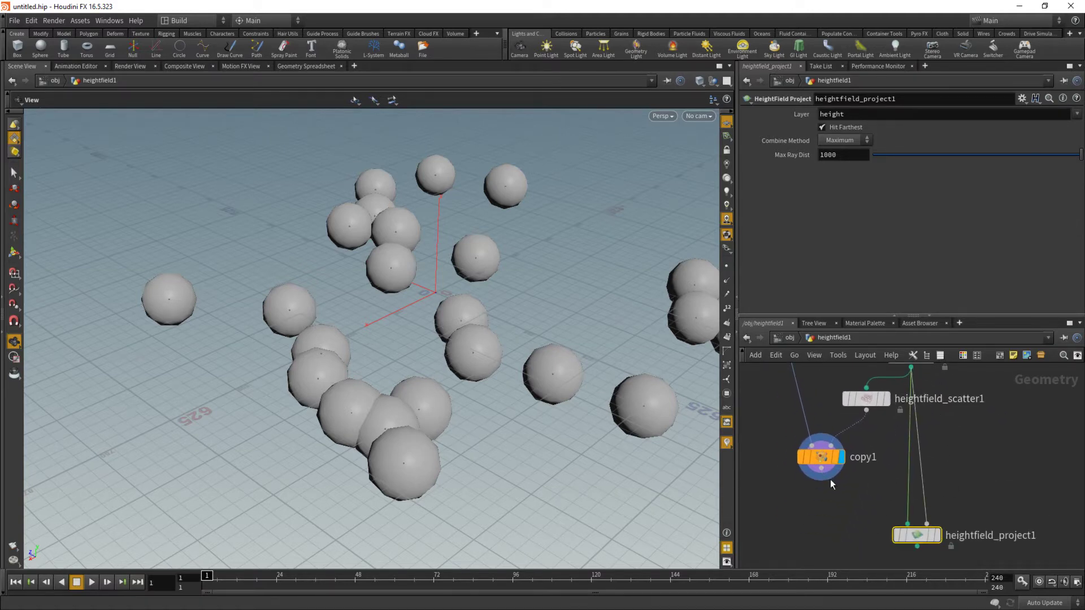
click(830, 483)
click(938, 537)
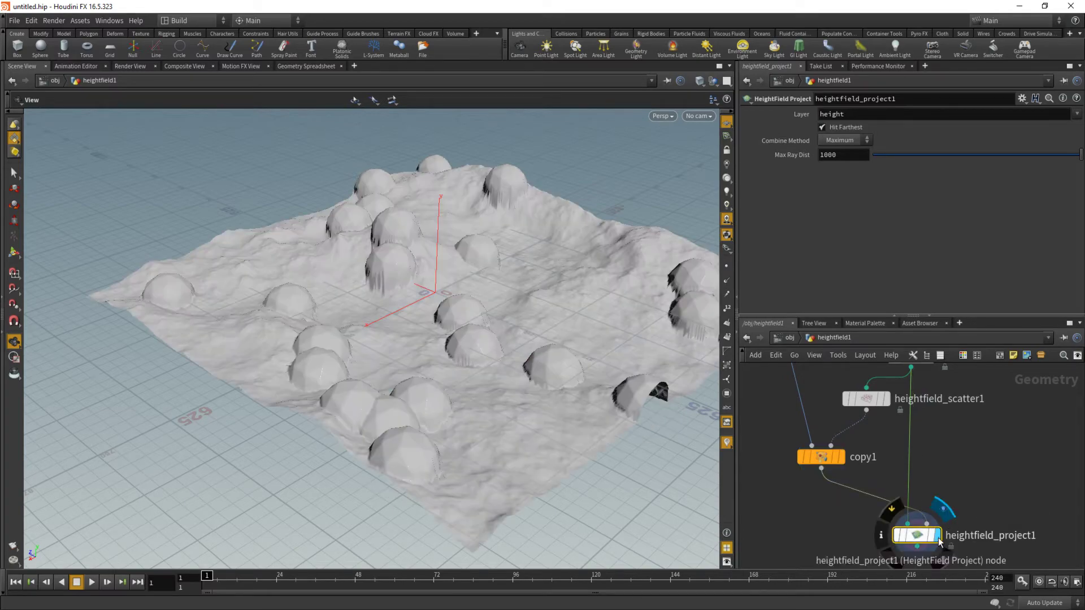
drag(556, 333, 288, 346)
right_drag(289, 346, 404, 322)
drag(404, 322, 461, 324)
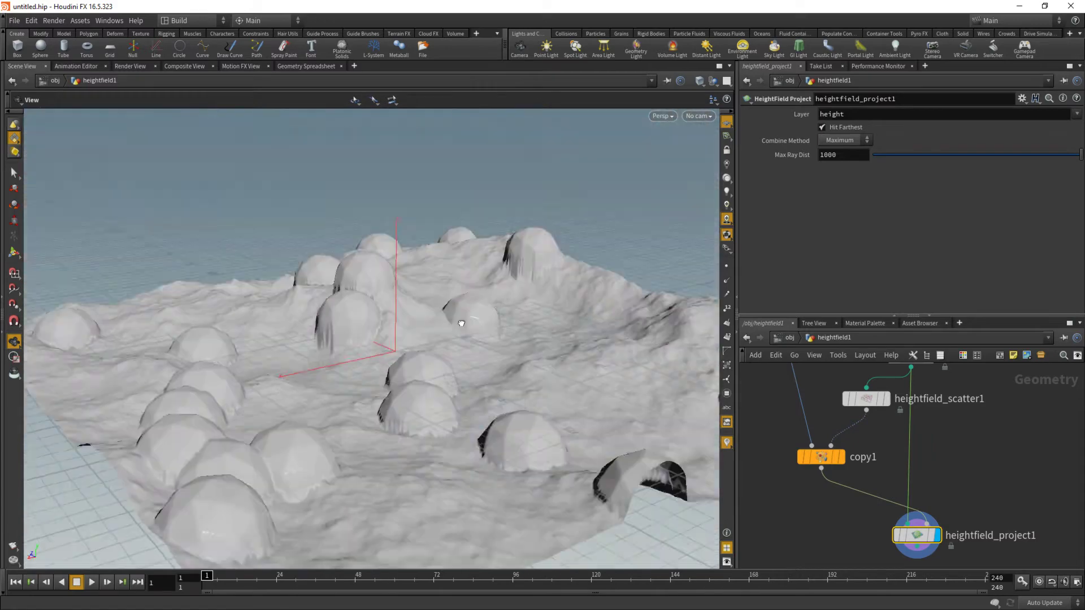
right_drag(461, 323, 407, 325)
middle_drag(407, 324, 414, 295)
middle_drag(942, 516, 1007, 382)
key(Tab)
key(Return)
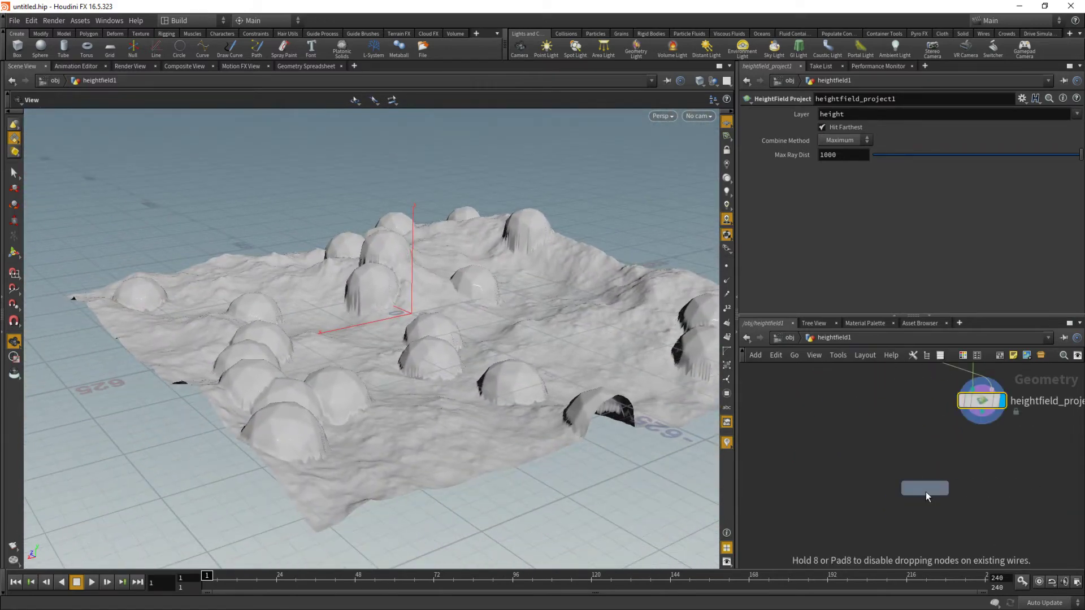
click(926, 492)
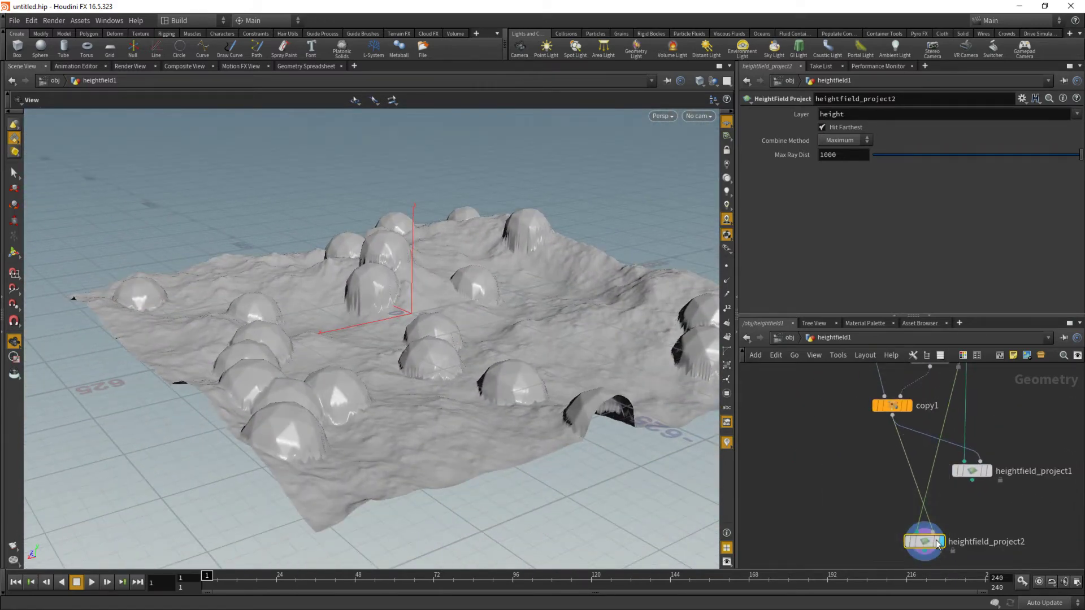
key(Delete)
- Move the HeightField Project node closer to the Copy Stamp and set the sphere's frequency to 4
drag(974, 473, 937, 499)
middle_drag(891, 445, 880, 477)
click(946, 517)
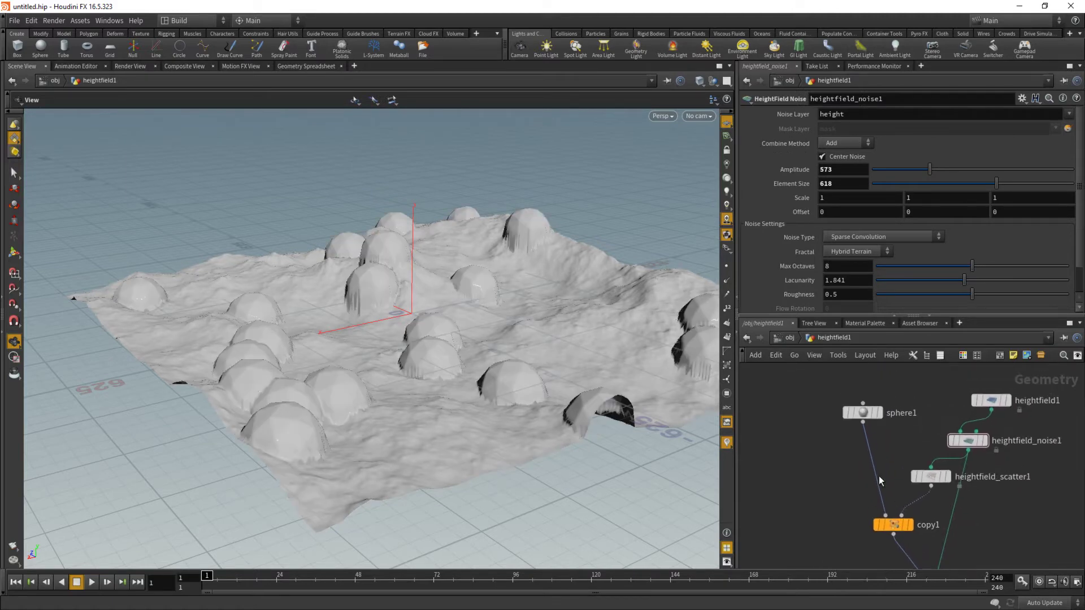
click(863, 414)
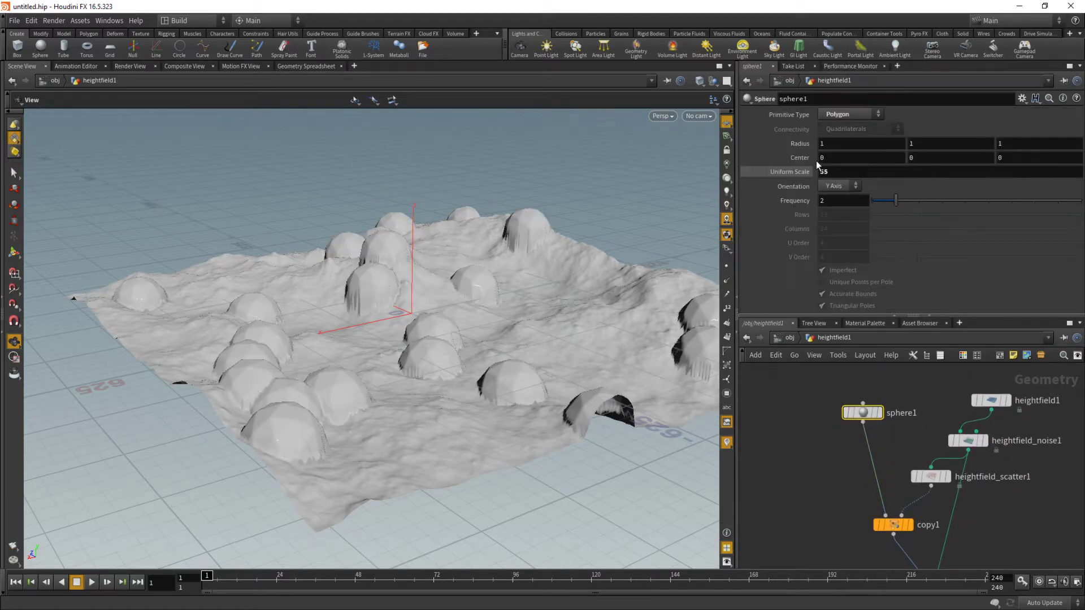
drag(897, 200, 942, 200)
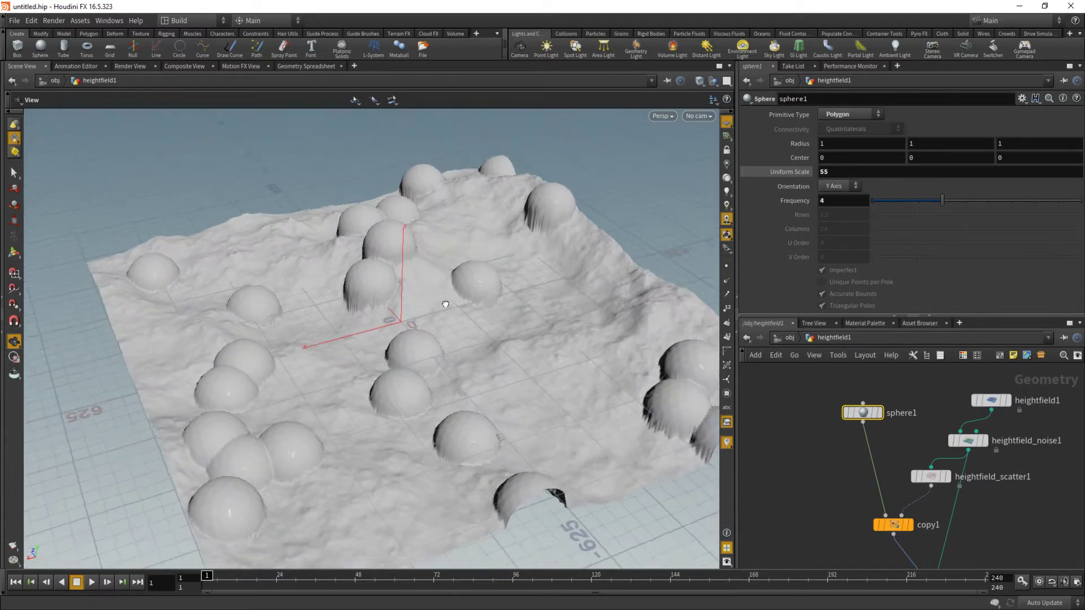
- Enable Stamp Inputs on the Copy Stamp node and define variable 1 as size with the value rand($PT)
click(898, 528)
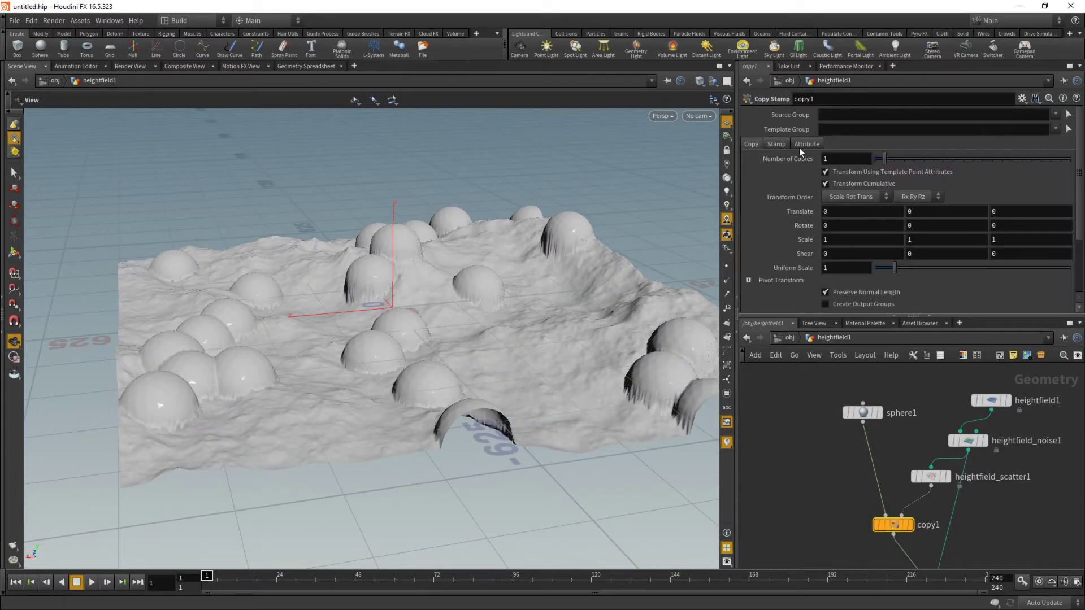
click(775, 145)
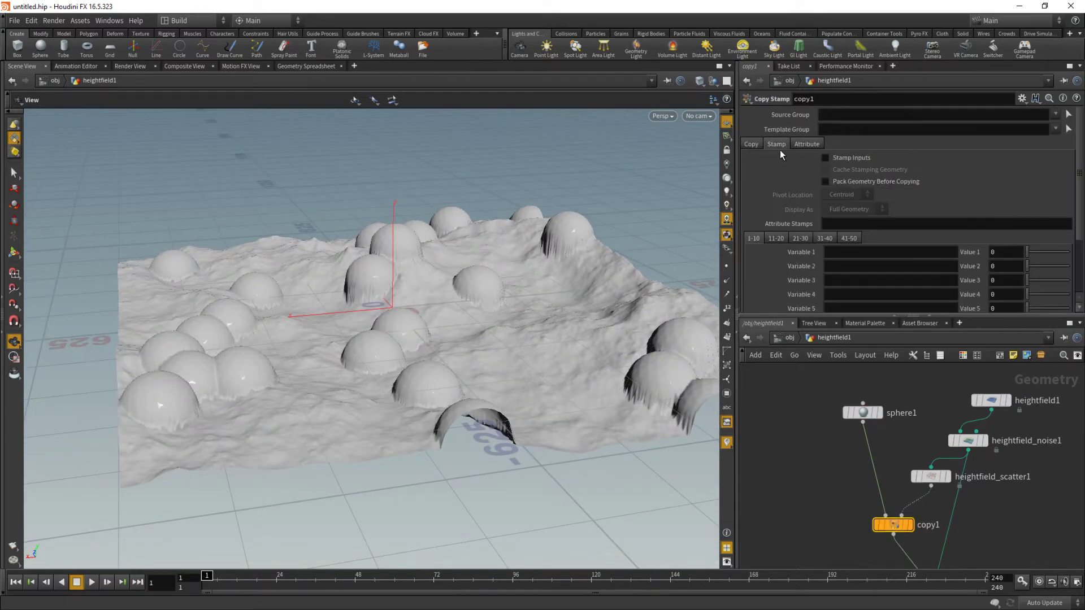
click(836, 157)
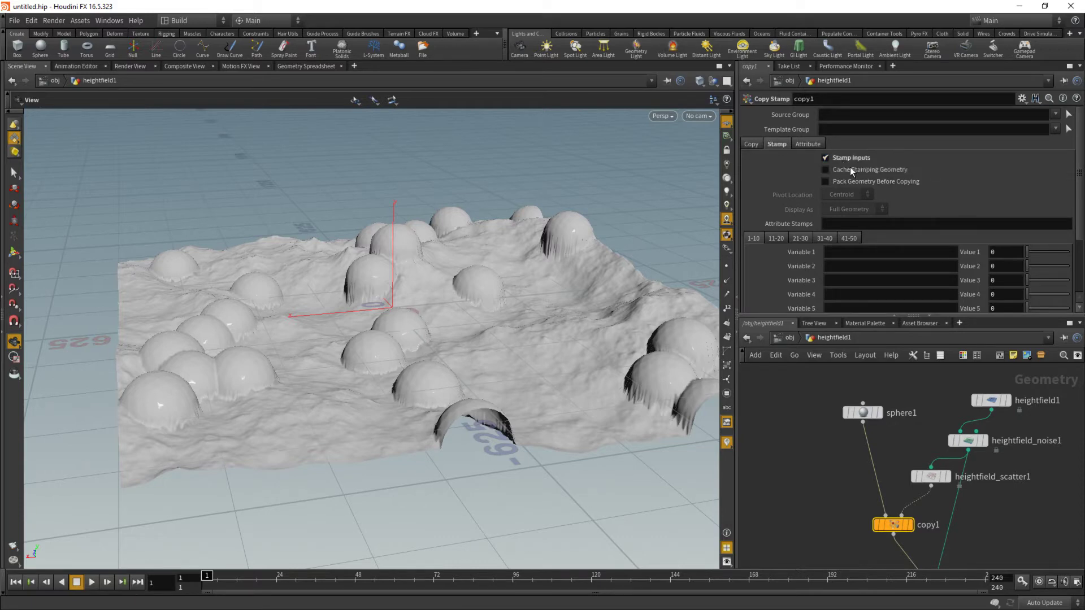
click(850, 252)
text(size)
key(Tab)
text(rand)
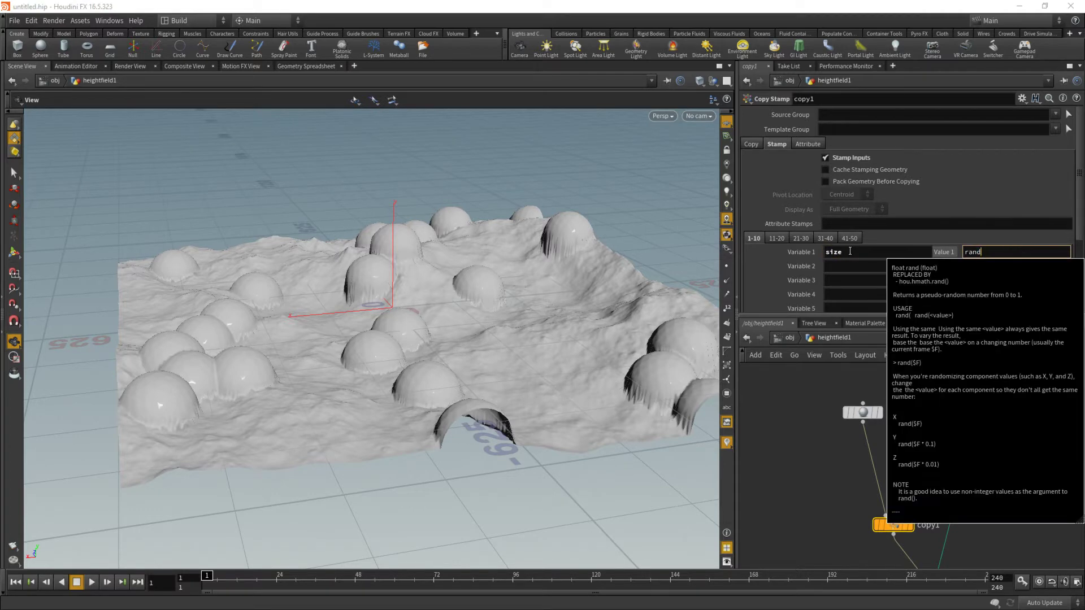
text((*PT))
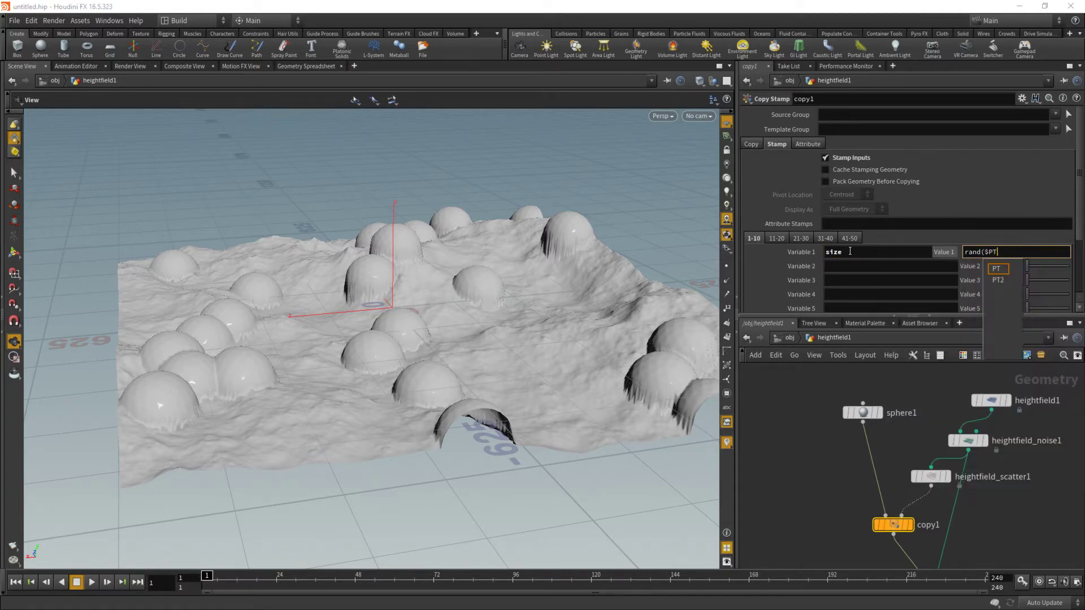
key(Return)
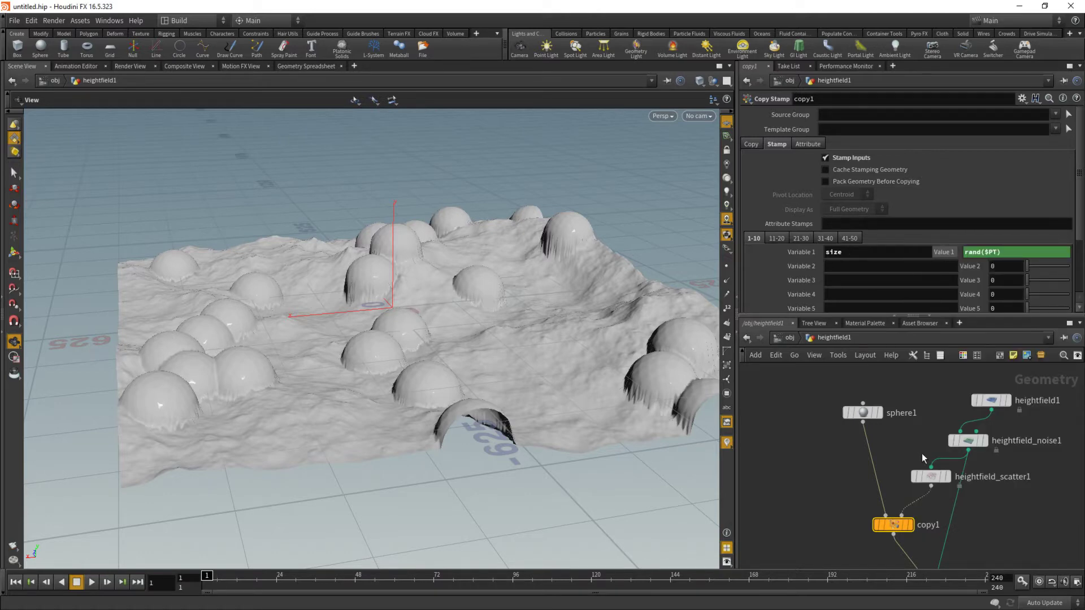
- Insert a Transform node between the sphere and the first input of the Copy Stamp
click(873, 412)
click(863, 421)
click(845, 453)
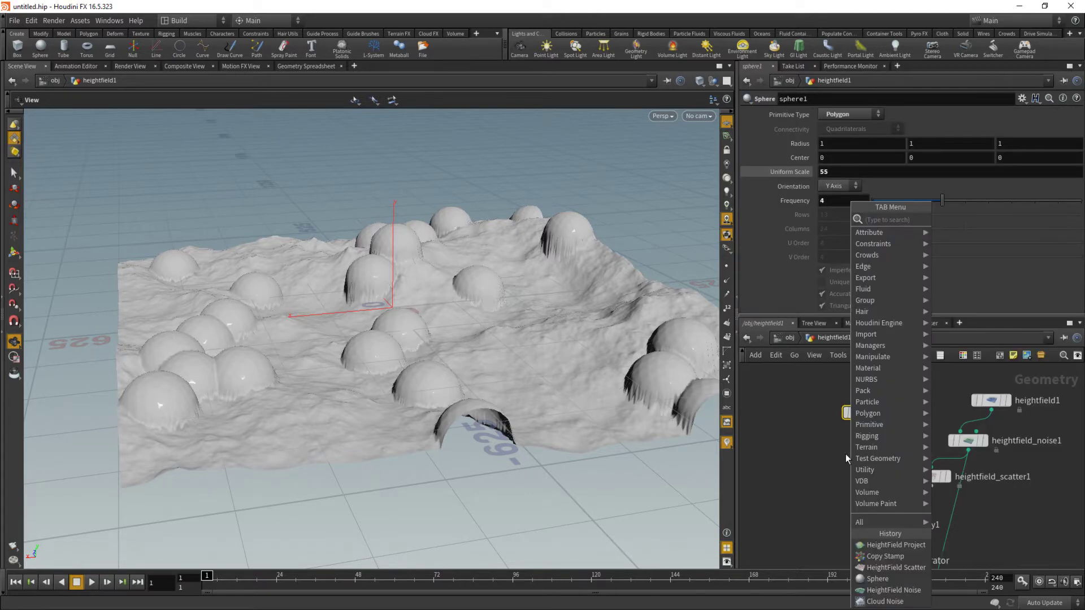
text(r)
key(BackSpace)
text(trans)
key(Return)
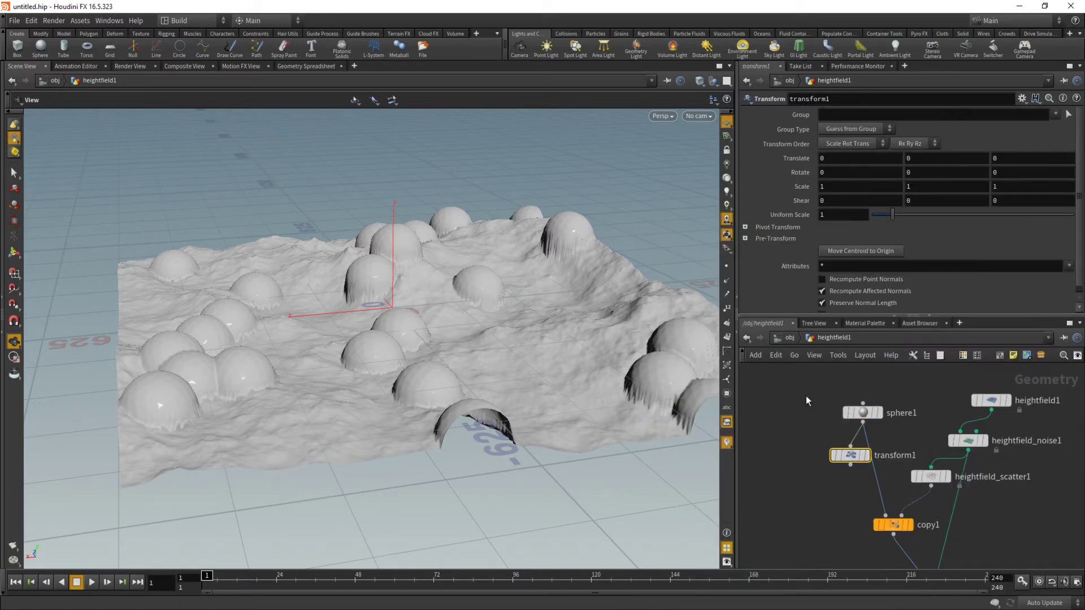
click(850, 464)
click(885, 515)
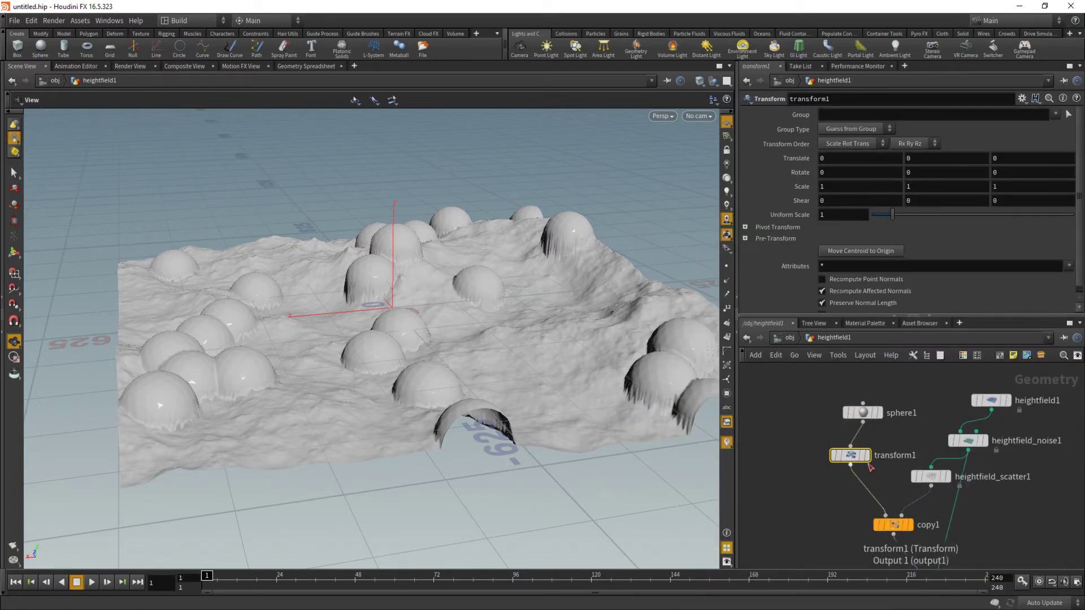
- Align the Transform node beneath the sphere and set its X scale to stamp("../copy1", "size", .5)
drag(845, 458, 857, 461)
click(893, 525)
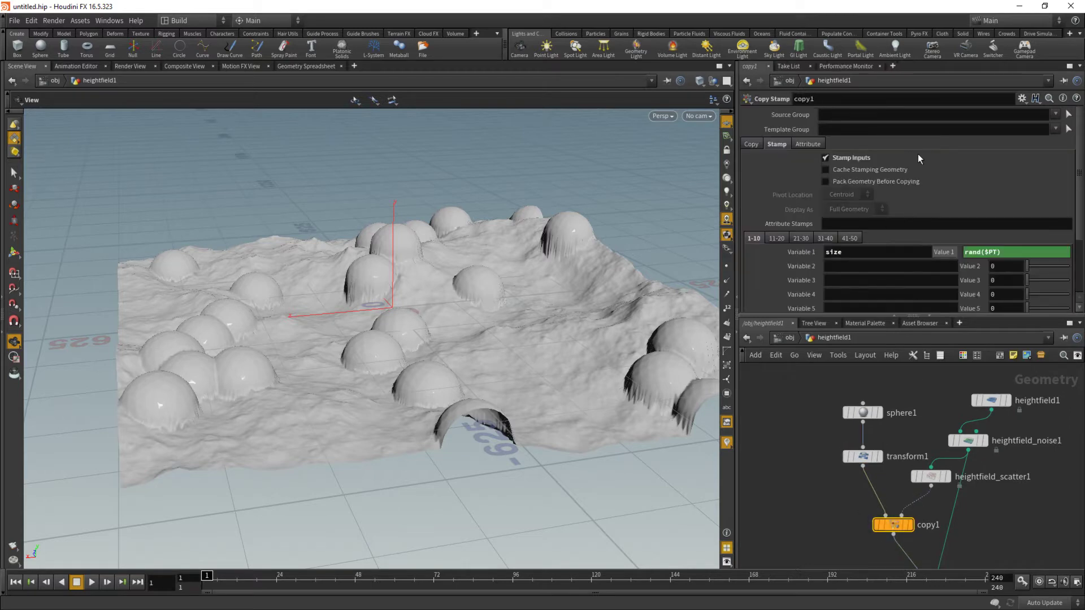
click(852, 455)
scroll(394, 349, up, 5)
drag(584, 322, 589, 321)
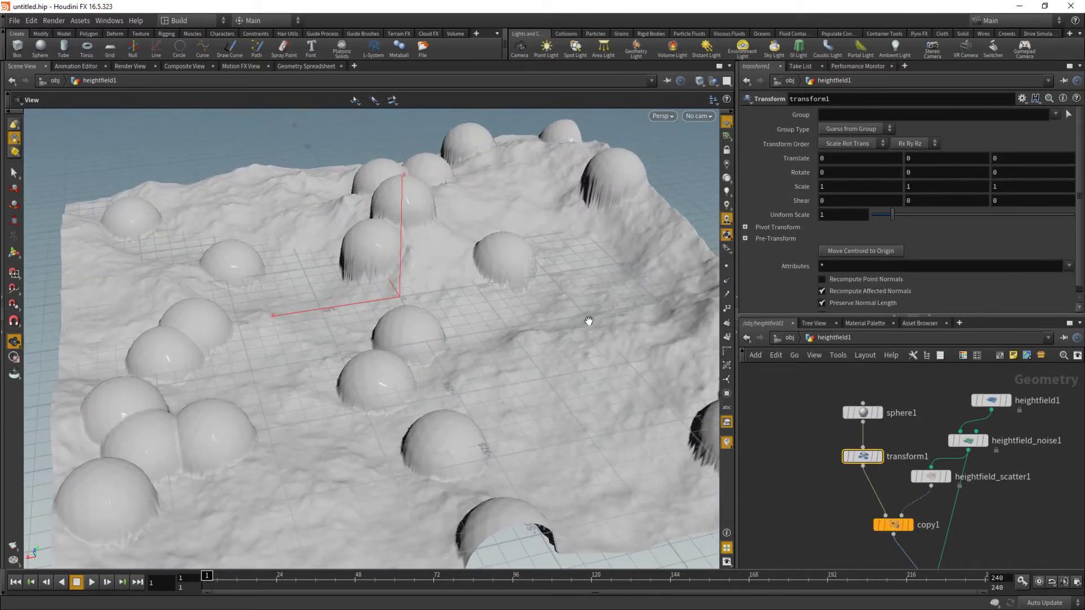
click(838, 187)
text(stamp()
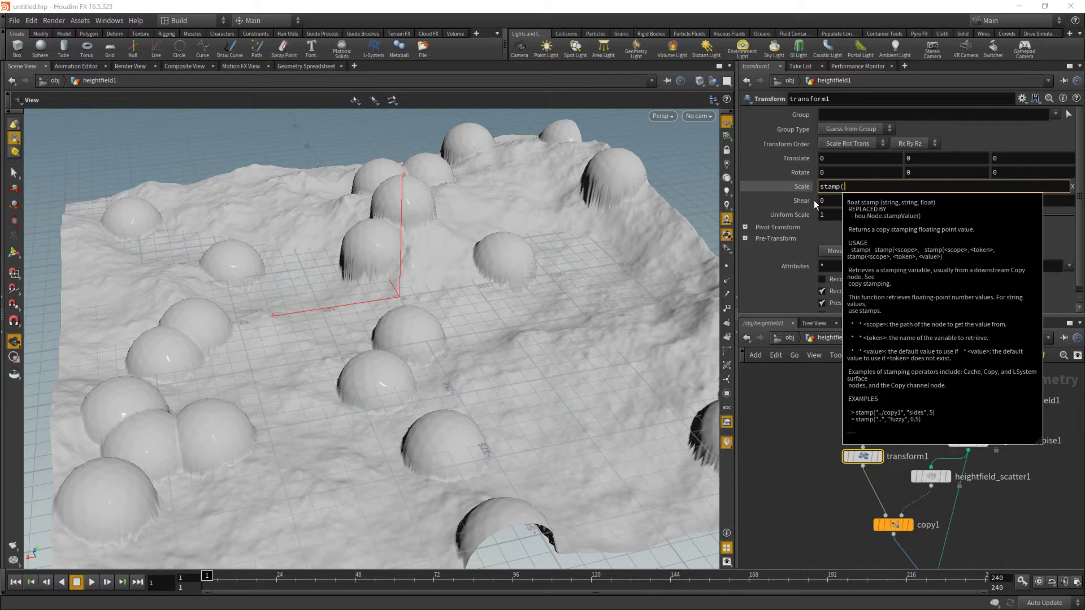
text("..)
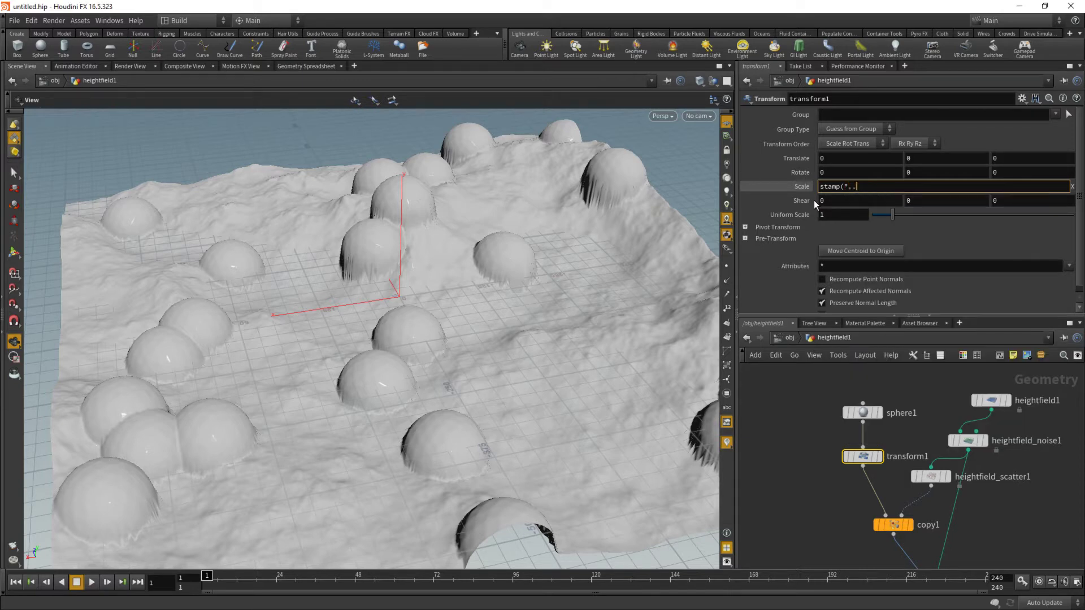
text(/c)
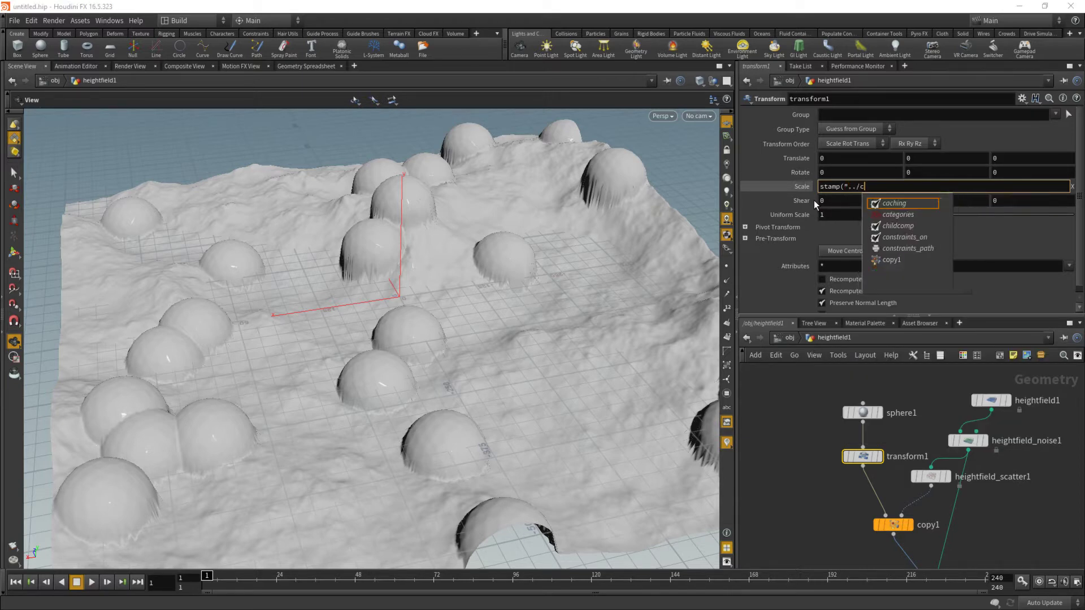
text(opy1)
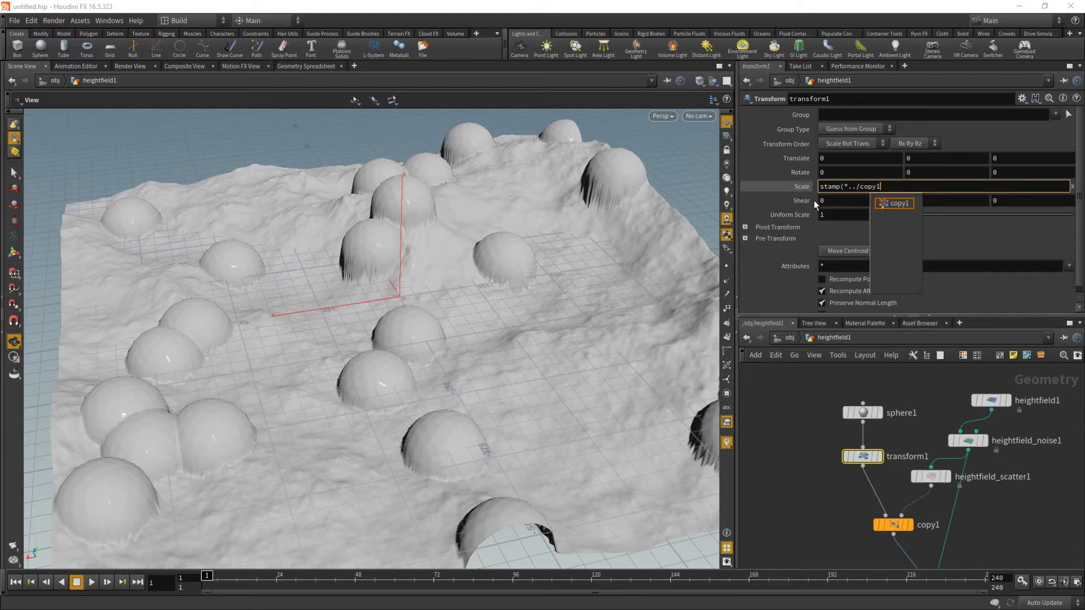
text(")
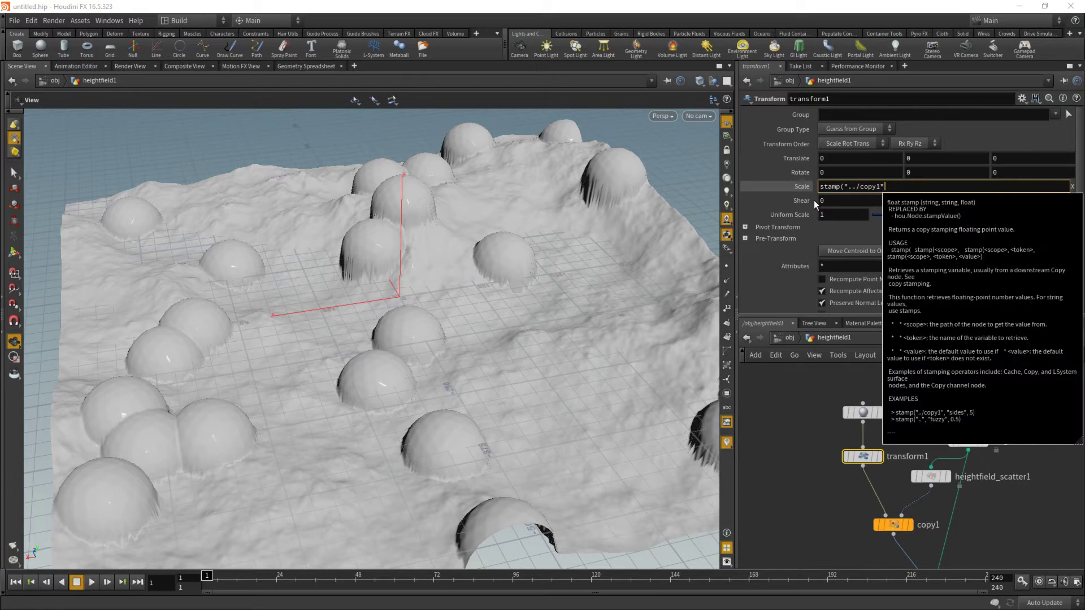
text(, "size")
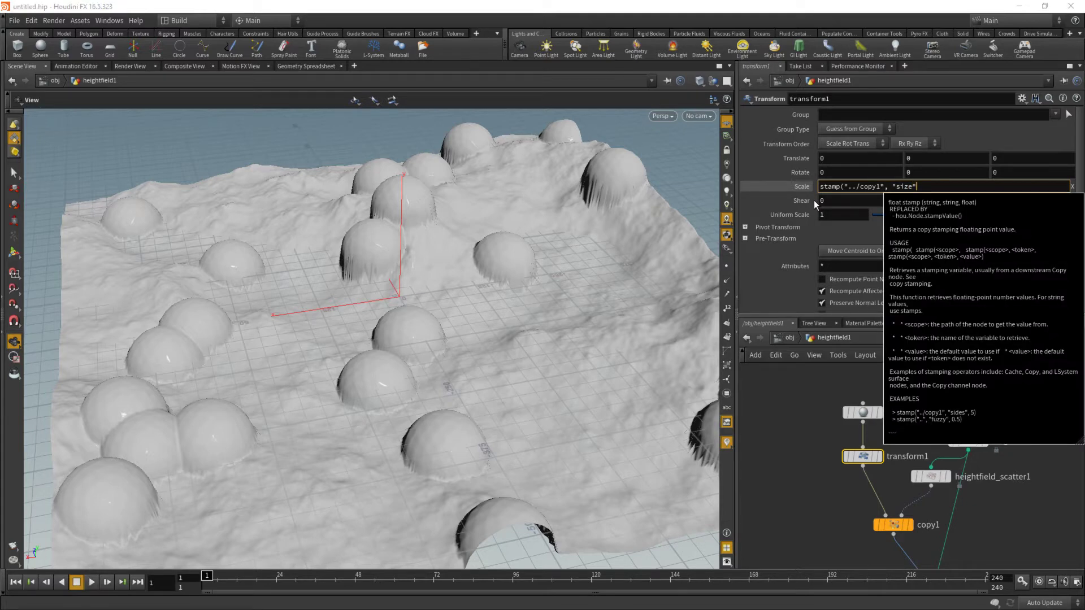
text(, .5))
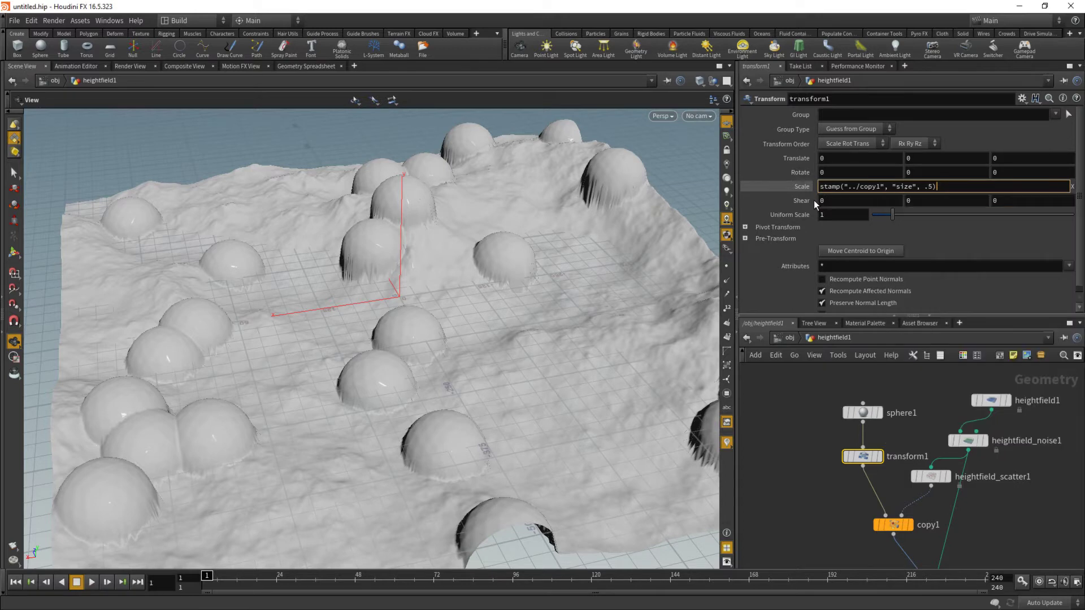
key(Return)
- Add +.2 to the end of the Transform's X scale stamp expression
drag(618, 170, 509, 332)
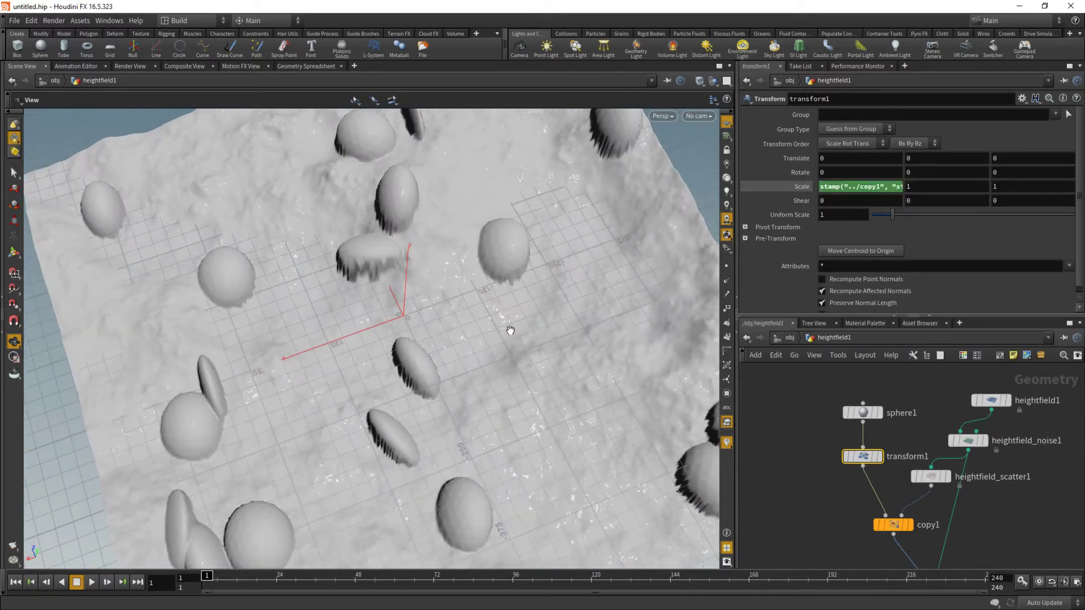
right_drag(508, 331, 388, 303)
drag(387, 303, 384, 193)
right_drag(384, 192, 526, 175)
click(886, 187)
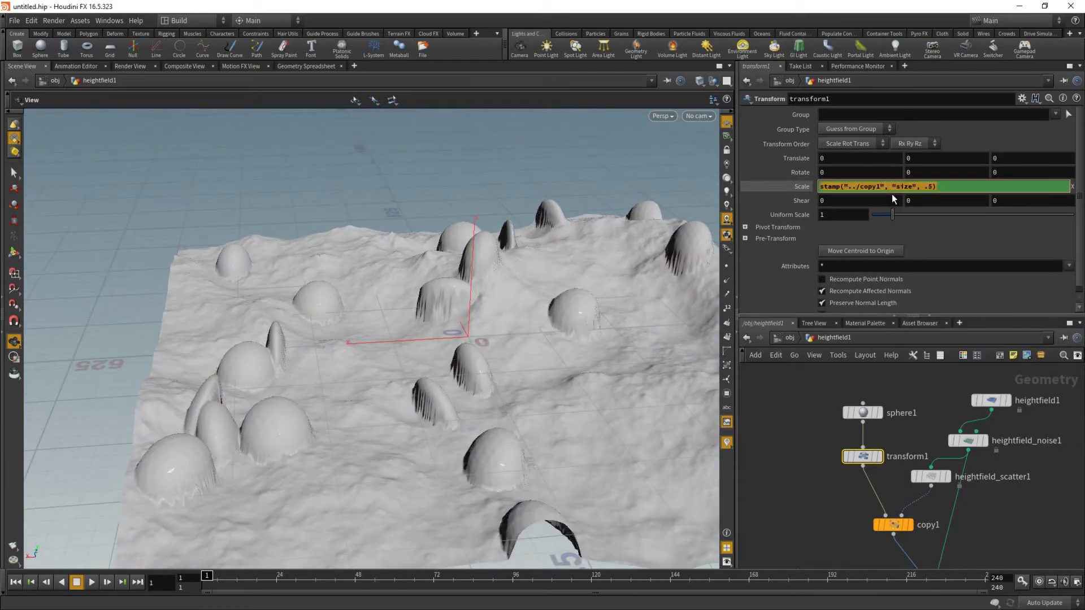
click(952, 198)
double_click(897, 190)
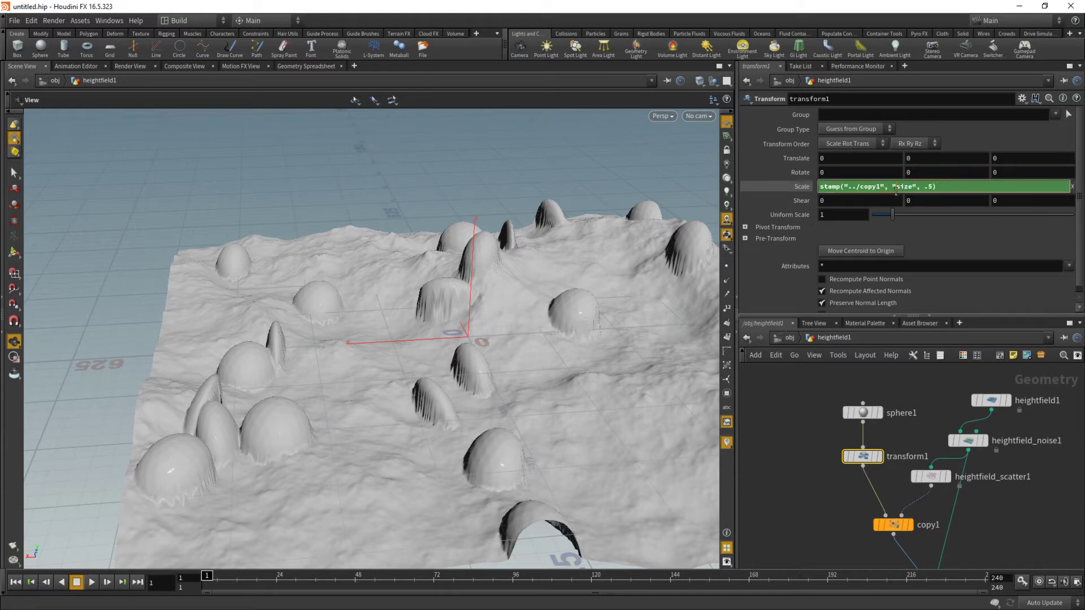
click(936, 198)
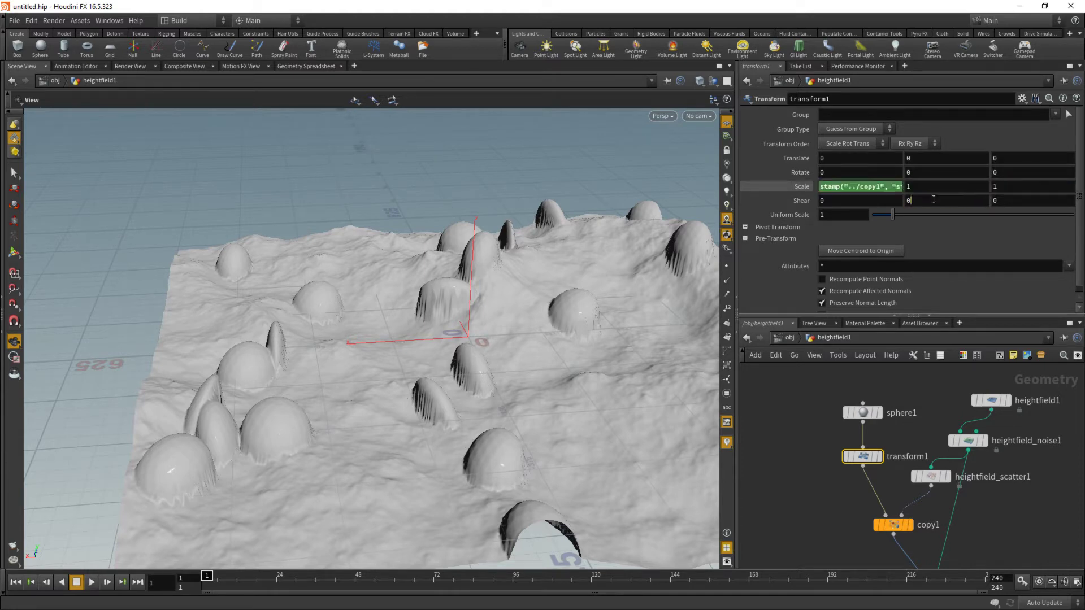
double_click(872, 187)
click(947, 185)
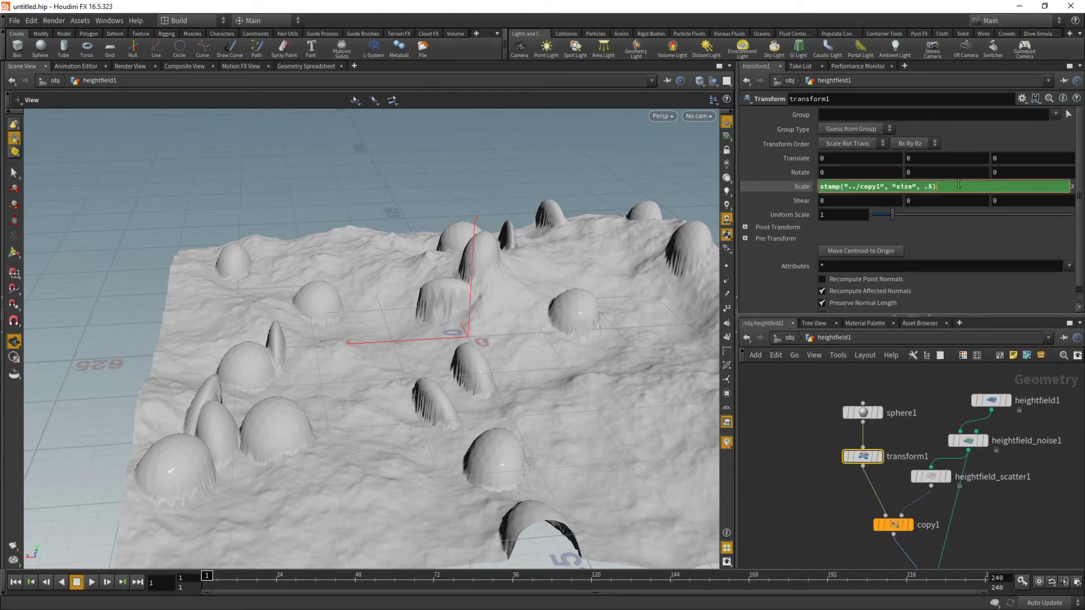
key(Return)
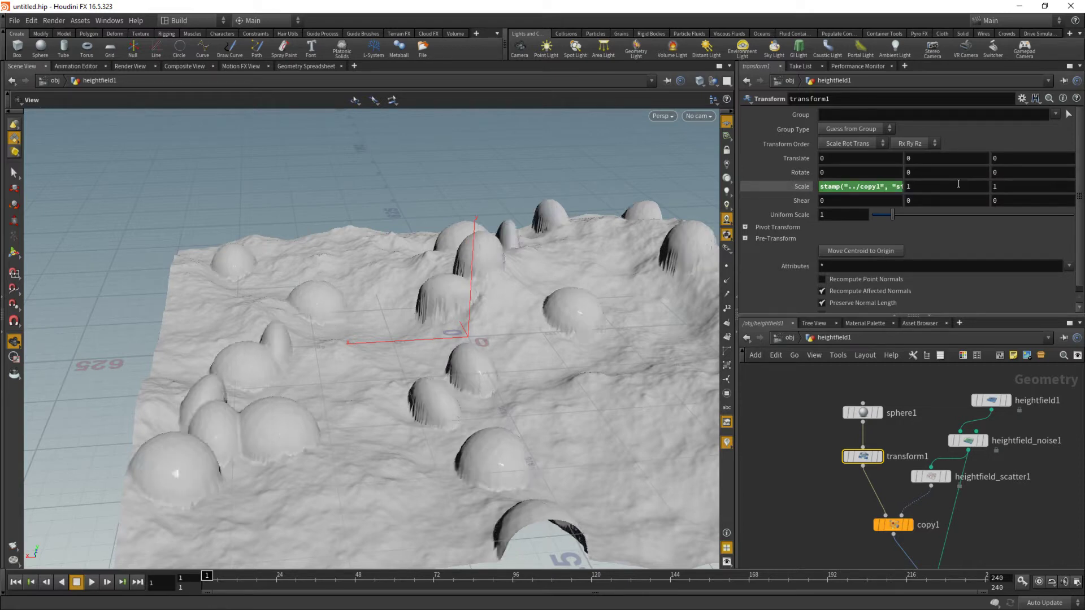
- Copy the X scale expression stamp("../copy1", "size", .5)+.2 into the Transform's Y and Z scale
double_click(898, 190)
key(ctrl+c)
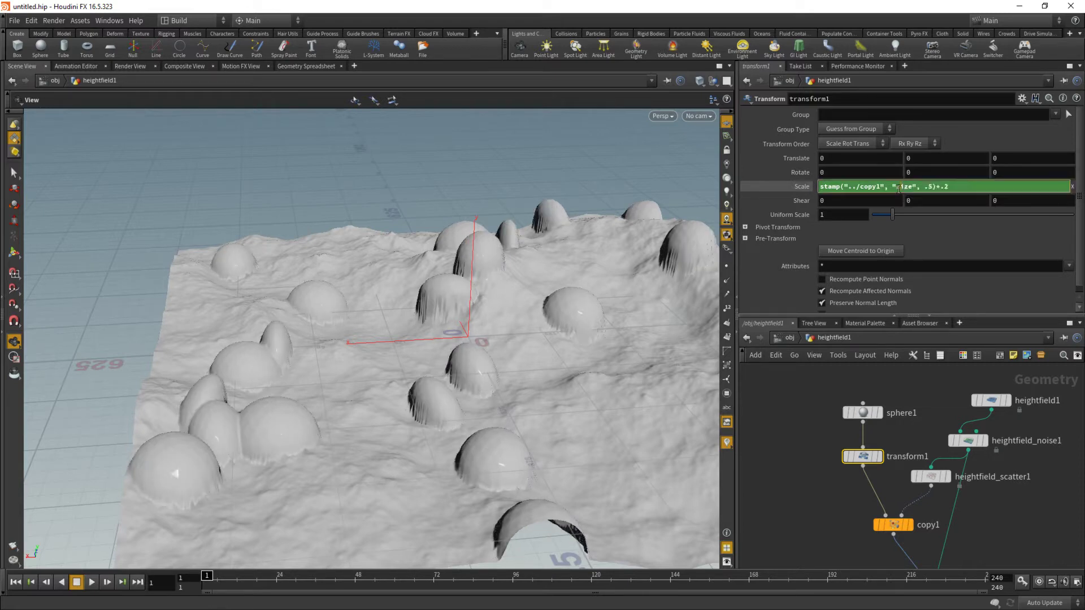
click(928, 197)
click(929, 189)
double_click(924, 189)
key(ctrl+v)
click(931, 202)
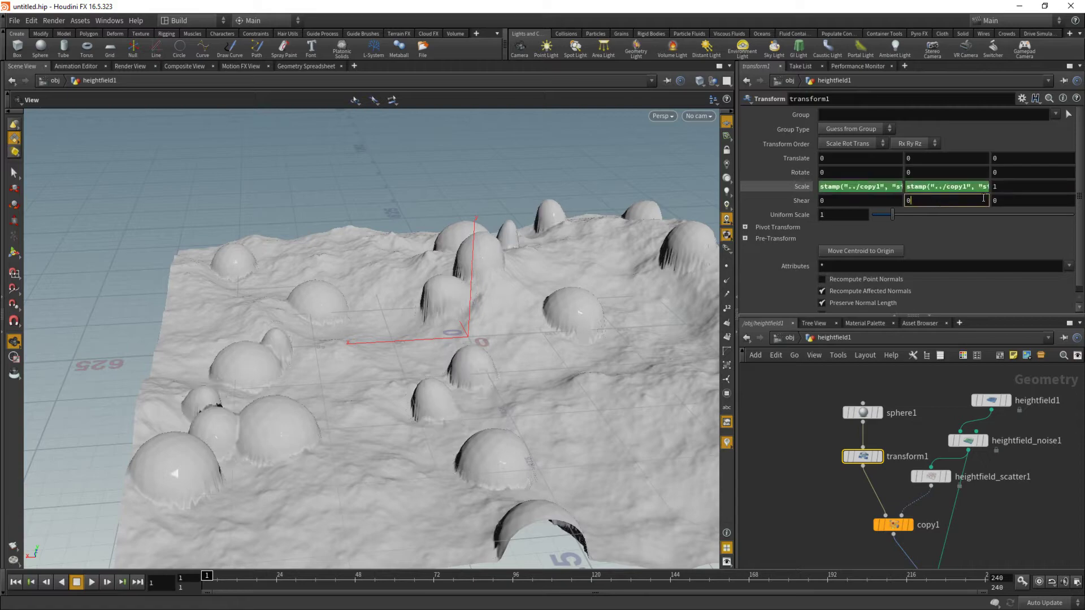
double_click(1013, 190)
key(ctrl+v)
key(Return)
- Set the sphere's uniform scale to 77
drag(637, 259, 353, 317)
right_drag(353, 317, 601, 182)
drag(308, 323, 477, 310)
middle_drag(519, 286, 494, 286)
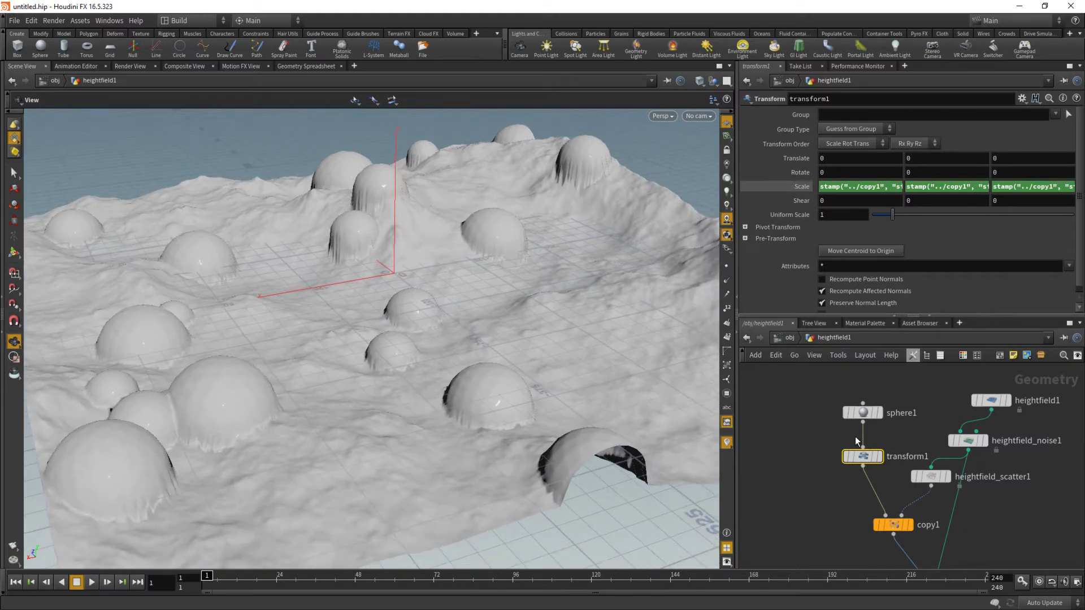
middle_drag(855, 438, 871, 474)
click(879, 448)
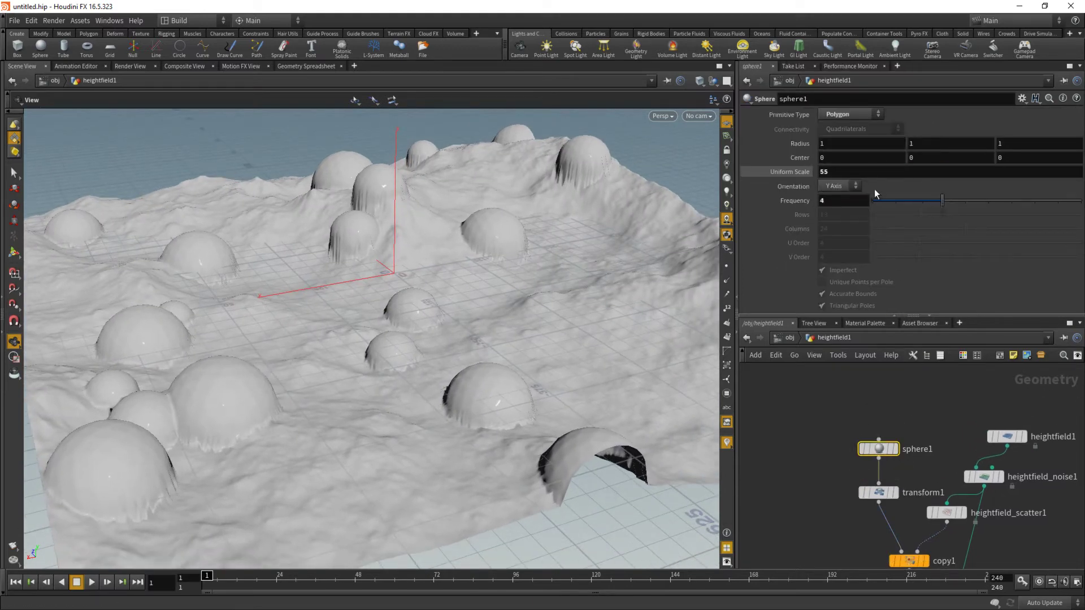
drag(833, 172, 799, 172)
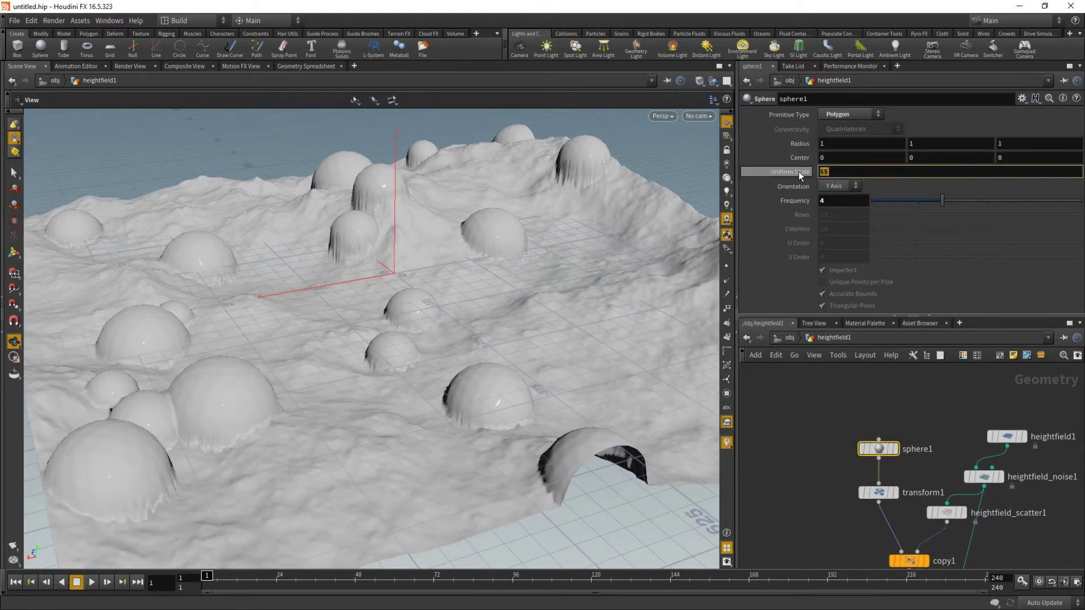
text(77)
key(Return)
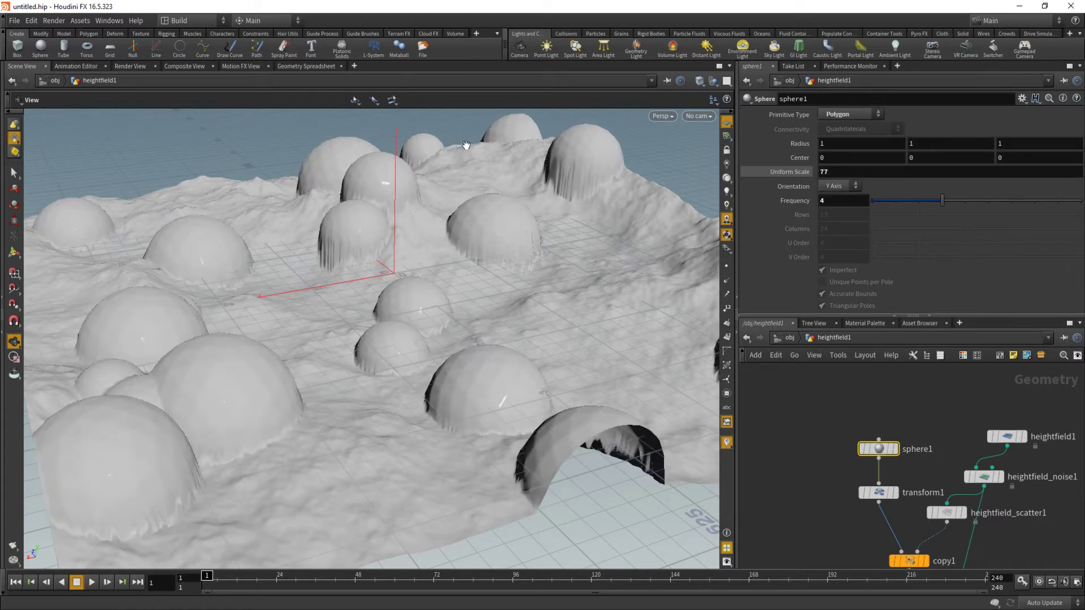
- Insert a second Transform node between the Copy Stamp and the second input of the HeightField Project
middle_drag(878, 522, 894, 422)
scroll(896, 426, up, 1)
middle_drag(907, 494, 867, 465)
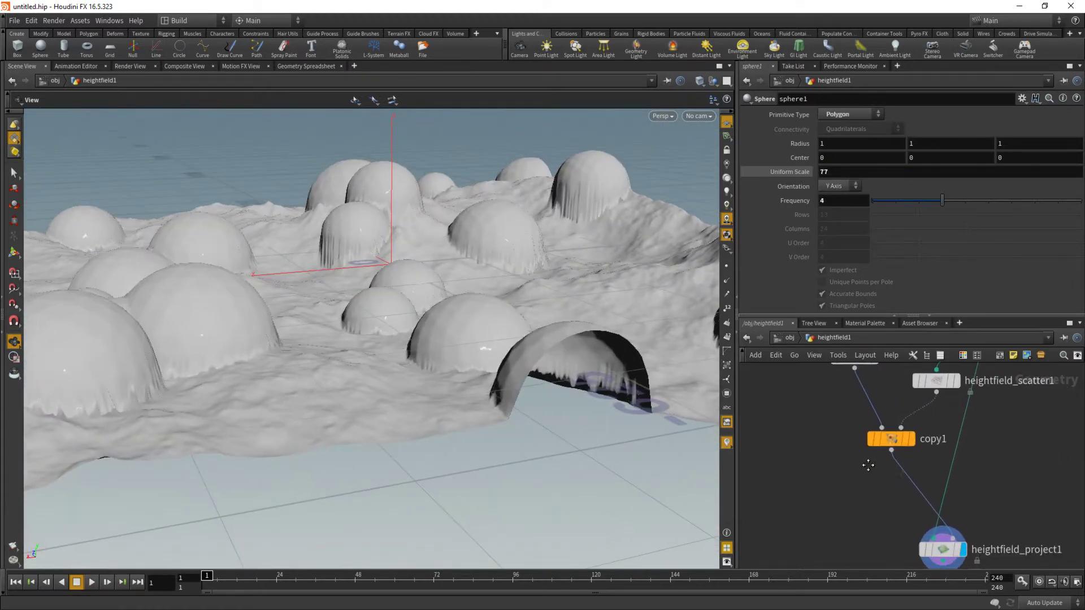
key(Tab)
text(transform)
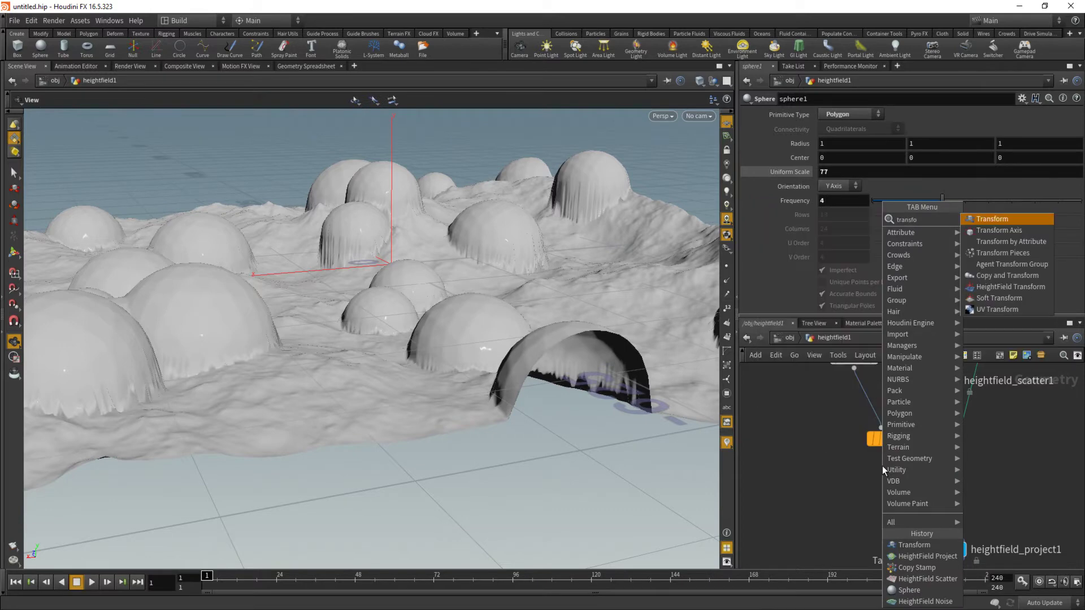
key(Return)
middle_drag(916, 504, 905, 465)
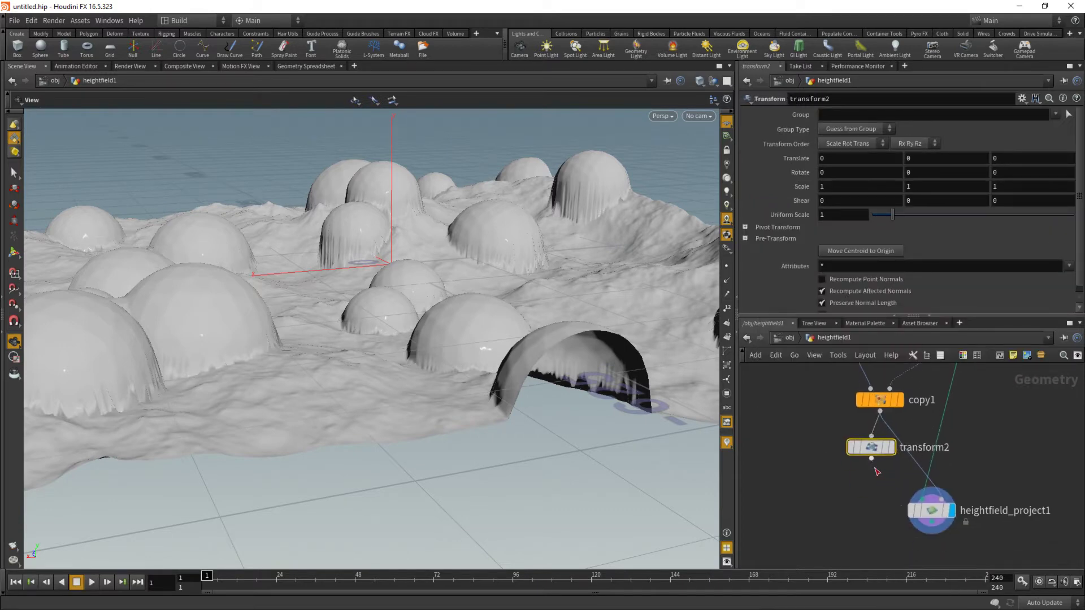
drag(871, 459, 938, 502)
- Set the second Transform's Y translation to -40 and move the HeightField Project node further down the network
middle_drag(913, 168, 887, 128)
middle_drag(1016, 527, 1028, 458)
drag(941, 441, 951, 495)
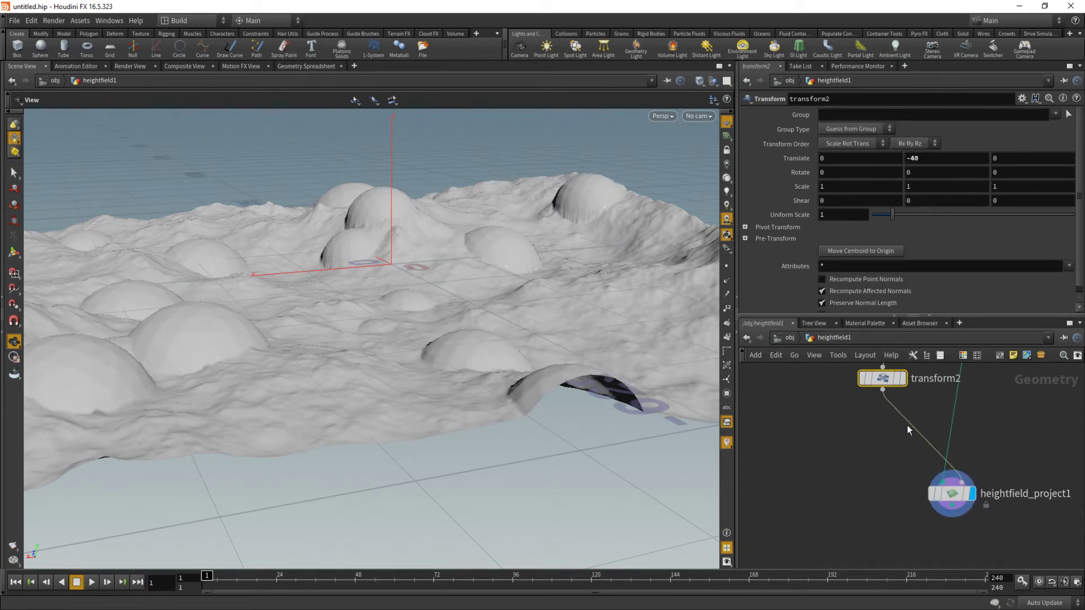
- Insert a Mountain node between the second Transform and the HeightField Project's second input, and display its result
key(Tab)
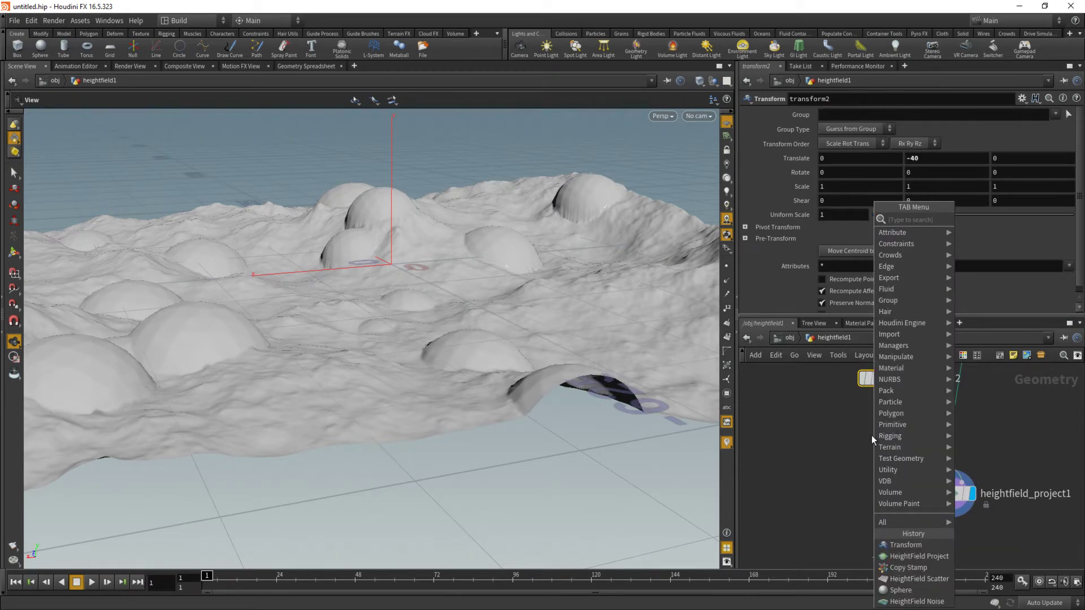
text(mou)
key(Return)
click(871, 435)
drag(882, 439, 878, 445)
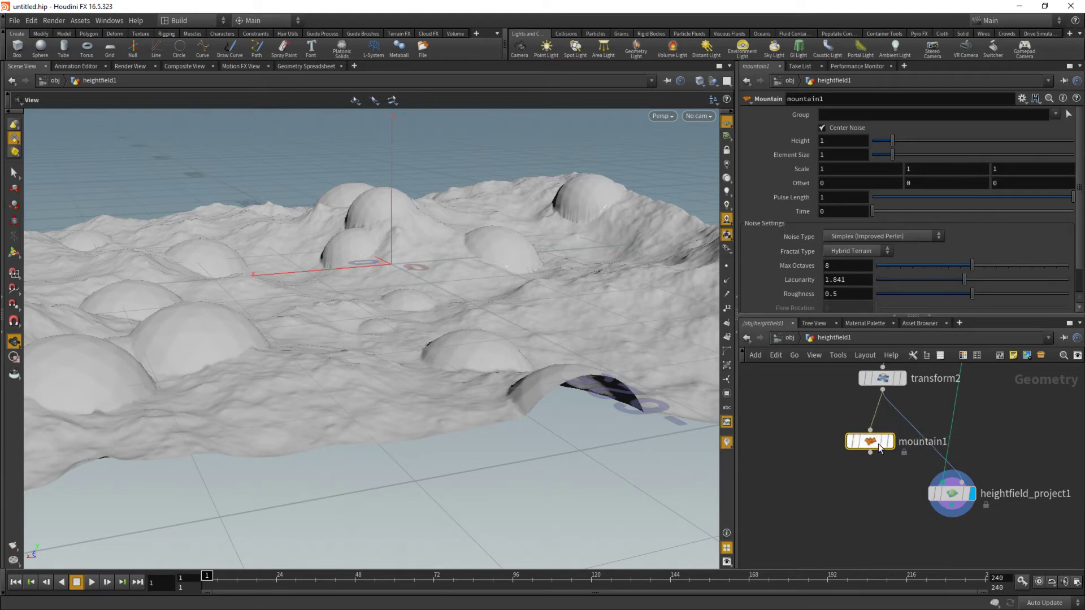
click(871, 453)
click(961, 482)
click(892, 440)
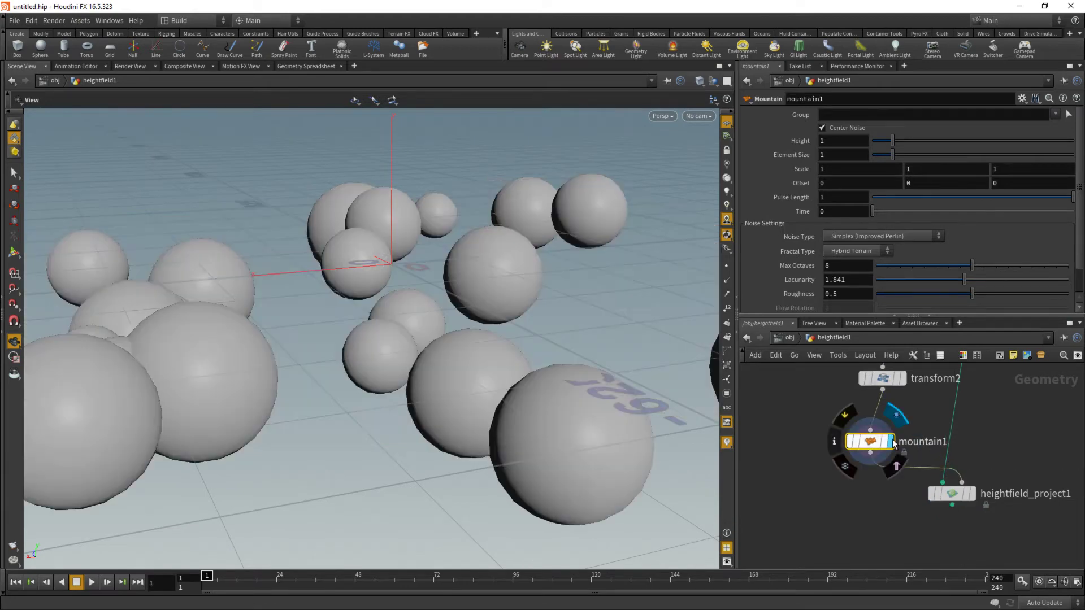
- Try a height of 44 and an element size of 6.83 on the Mountain node
drag(478, 245, 458, 270)
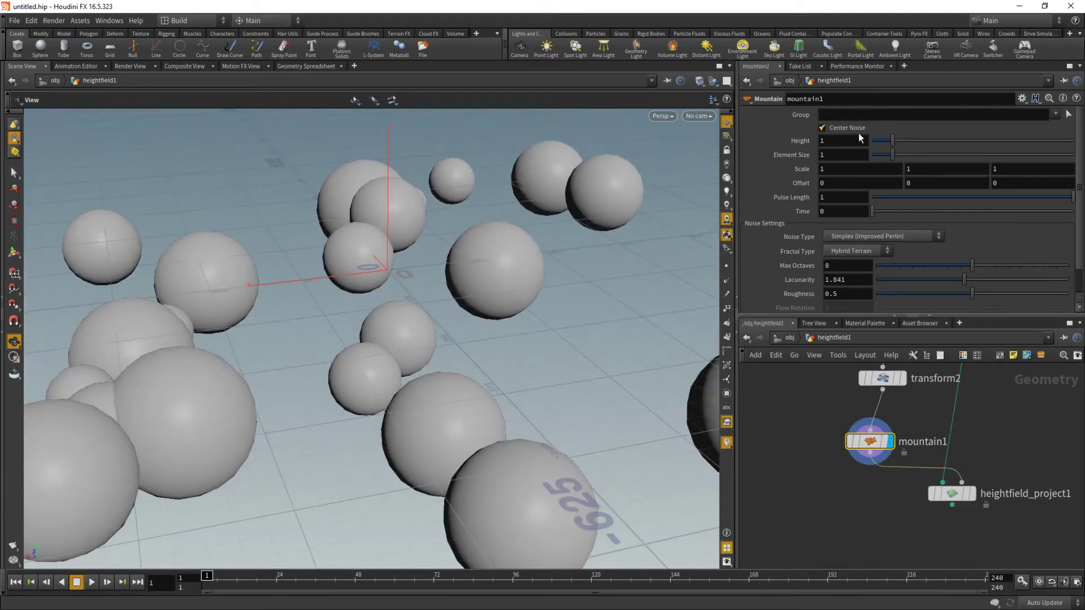
drag(663, 339, 683, 316)
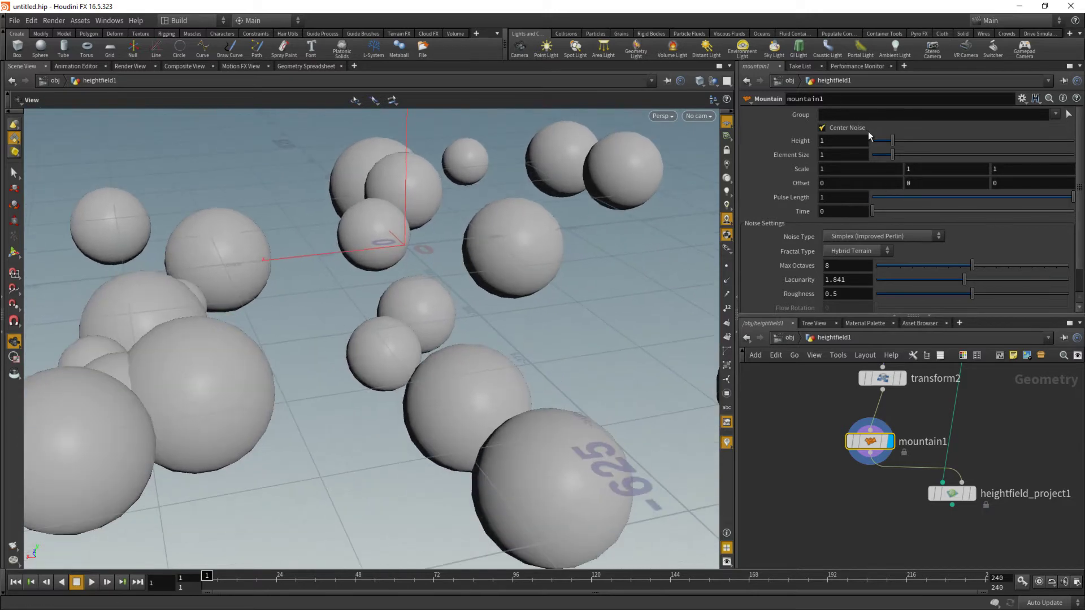
drag(892, 141, 1075, 141)
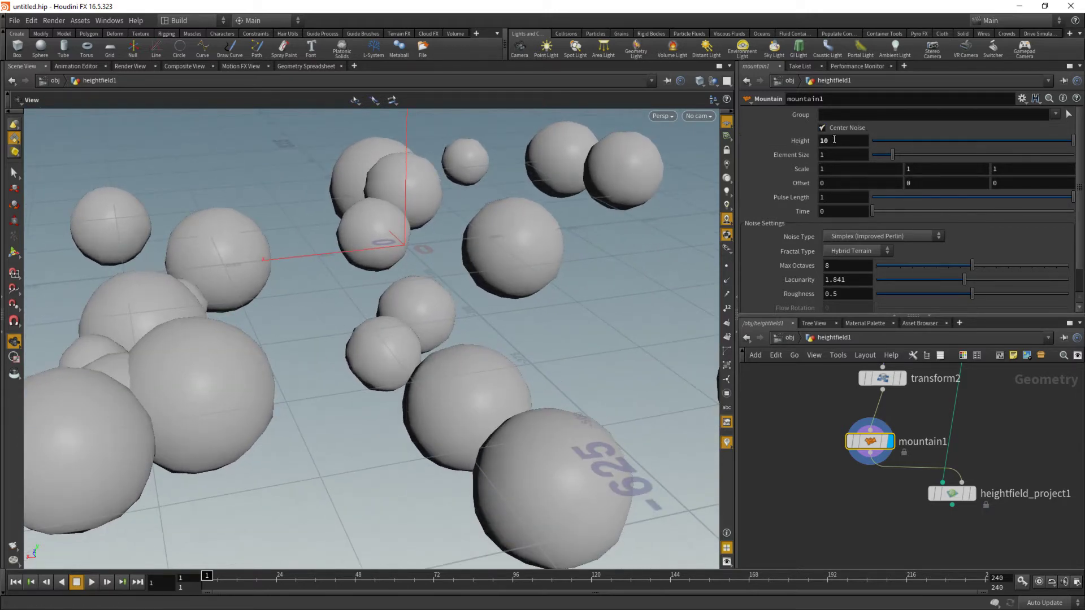
drag(835, 139, 773, 137)
text(25)
key(Tab)
drag(893, 156, 1010, 159)
drag(836, 141, 802, 139)
text(44)
key(Tab)
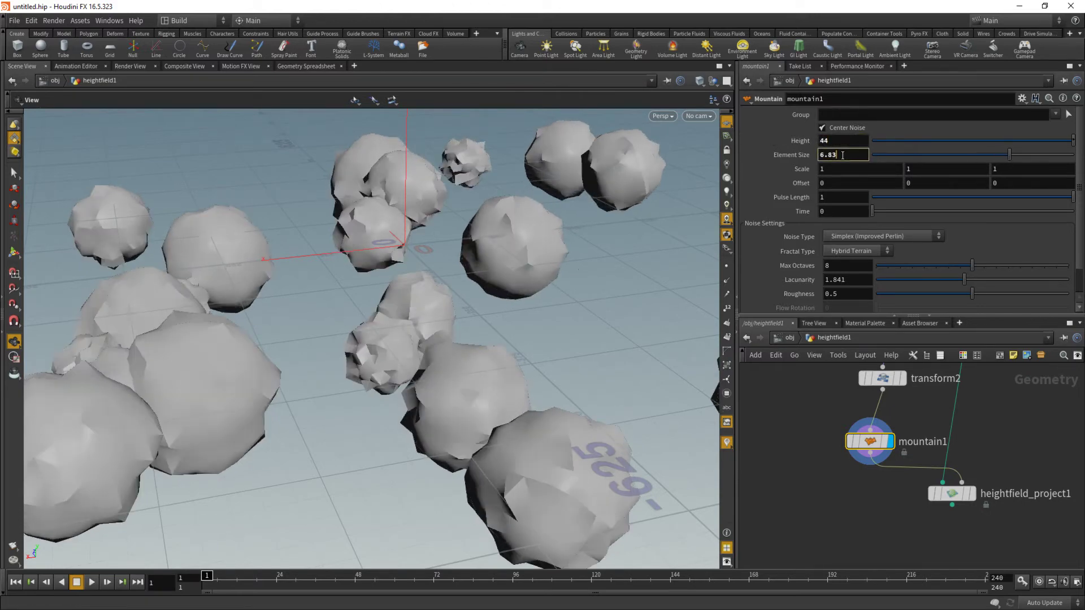
- Set the Mountain's element size to 25, max octaves to 4, roughness to 0.238 and height to 66
right_drag(633, 251, 314, 255)
drag(314, 254, 465, 283)
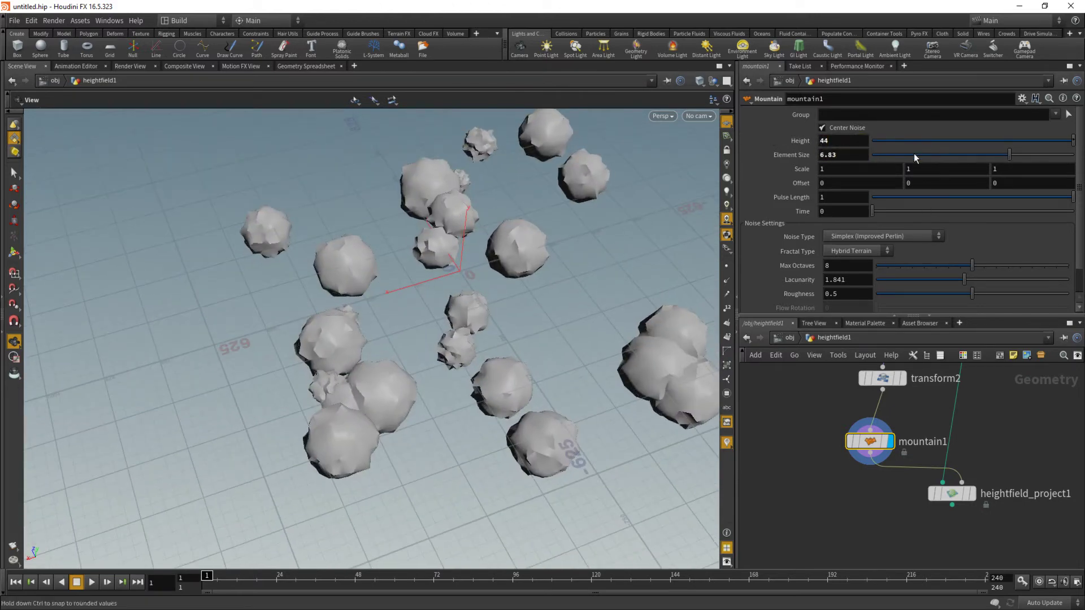
double_click(842, 155)
text(25)
key(Return)
mouse_move(944, 296)
mouse_down()
mouse_move(838, 292)
mouse_move(948, 276)
mouse_up()
drag(952, 267, 924, 272)
drag(946, 294, 921, 295)
text(66)
key(Return)
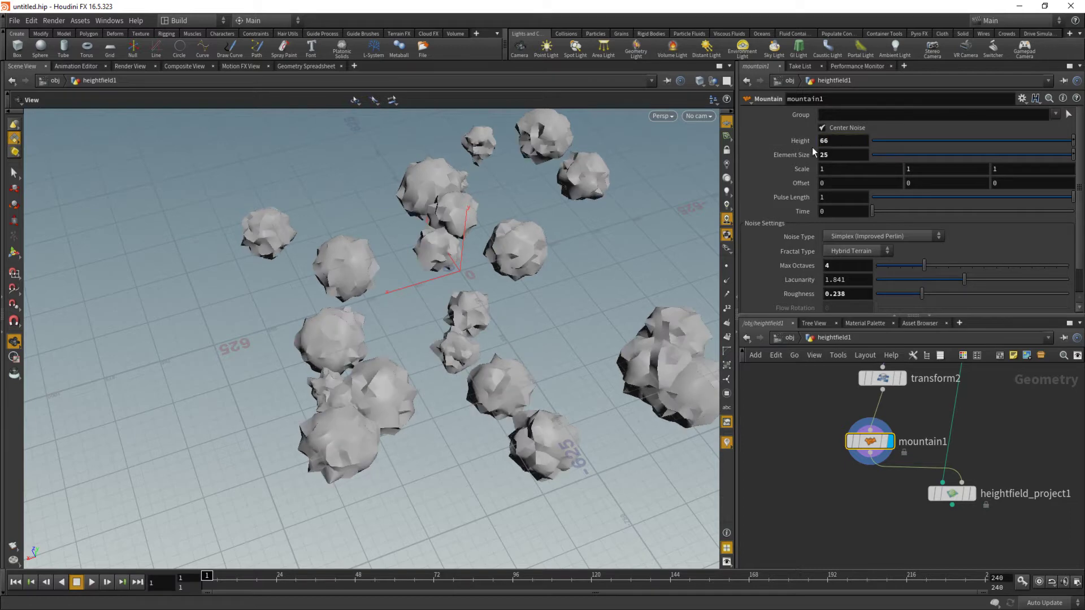
- Raise the sphere's frequency to the maximum of its range, and reselect the Mountain node
drag(498, 294, 472, 249)
middle_drag(915, 476, 943, 537)
middle_drag(882, 380, 914, 552)
click(906, 430)
drag(941, 201, 1081, 201)
drag(531, 381, 567, 386)
right_drag(567, 387, 867, 511)
middle_drag(868, 515, 804, 456)
click(802, 500)
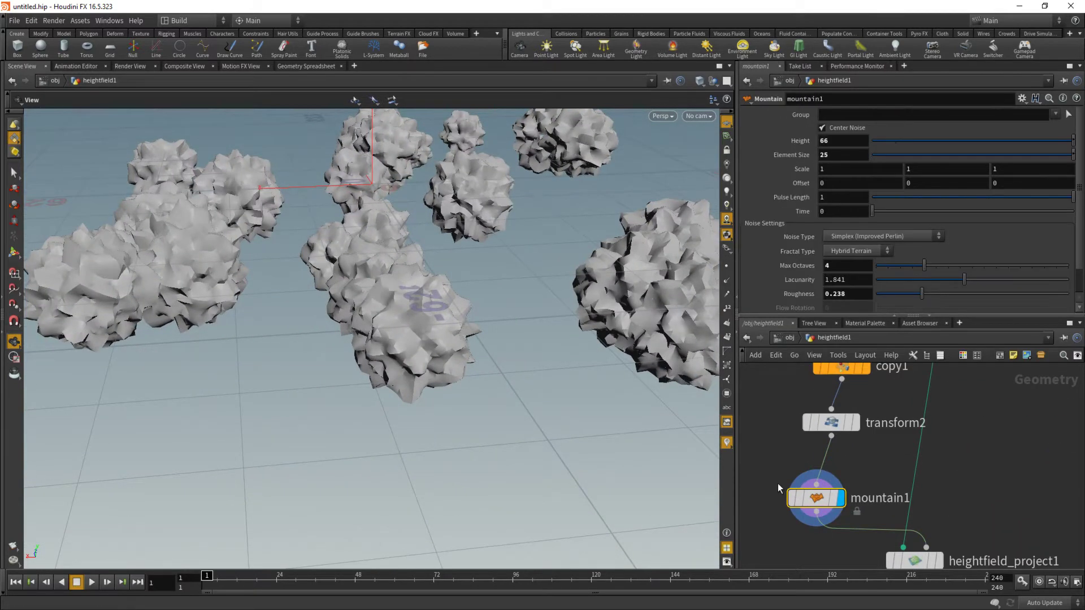
- Set the Mountain node's element size to 111 and its roughness to 0.432
middle_drag(459, 257, 467, 341)
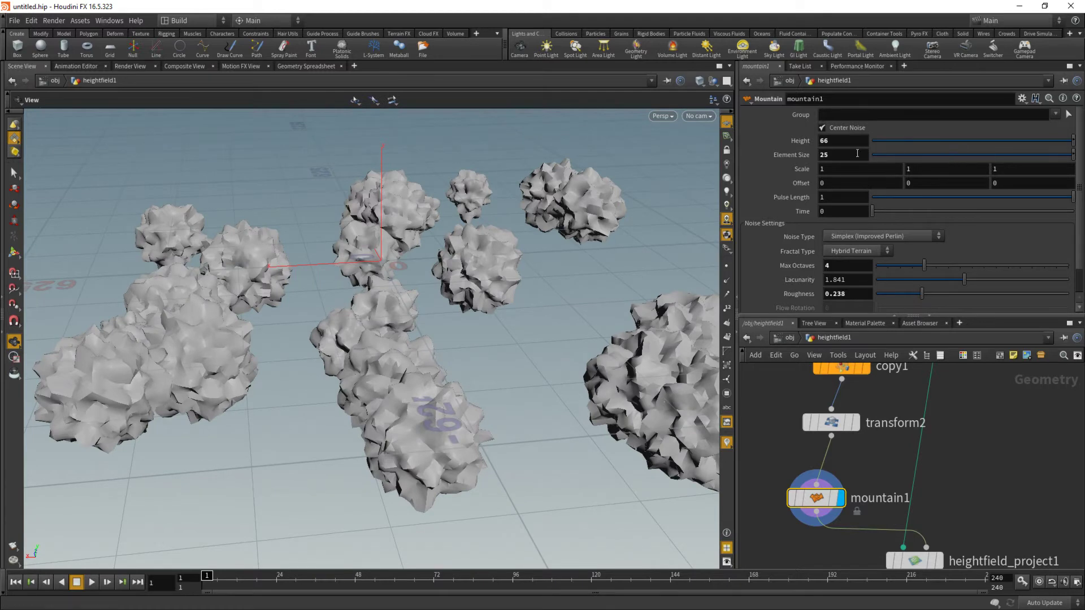
drag(857, 154, 772, 159)
text(111)
key(Return)
drag(922, 293, 959, 294)
- Display the HeightField Project result and hide the viewport's reference grid
middle_drag(932, 521, 911, 449)
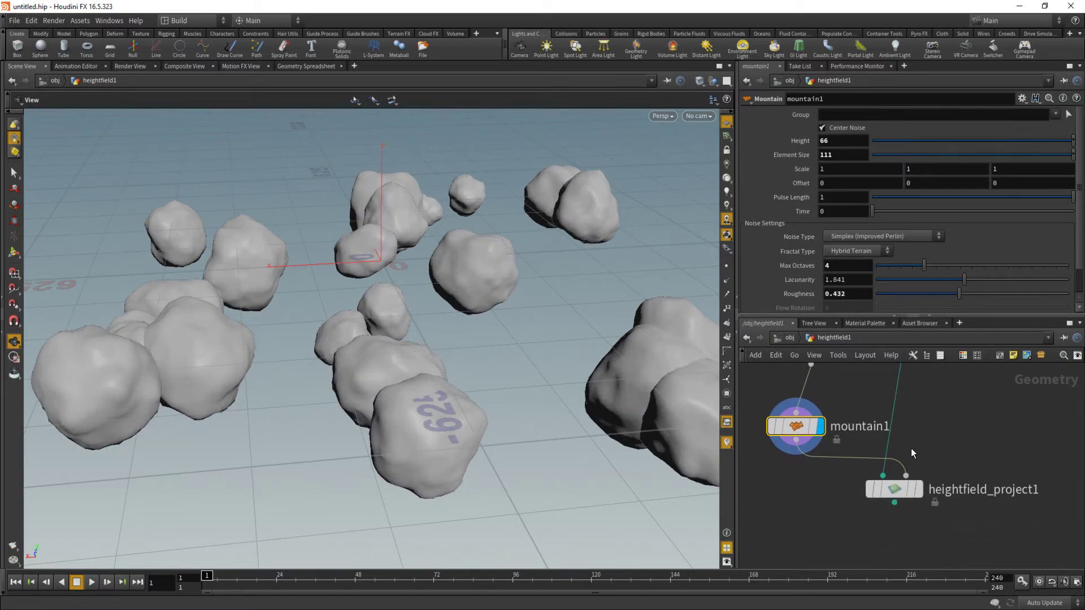
click(915, 489)
drag(466, 314, 429, 305)
click(729, 124)
drag(493, 265, 432, 300)
middle_drag(386, 266, 446, 377)
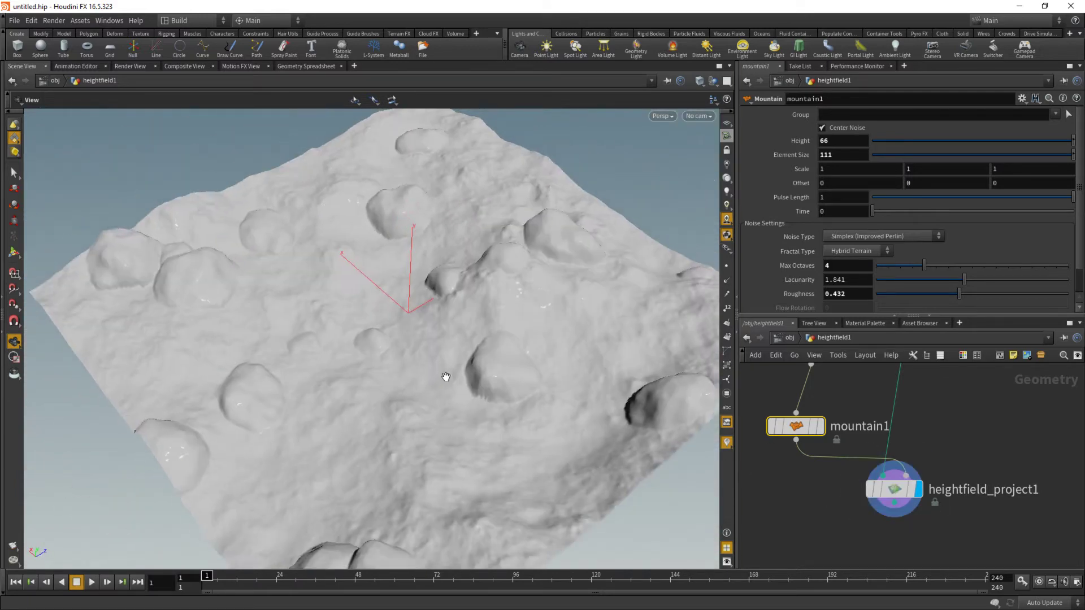
drag(446, 377, 489, 358)
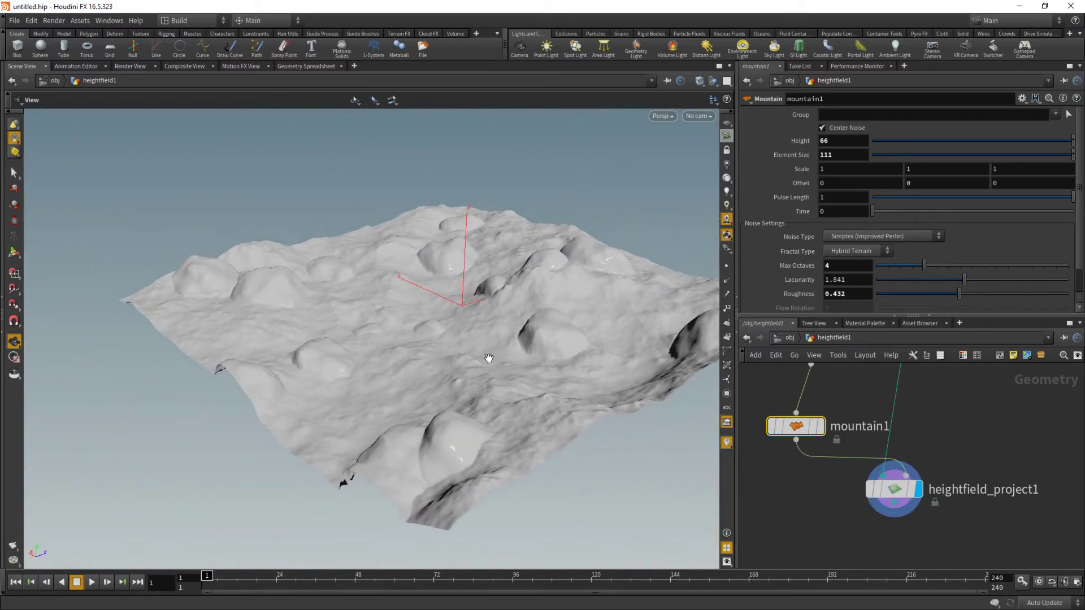
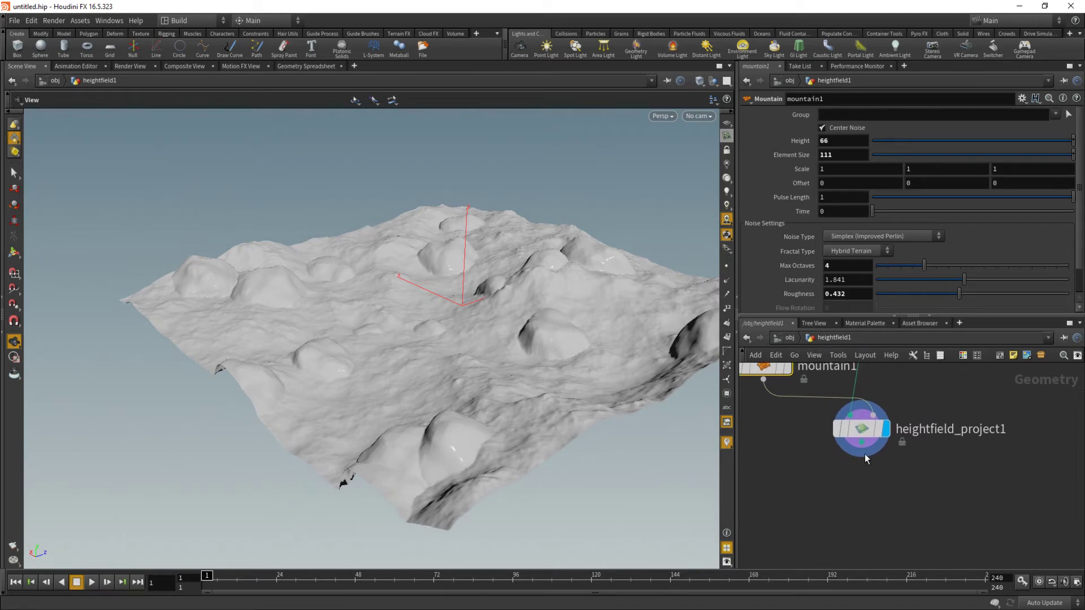
- Add a HeightField Erode node after the HeightField Project node and display its result
right_click(861, 447)
text(erod)
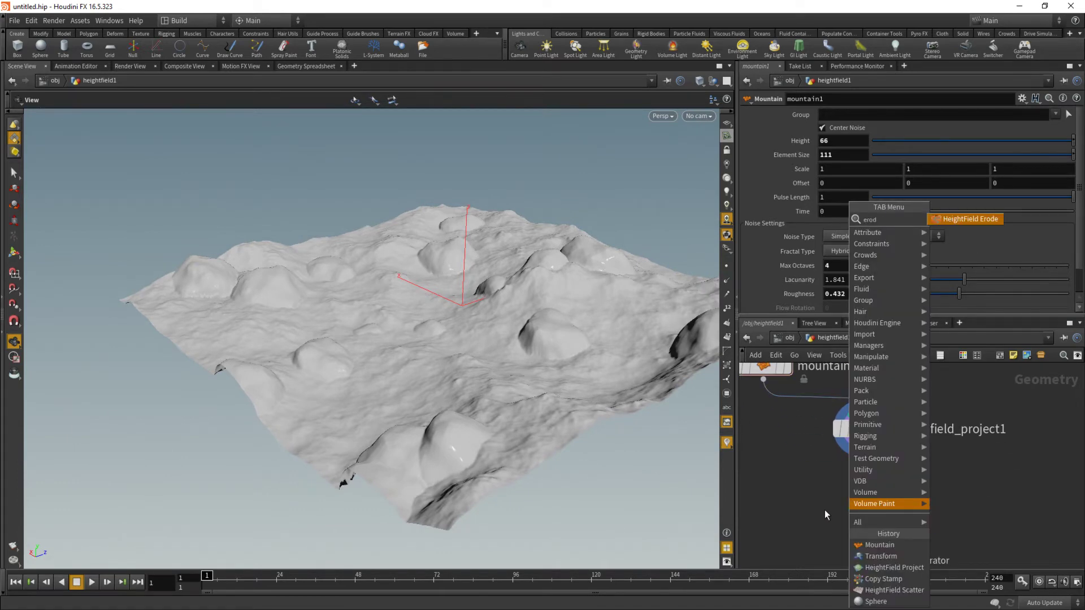
key(Return)
click(825, 510)
mouse_move(882, 523)
click(886, 474)
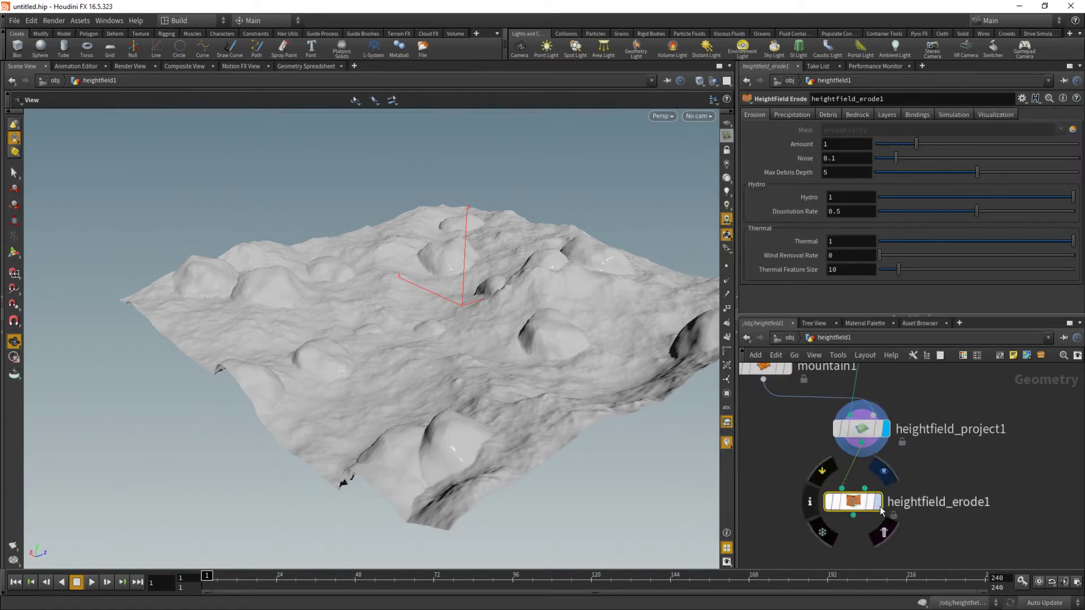
drag(430, 364, 422, 372)
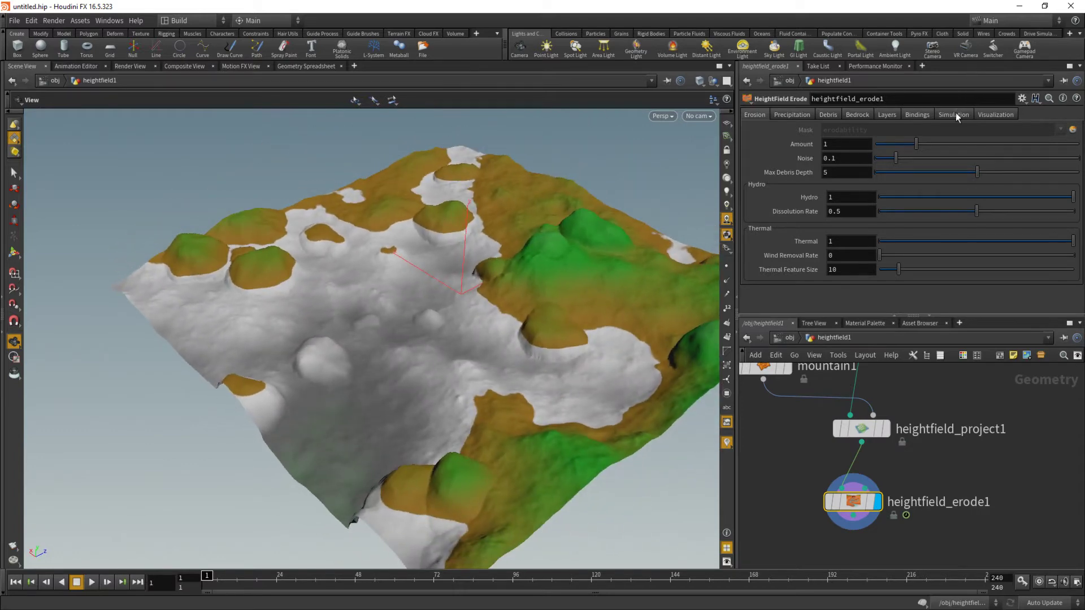
- Run the erosion up to frame 78, go back to frame 49, and examine the eroded terrain from several angles
drag(453, 300, 479, 303)
right_drag(479, 303, 490, 354)
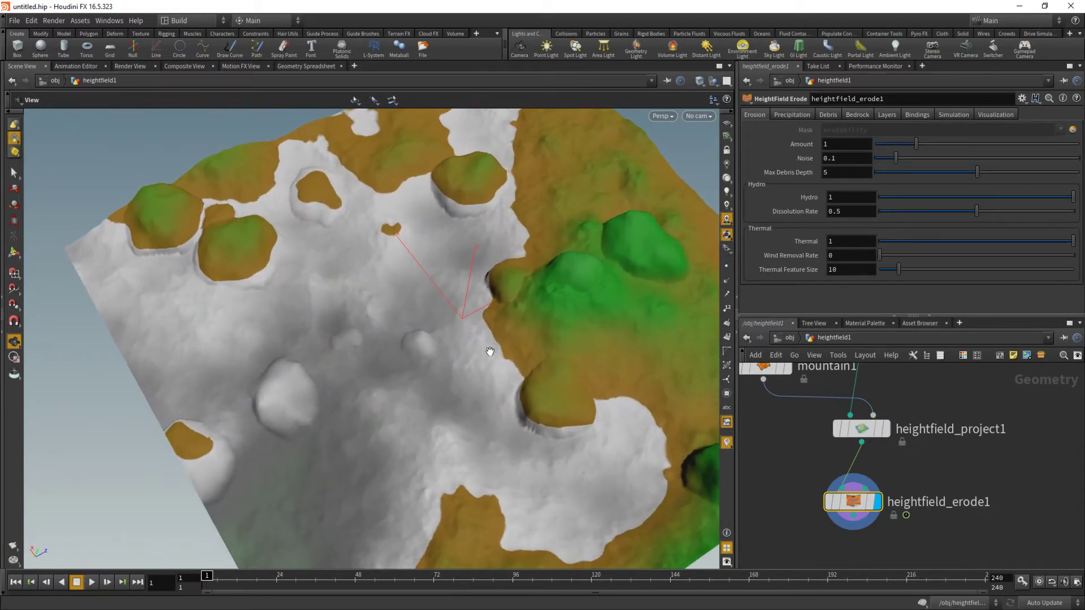
middle_drag(490, 354, 446, 300)
mouse_move(446, 300)
mouse_down()
mouse_move(455, 267)
mouse_move(444, 288)
mouse_up()
drag(212, 583, 302, 590)
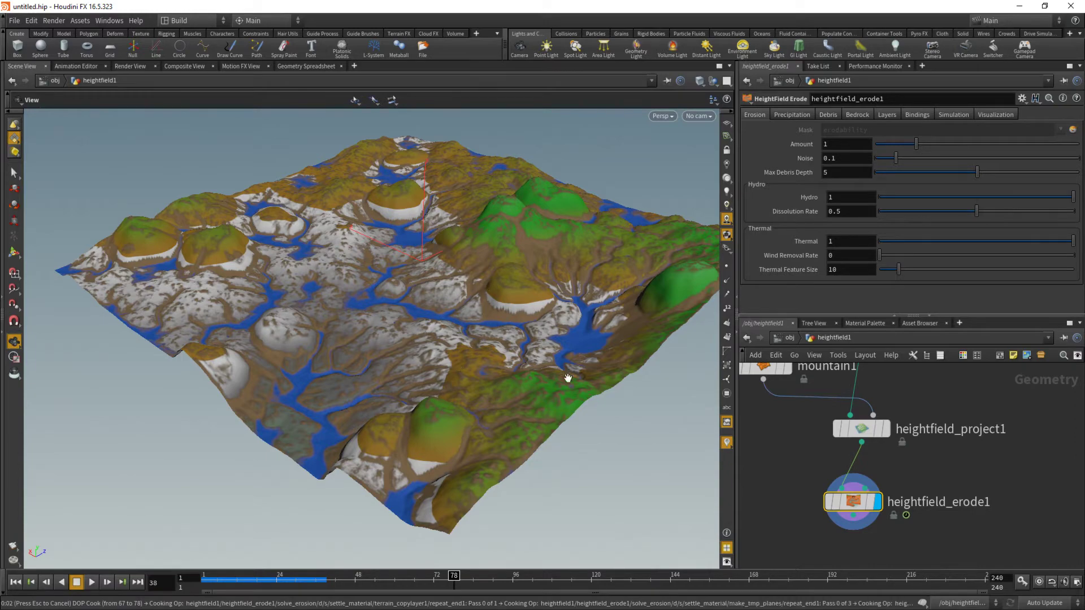
click(364, 576)
mouse_move(366, 576)
mouse_down()
mouse_move(204, 582)
mouse_move(378, 587)
mouse_move(286, 597)
mouse_move(359, 591)
mouse_up()
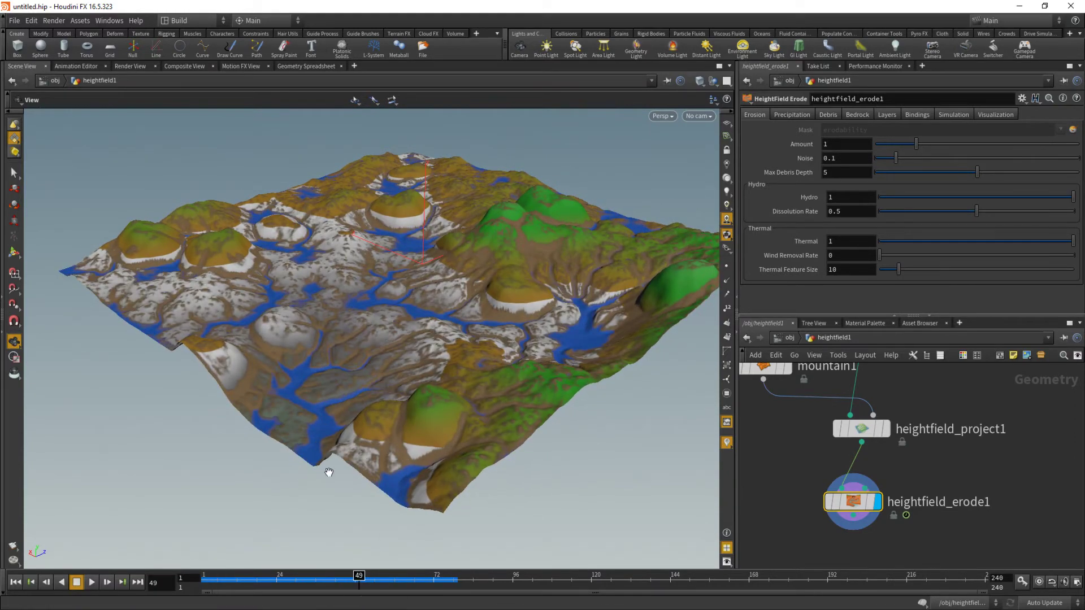
drag(329, 469, 298, 293)
right_drag(297, 294, 446, 267)
drag(446, 266, 413, 379)
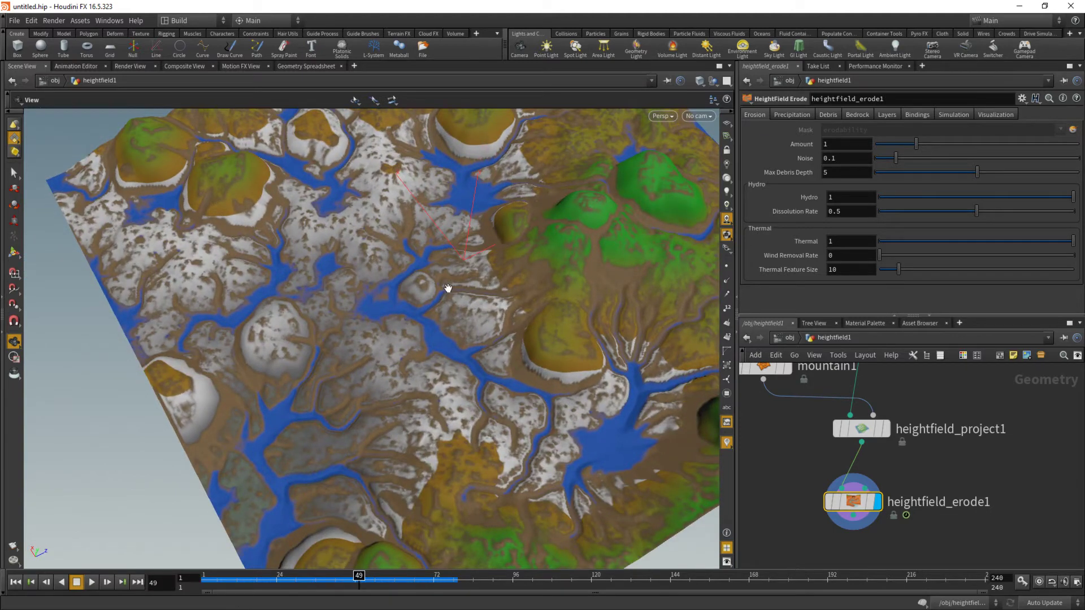
drag(520, 300, 452, 312)
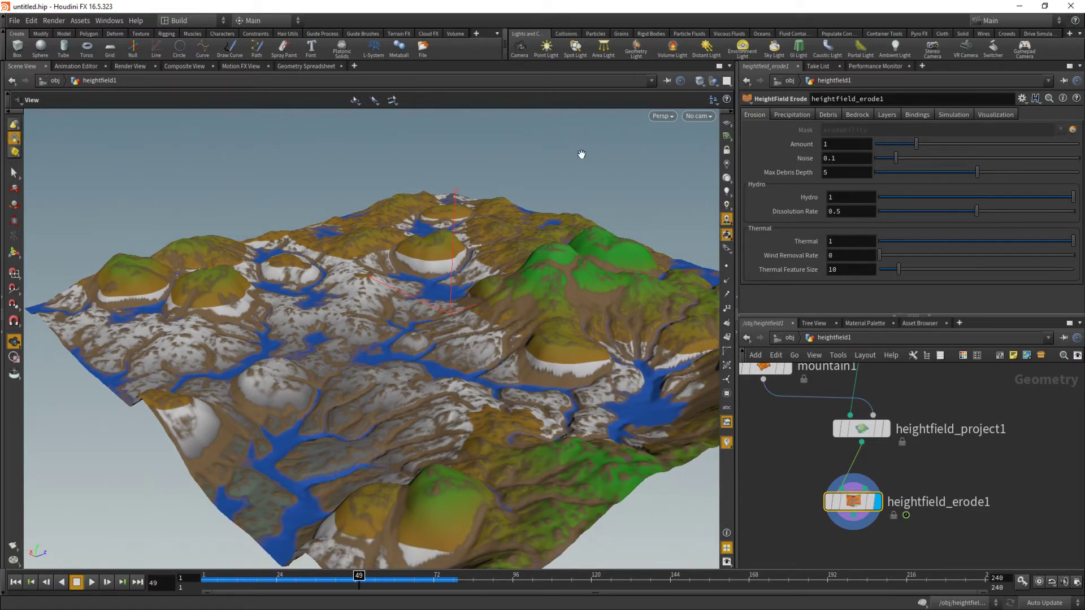
- Compute the elevation range for the Erode node's visualization and go to frame 17
click(985, 114)
drag(453, 253, 280, 315)
click(846, 141)
click(226, 587)
drag(227, 586, 253, 589)
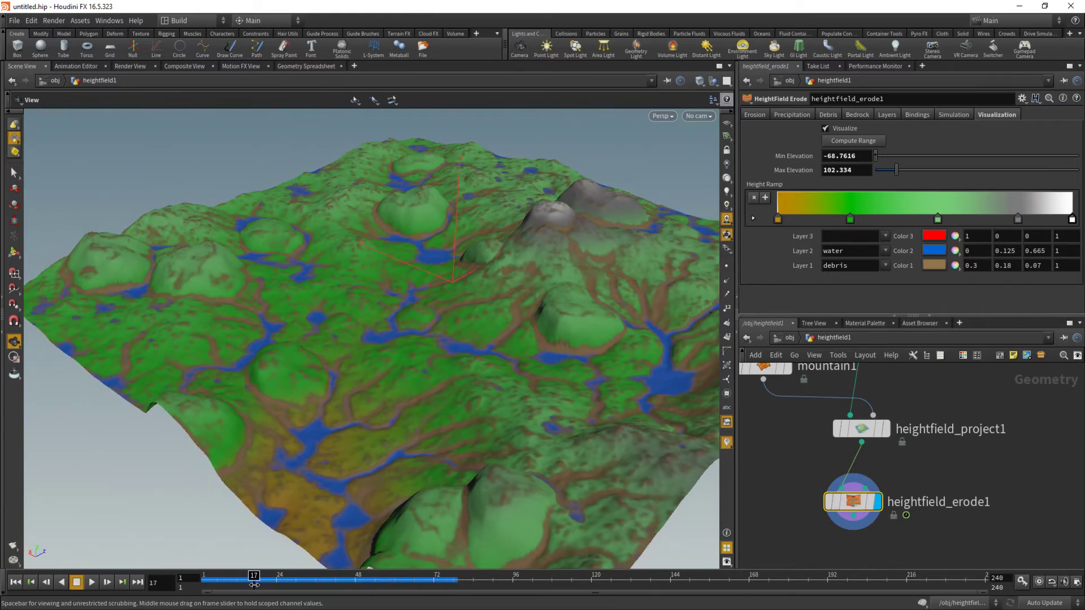
- Turn off the Erode node's layer visualization and lock the node at the current frame
click(826, 129)
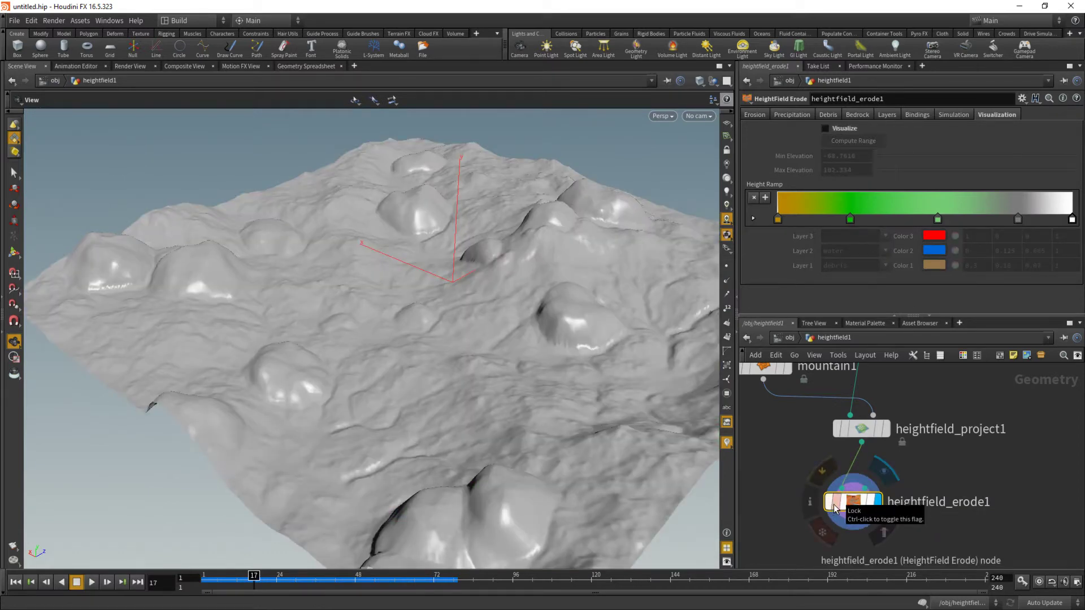
click(831, 502)
middle_drag(1005, 553, 997, 496)
- Return the timeline to frame 1 and check the locked erosion result and the node's info
drag(264, 581, 206, 581)
middle_drag(482, 239, 454, 321)
drag(454, 321, 407, 316)
middle_drag(880, 503, 916, 478)
click(843, 422)
key(Escape)
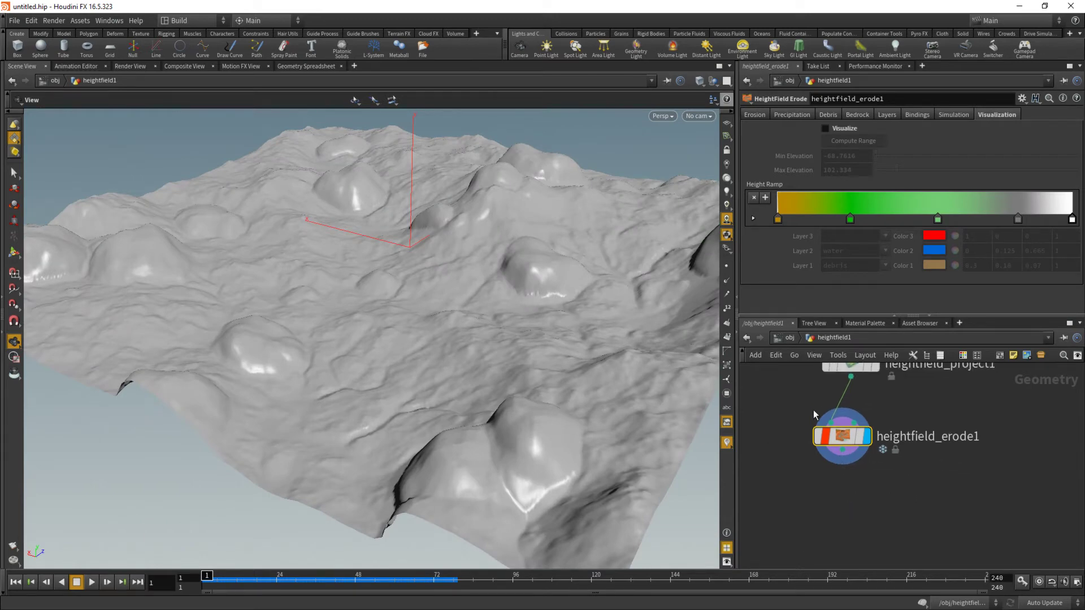
middle_click(843, 436)
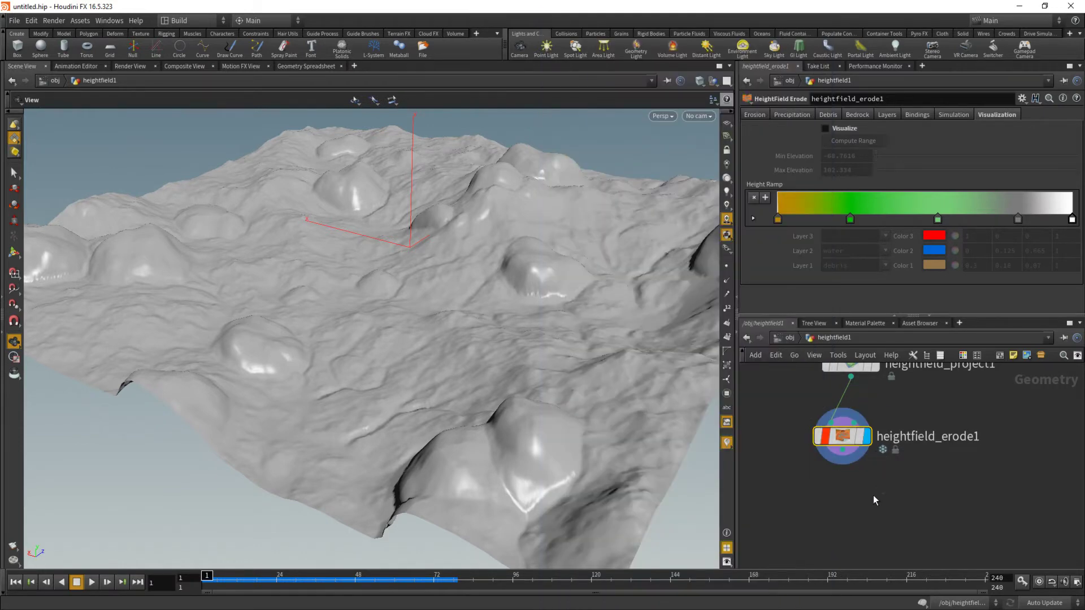
- Add a HeightField Resample node after the Erode node and display its result
middle_drag(843, 440, 882, 410)
click(880, 426)
key(Tab)
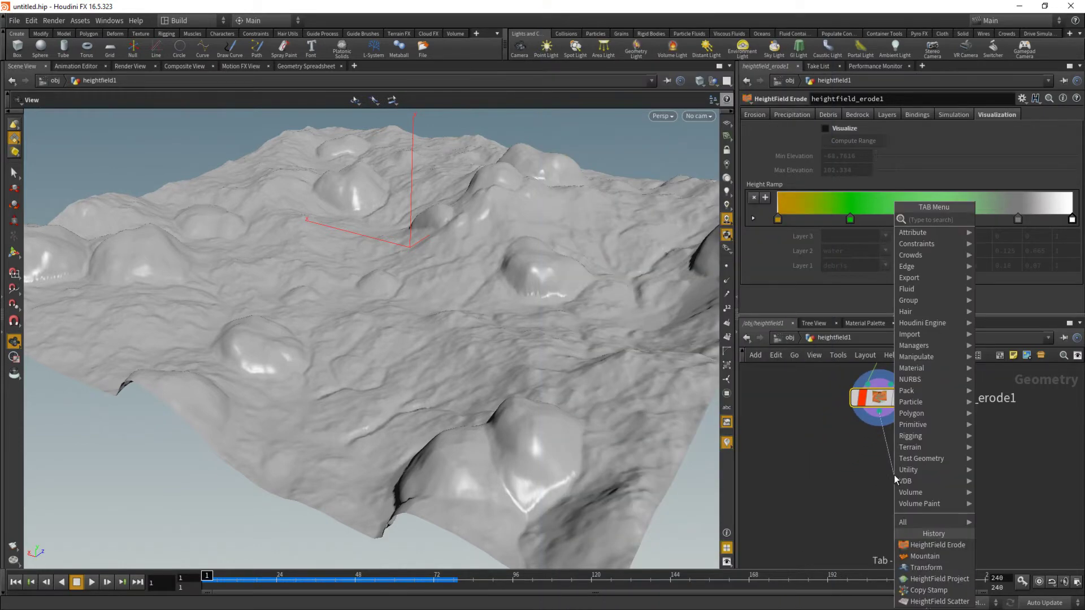
text(res)
key(Down)
key(Down)
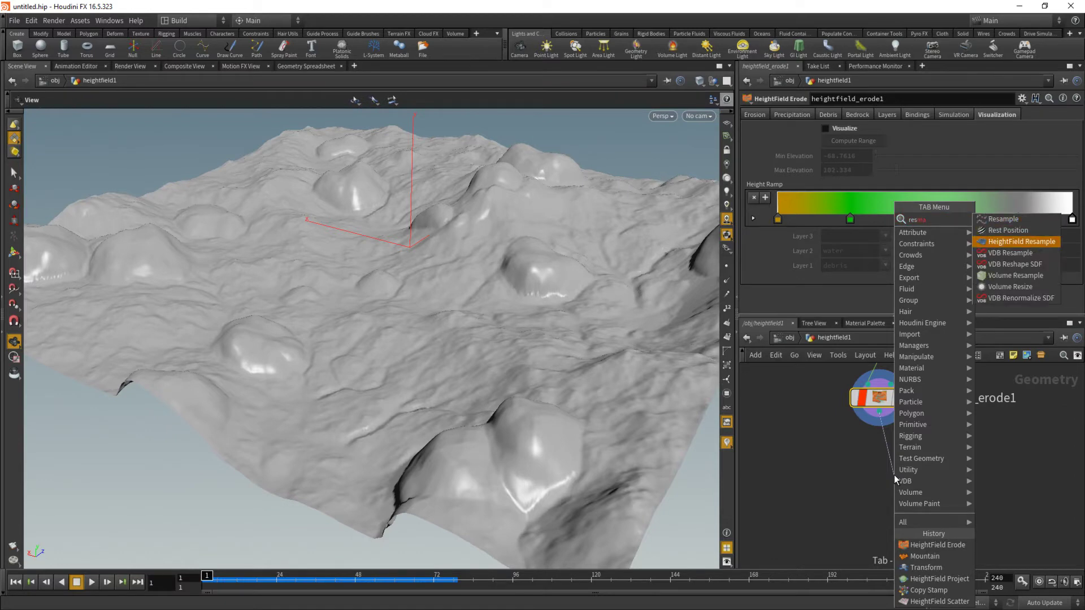
key(Return)
click(894, 476)
click(919, 475)
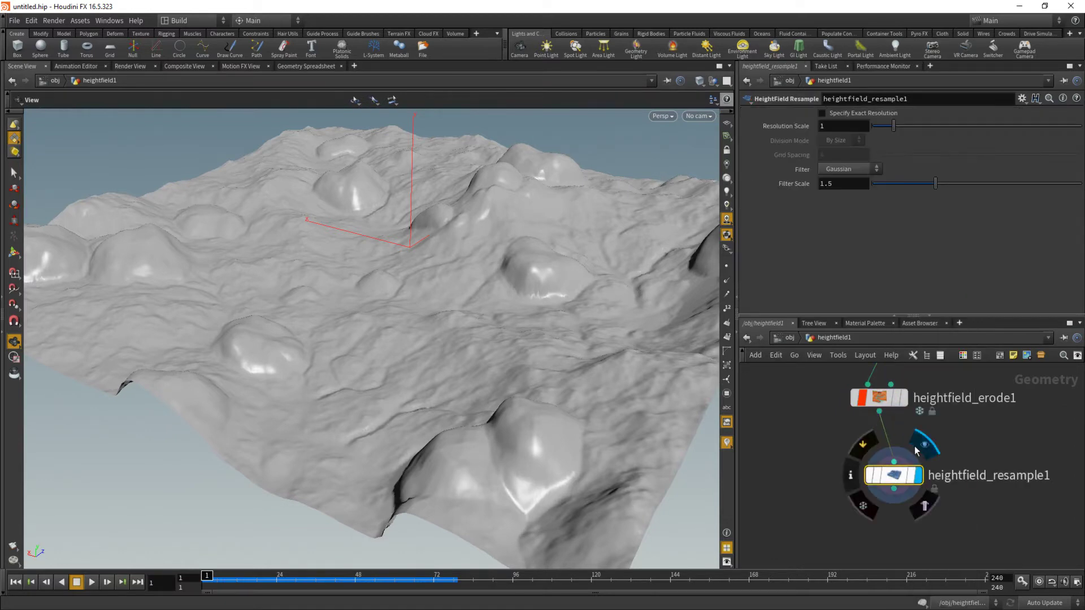
- Set the HeightField Resample's resolution scale to 2.87, check the terrain, and align the node directly beneath the Erode node
drag(894, 126, 933, 130)
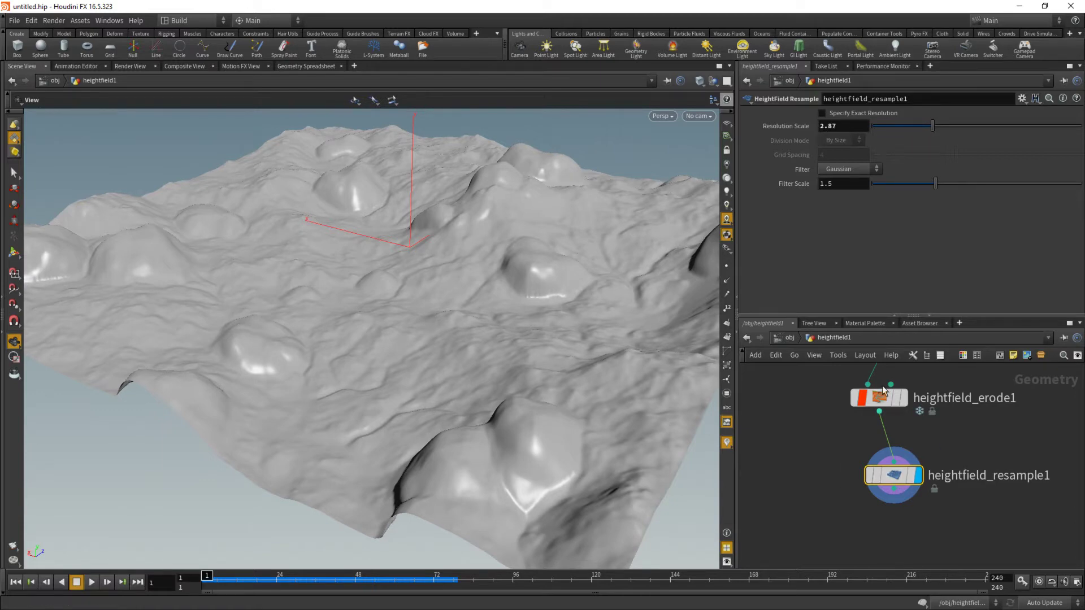
middle_click(897, 478)
drag(408, 332, 422, 390)
right_drag(423, 390, 435, 304)
drag(436, 304, 542, 328)
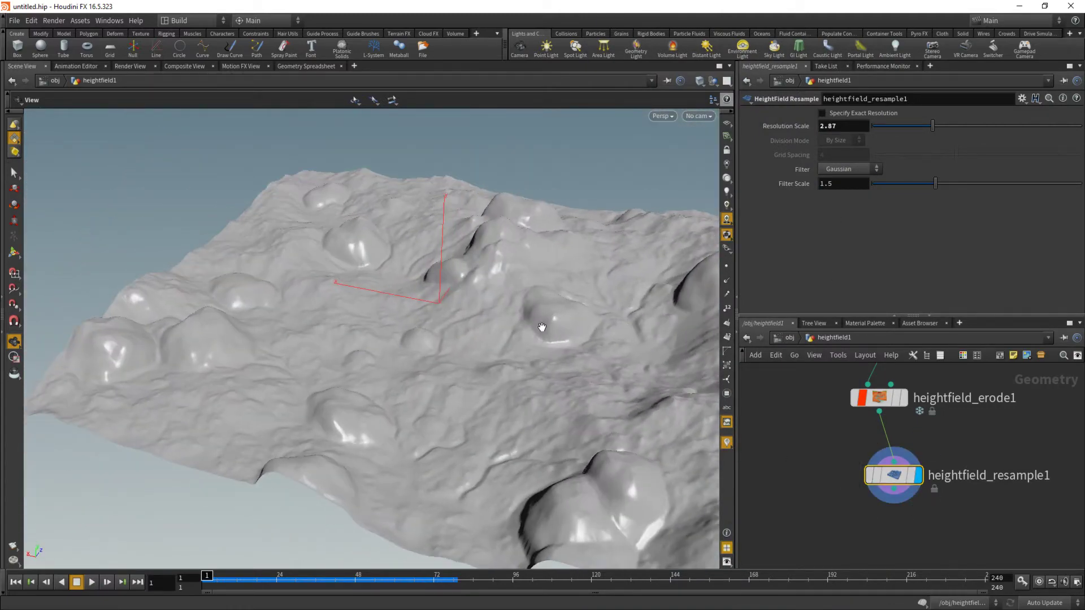
drag(624, 385, 538, 332)
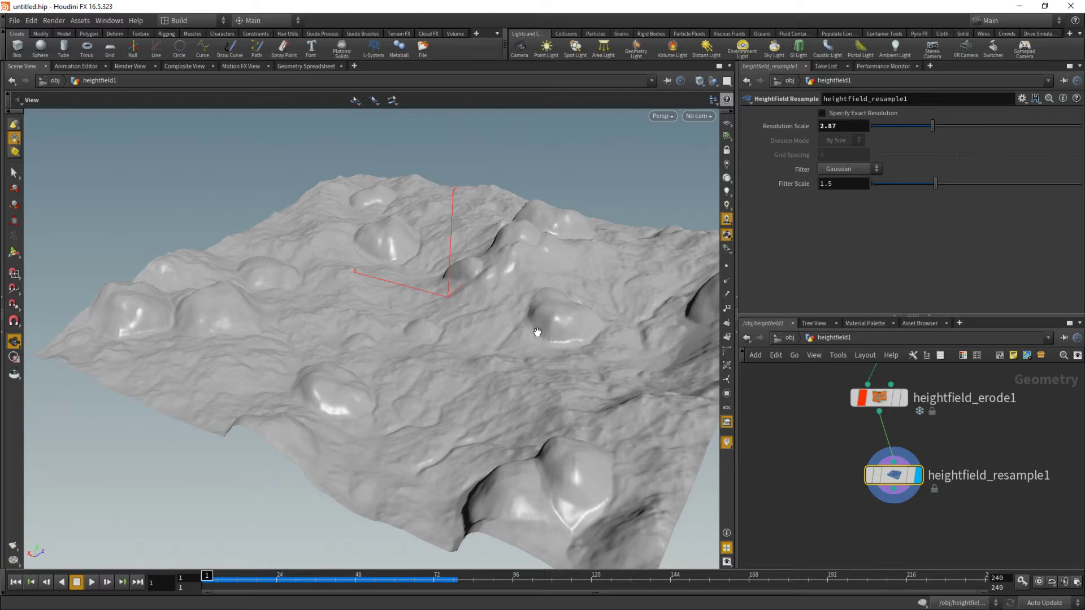
drag(417, 289, 456, 379)
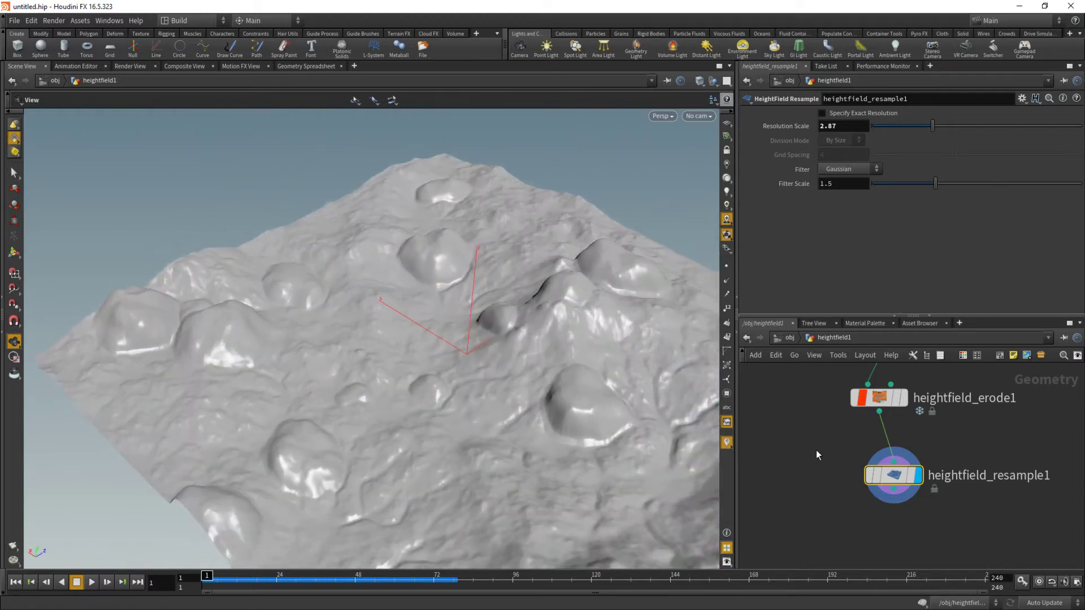
drag(901, 447, 886, 486)
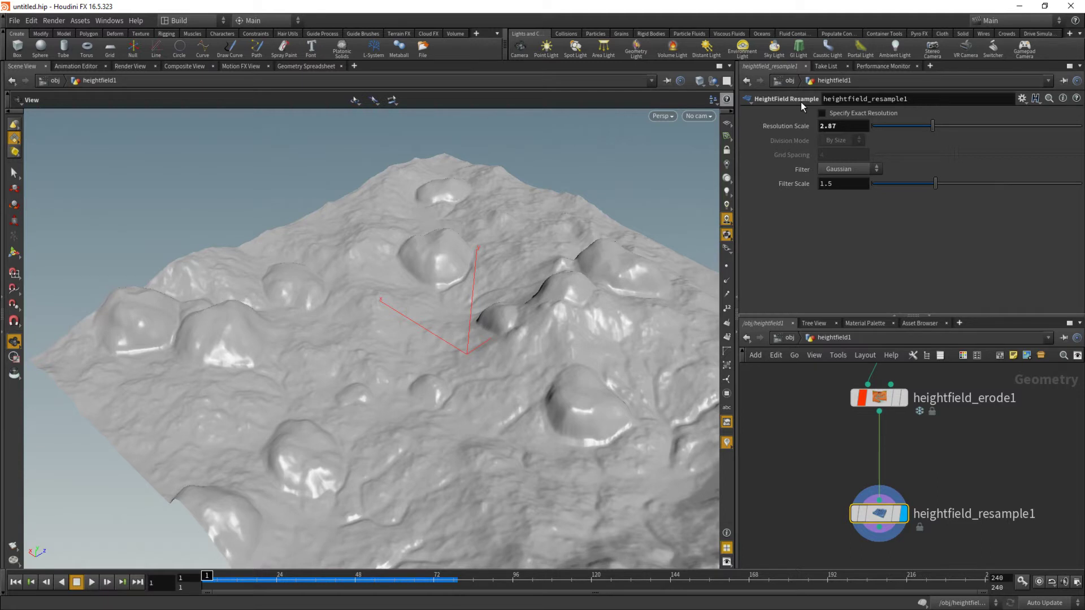
- Create a new take and rename it Final
click(990, 24)
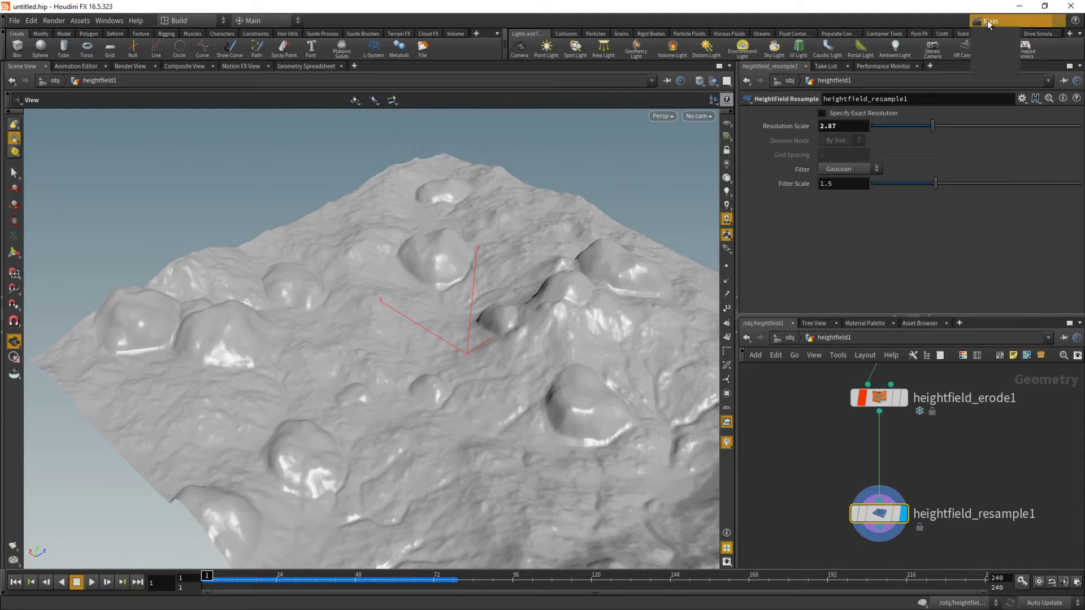
click(989, 21)
click(990, 22)
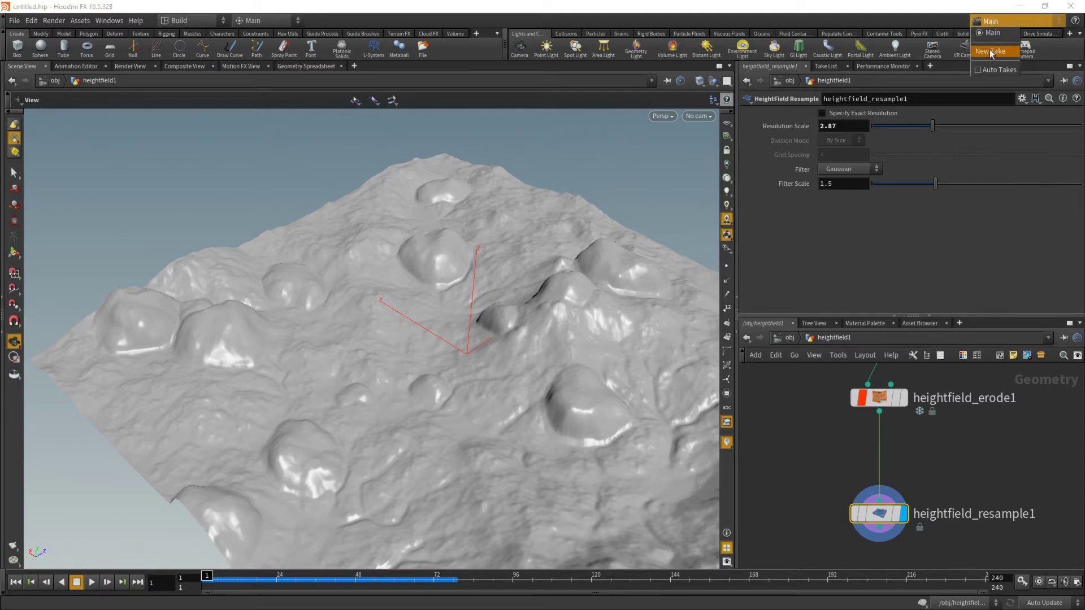
click(990, 51)
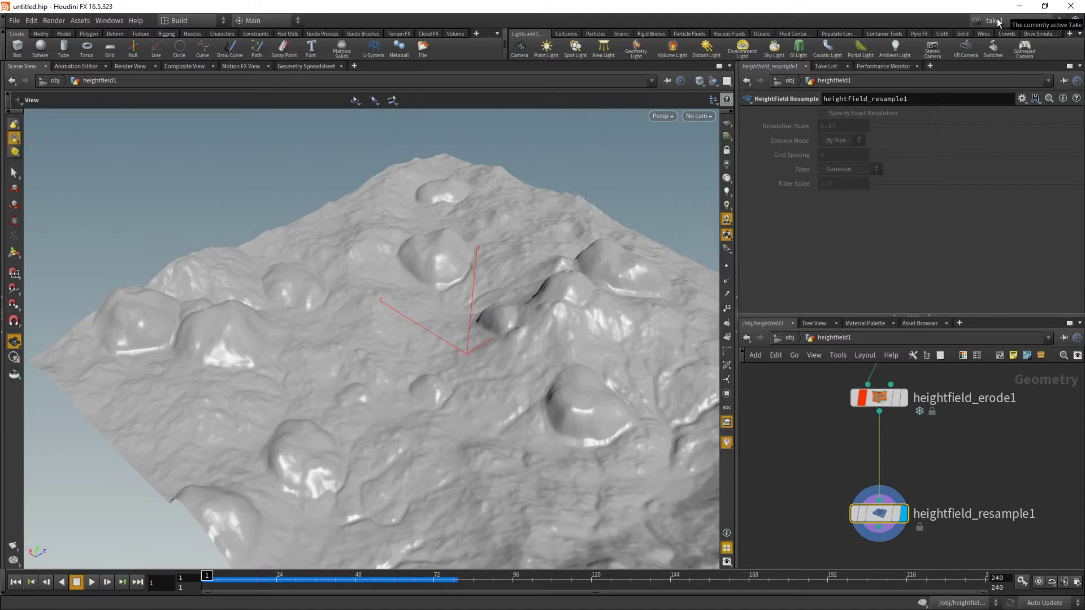
click(826, 66)
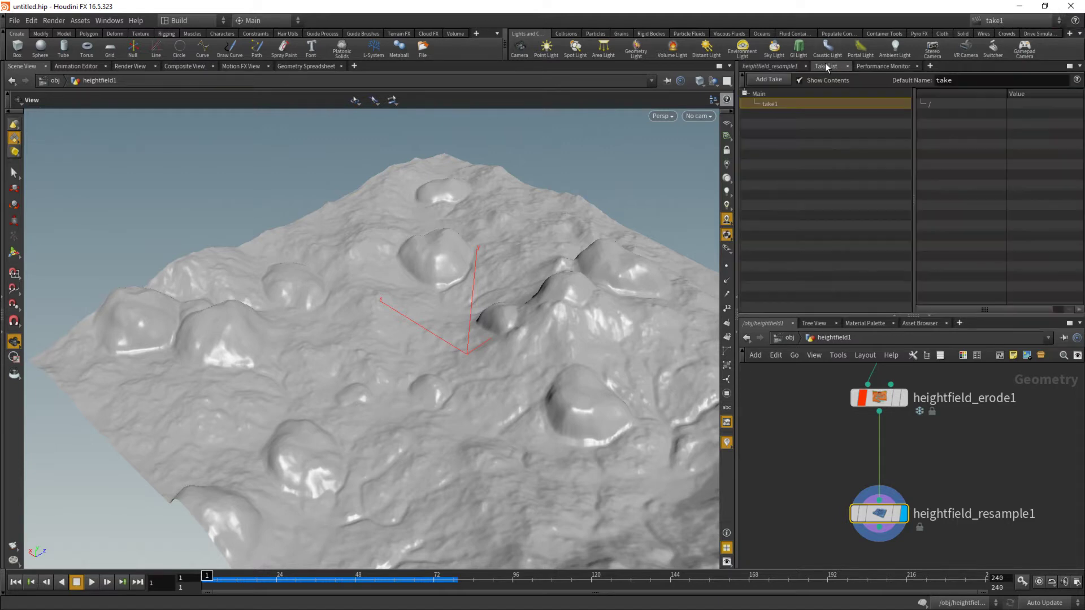
double_click(766, 104)
text(Final)
key(Return)
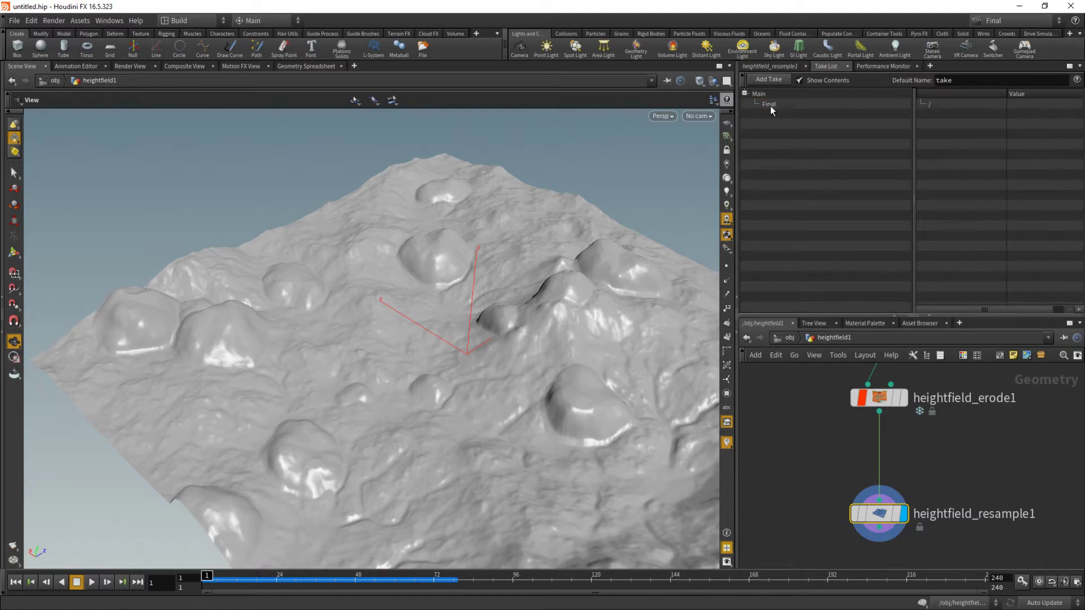
- Switch back and forth between the Main and Final takes with the Resample parameters shown, ending on Main
click(769, 67)
click(988, 22)
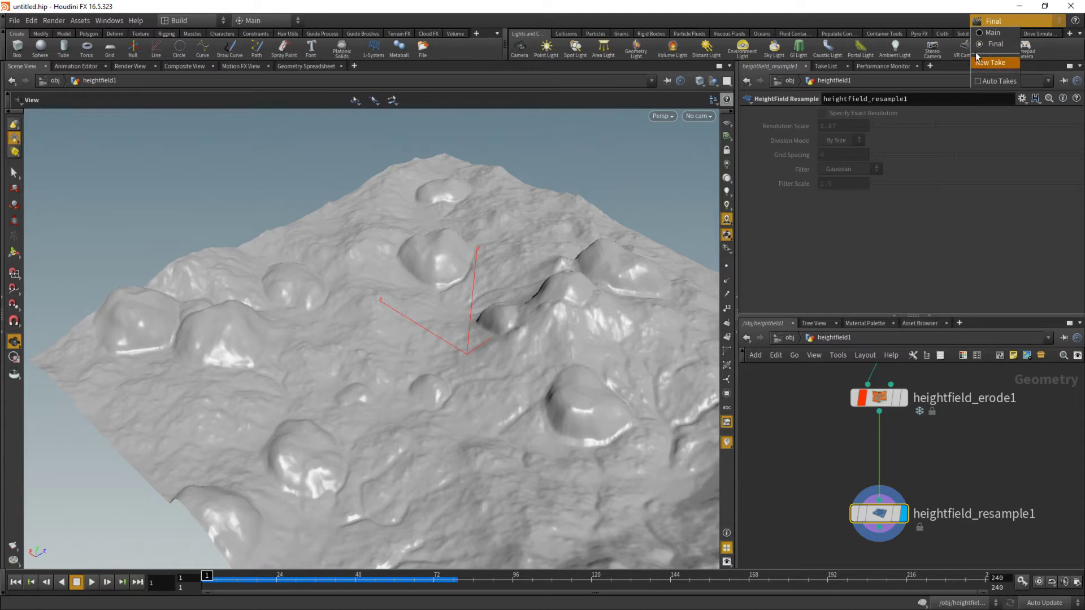
click(991, 33)
click(991, 22)
click(992, 44)
click(990, 23)
click(991, 33)
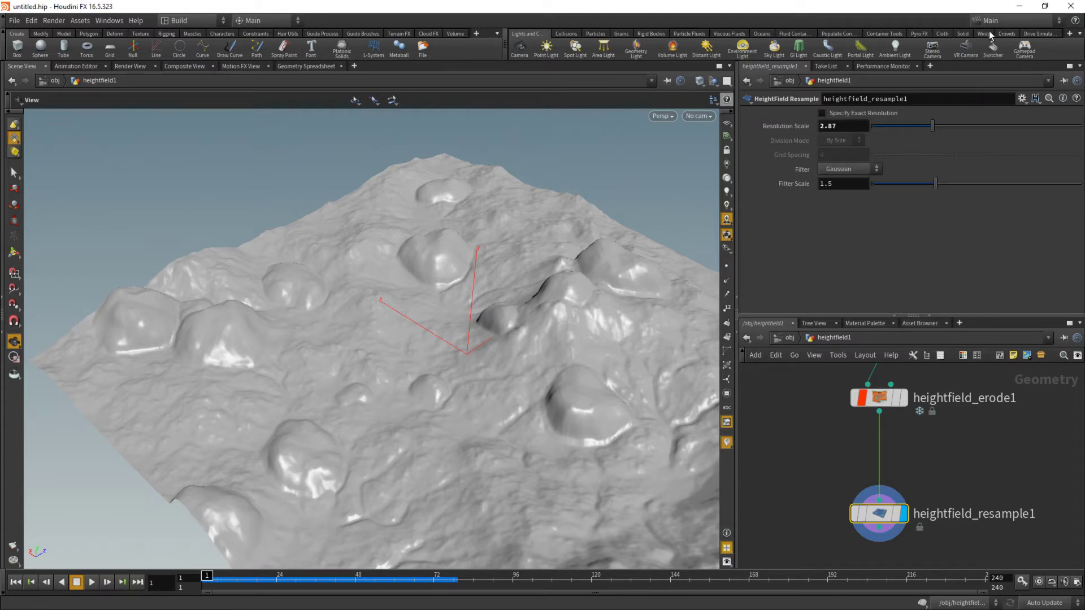
- Show the list of takes and make Final the active take
click(818, 67)
right_click(765, 104)
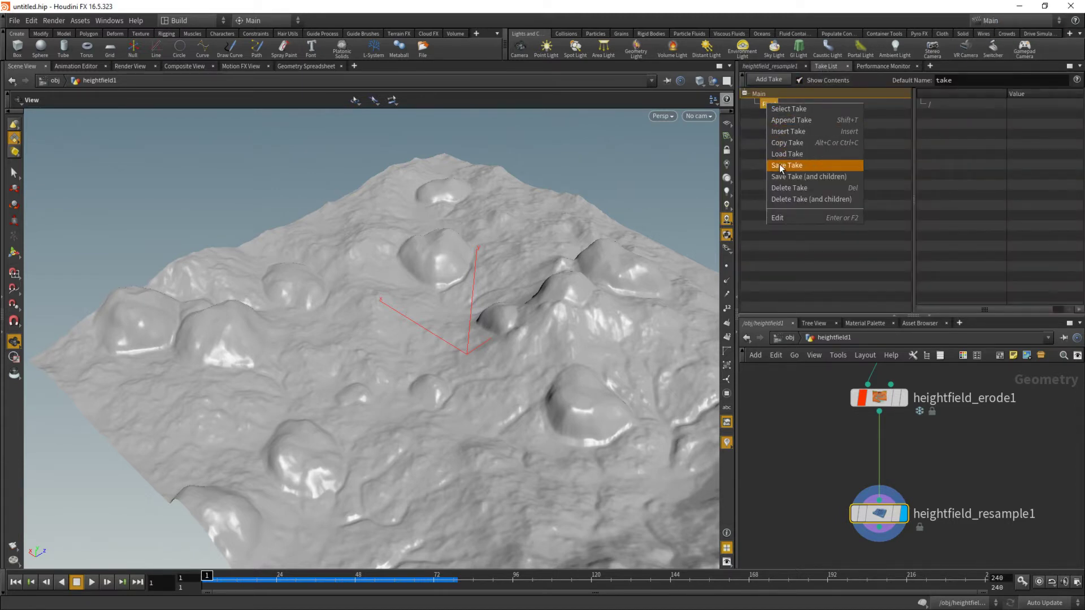
click(743, 166)
click(991, 21)
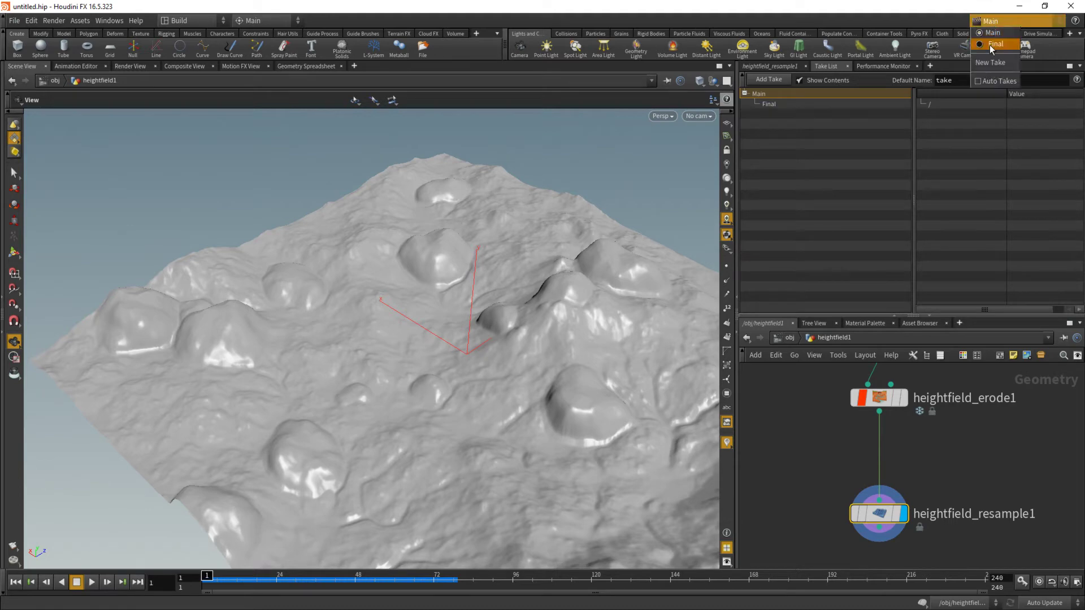
click(989, 44)
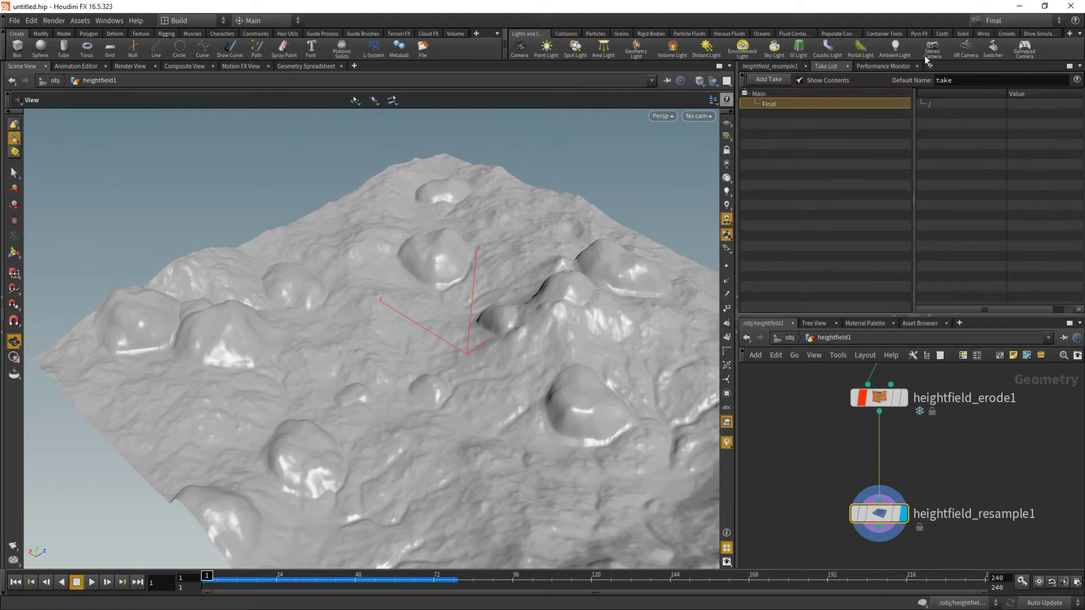
- Include the HeightField Resample's resolution scale in the Final take and set it to 4.17
click(768, 66)
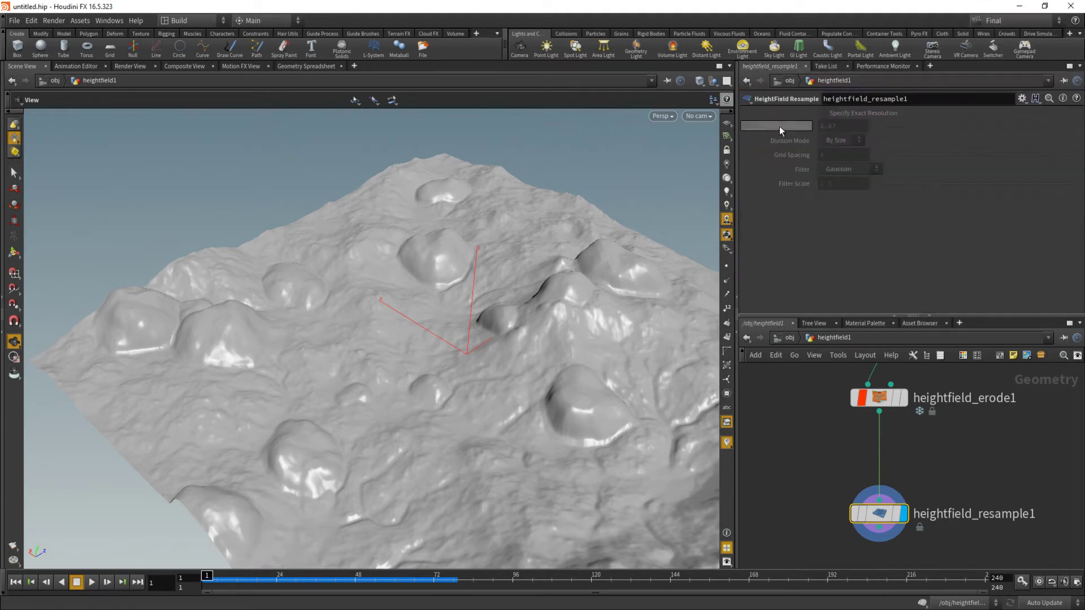
right_click(822, 127)
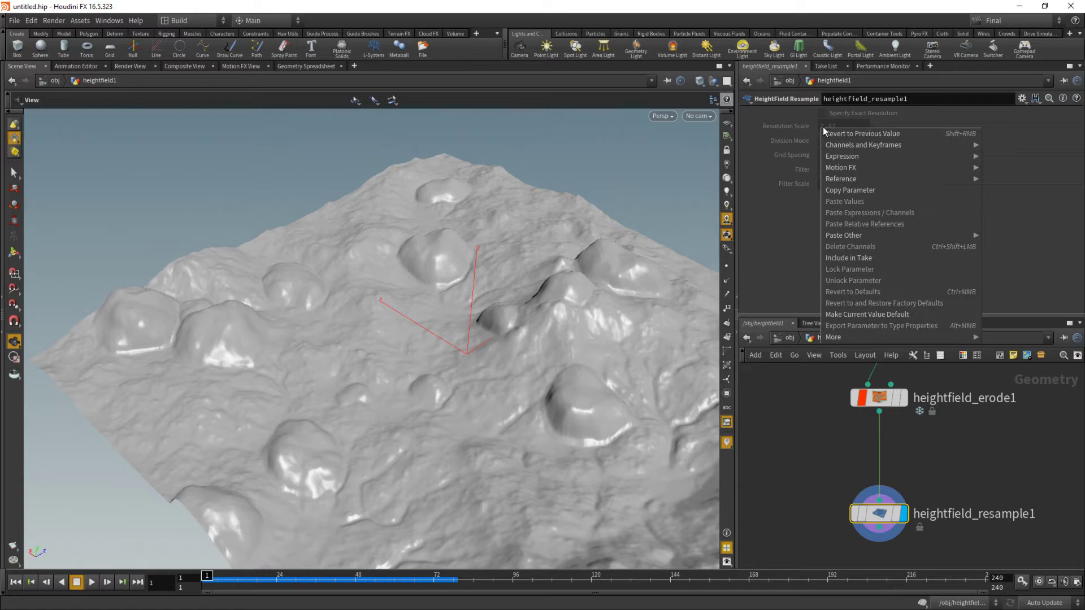
click(852, 259)
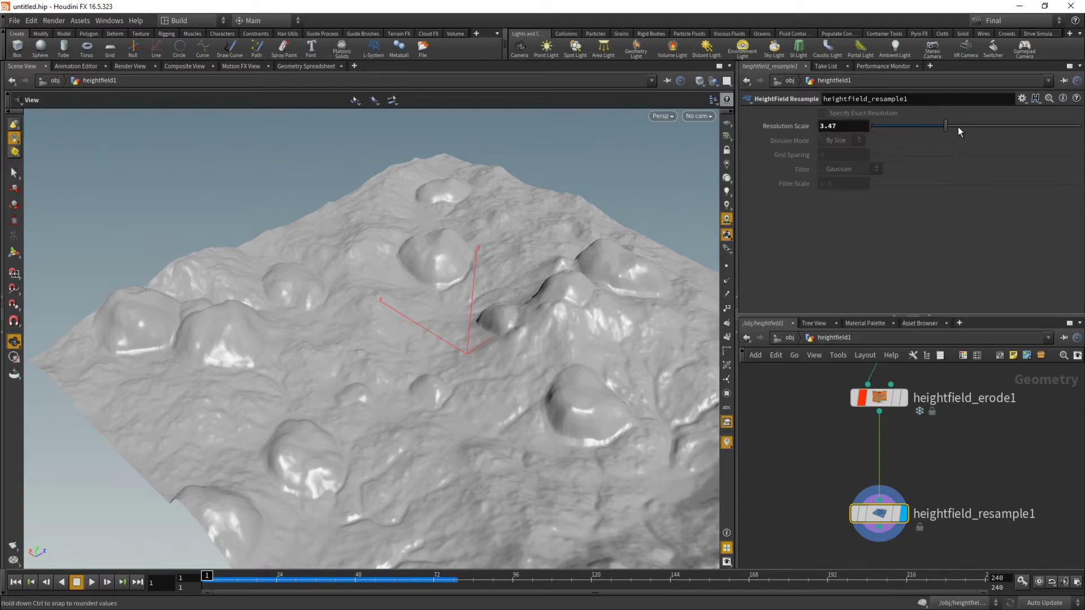
mouse_move(492, 345)
mouse_down()
mouse_move(375, 238)
mouse_move(409, 334)
mouse_move(485, 327)
mouse_up()
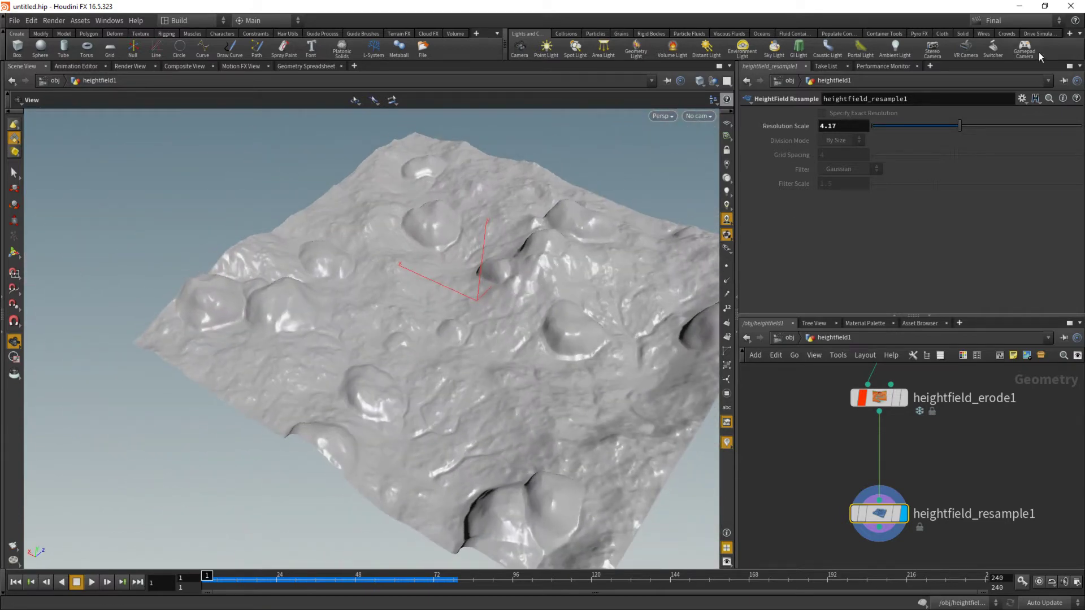
- Switch to the Main take and inspect the resampled terrain from several angles and distances
click(1015, 22)
click(995, 33)
drag(495, 292, 395, 313)
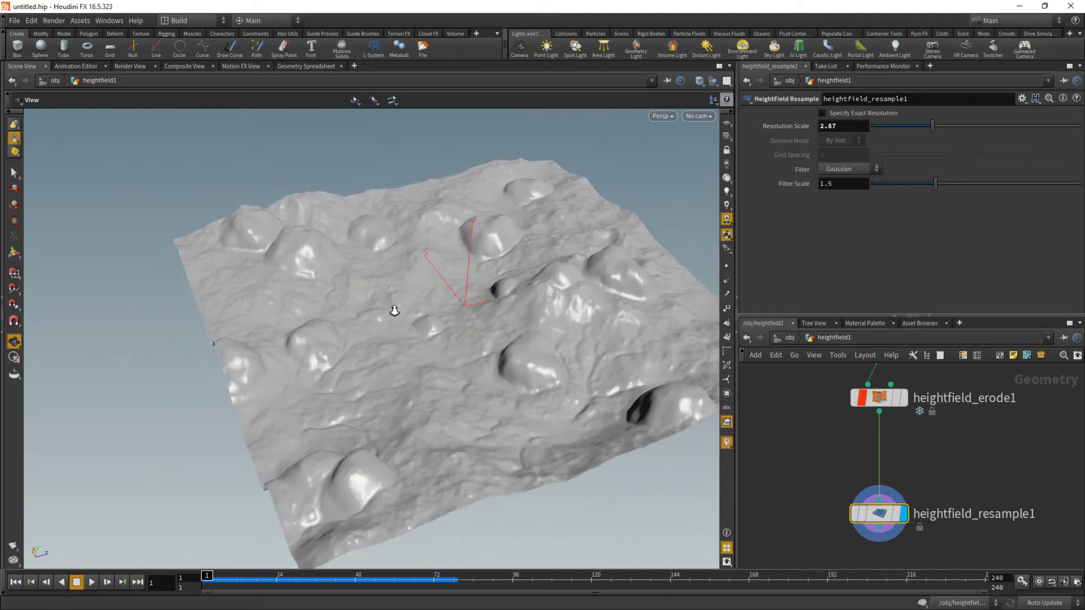
right_drag(395, 313, 498, 385)
middle_drag(804, 497, 810, 431)
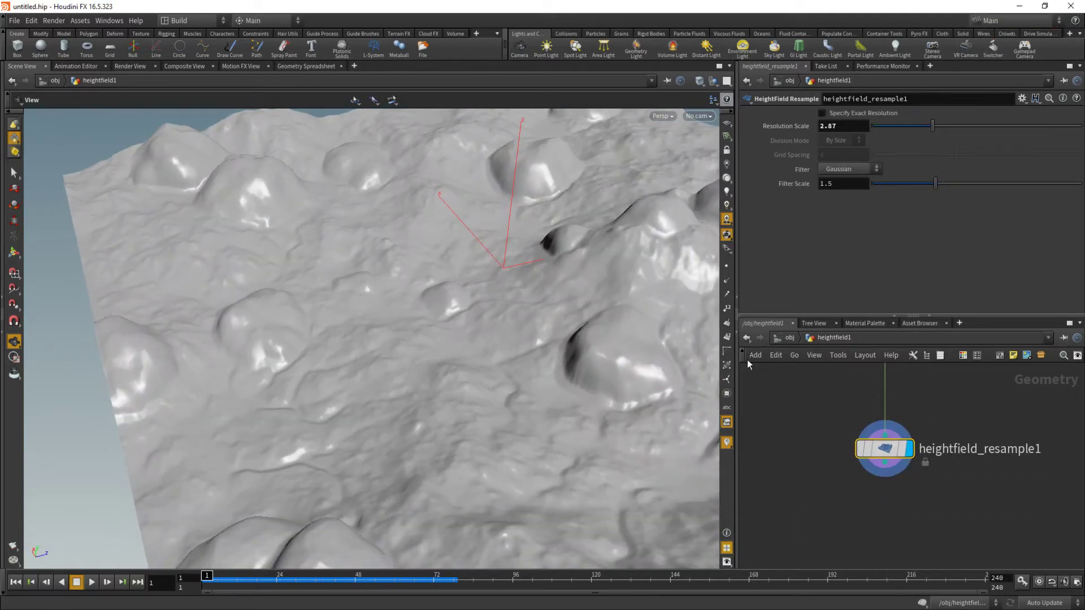
scroll(402, 269, down, 8)
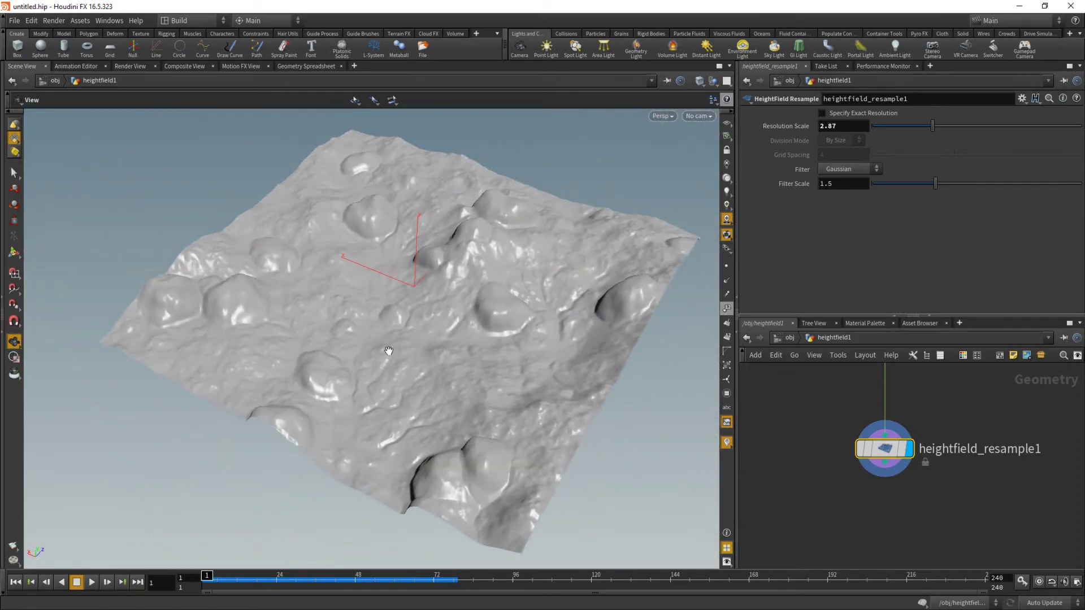
right_drag(389, 365, 455, 353)
middle_drag(409, 359, 392, 385)
drag(393, 385, 424, 387)
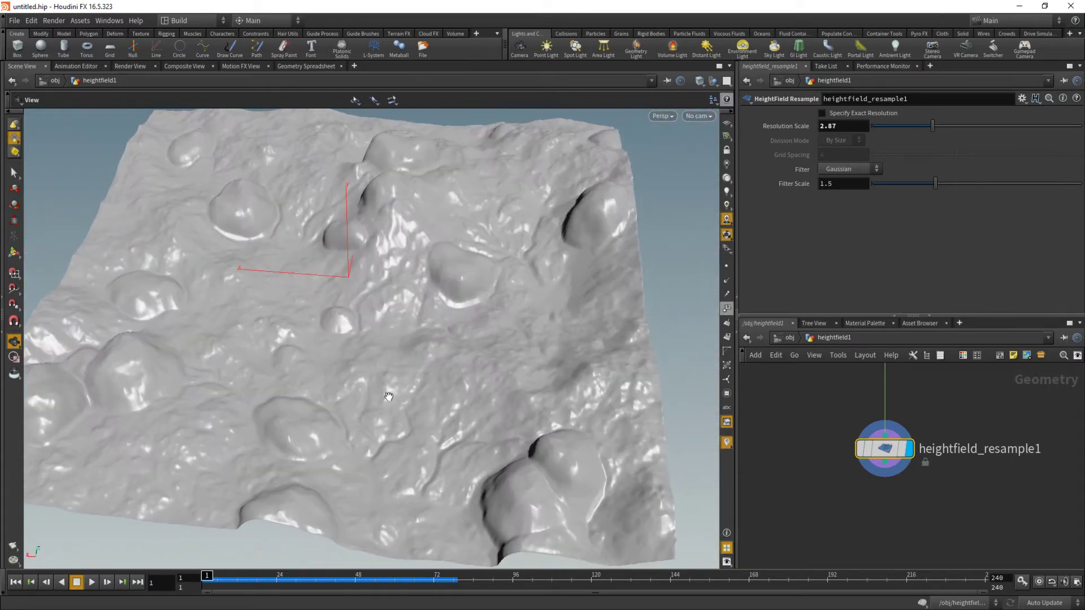
middle_drag(418, 387, 464, 365)
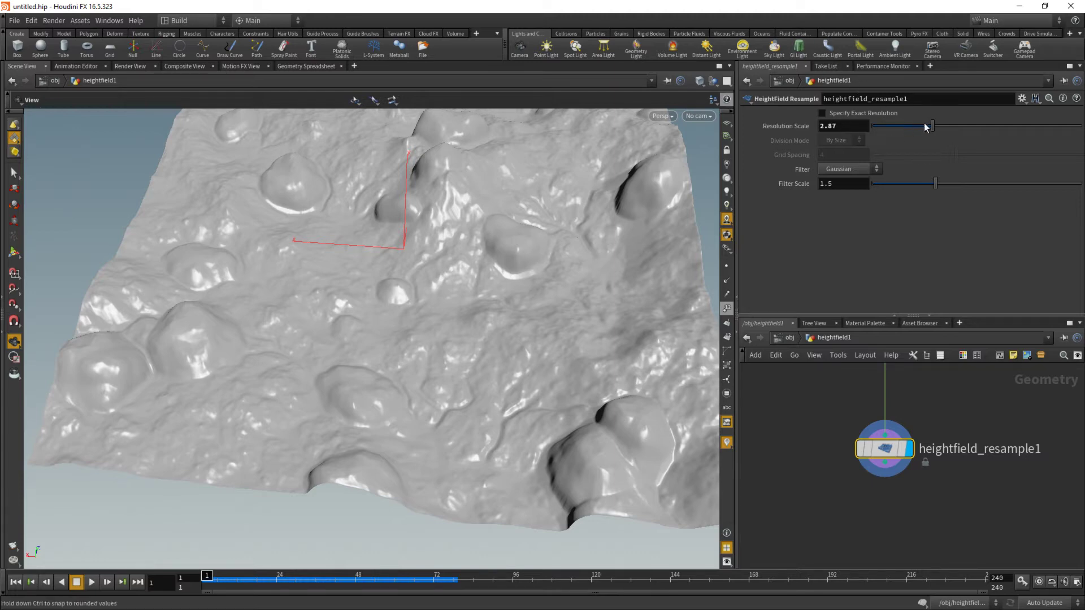
- Set the HeightField Resample's resolution scale to 2.47 in the Main take and check the terrain
drag(925, 124, 922, 125)
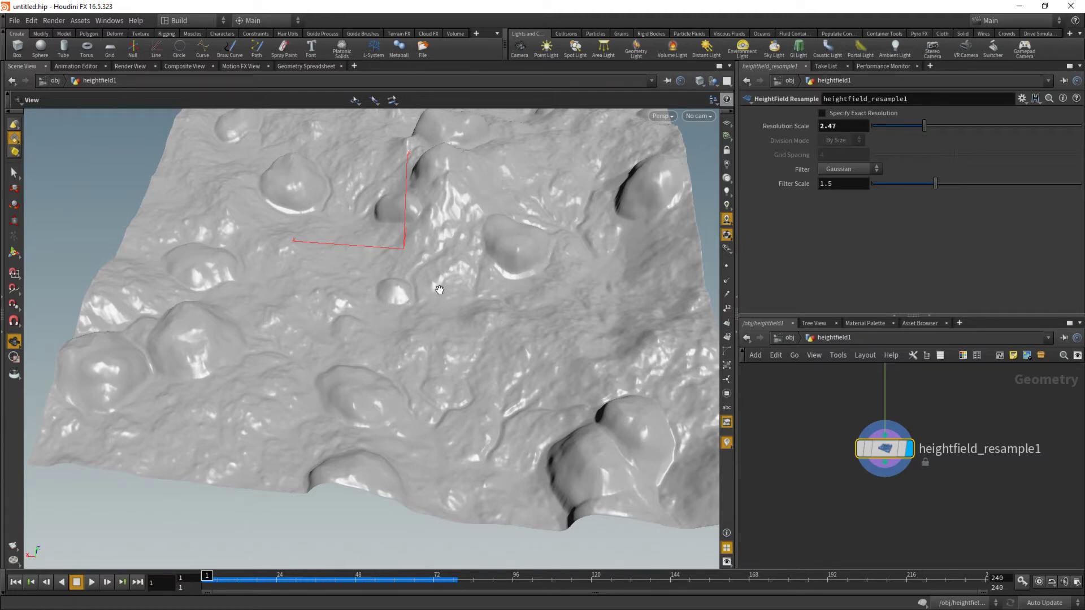
middle_drag(415, 261, 426, 376)
drag(426, 377, 431, 371)
middle_click(886, 456)
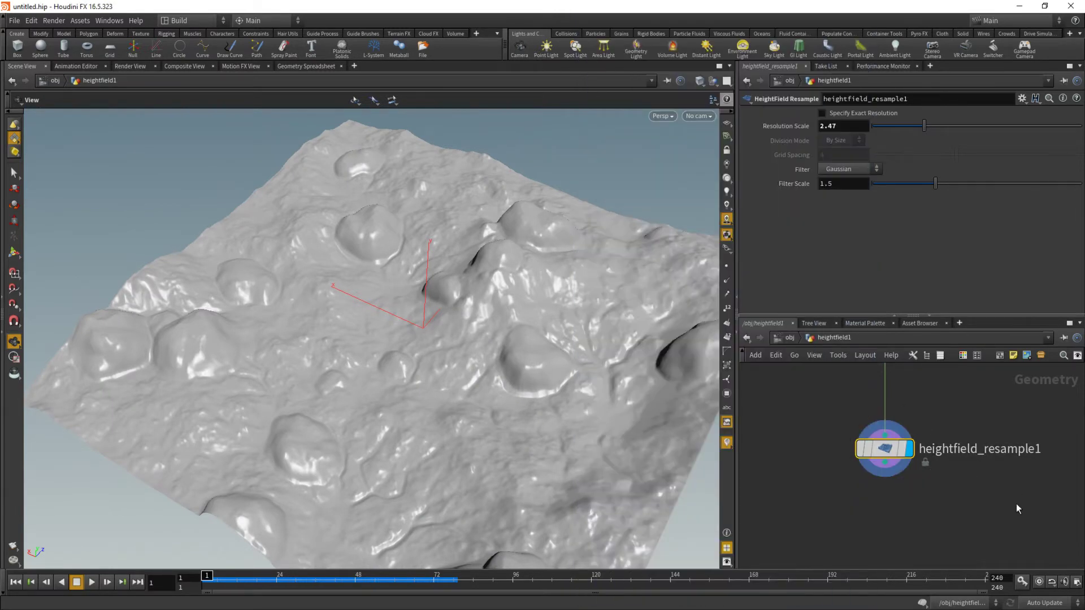
- Move the Resample node farther beneath the Erode node to leave room between them
middle_drag(999, 520, 964, 528)
scroll(978, 471, down, 2)
drag(904, 476, 903, 420)
middle_drag(909, 462, 865, 516)
click(887, 503)
drag(903, 463, 903, 526)
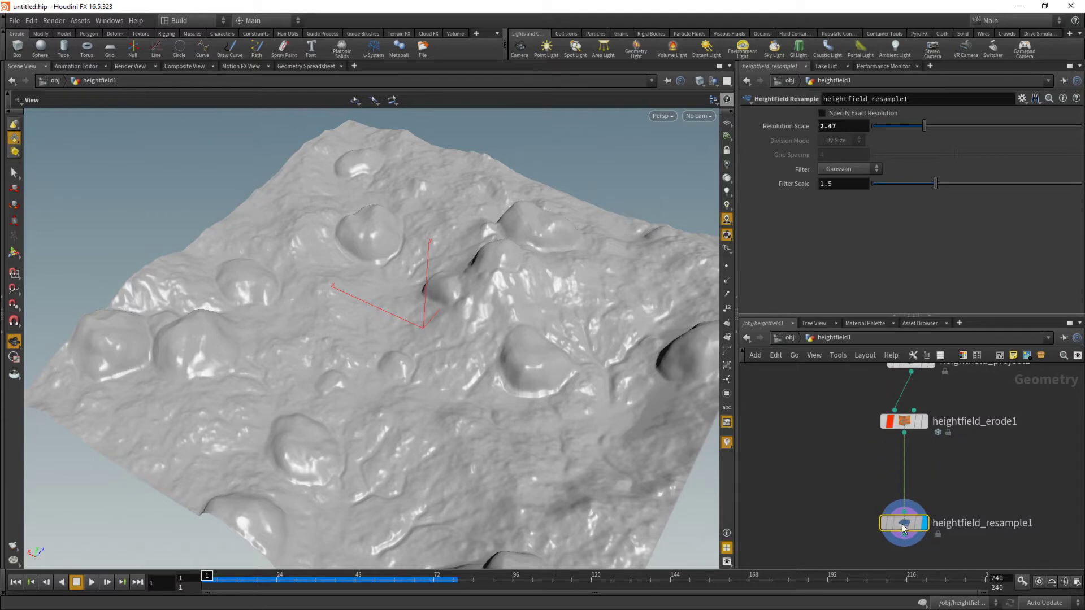
- Add a HeightField Visualize node branching off the Erode node's output
click(904, 434)
key(Tab)
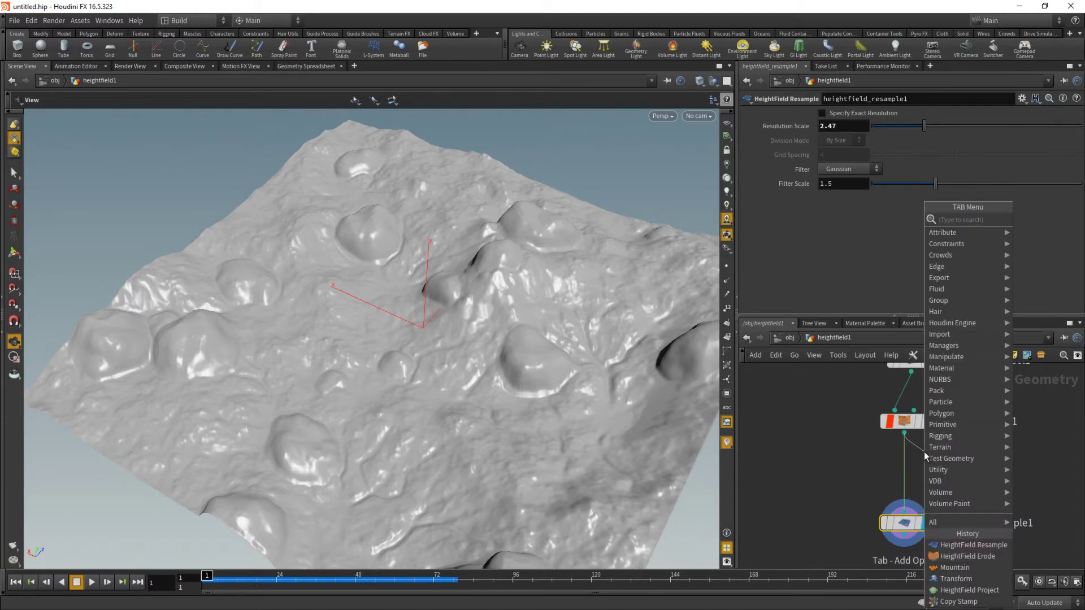
text(heightfield d)
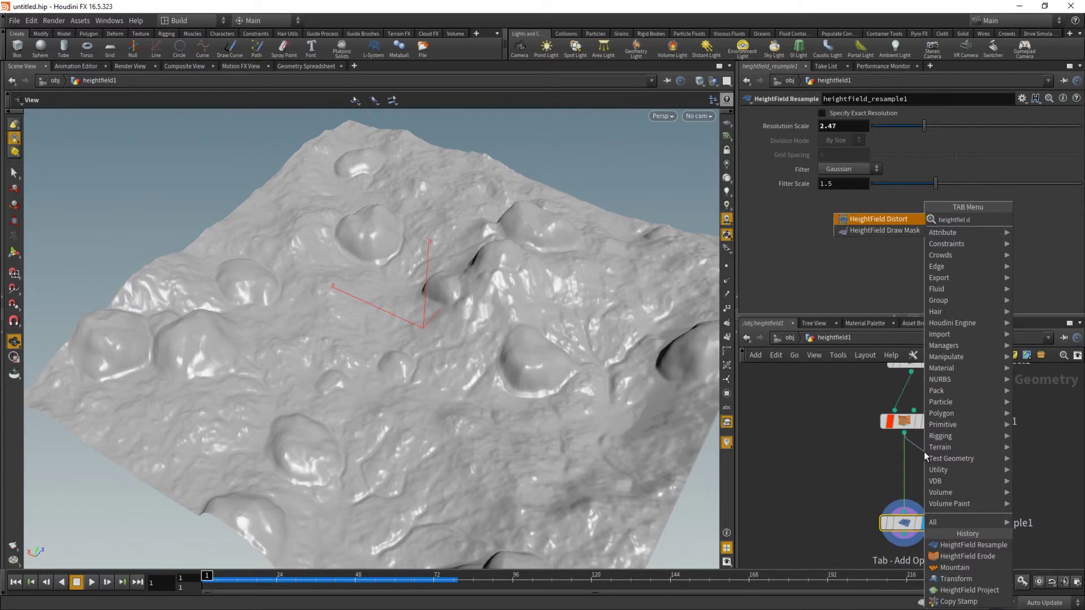
key(BackSpace)
key(BackSpace)
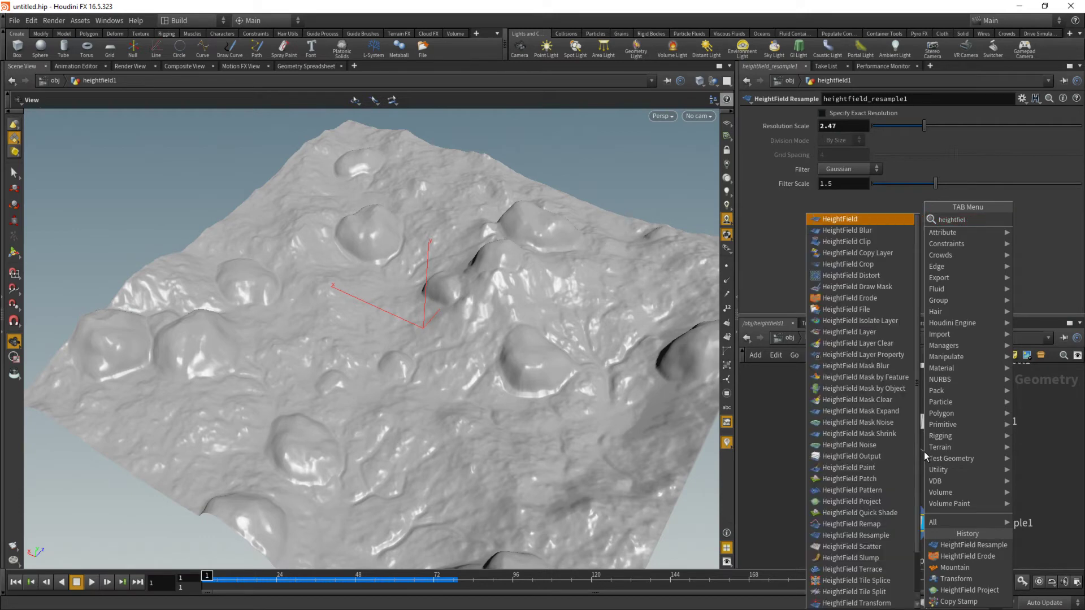
text(d vi)
key(Return)
click(924, 452)
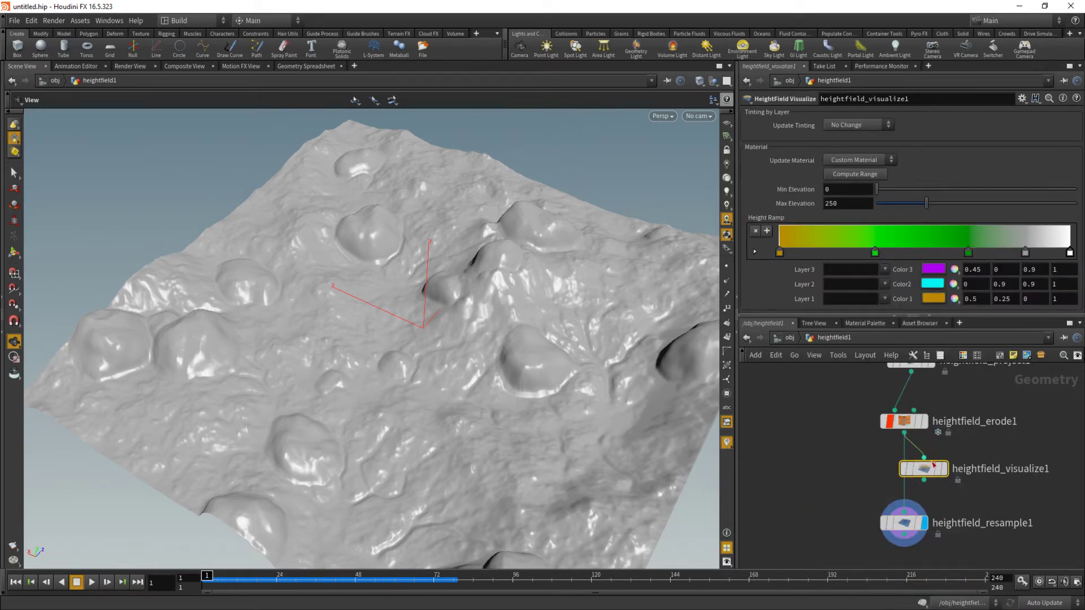
- Display the HeightField Visualize node and compute its elevation range from the terrain
click(943, 468)
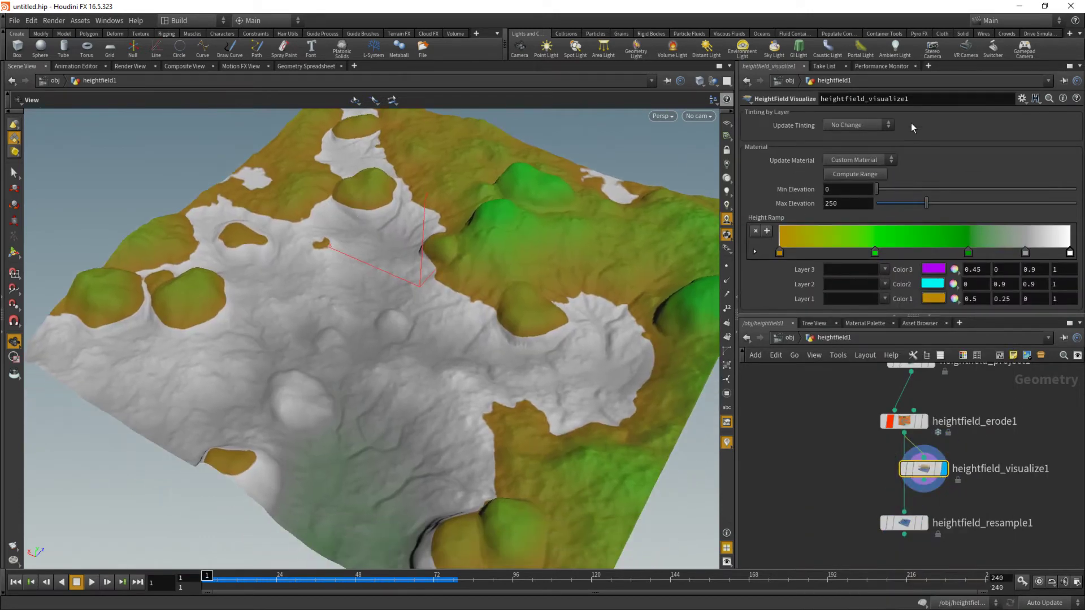
drag(302, 411, 412, 367)
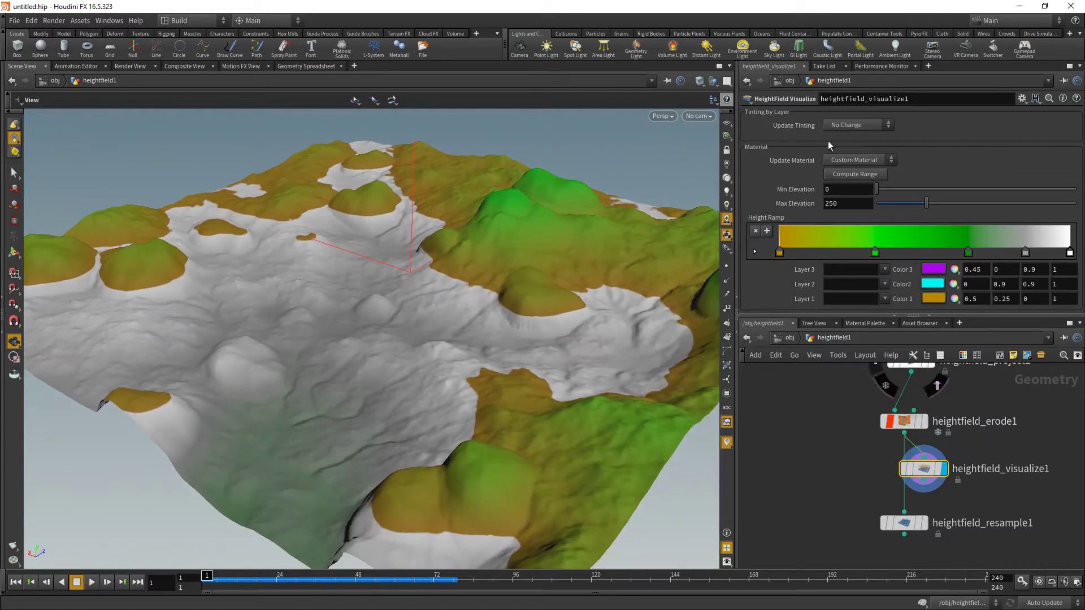
click(855, 174)
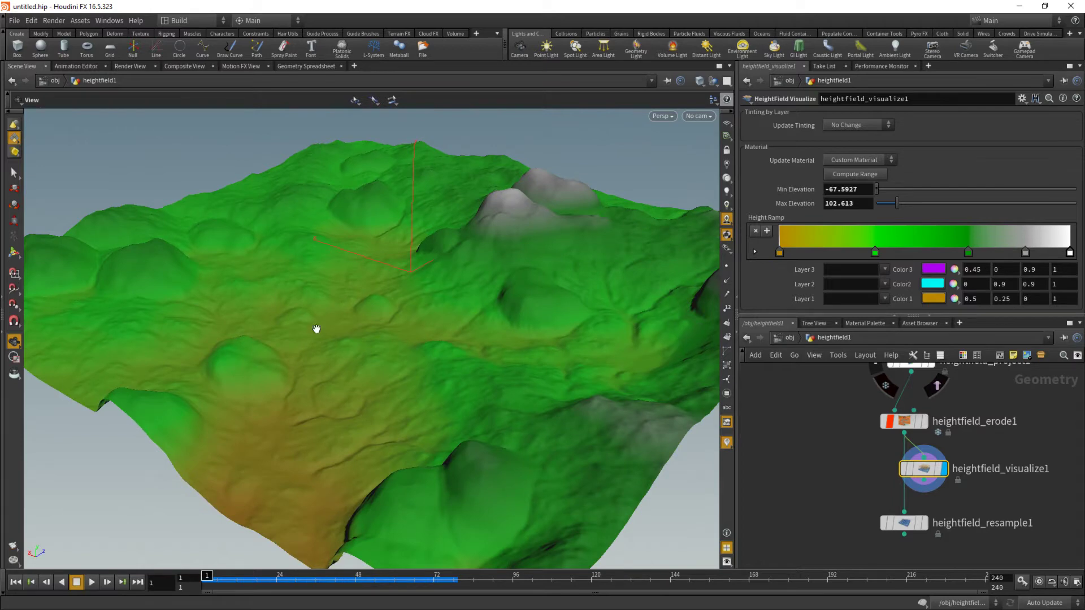
- Change the Visualize node's Color 3 to blue with RGB values 0, 0, 0.9
click(886, 286)
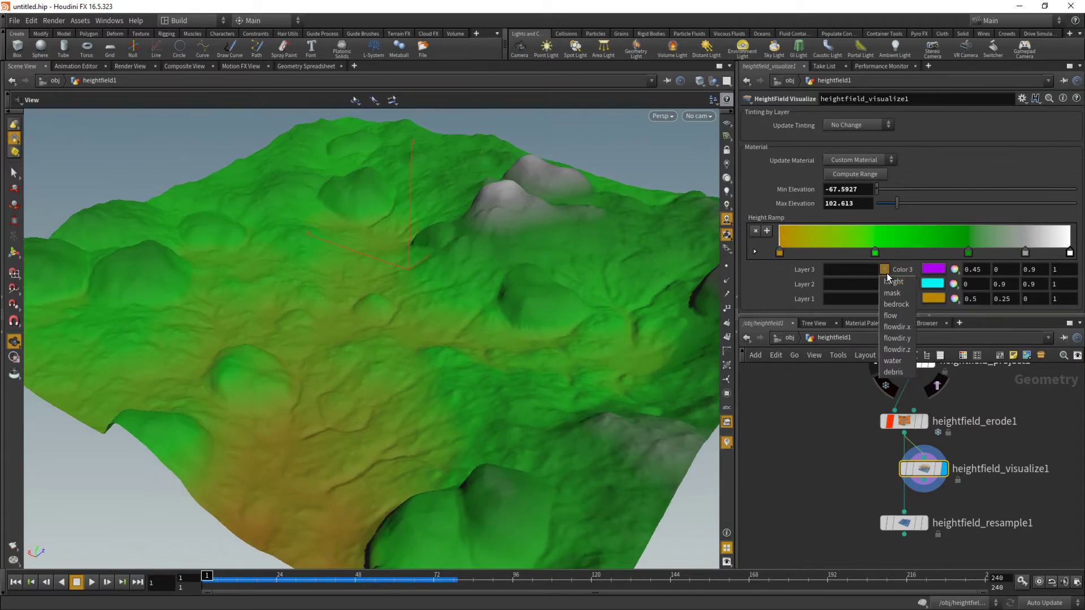
click(933, 269)
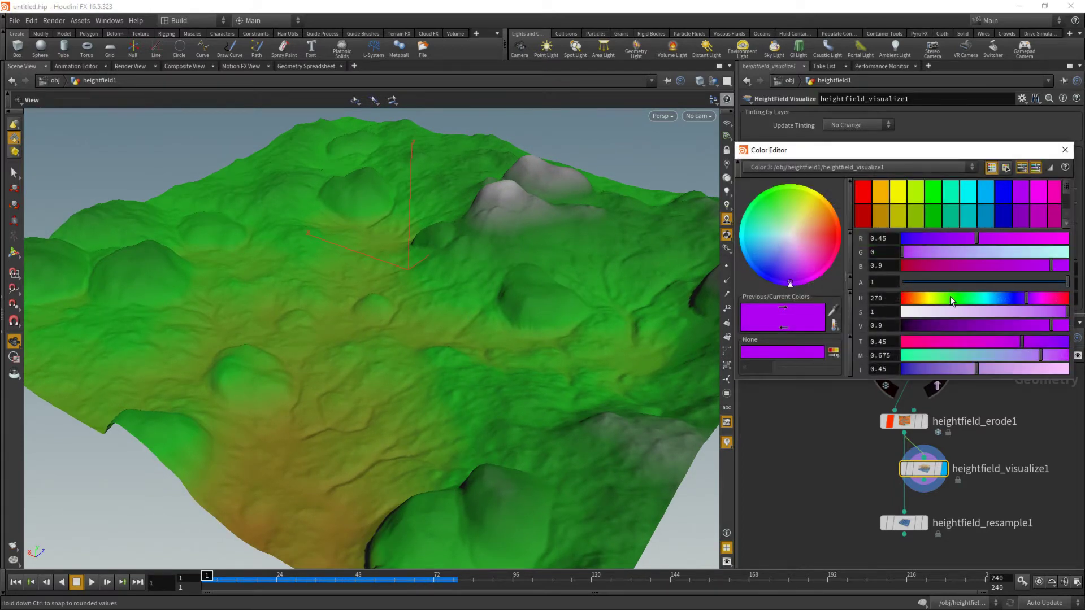
drag(952, 302, 903, 300)
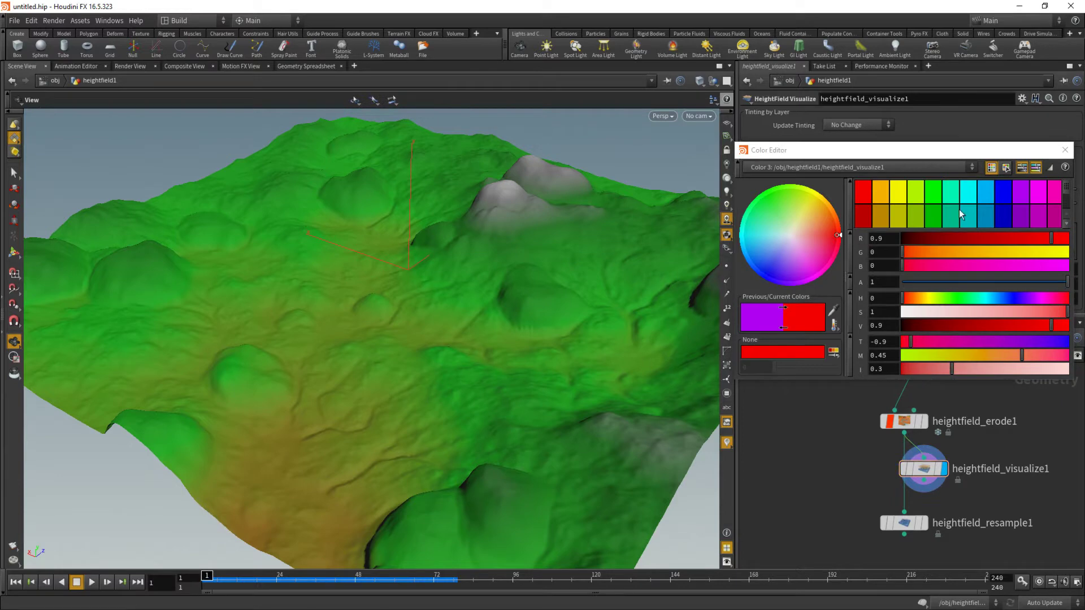
click(1003, 192)
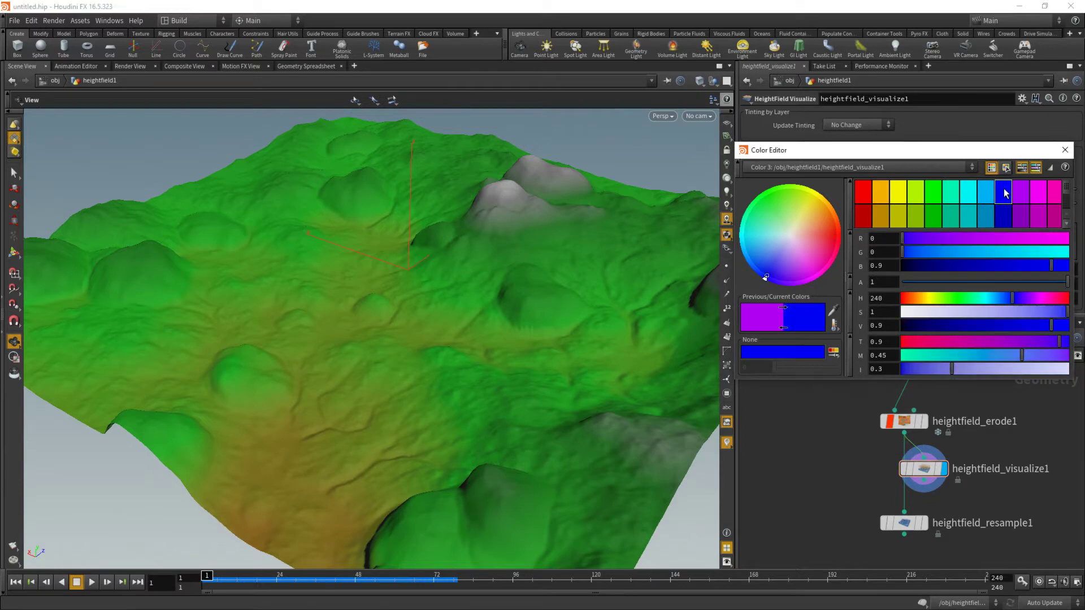
click(1065, 150)
- Assign the mask layer to Layer 3 of the Visualize node and spread the Erode and Visualize nodes apart
click(885, 270)
click(893, 295)
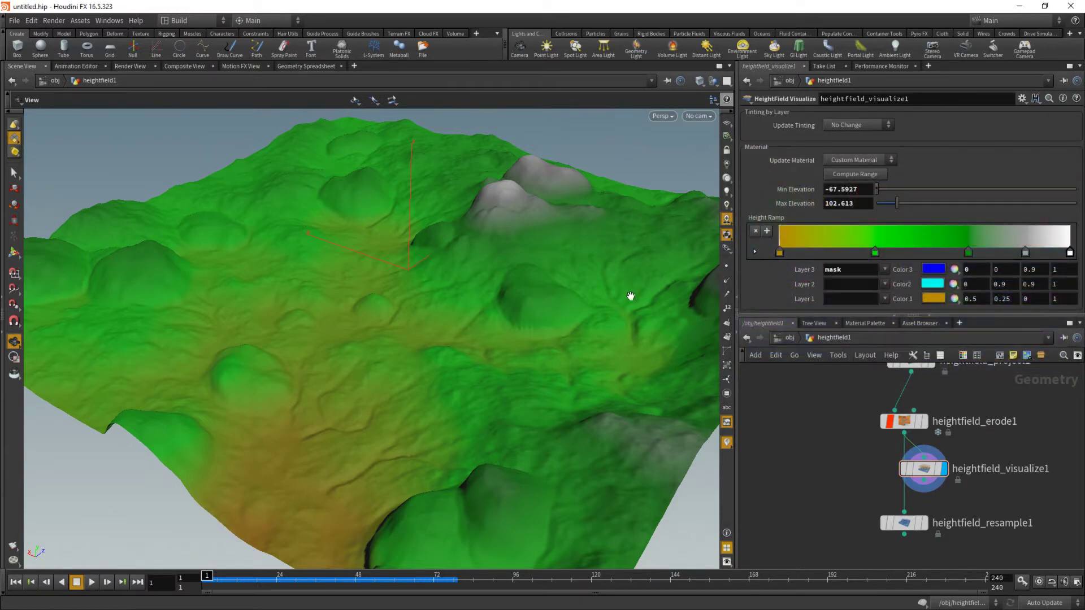
drag(631, 298, 634, 327)
mouse_move(928, 464)
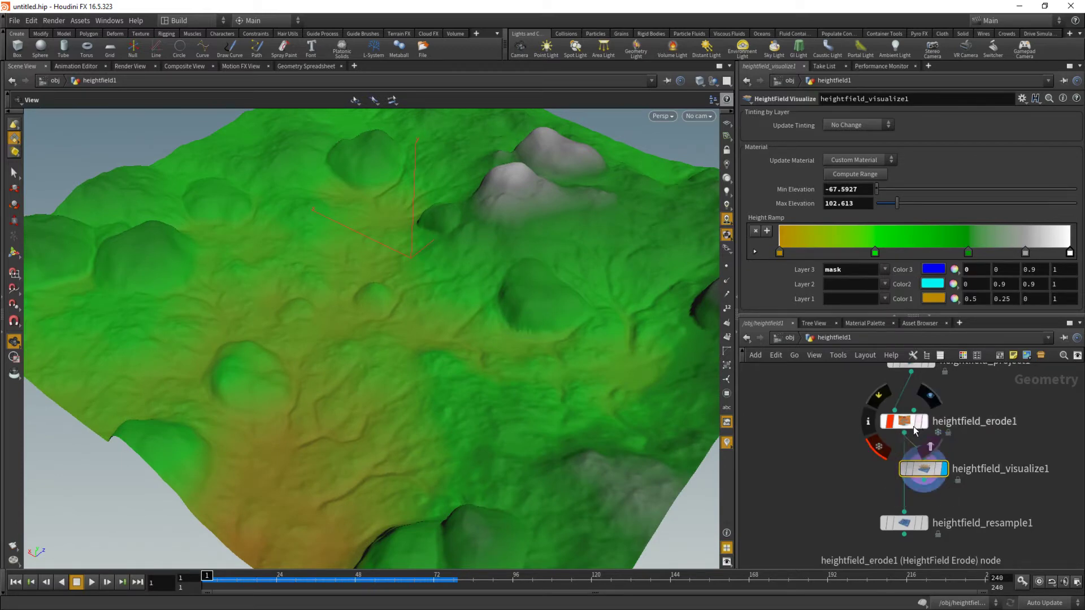
drag(910, 425, 924, 408)
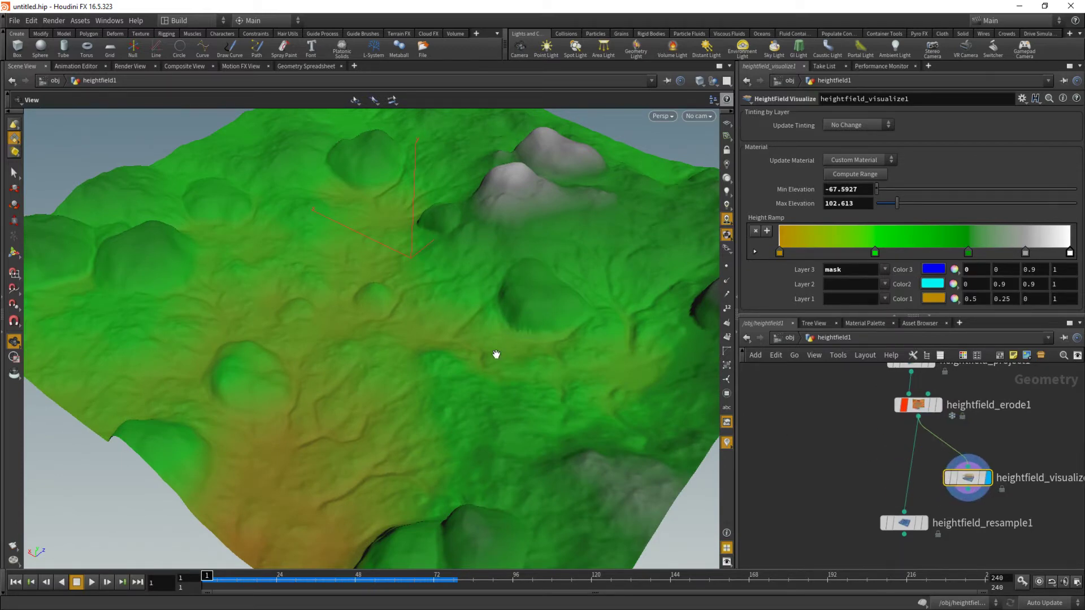
right_drag(496, 354, 533, 295)
drag(533, 295, 540, 268)
- Assign the bedrock layer to Layer 3 and view its colouring across the whole terrain
click(886, 271)
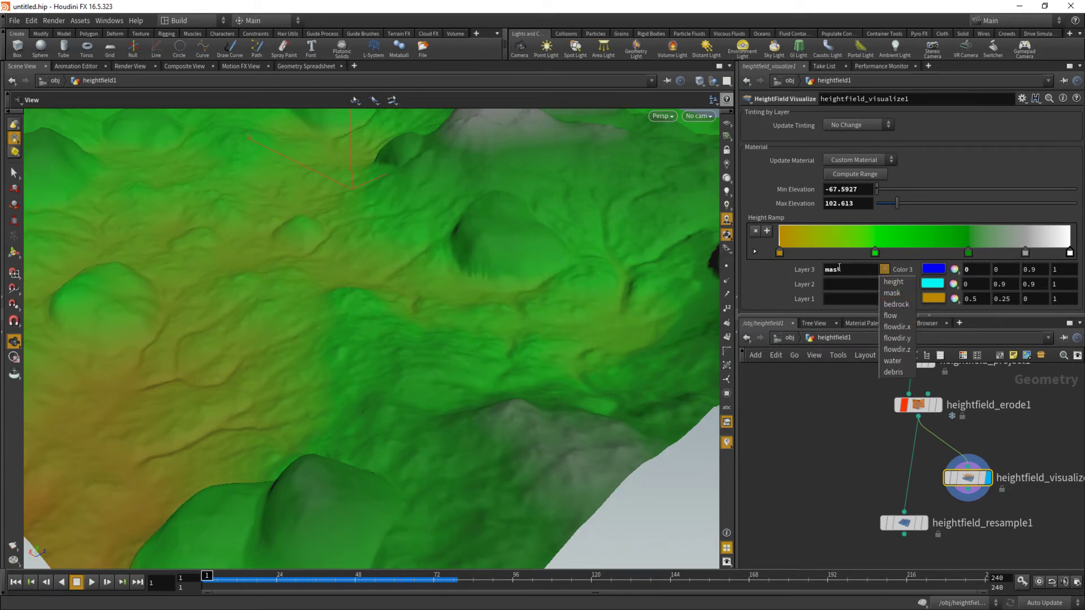
click(899, 294)
click(901, 309)
scroll(469, 294, down, 5)
scroll(501, 301, up, 2)
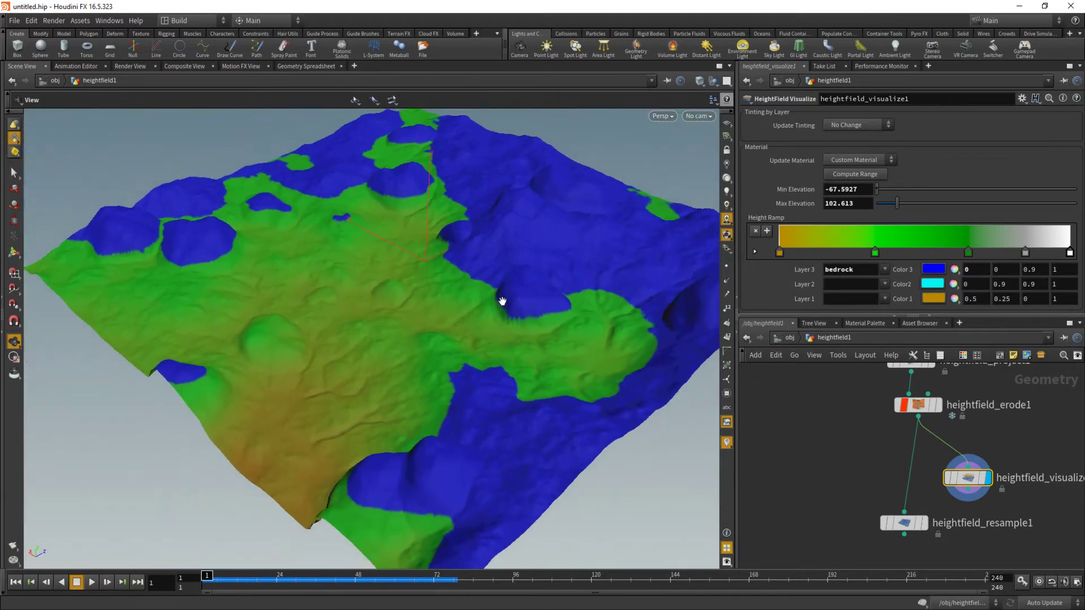
- Preview the flow and water layers in Layer 3, and leave it set to debris
click(884, 271)
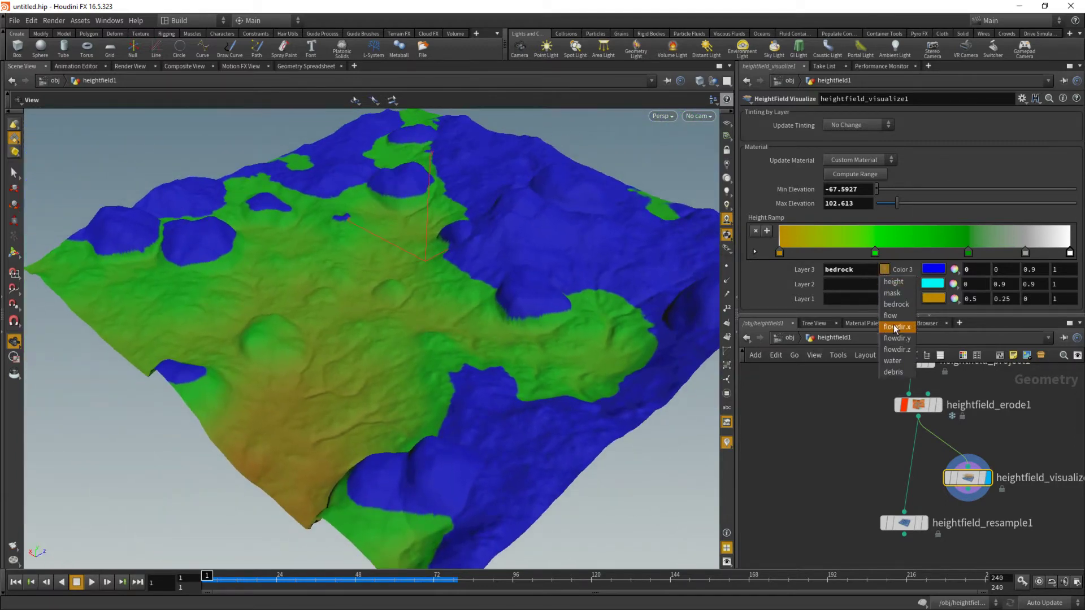
click(895, 316)
click(886, 269)
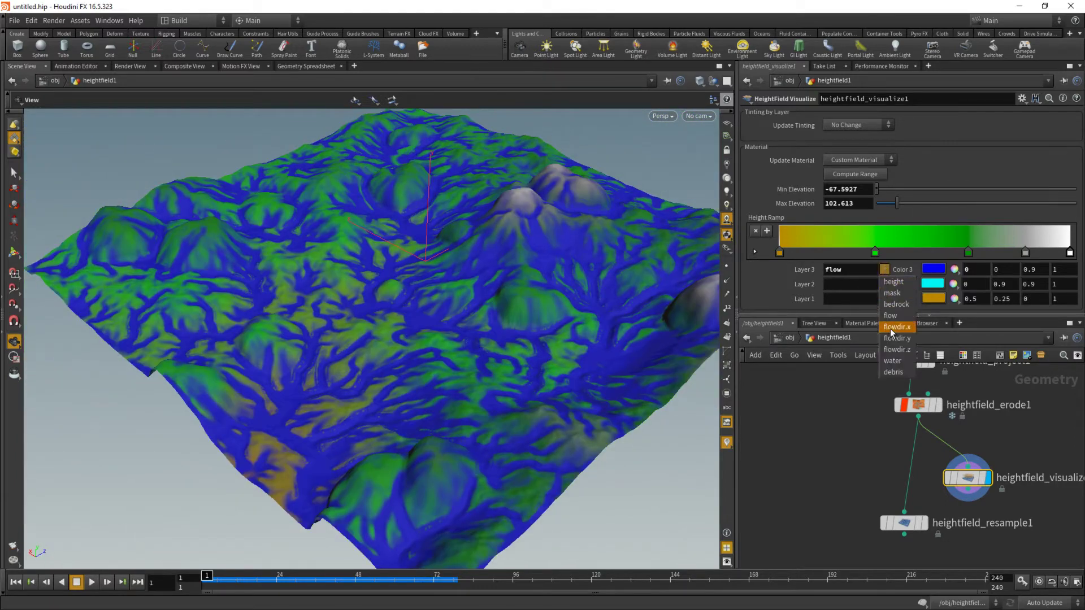
click(893, 363)
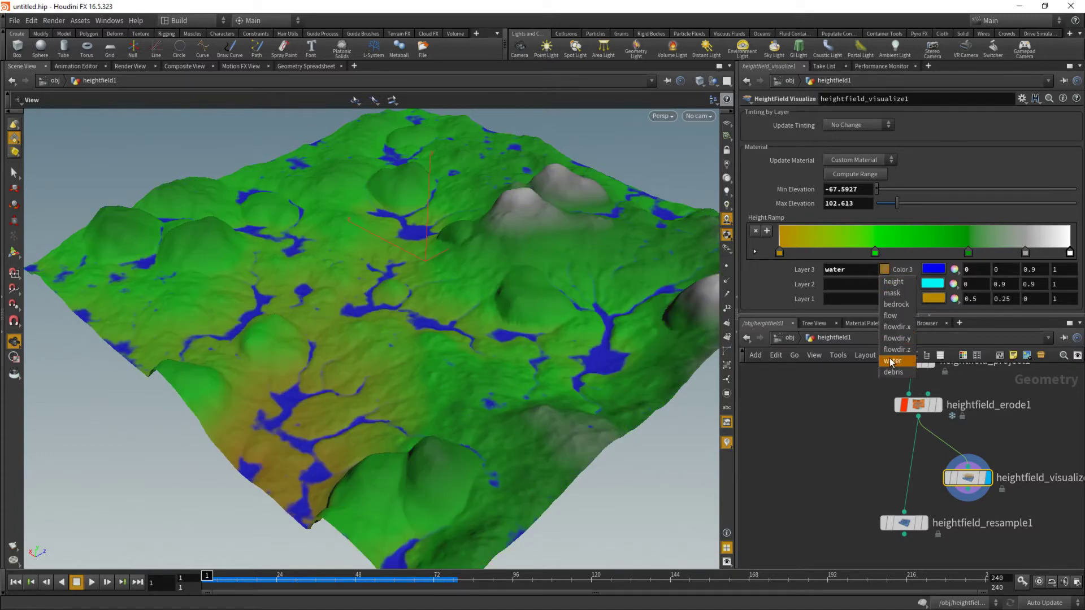
click(894, 372)
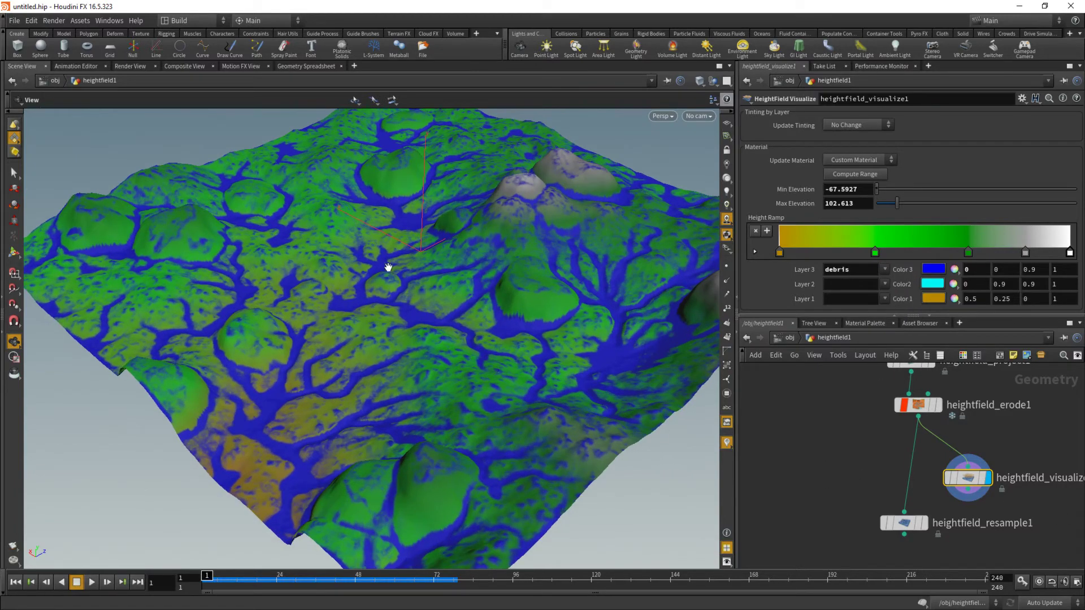
drag(388, 267, 388, 290)
- Disconnect the Visualize node and move it aside, and place the Resample node directly beneath Erode with its display on
middle_drag(968, 490, 967, 460)
drag(976, 441, 1024, 408)
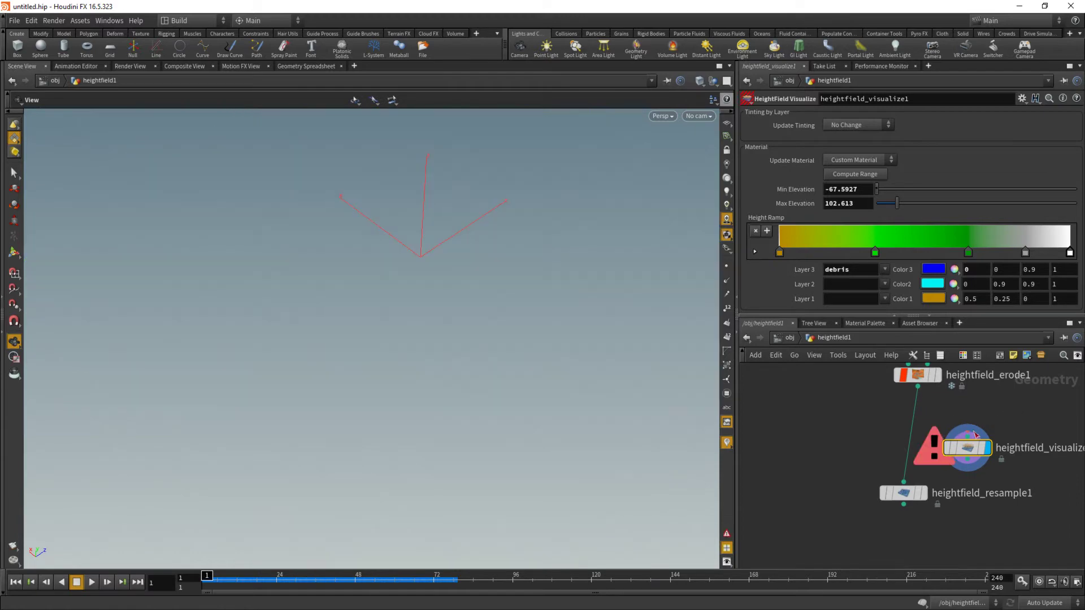
drag(967, 448, 1058, 445)
mouse_move(906, 495)
mouse_down()
mouse_move(920, 434)
mouse_move(904, 480)
mouse_up()
- Add a HeightField Distort node connected to the Resample node's output
click(938, 433)
text(dist)
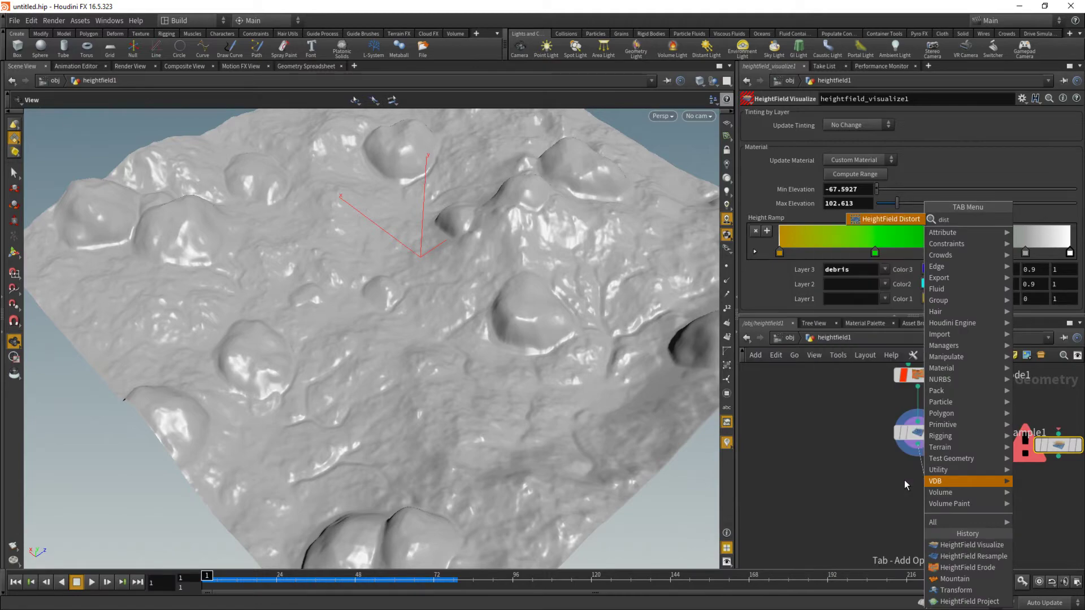
key(Return)
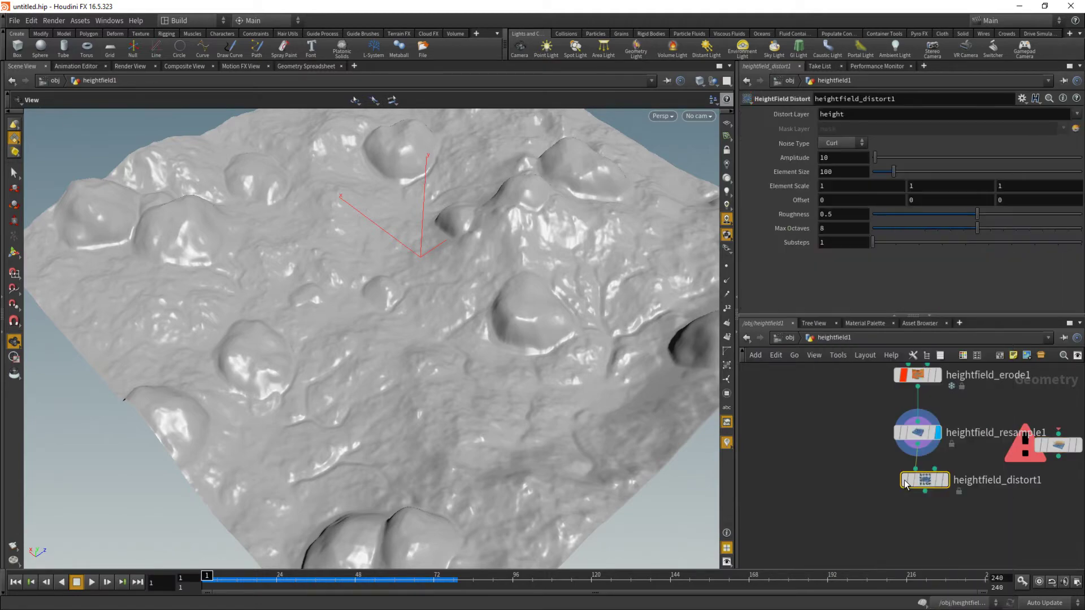
- Display the HeightField Distort node's result and look over the distorted terrain from a low angle
click(949, 480)
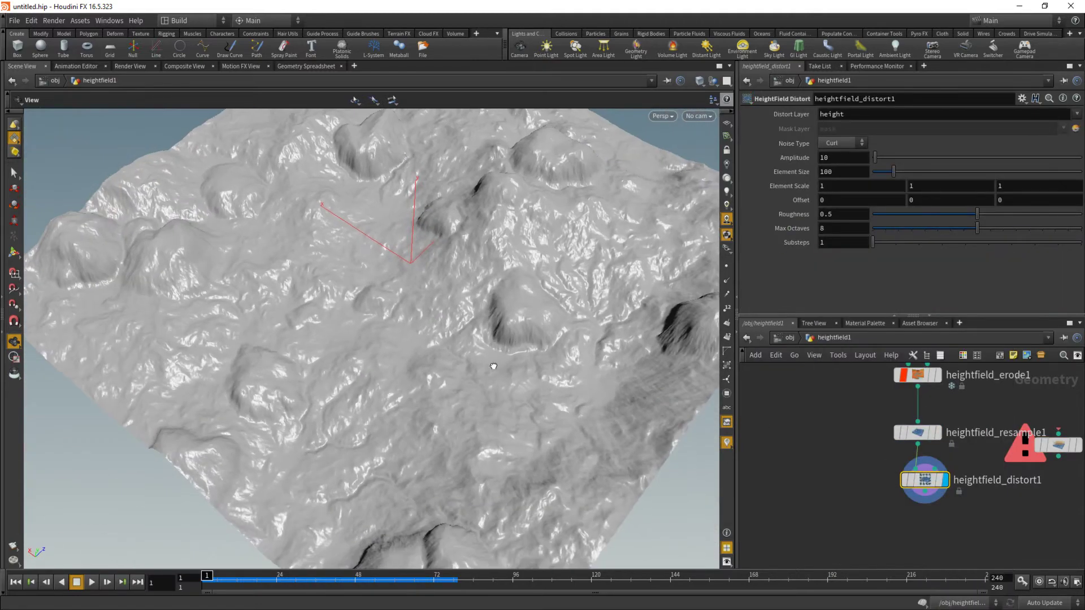
drag(493, 366, 414, 404)
mouse_move(414, 405)
right_down()
mouse_move(608, 395)
mouse_move(407, 390)
right_up()
drag(407, 390, 286, 281)
right_drag(286, 281, 390, 298)
drag(390, 298, 378, 290)
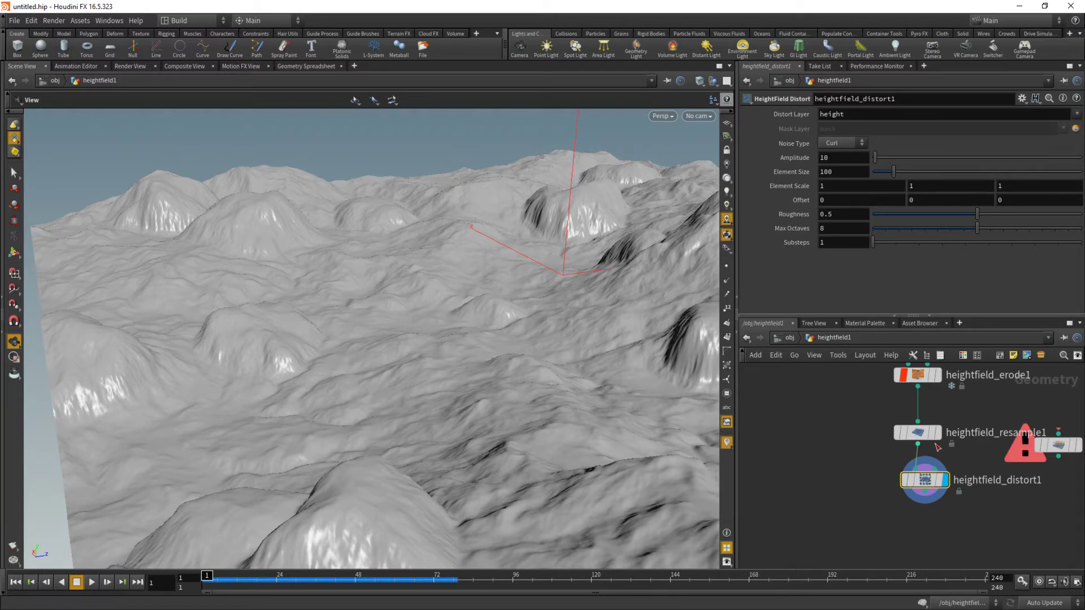
- Set the HeightField Distort node's Amplitude to 62 and its Element Size to 271
drag(879, 158, 929, 171)
drag(316, 249, 611, 396)
right_drag(611, 396, 666, 247)
drag(666, 247, 599, 231)
drag(887, 159, 887, 158)
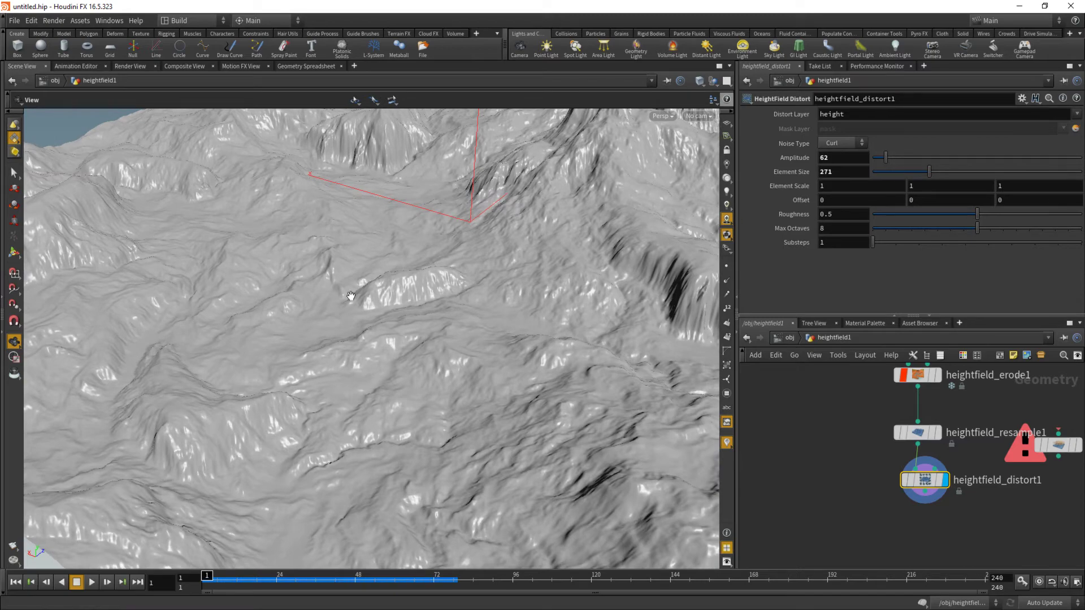
- Place the Visualize node beneath the Distort node, connect it to Distort's output, and display the coloured terrain
middle_drag(989, 514, 928, 423)
middle_drag(993, 390, 1004, 450)
drag(1008, 416, 903, 515)
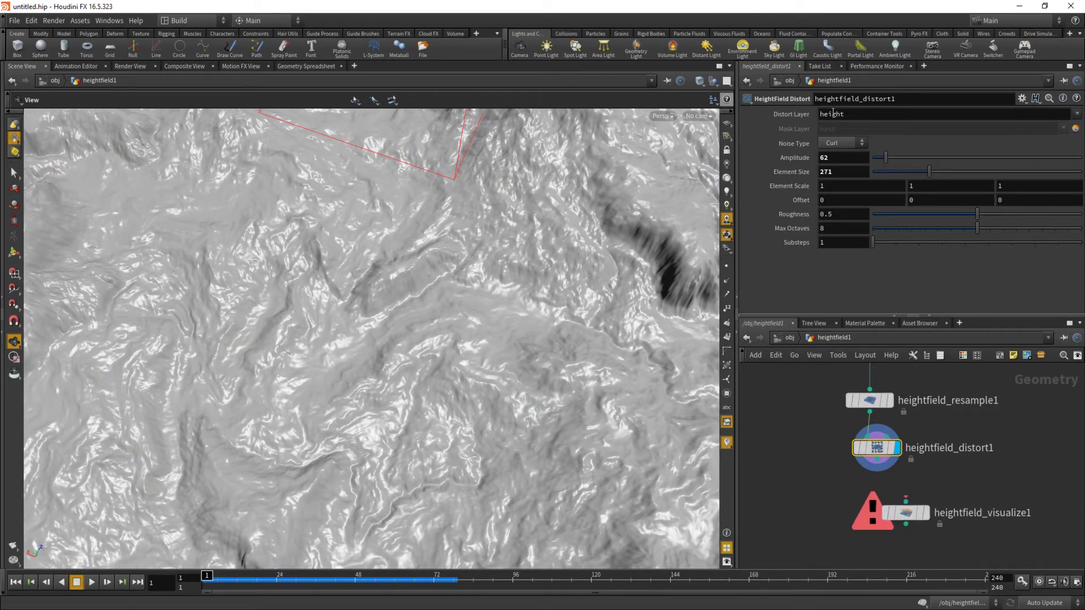
drag(882, 470, 906, 501)
click(927, 514)
right_drag(284, 326, 284, 300)
drag(294, 327, 316, 373)
middle_drag(453, 361, 294, 294)
right_drag(294, 282, 347, 327)
middle_drag(339, 346, 496, 297)
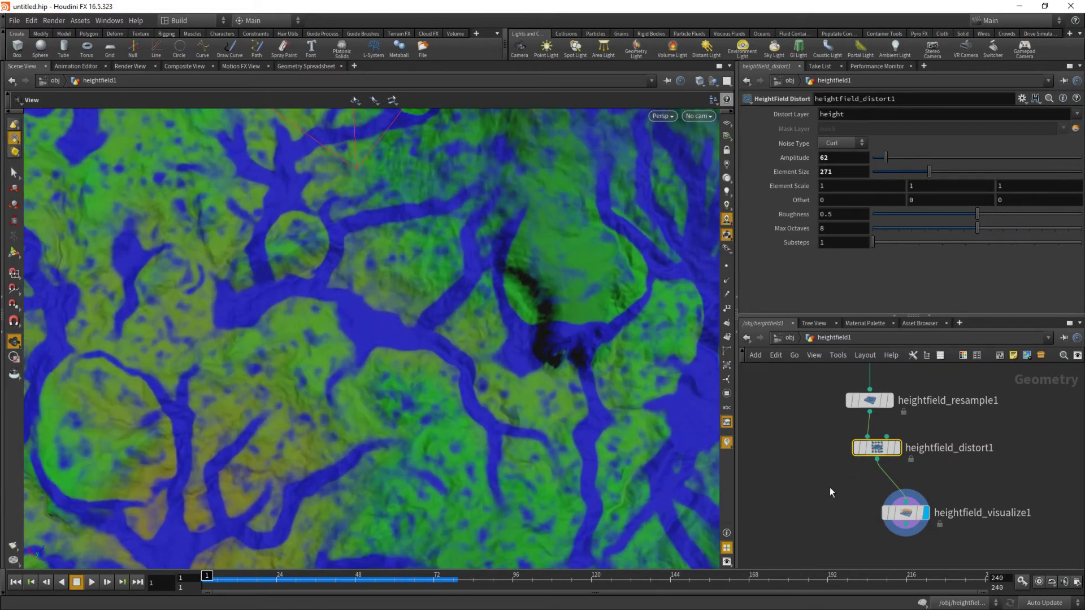
- Assign the water layer to the Visualize node's Layer 3 and view its colouring across the terrain
click(926, 514)
click(885, 271)
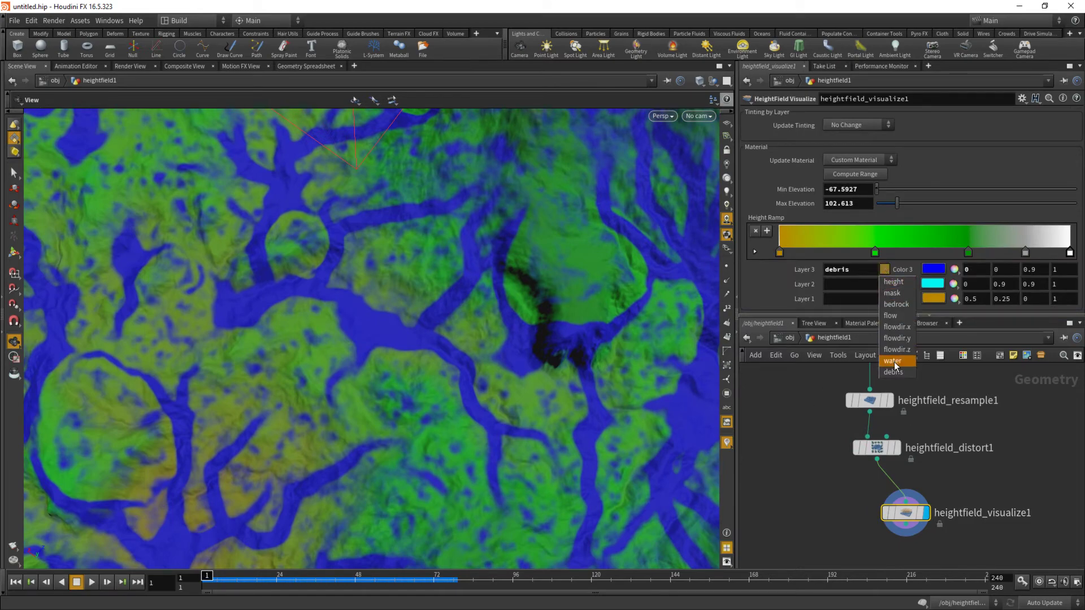
click(895, 363)
middle_drag(455, 371, 474, 354)
right_drag(475, 354, 434, 333)
drag(434, 332, 383, 307)
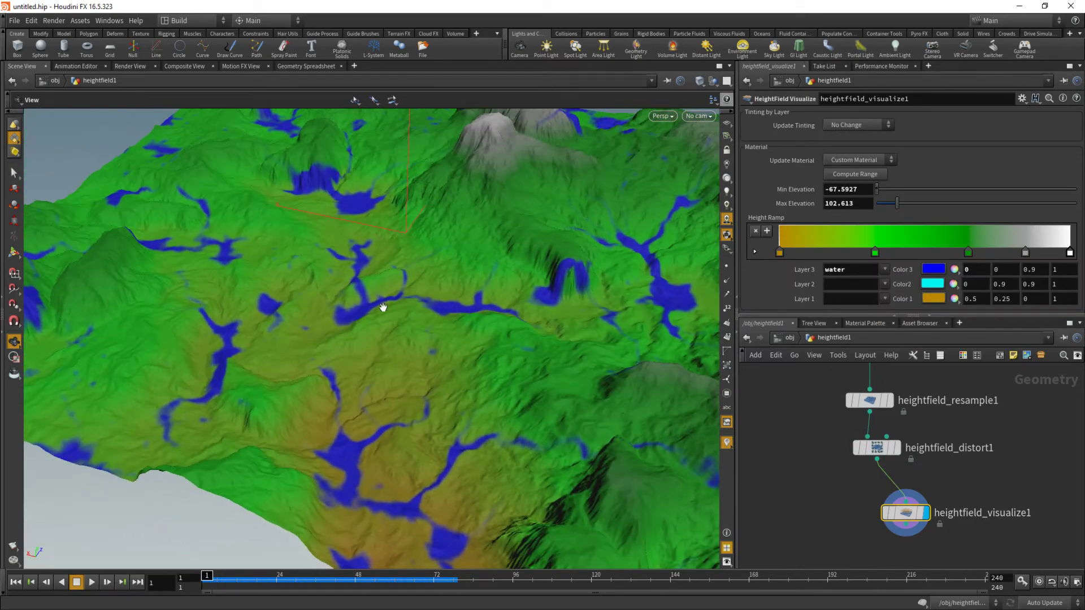
drag(363, 351, 395, 309)
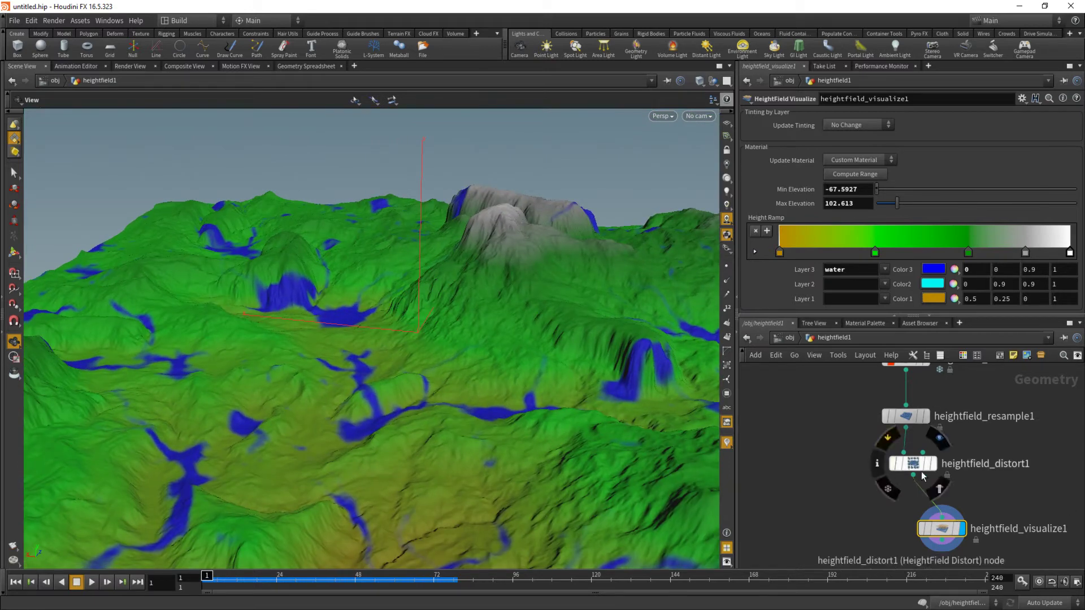
- Add a copy of the Distort node fed by Resample, set its Distort Layer to water, and rearrange the Visualize node below
mouse_move(956, 536)
drag(950, 536, 930, 540)
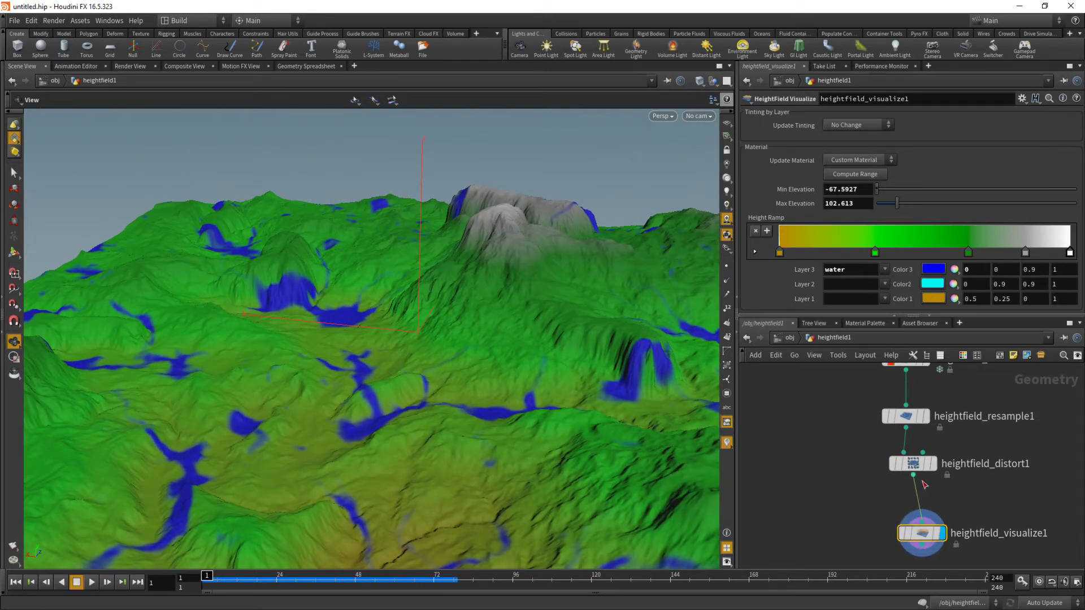
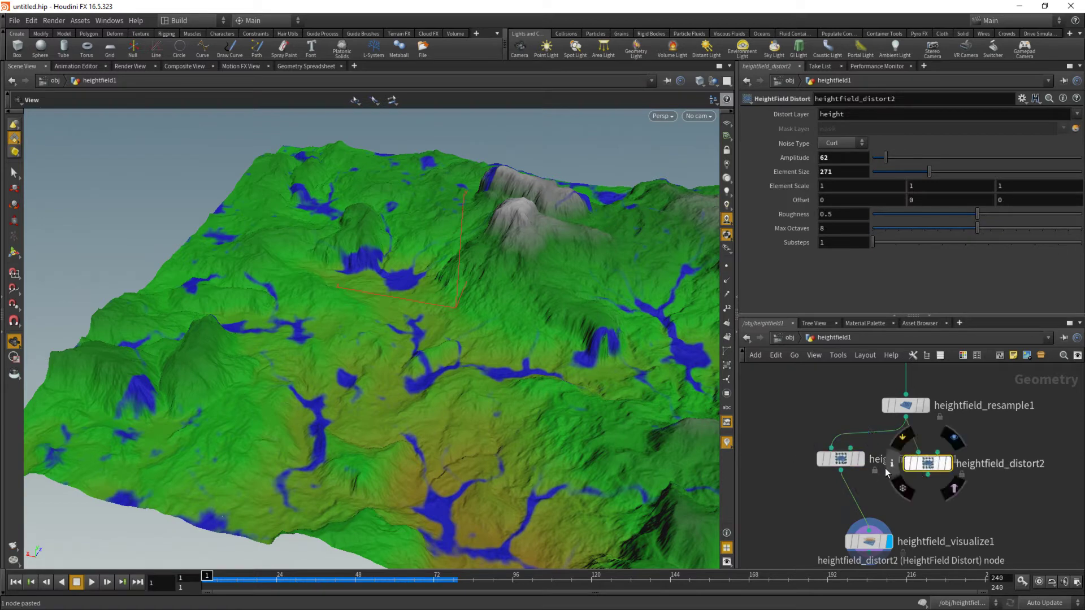
click(1076, 114)
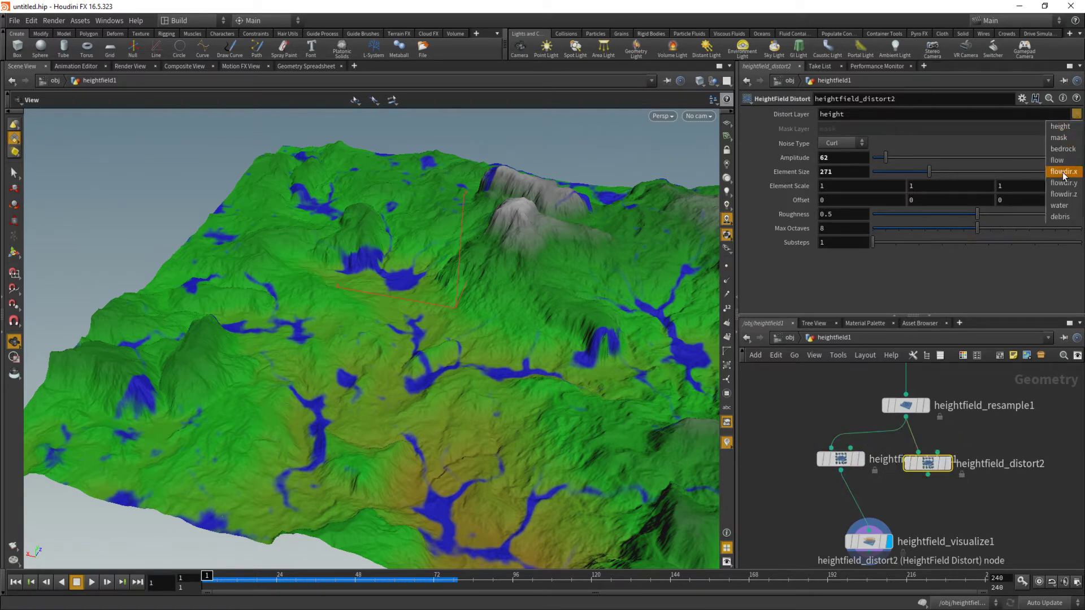
click(1062, 213)
scroll(945, 458, up, 2)
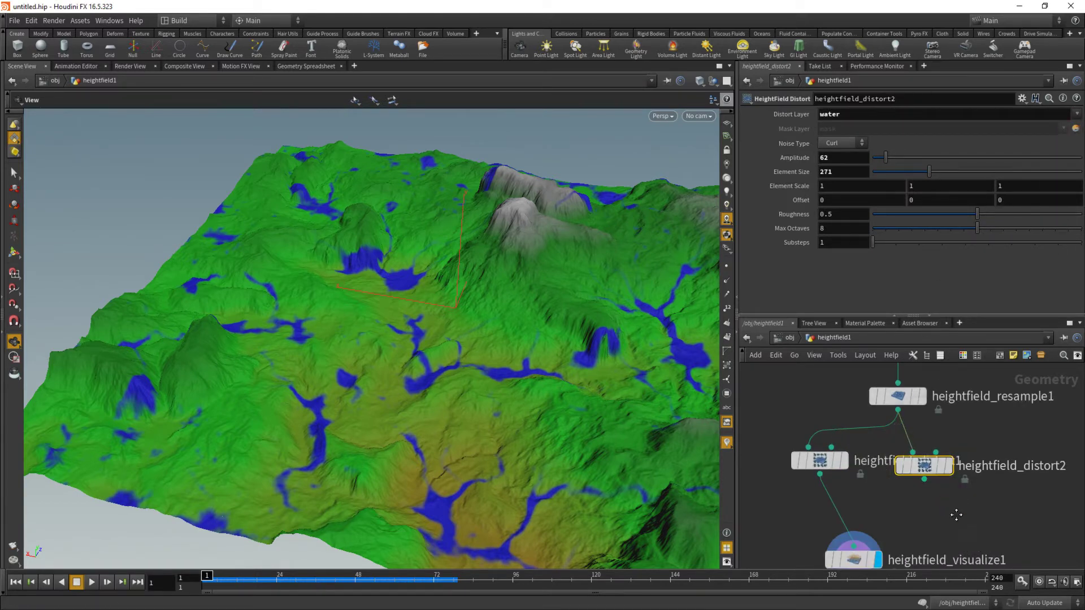
middle_drag(957, 518, 941, 442)
click(837, 491)
middle_drag(848, 362, 846, 472)
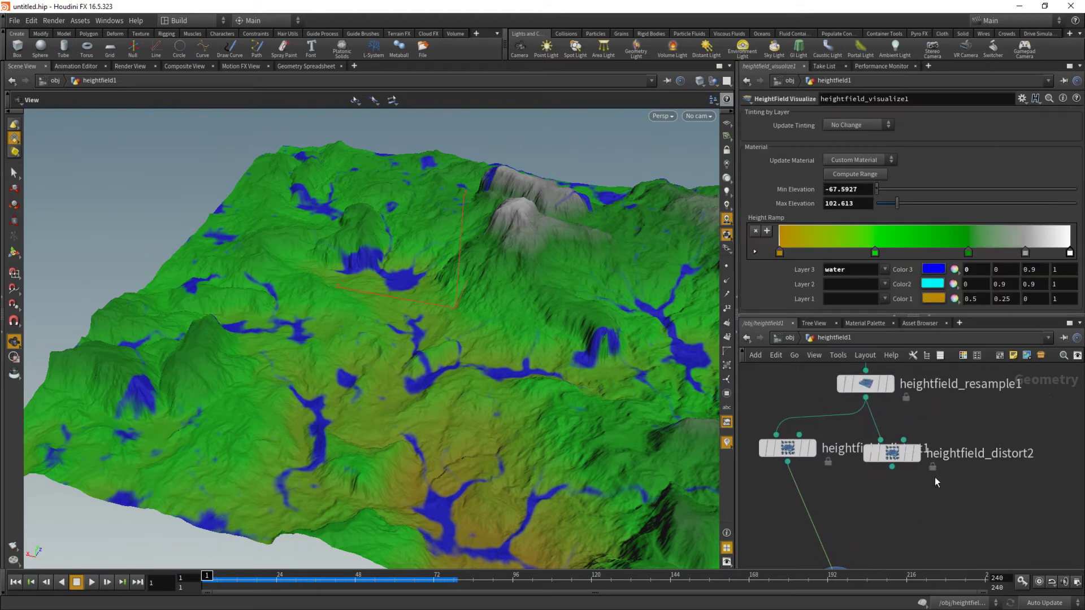
- Duplicate the water Distort node as a third branch from Resample and set its Distort Layer to debris
click(888, 452)
alt+drag(888, 452, 951, 450)
click(1077, 115)
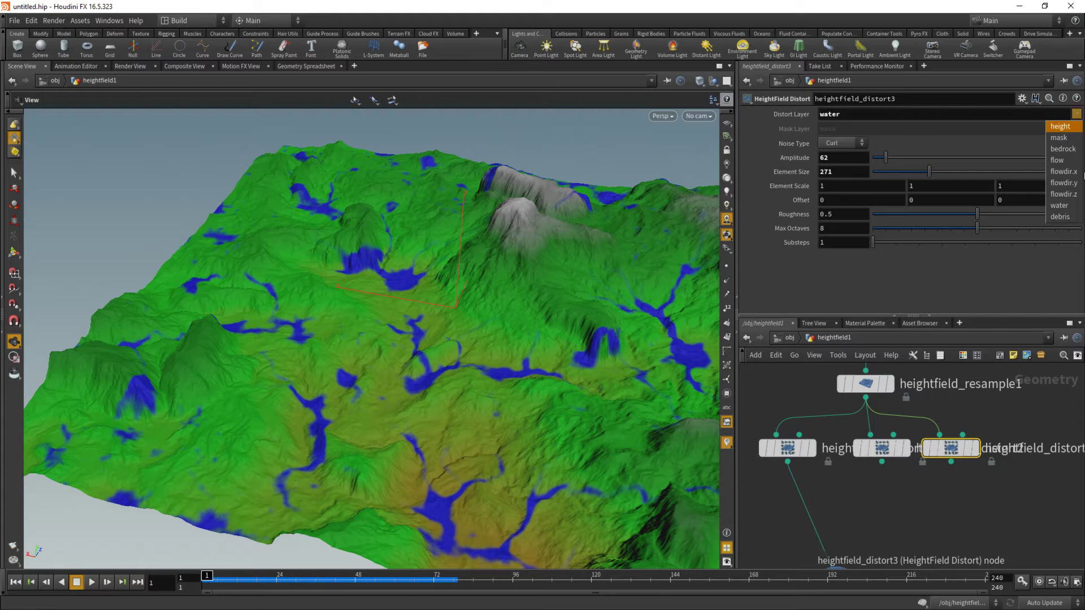
click(548, 288)
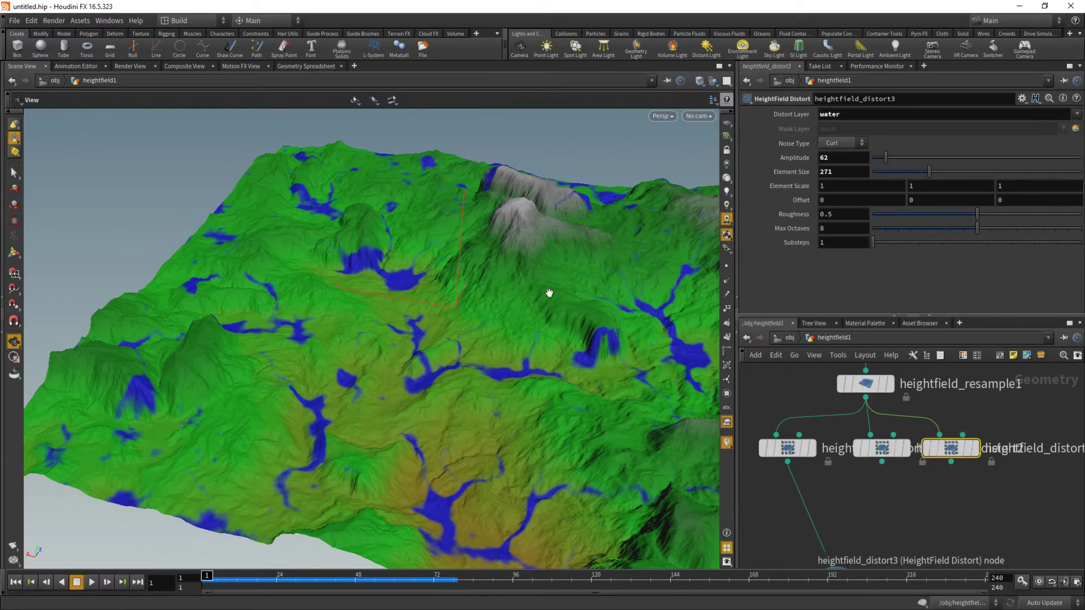
drag(549, 293, 545, 317)
right_drag(545, 317, 479, 324)
drag(479, 324, 480, 300)
right_drag(480, 299, 544, 298)
drag(544, 298, 540, 308)
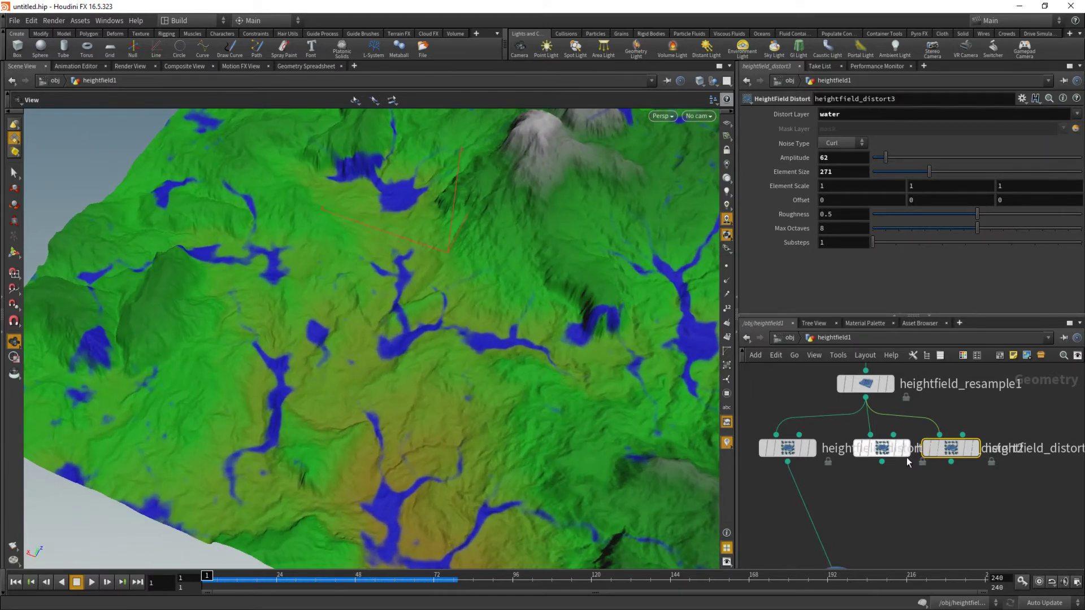
middle_drag(1011, 516, 976, 511)
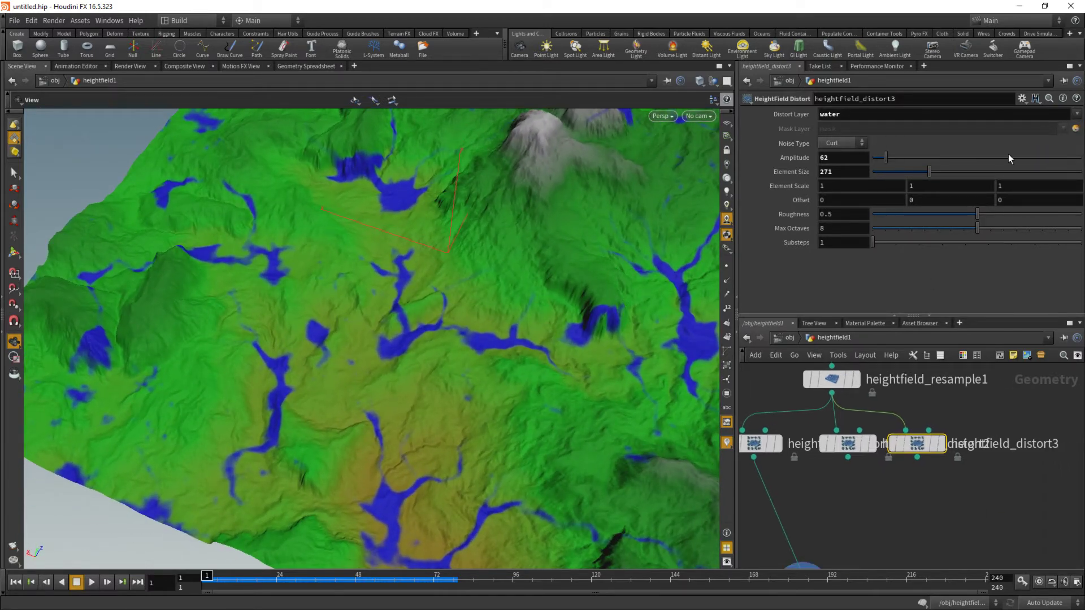
click(1077, 113)
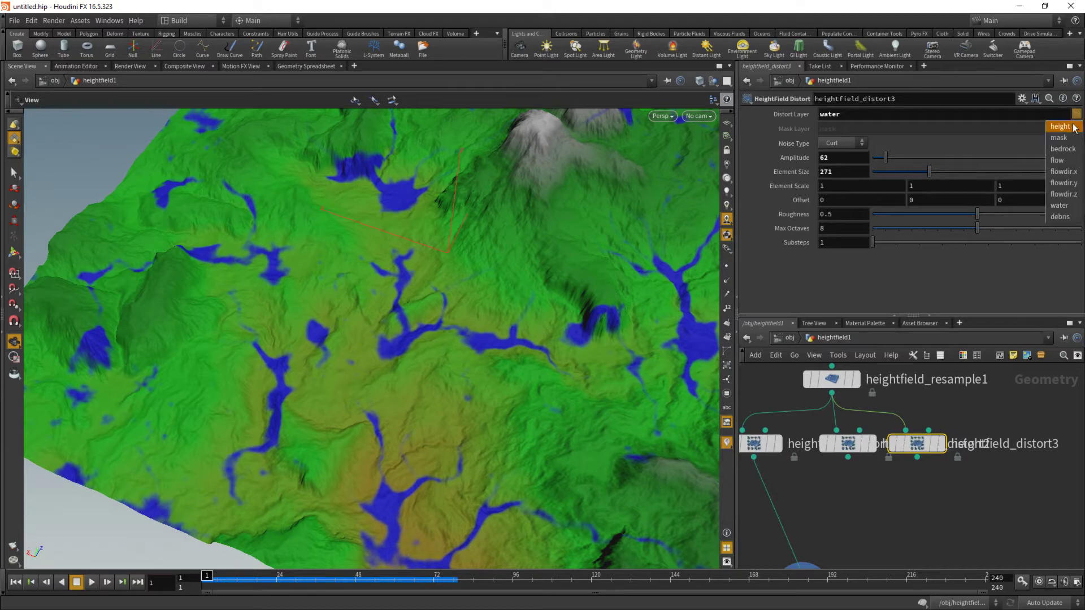
click(1063, 218)
- Duplicate the debris Distort node as a fourth branch from Resample, assign it a flow layer, and reposition Visualize below the row
key(ctrl+c)
key(ctrl+v)
drag(991, 454, 1011, 448)
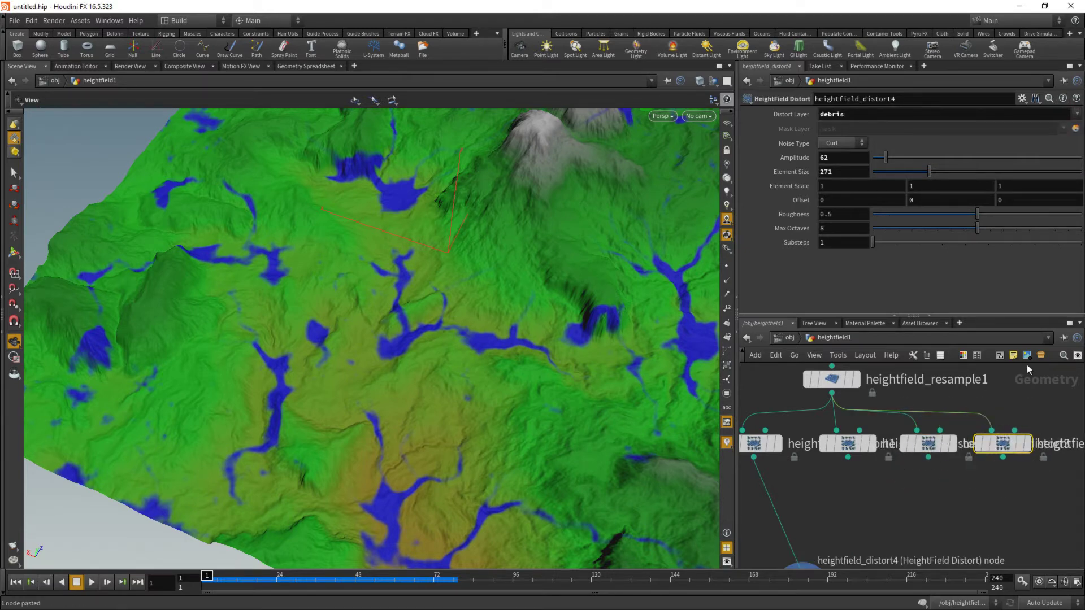
click(1076, 114)
click(1065, 169)
middle_drag(915, 524, 924, 420)
drag(782, 550, 880, 452)
middle_drag(882, 444, 893, 494)
scroll(888, 495, down, 2)
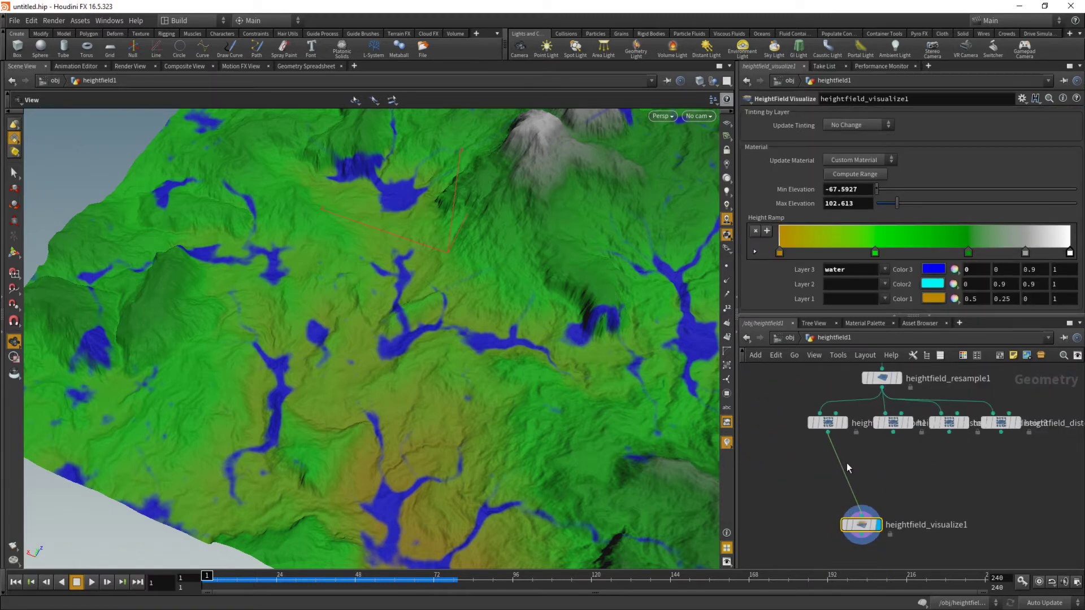
- Add a HeightField Layer node connected to the first Distort node's output and turn on its display
click(828, 433)
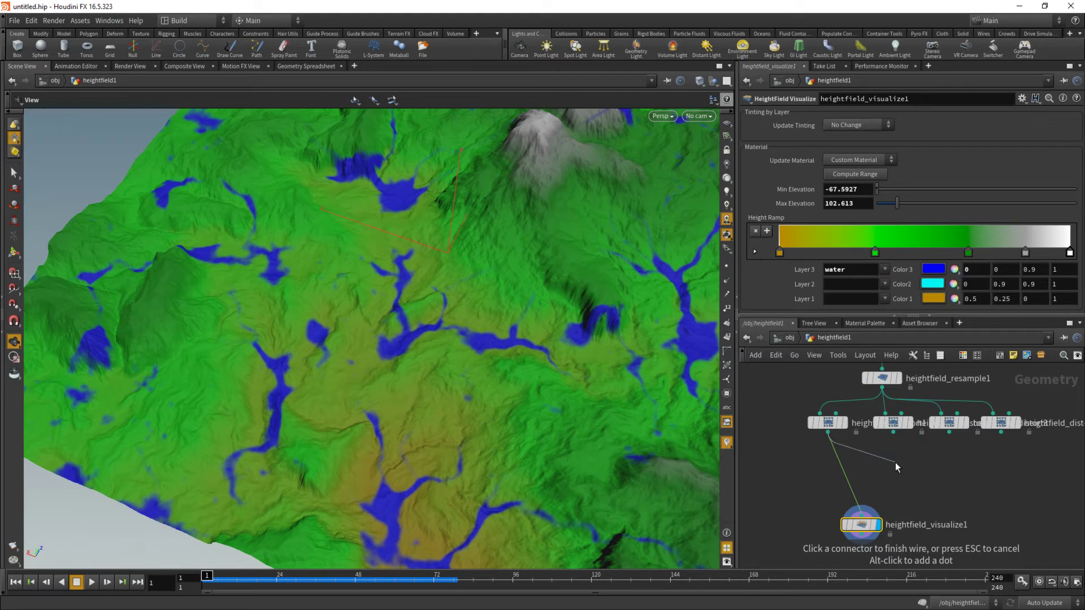
key(Tab)
text(heightfield l)
key(Return)
click(895, 463)
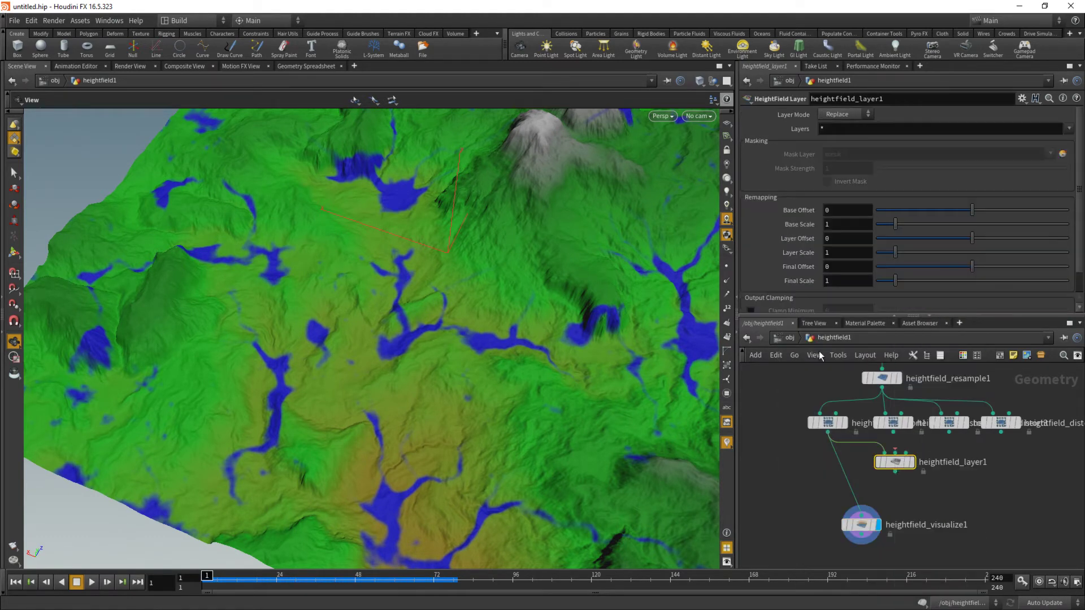
scroll(859, 436, up, 1)
click(926, 473)
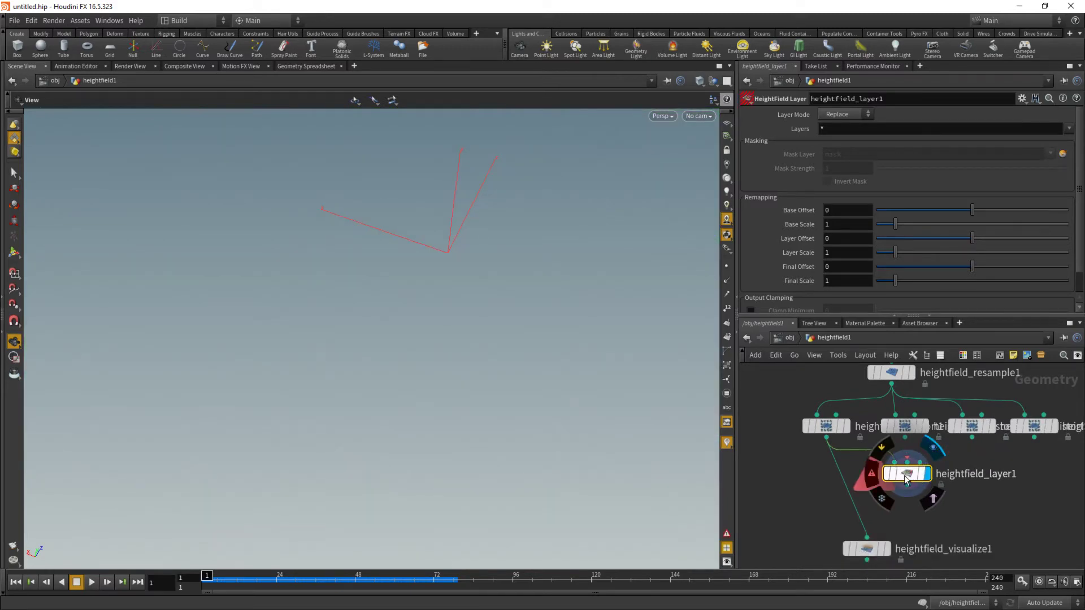
- Connect the water Distort node to the HeightField Layer's second input, and feed the Layer node into a displayed Visualize node
drag(910, 466, 908, 475)
click(905, 438)
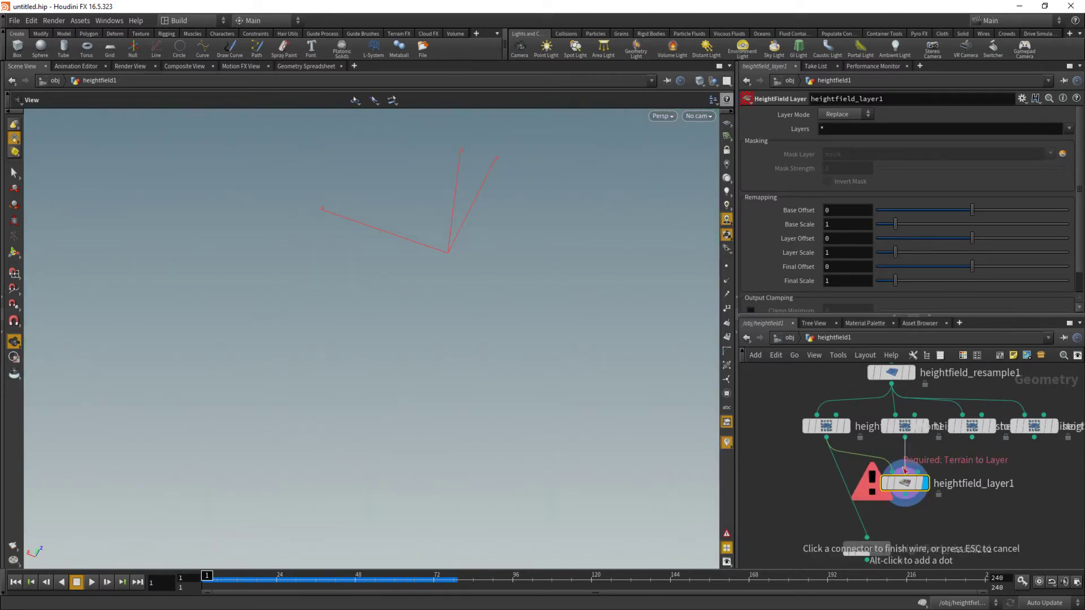
click(905, 471)
drag(905, 498, 871, 536)
middle_drag(875, 534, 851, 490)
click(862, 505)
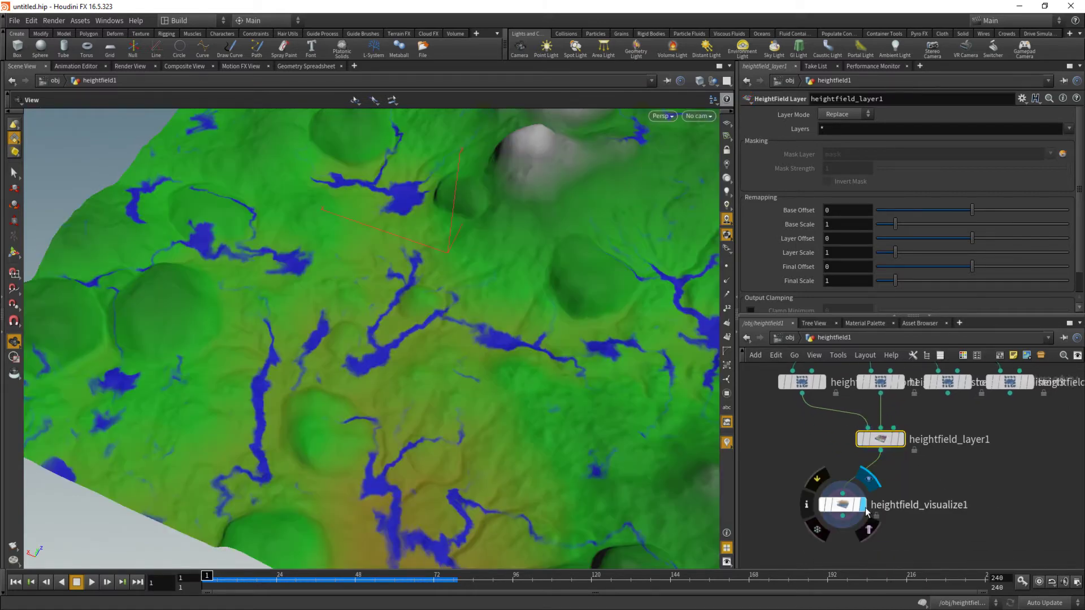
drag(357, 333, 339, 317)
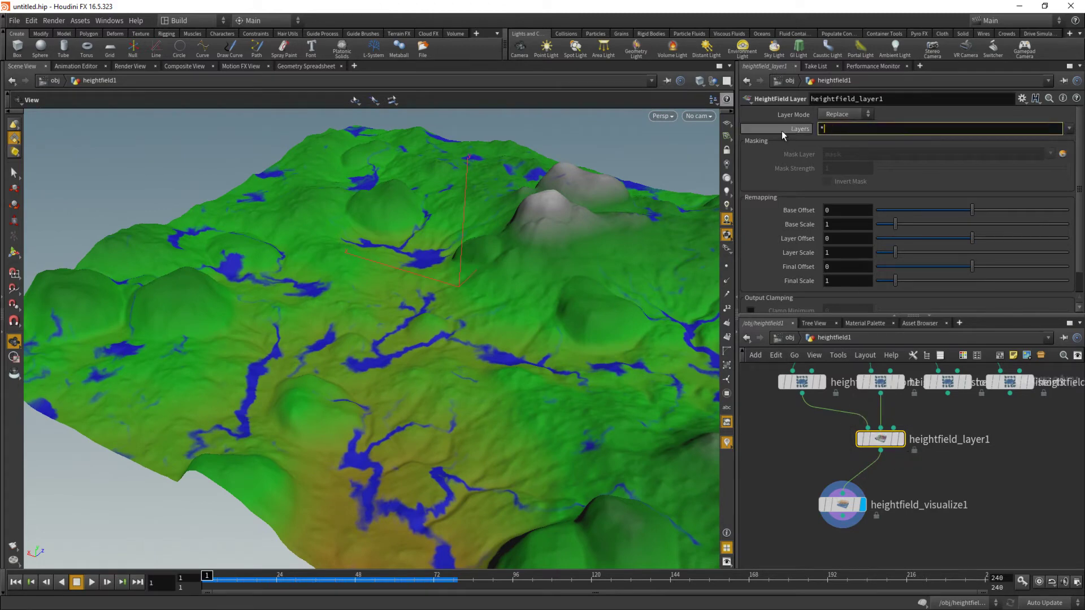
- Move the HeightField Layer node above Visualize and set its Layers to water
drag(880, 439, 850, 433)
click(1069, 129)
click(1051, 220)
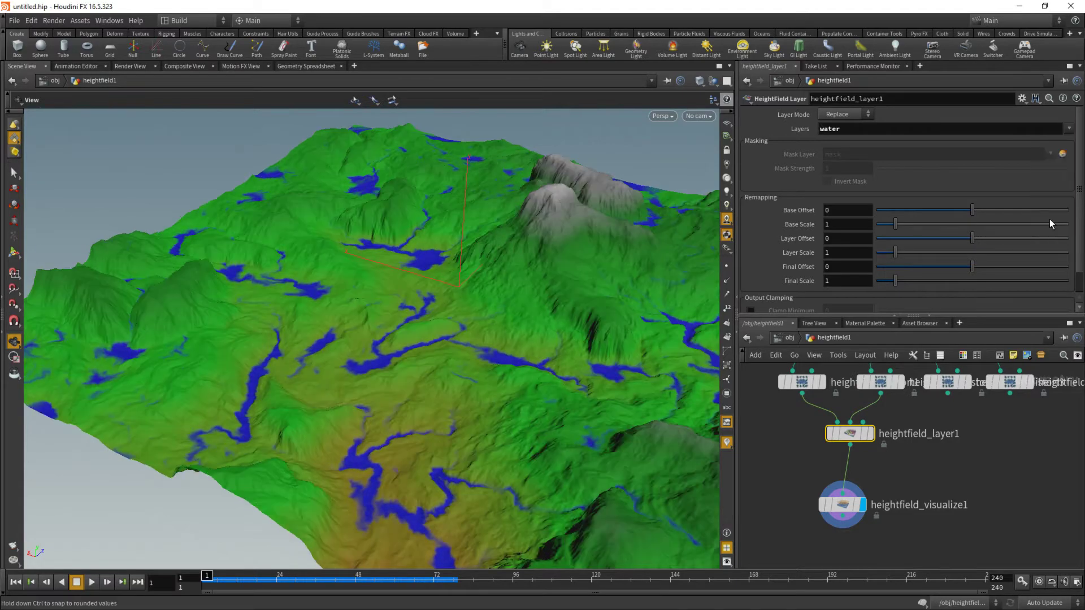
- Examine the water colouring on the distorted terrain from several angles and align the Visualize node beneath the Layer node
drag(364, 308, 346, 368)
right_drag(346, 368, 351, 342)
drag(351, 341, 363, 286)
middle_drag(363, 285, 352, 280)
middle_drag(845, 394, 863, 452)
drag(875, 496, 867, 512)
drag(499, 436, 548, 336)
drag(478, 270, 398, 228)
drag(463, 254, 430, 319)
middle_drag(972, 484, 952, 388)
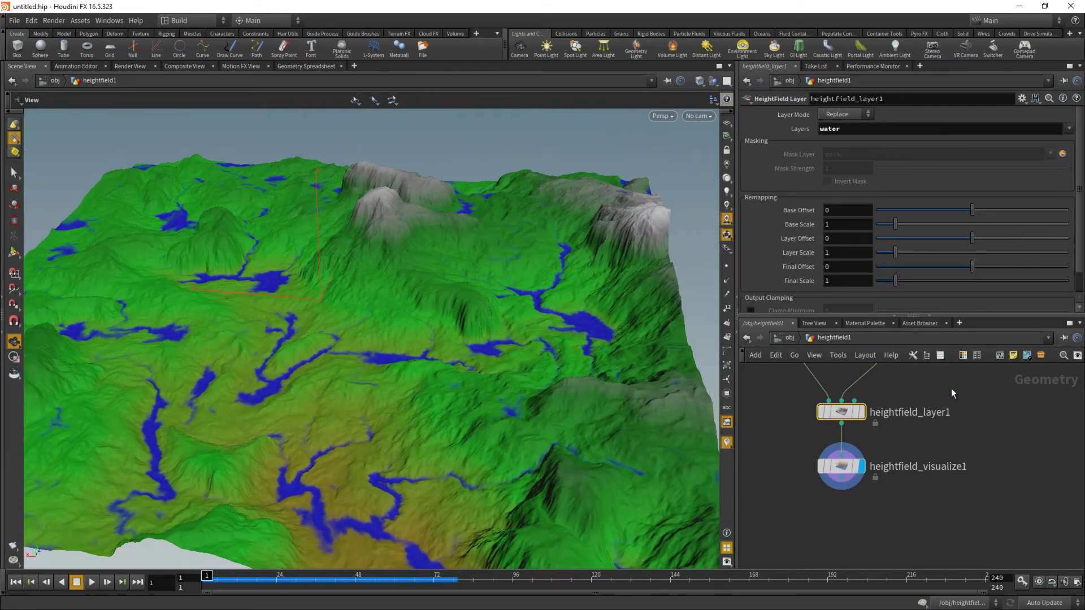
- Duplicate the HeightField Layer node, and connect the first Layer node and the debris Distort node to the copy's inputs
drag(841, 472, 861, 536)
middle_drag(854, 437, 846, 476)
alt+drag(833, 453, 869, 491)
click(898, 501)
click(832, 463)
click(937, 395)
click(913, 501)
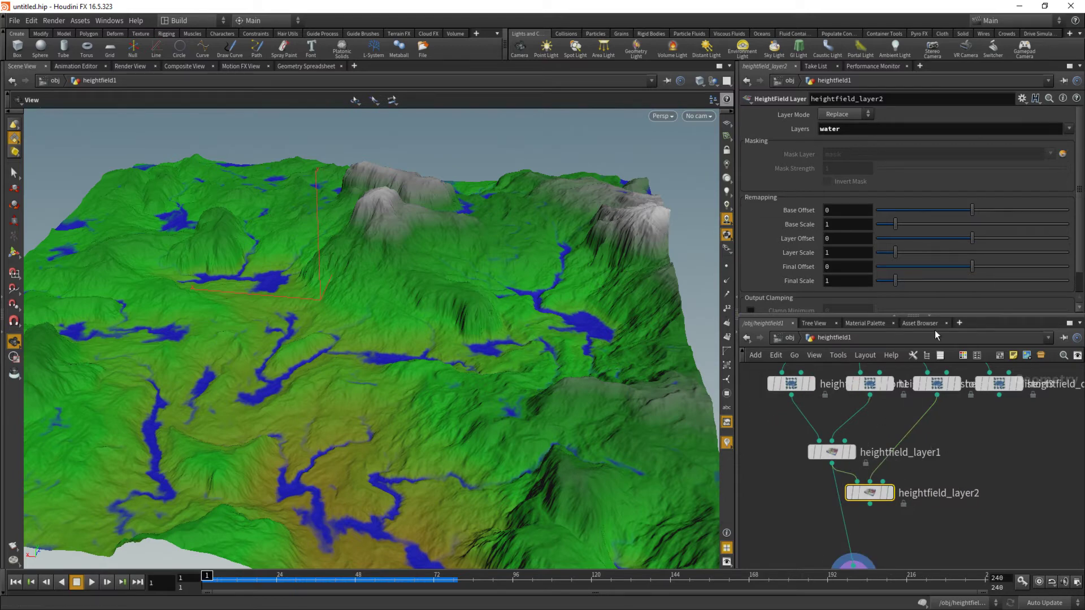
- Check which layer the third Distort node affects, and set the second HeightField Layer node's Layers to debris
click(1069, 129)
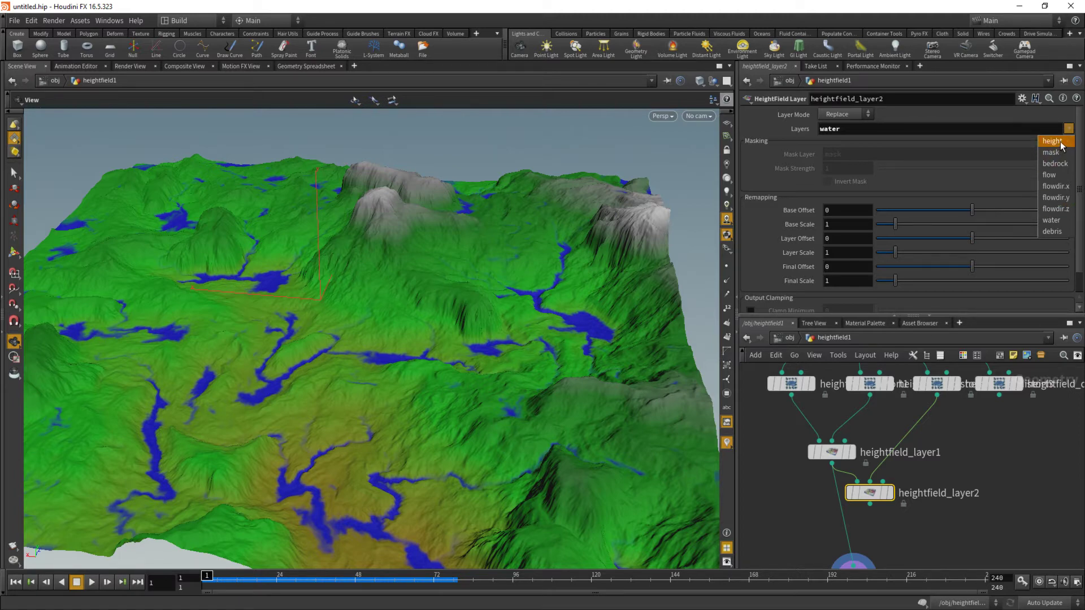
click(935, 442)
click(937, 384)
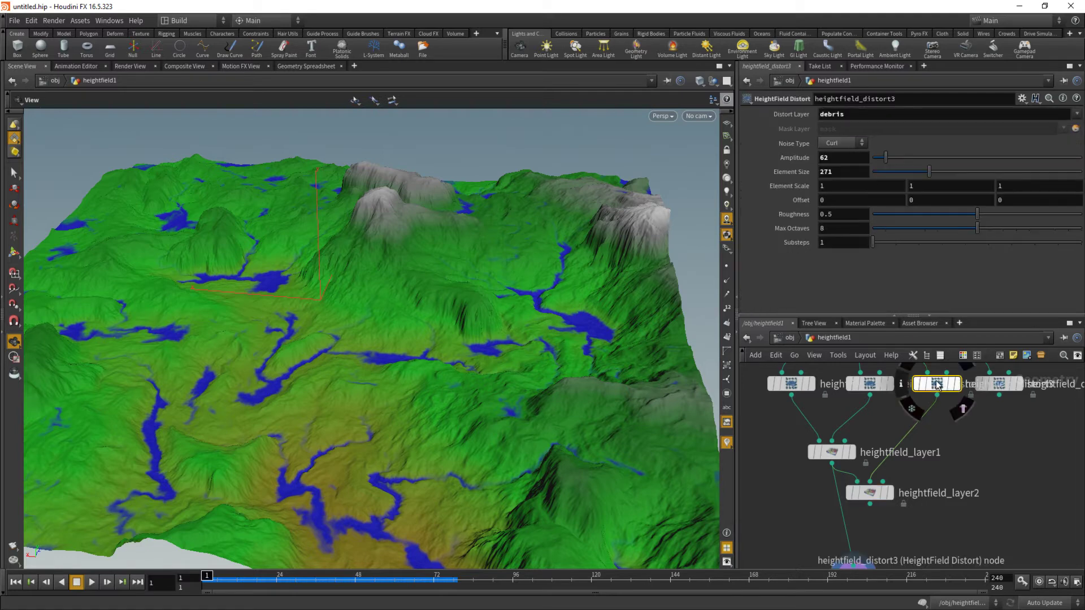
click(870, 493)
click(1068, 129)
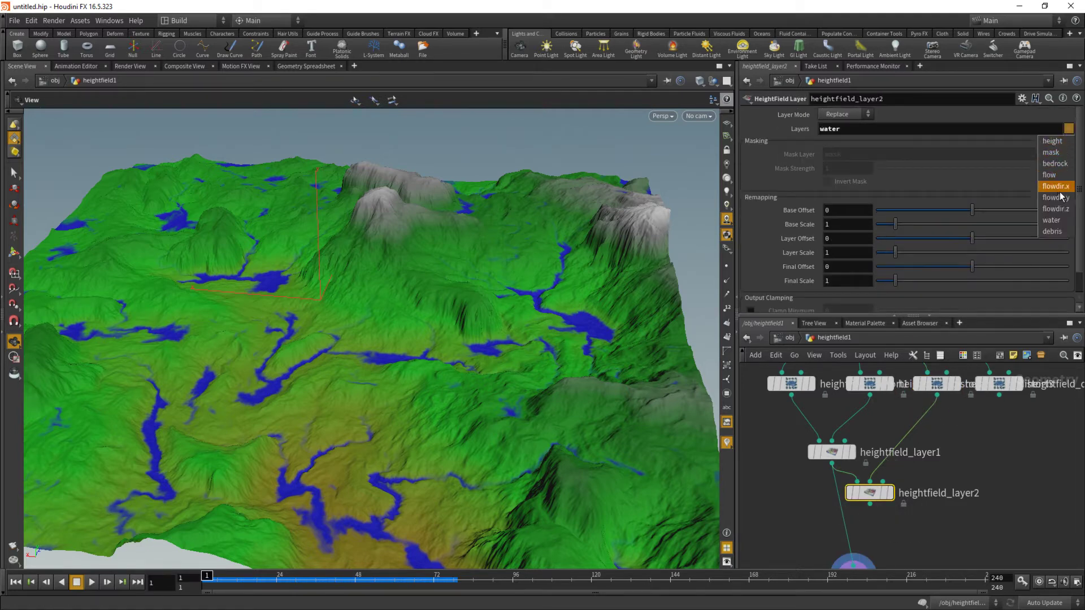
click(1060, 232)
- Duplicate the second HeightField Layer node, connect the second Layer node and the flow Distort node to the copy's inputs, and display it
middle_drag(875, 565, 860, 495)
drag(839, 510, 835, 549)
key(ctrl+c)
key(ctrl+v)
middle_drag(870, 478, 837, 482)
click(935, 399)
click(836, 542)
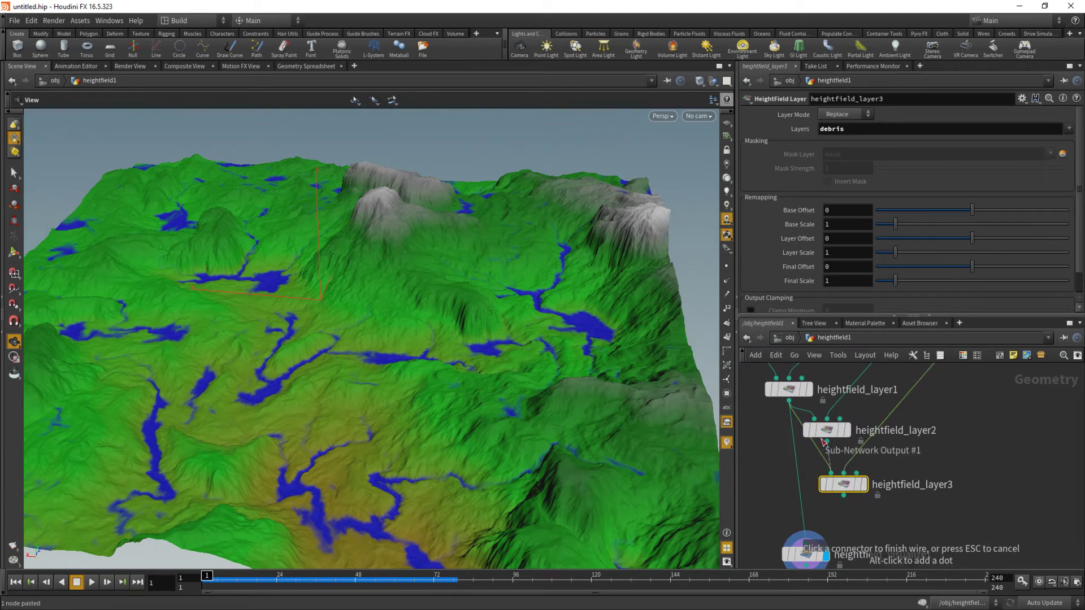
click(869, 511)
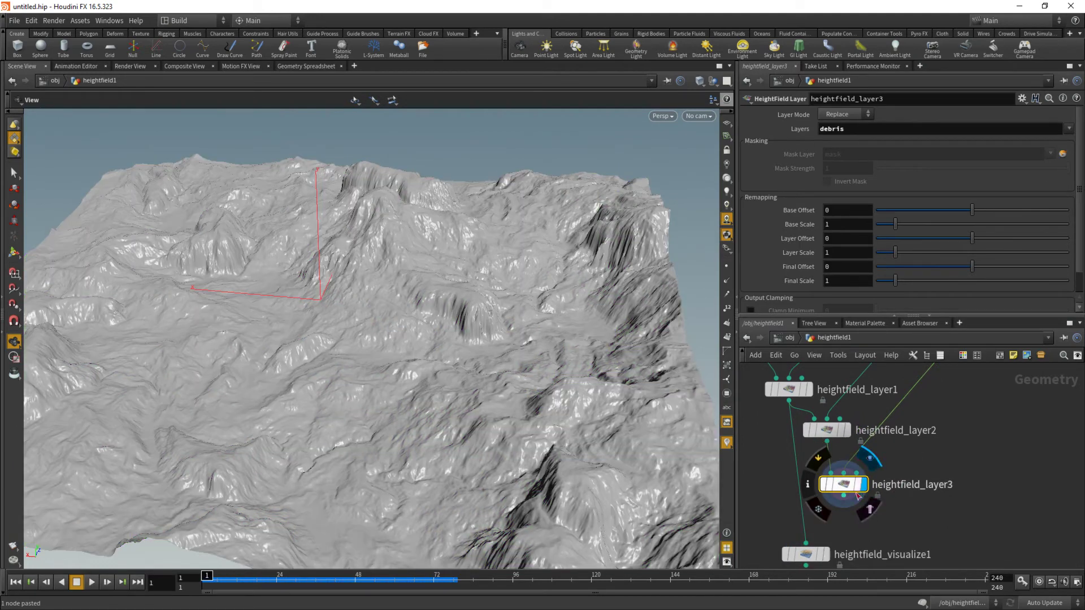
- Set the third HeightField Layer node's Layers to flow, feed its output into the Visualize node and display Visualize
click(1069, 128)
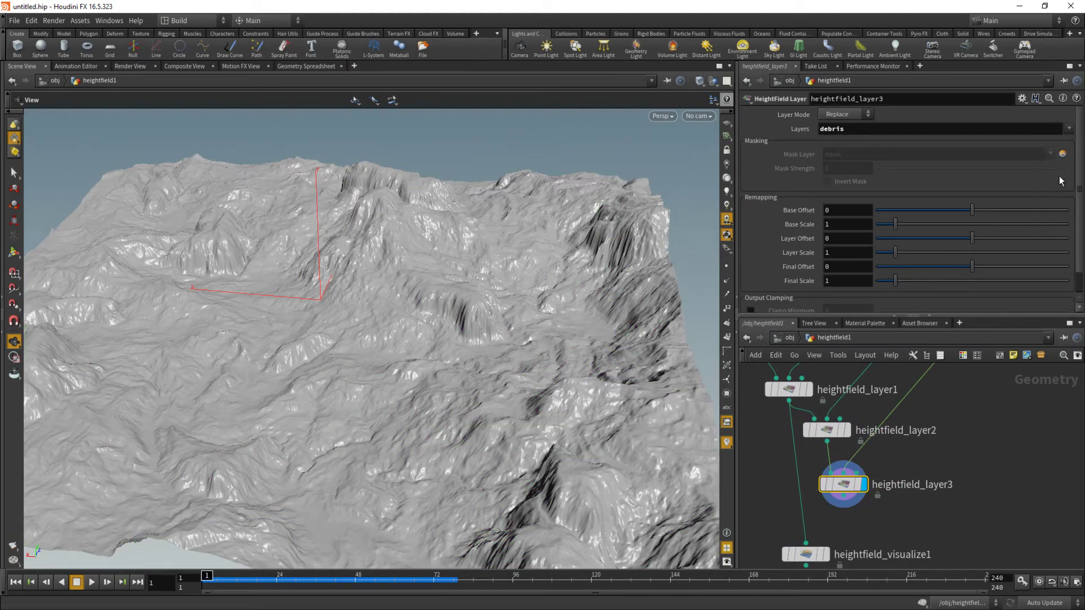
click(1056, 188)
middle_drag(843, 499, 863, 437)
click(863, 437)
click(826, 481)
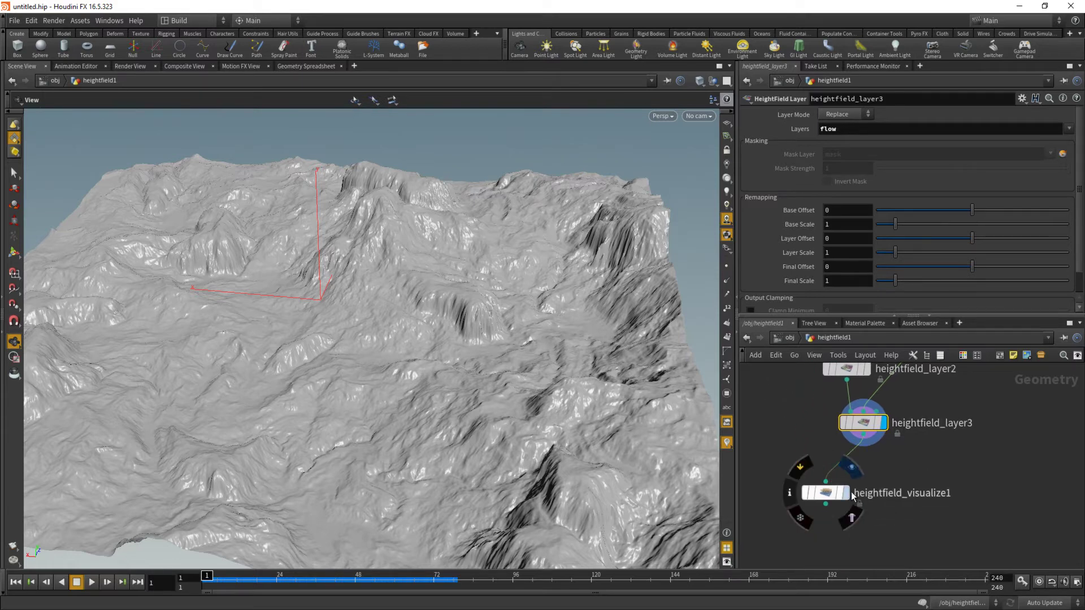
click(846, 469)
scroll(871, 253, down, 1)
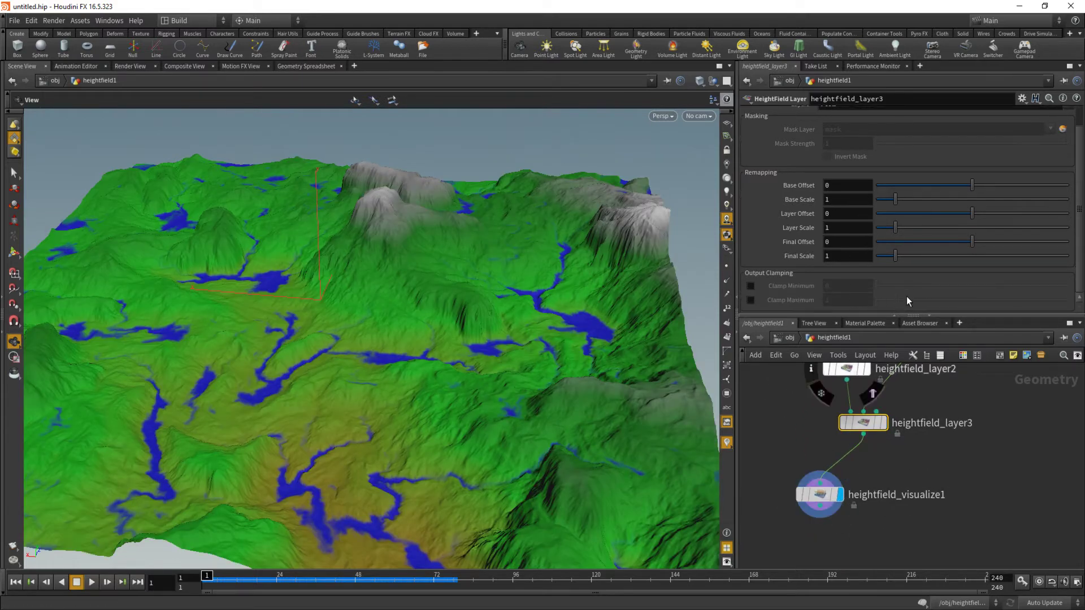
scroll(904, 294, up, 2)
- Set the HeightField Visualize node's Layer 2 to debris and Layer 1 to flow
click(818, 495)
middle_drag(1027, 476, 1046, 414)
click(884, 272)
click(884, 271)
click(885, 285)
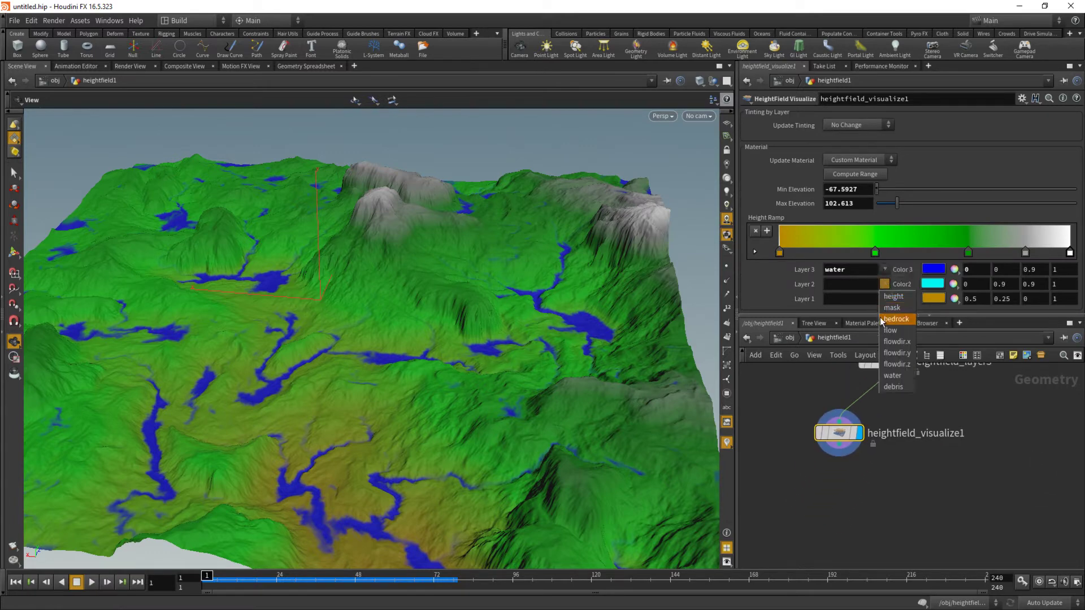
click(893, 387)
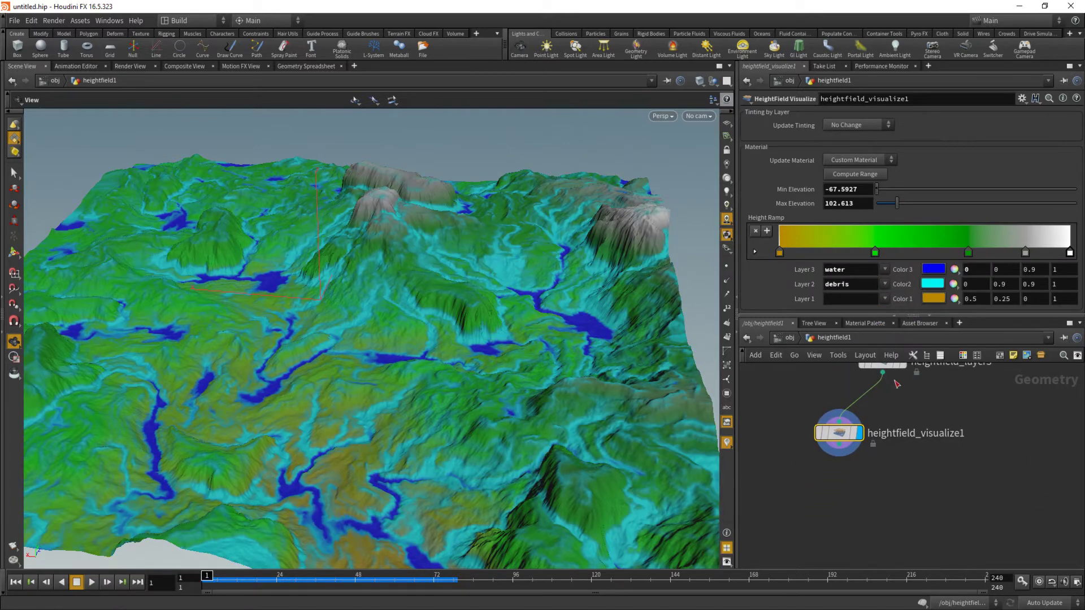
click(885, 299)
click(896, 356)
- Select all four HeightField Distort nodes together and adjust their shared Amplitude to 62
drag(434, 353, 410, 445)
right_drag(410, 445, 362, 349)
drag(362, 349, 441, 276)
right_drag(441, 275, 357, 323)
middle_drag(357, 324, 380, 419)
middle_drag(873, 418, 847, 535)
scroll(848, 536, down, 2)
middle_drag(754, 386, 762, 505)
drag(749, 504, 978, 468)
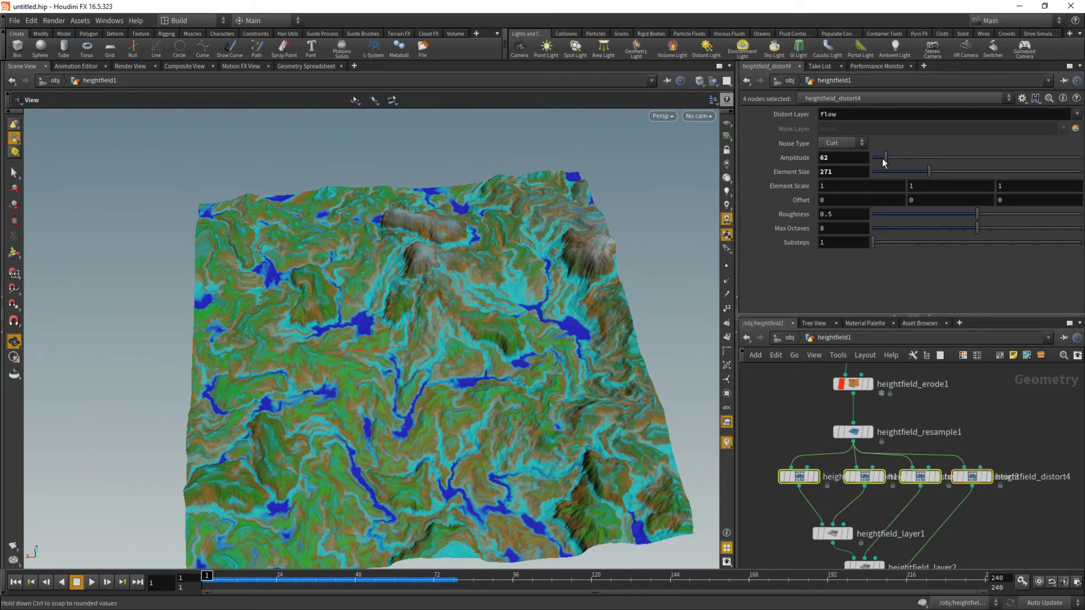
drag(883, 158, 886, 155)
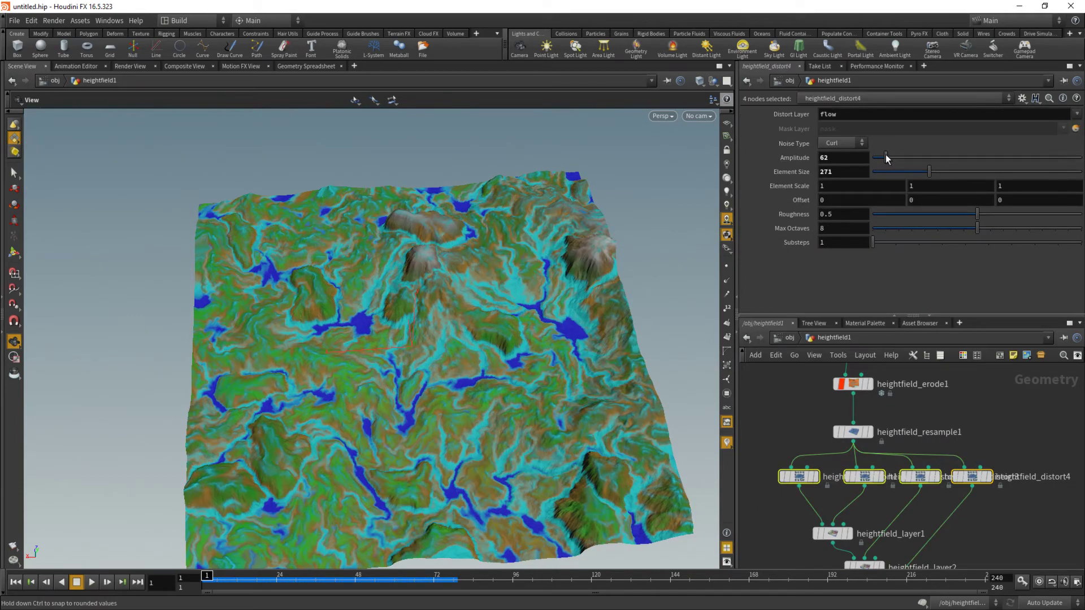
- Detach the Visualize node from the network, set it aside, and display the third HeightField Layer node
drag(507, 438, 486, 378)
middle_drag(486, 379, 489, 305)
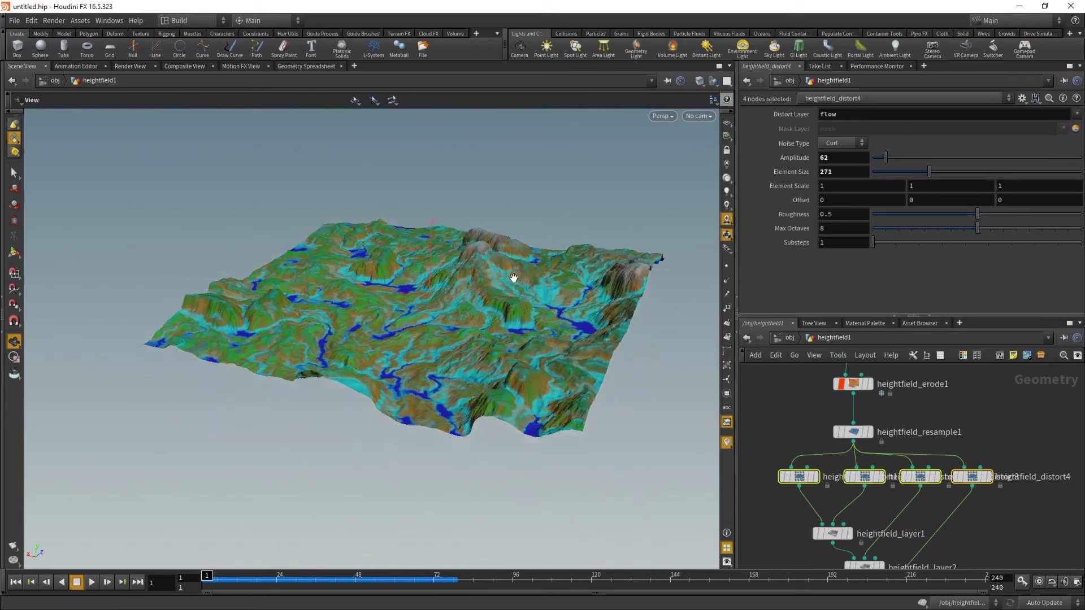
right_drag(488, 305, 576, 316)
middle_drag(900, 539, 909, 468)
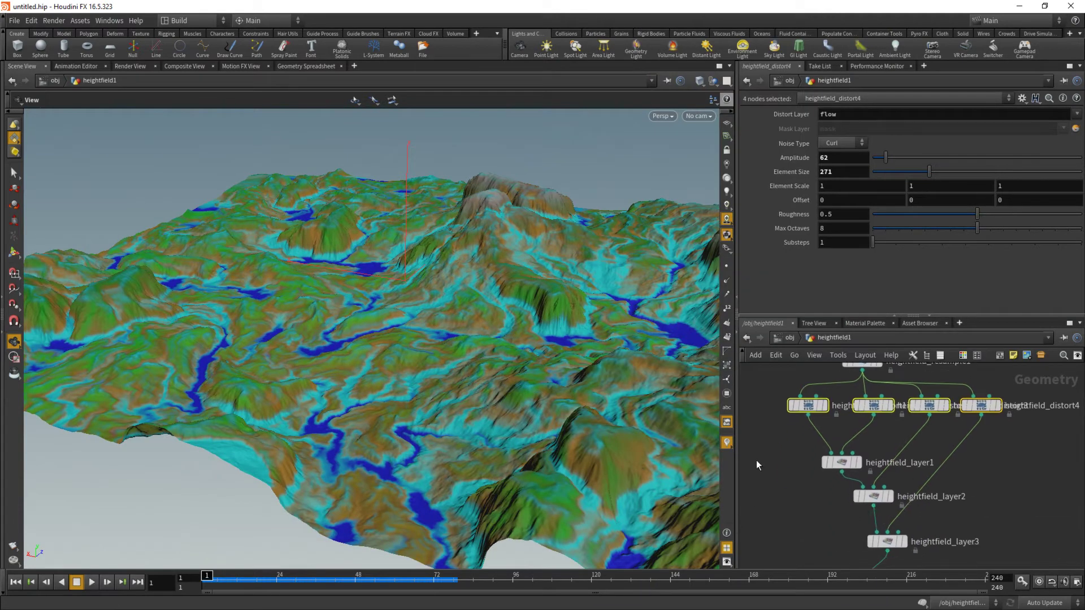
scroll(756, 482, down, 3)
click(855, 538)
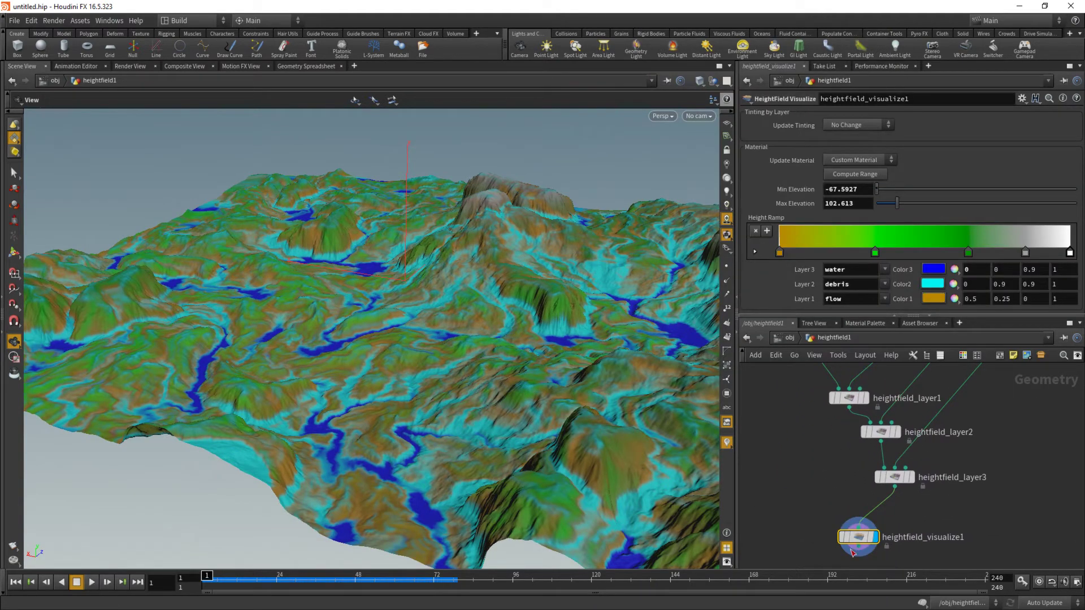
drag(863, 534, 791, 510)
scroll(908, 480, up, 3)
click(911, 471)
- Add a HeightField Slump node beneath the third HeightField Layer node and display its result
drag(449, 300, 412, 318)
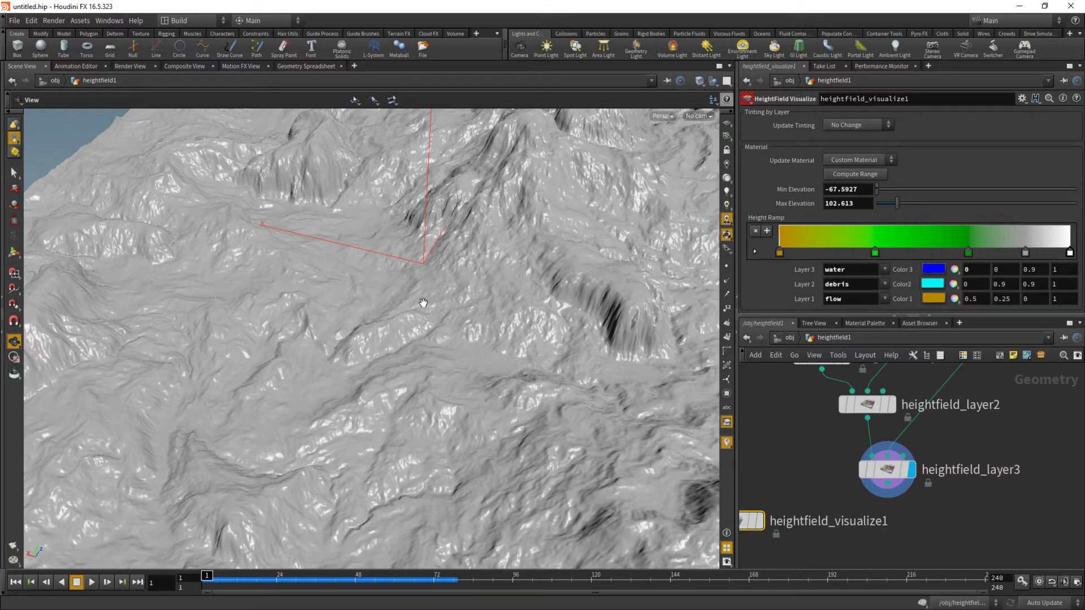
drag(423, 303, 463, 360)
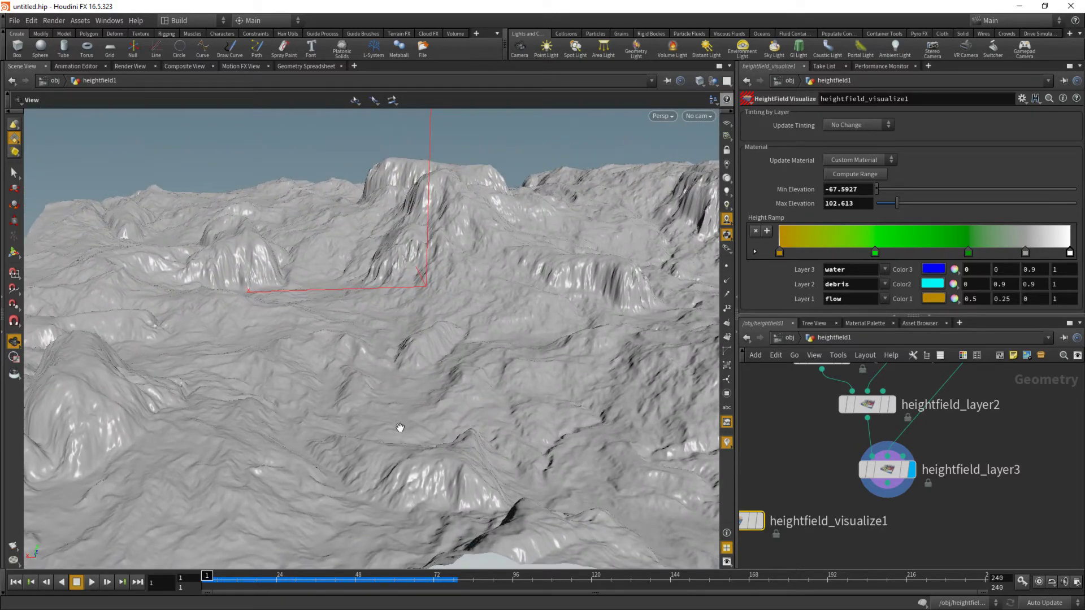
drag(414, 337, 513, 400)
middle_drag(1015, 547, 1025, 490)
key(Tab)
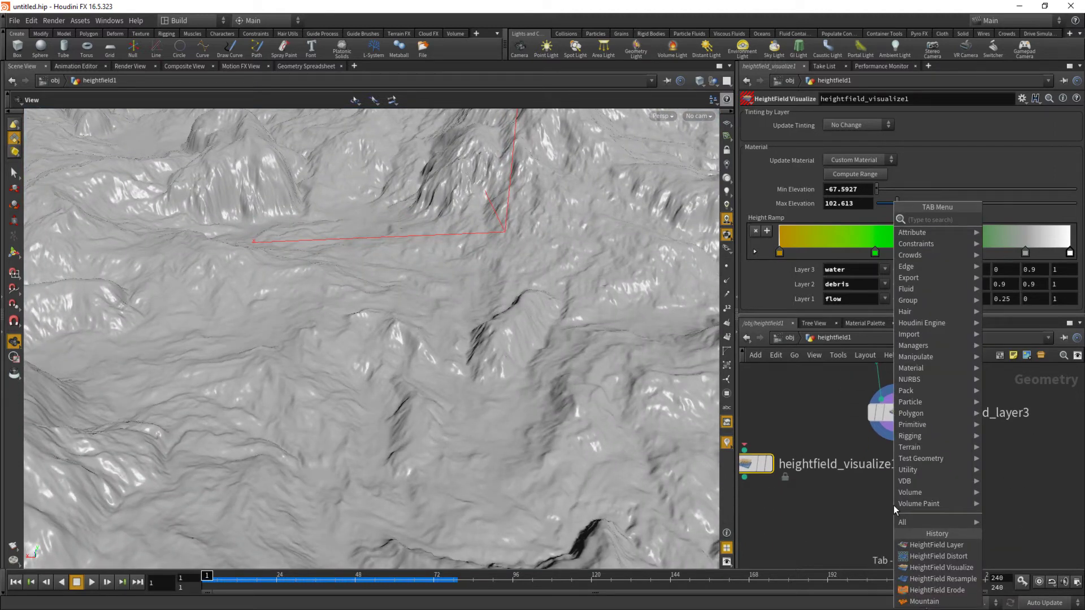
text(slump)
key(Return)
click(893, 505)
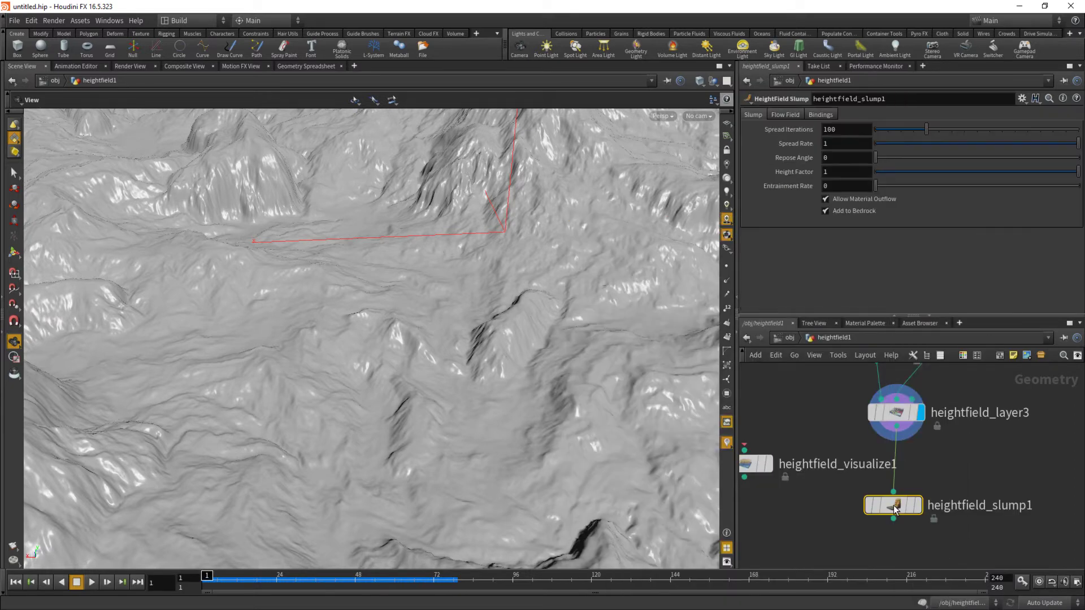
drag(915, 505, 918, 525)
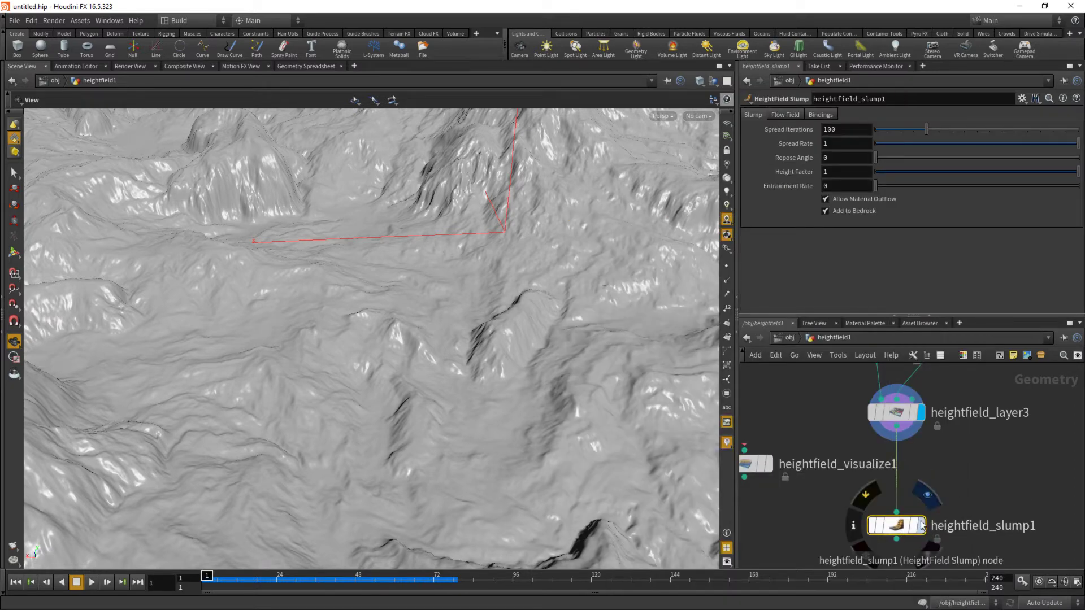
click(927, 496)
- Branch a HeightField Mask by Feature node off the third HeightField Layer node, display it and inspect the slope mask on the terrain
scroll(436, 306, down, 5)
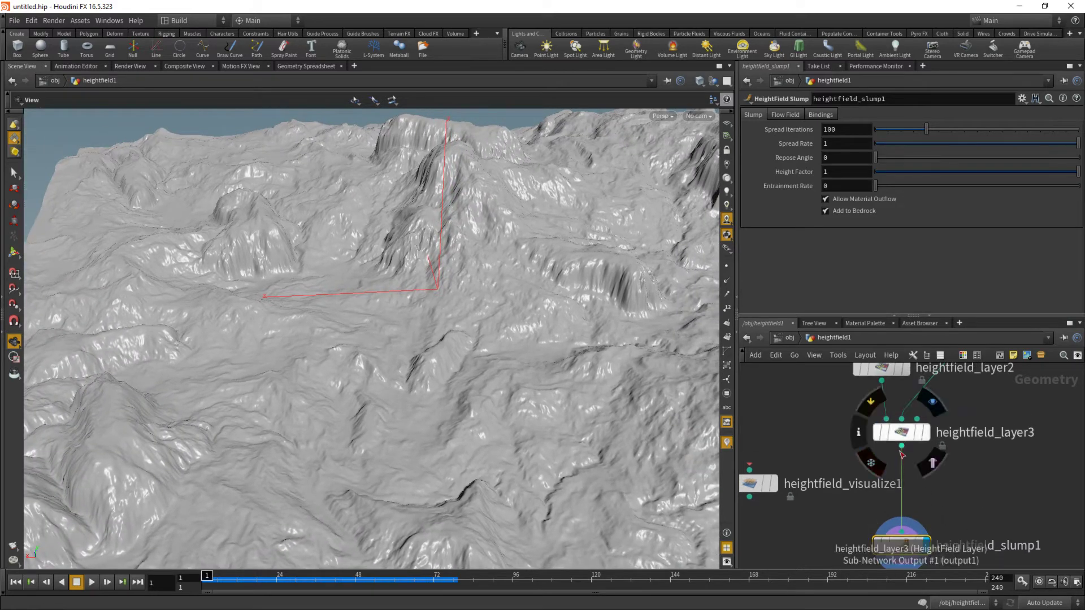
key(Tab)
text(heightfield mask by f)
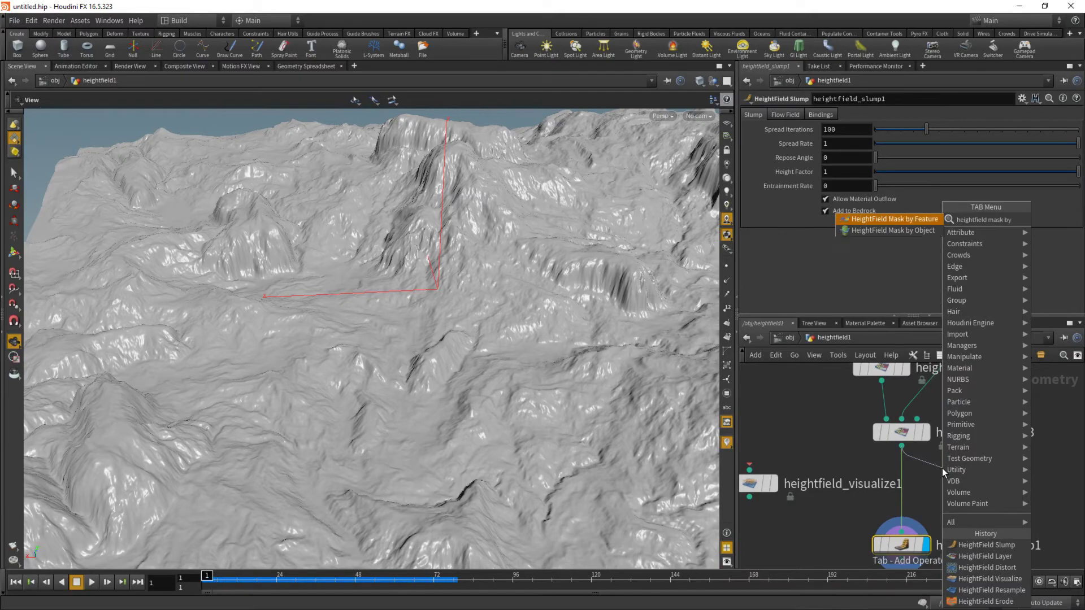
key(Return)
key(Return)
click(967, 490)
drag(469, 232, 549, 273)
right_drag(549, 273, 676, 332)
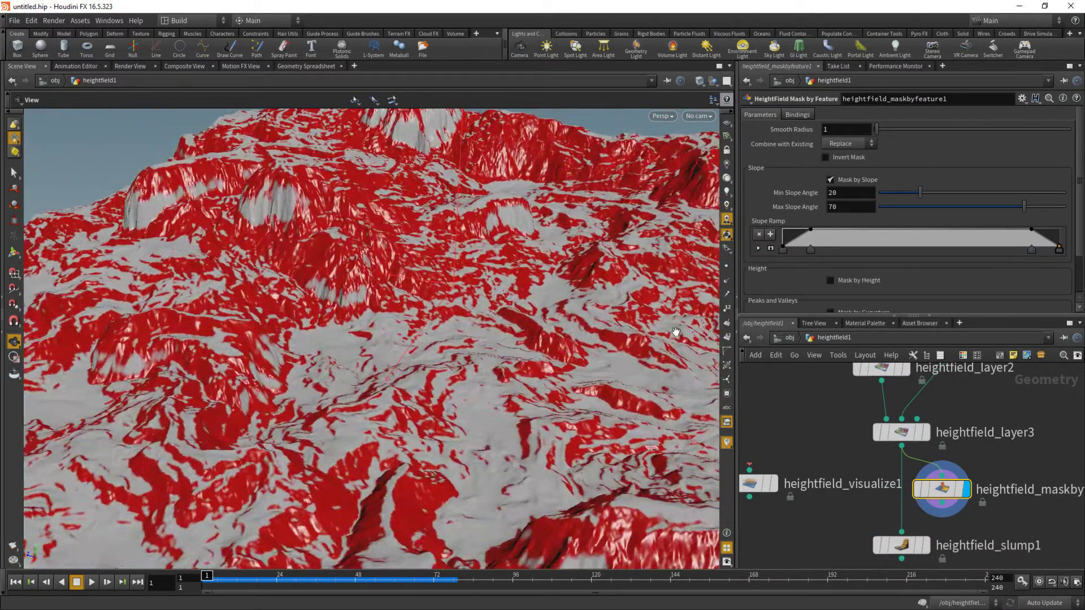
drag(676, 332, 610, 293)
drag(593, 252, 608, 257)
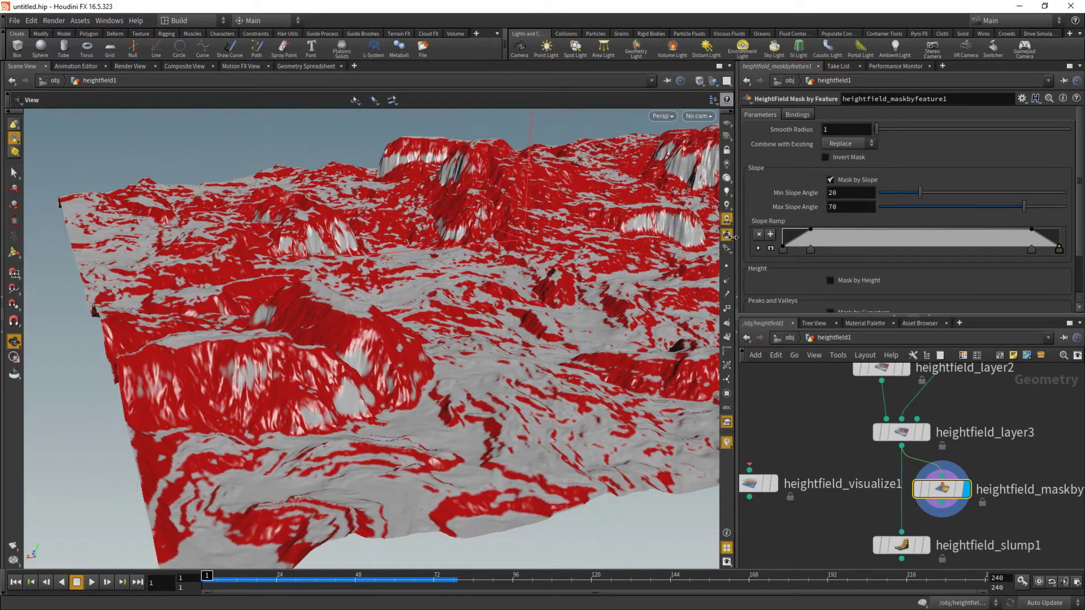
drag(399, 321, 410, 297)
- Turn off Mask by Slope, enable Mask by Height and compute the height range
click(858, 180)
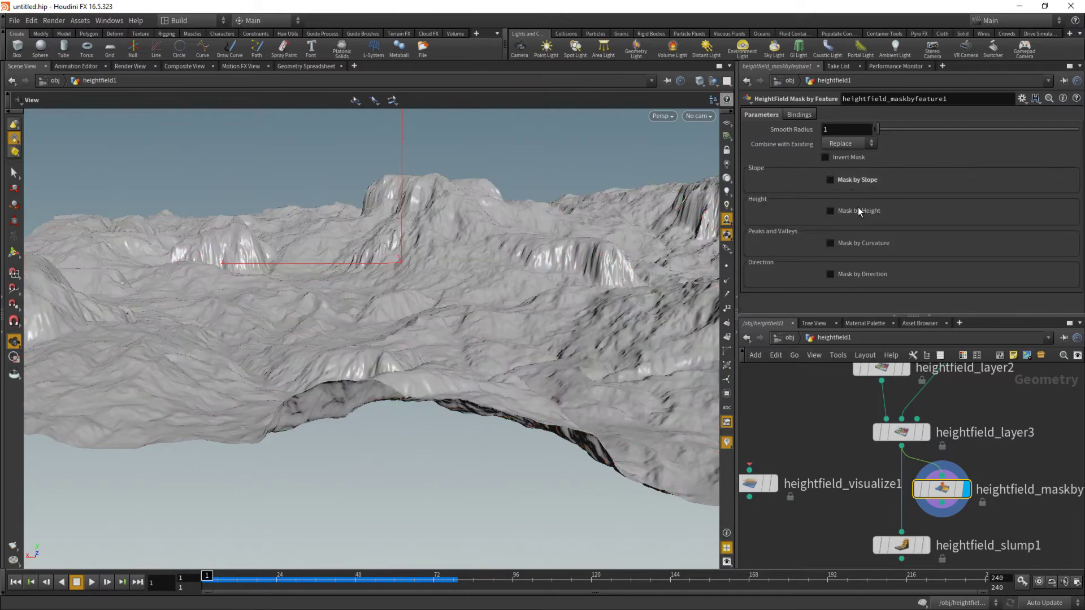
click(865, 211)
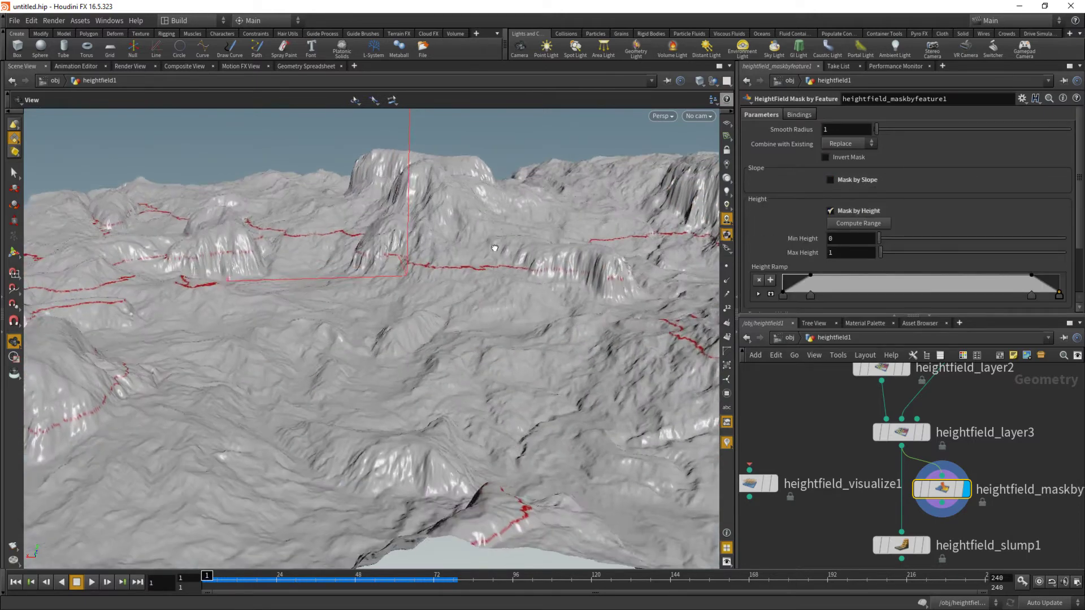
click(878, 223)
- Set Max Height to 98.8 and reshape the height ramp so the low terrain is fully masked and the mask fades toward the peaks
drag(1051, 252, 946, 261)
drag(978, 292, 885, 291)
drag(945, 252, 1063, 254)
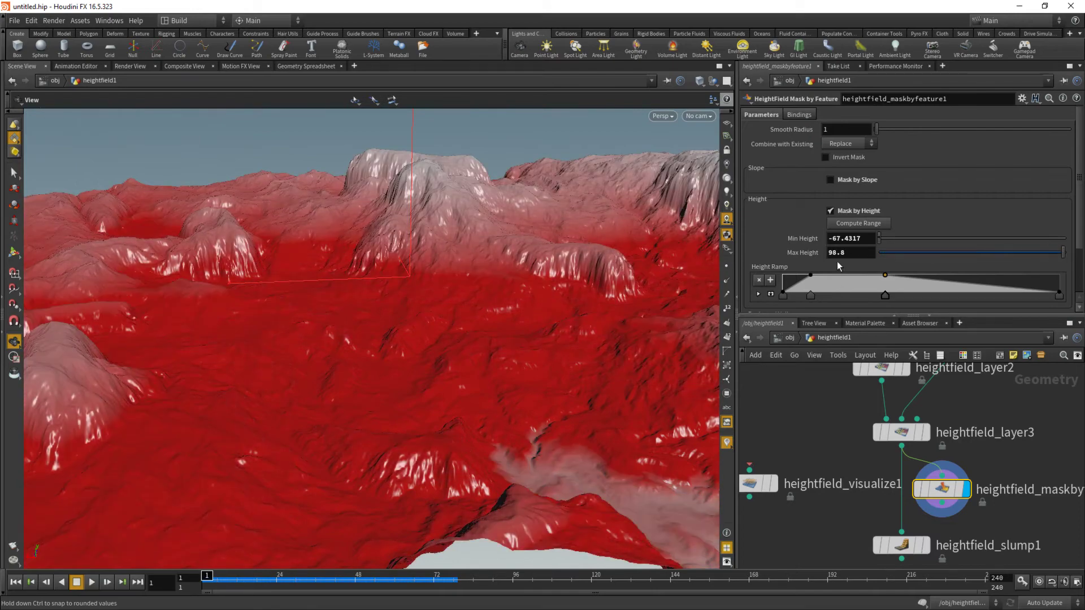
scroll(171, 322, down, 4)
drag(172, 322, 184, 339)
drag(812, 295, 749, 298)
drag(404, 321, 526, 288)
right_drag(525, 288, 526, 342)
drag(526, 343, 486, 362)
middle_drag(486, 362, 494, 237)
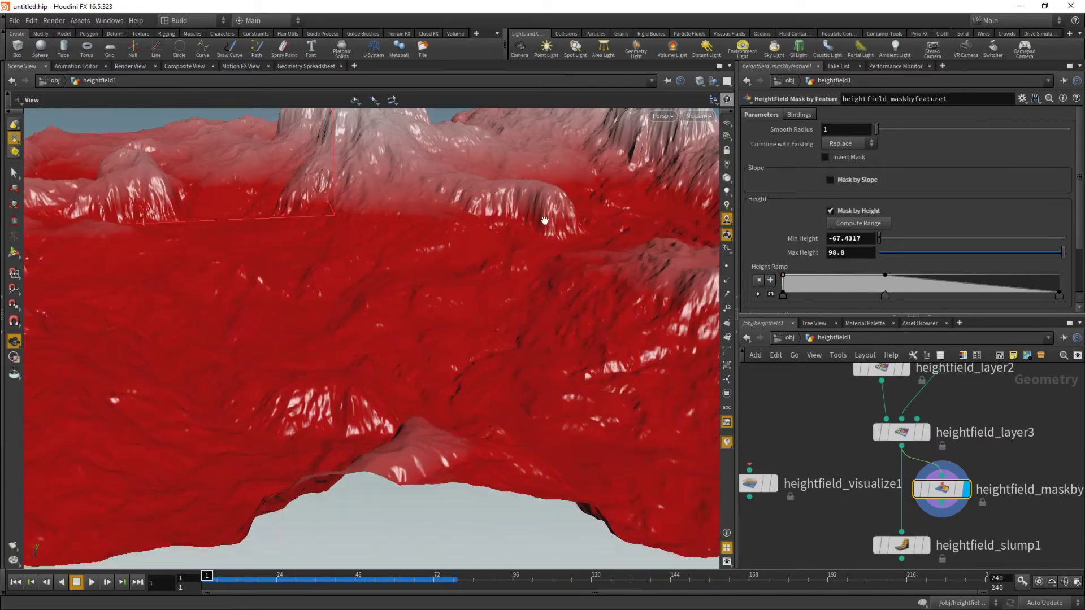
- Feed the Mask by Feature node into the HeightField Slump node, display Slump and inspect the masked terrain
middle_drag(955, 523, 966, 434)
drag(908, 460, 920, 479)
click(944, 493)
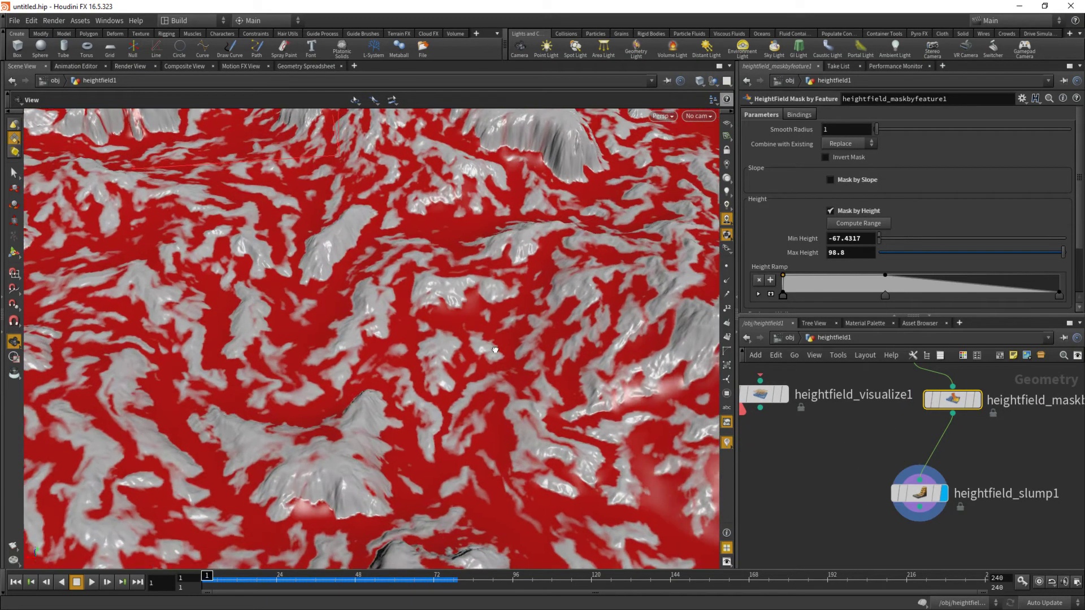
right_drag(494, 350, 480, 260)
drag(480, 260, 548, 299)
right_drag(548, 299, 593, 346)
drag(593, 346, 523, 318)
- Add a HeightField Mask Clear node beneath the Slump node and display its result
middle_drag(921, 510, 895, 458)
key(Tab)
text(mask cle)
key(Return)
click(897, 502)
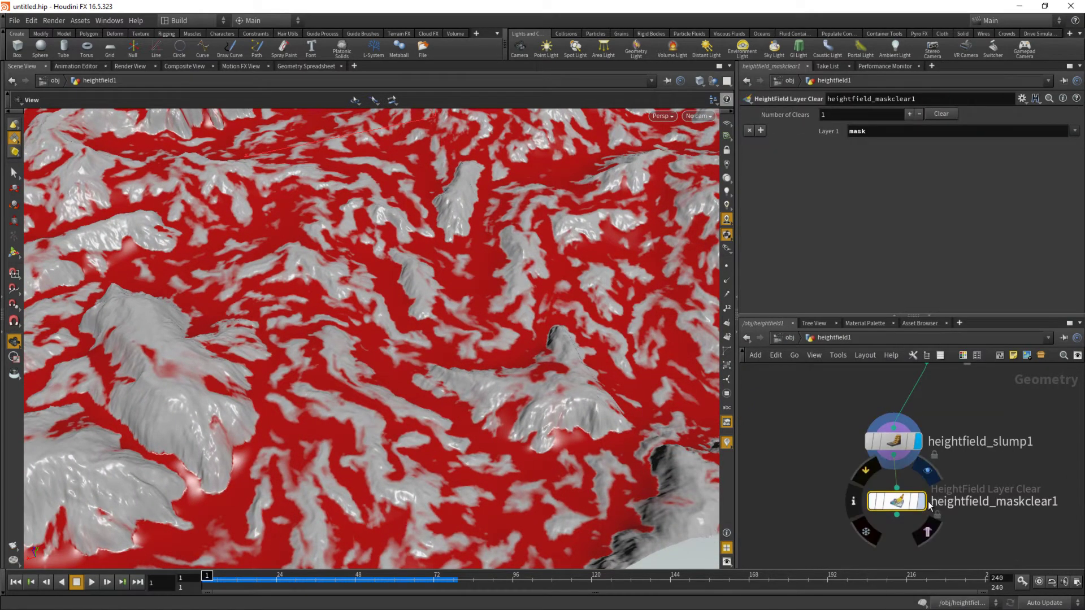
click(922, 502)
- Examine the slumped terrain up close without the mask overlay and bring up the HeightField Slump node's parameters
right_drag(550, 443, 492, 398)
drag(492, 398, 174, 315)
right_drag(175, 315, 345, 320)
drag(345, 320, 385, 405)
right_drag(384, 404, 453, 430)
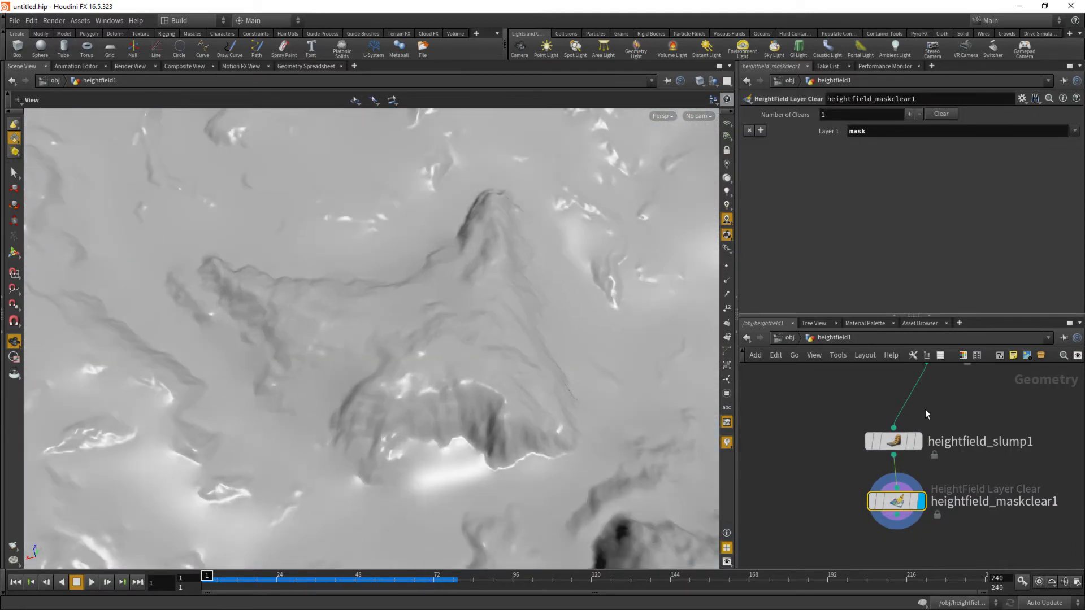
drag(929, 455, 931, 458)
right_drag(431, 228, 298, 245)
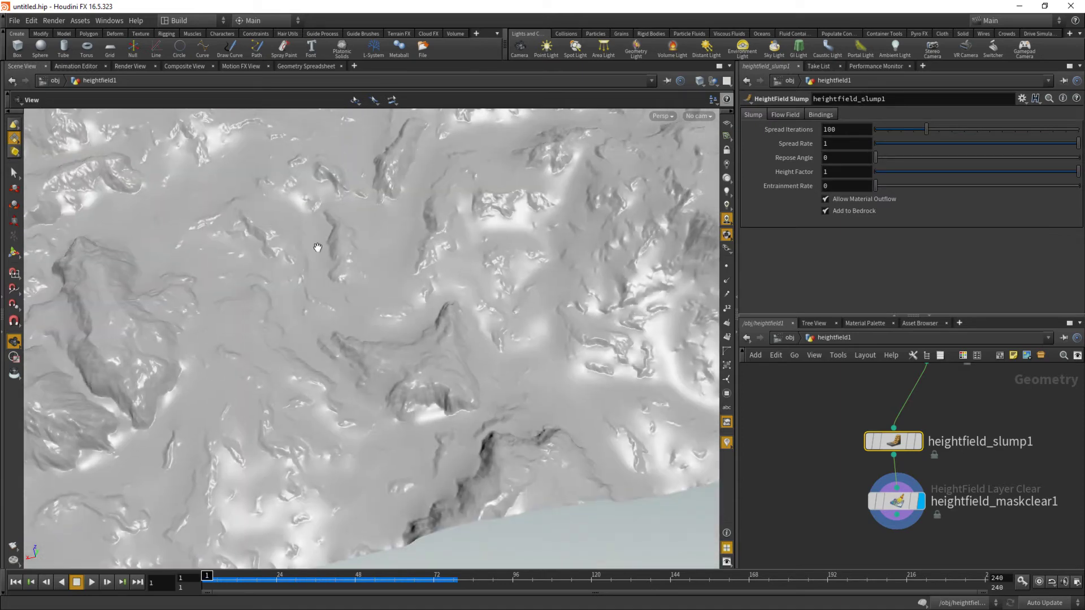
- Set the Spread Iterations of heightfield_slump1 to 292 while inspecting the smoothing of the terrain
drag(298, 245, 339, 192)
middle_drag(340, 203, 352, 329)
drag(352, 329, 361, 316)
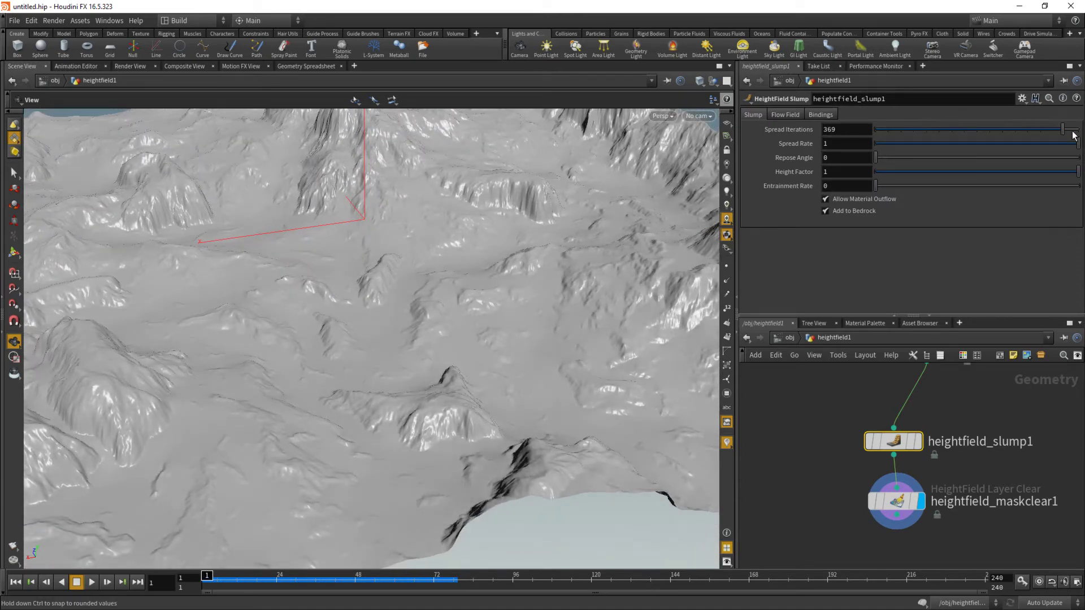
drag(928, 138, 926, 137)
drag(569, 260, 189, 228)
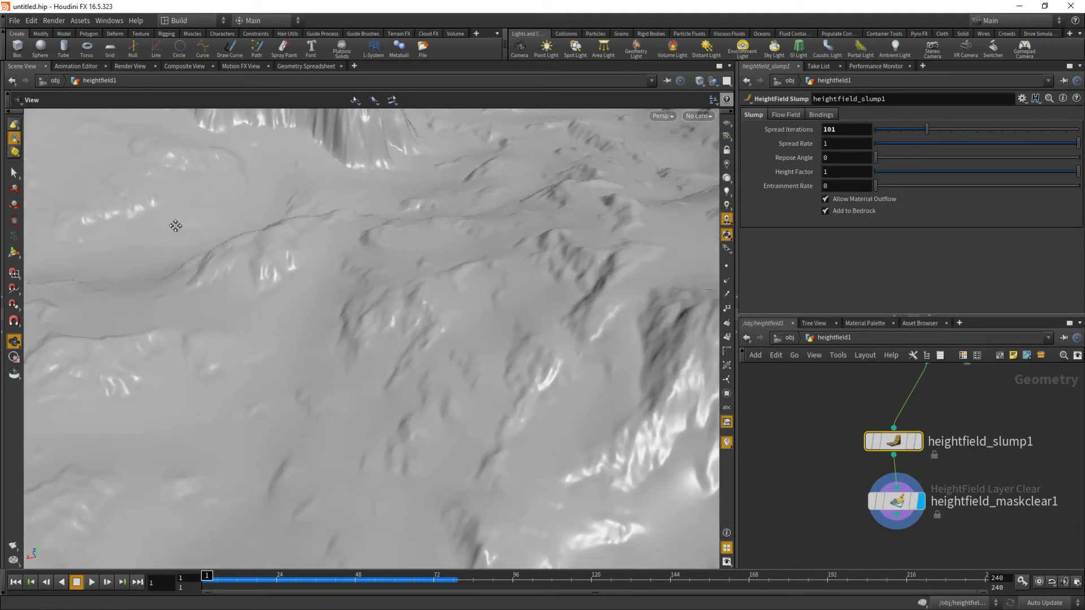
middle_drag(189, 229, 147, 215)
drag(876, 136, 1022, 143)
right_drag(541, 257, 512, 287)
drag(512, 286, 381, 354)
middle_drag(381, 354, 464, 280)
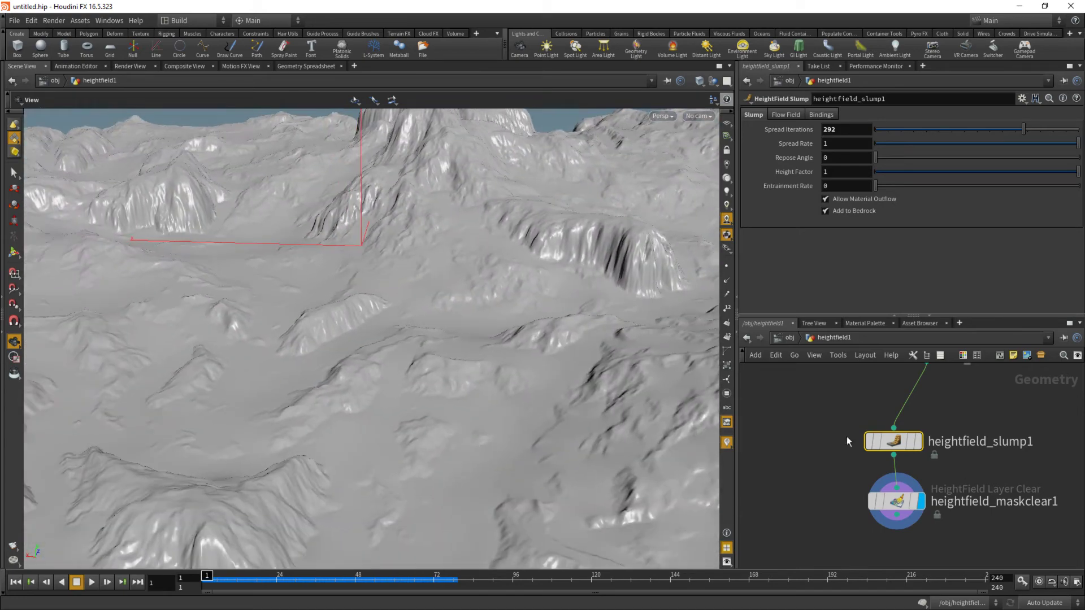
- Display heightfield_slump1's output and examine how the mask covers the terrain
mouse_move(923, 502)
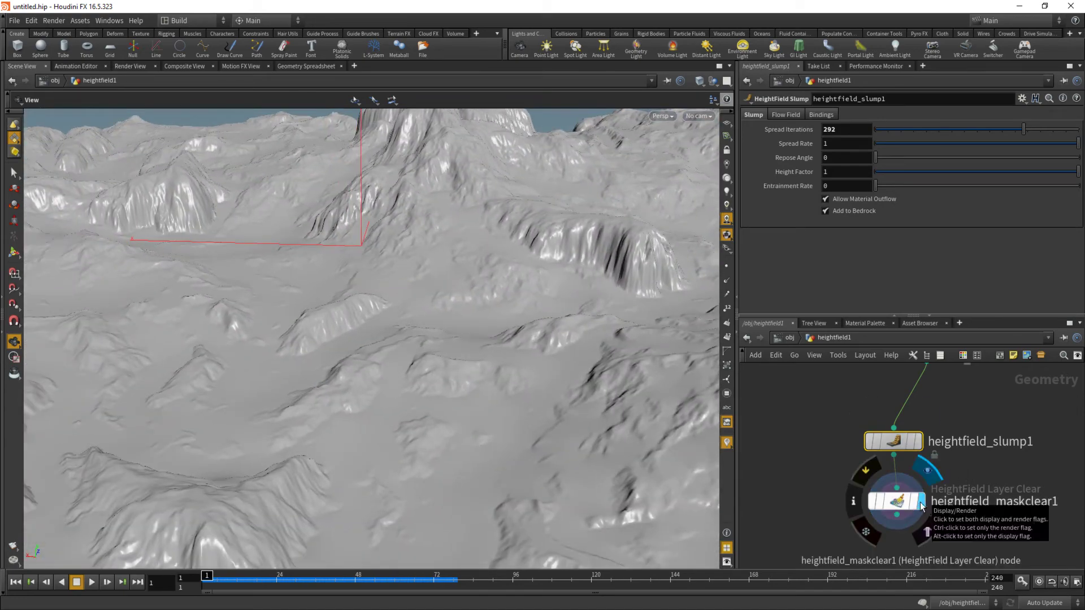
click(919, 441)
drag(369, 382, 295, 327)
right_drag(296, 327, 492, 366)
mouse_move(492, 366)
mouse_down()
mouse_move(634, 376)
mouse_move(597, 435)
mouse_move(496, 368)
mouse_up()
right_drag(496, 368, 447, 314)
drag(447, 314, 418, 283)
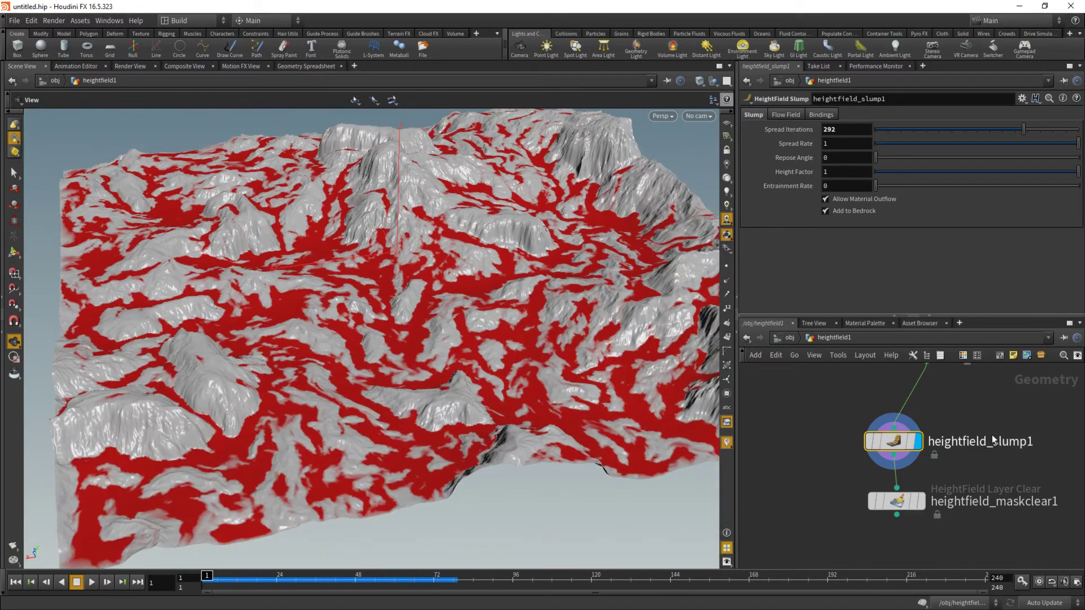
- Pull heightfield_maskclear1 away in the network and rewire its input to heightfield_slump1's output
middle_drag(992, 442, 939, 395)
drag(823, 453, 838, 492)
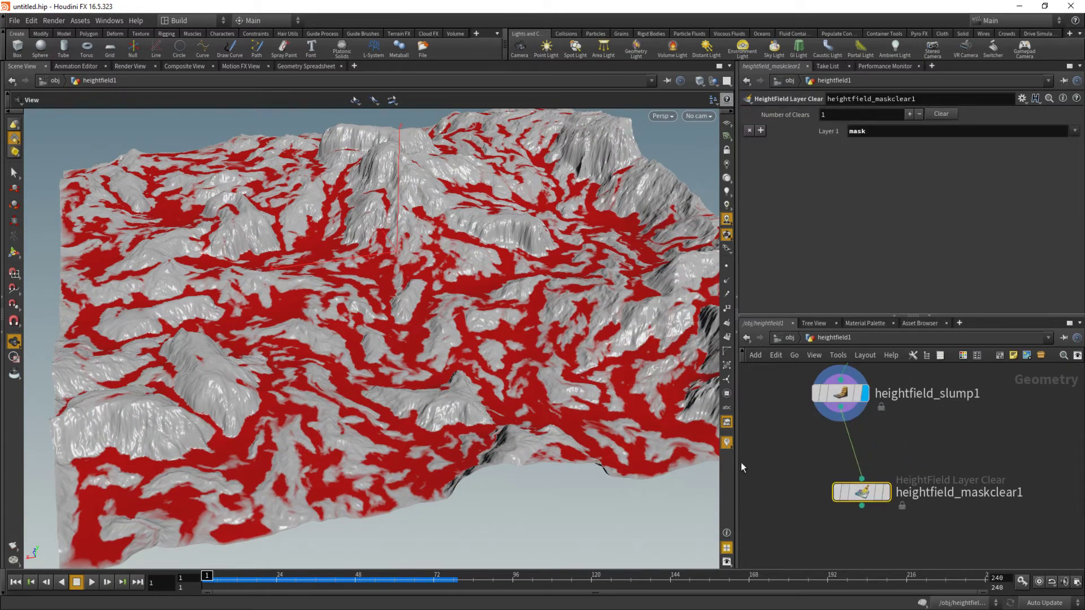
drag(381, 293, 394, 366)
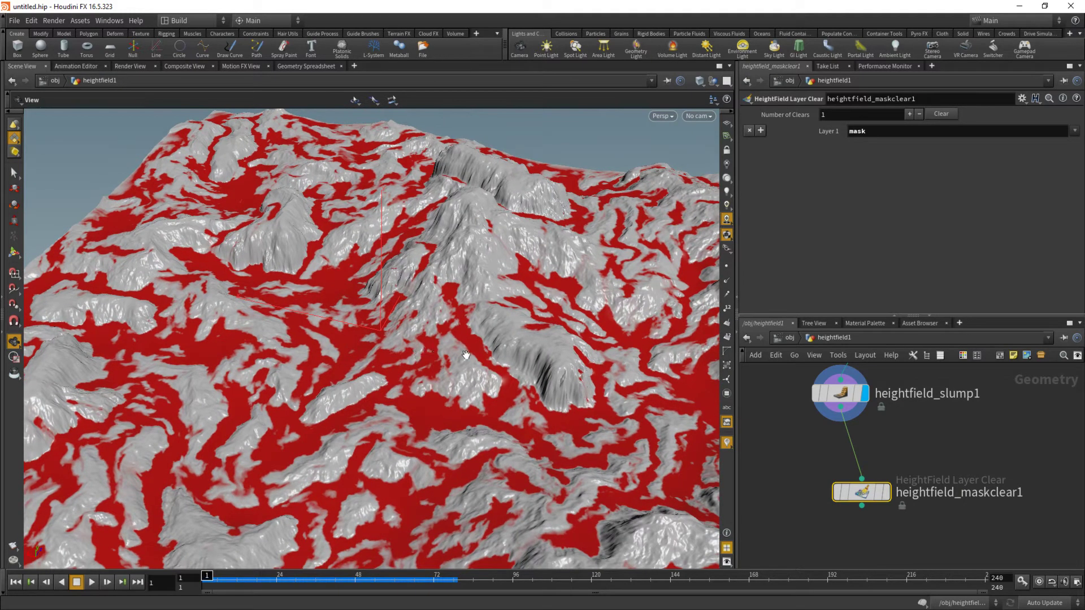
middle_drag(908, 473, 957, 443)
drag(913, 468, 1043, 467)
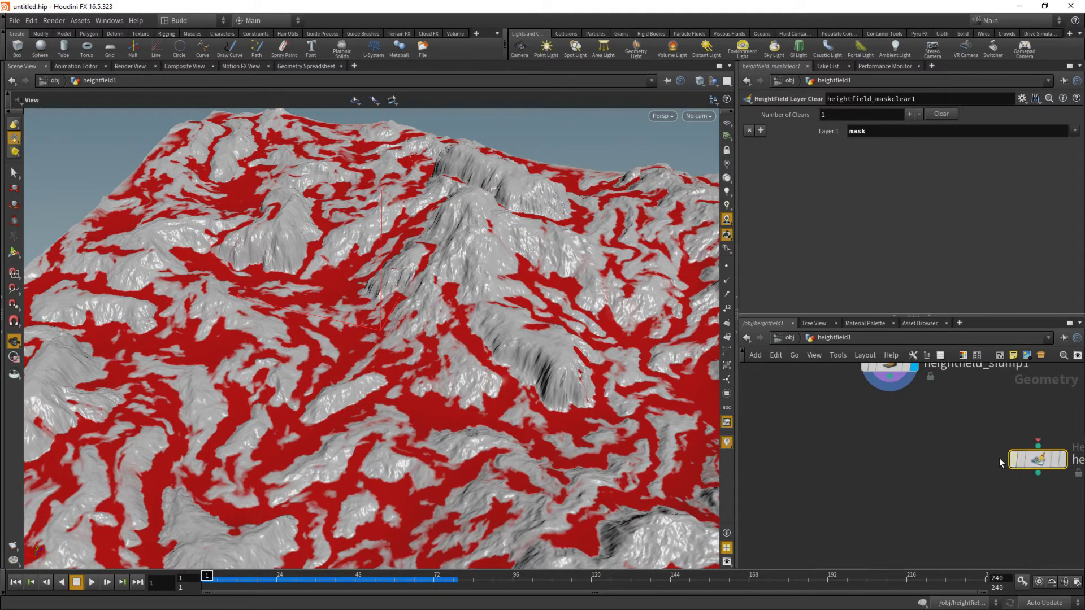
middle_drag(874, 423, 854, 449)
click(1016, 470)
click(870, 402)
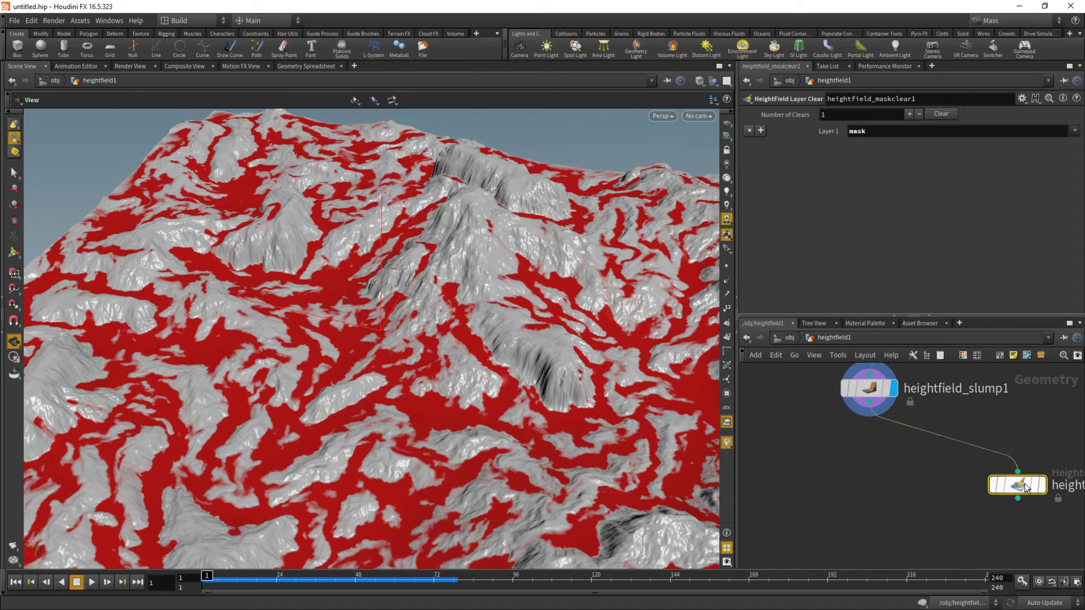
- Place heightfield_maskclear1 beneath heightfield_slump1 and make it the displayed node
drag(1024, 488, 902, 454)
click(917, 452)
middle_drag(900, 471, 935, 442)
click(923, 427)
- Add a HeightField Quick Shade node after heightfield_maskclear1 and display the shaded terrain
click(870, 491)
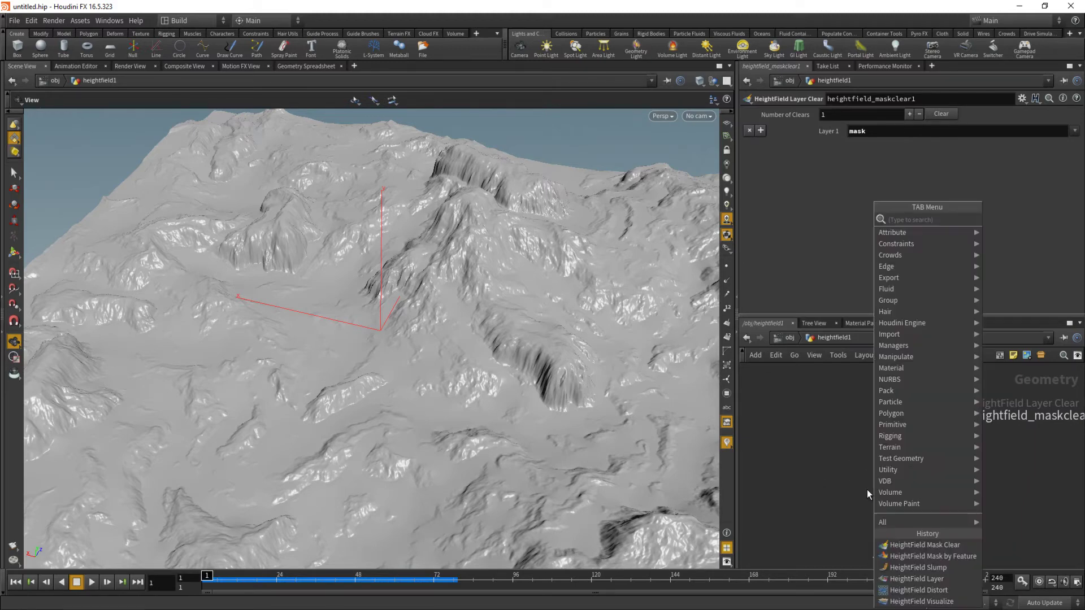
text(quic)
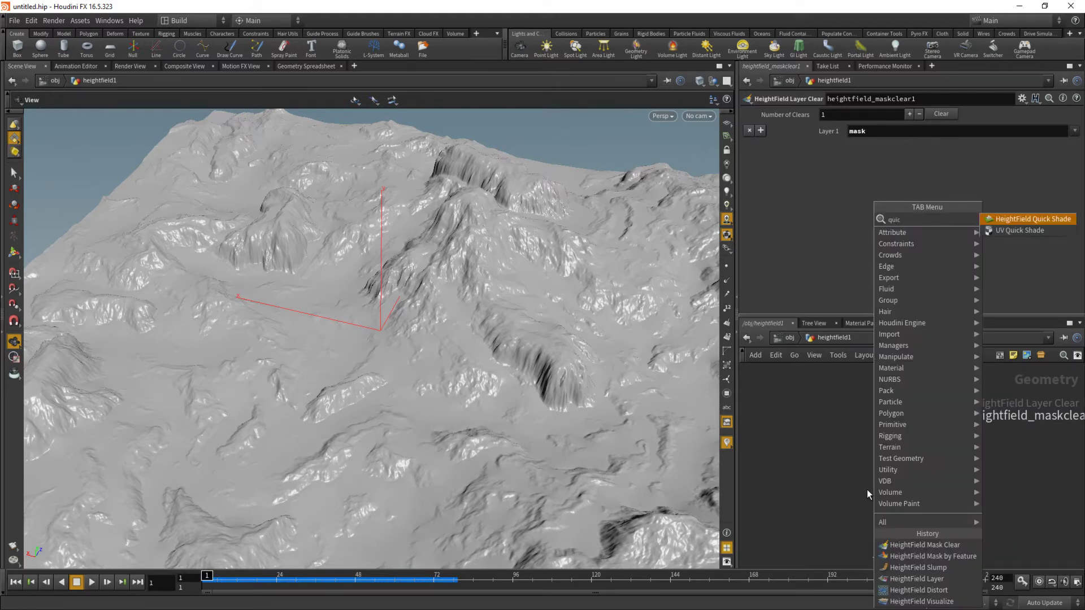
key(Return)
click(871, 491)
mouse_move(898, 493)
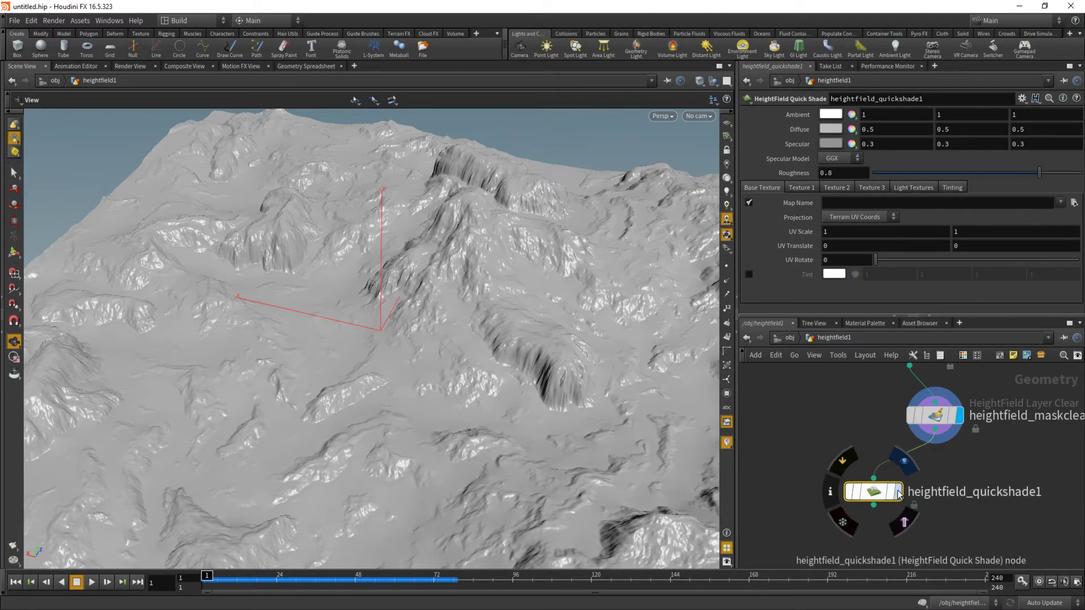
mouse_move(548, 335)
mouse_down()
mouse_move(552, 387)
mouse_move(530, 339)
mouse_up()
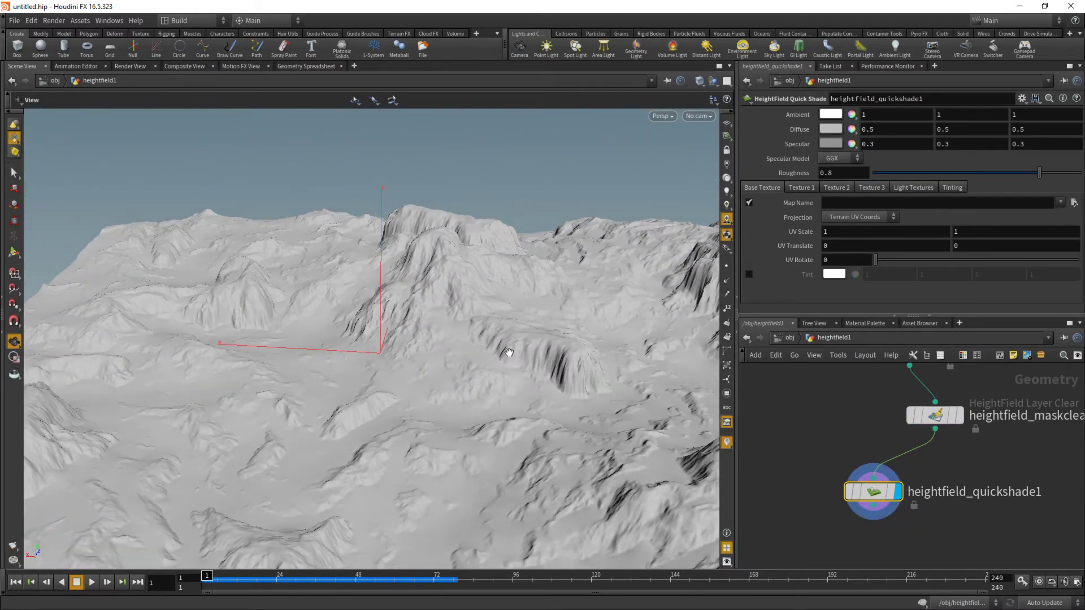
middle_drag(530, 339, 485, 252)
right_drag(485, 251, 446, 264)
drag(446, 263, 537, 308)
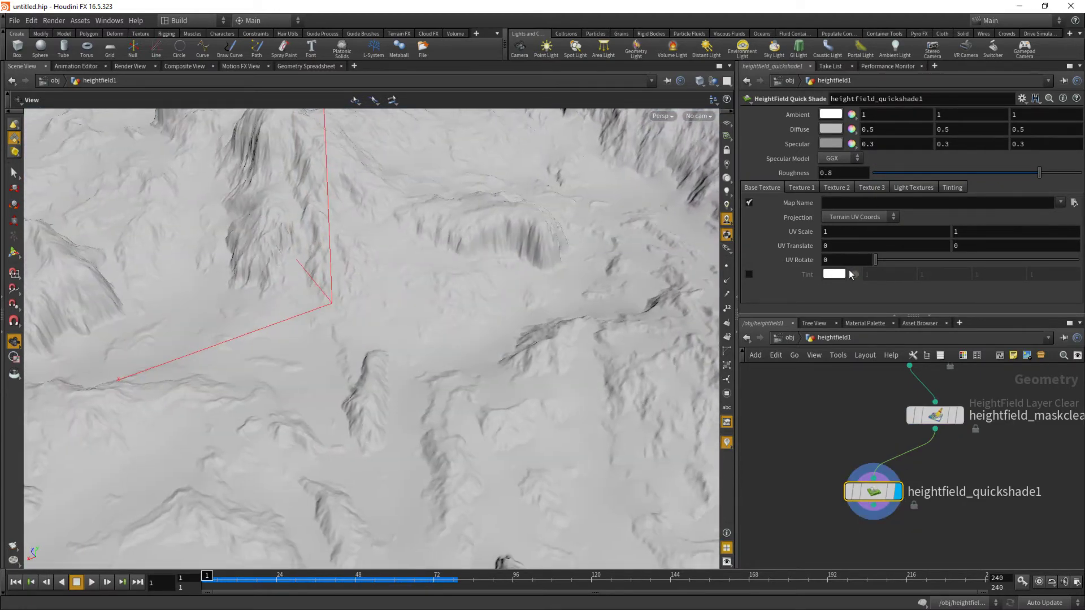
- Examine the Quick Shade's texture settings, including the layers offered as Terrain Mask for Texture 2, and the shaded terrain
click(803, 187)
click(837, 187)
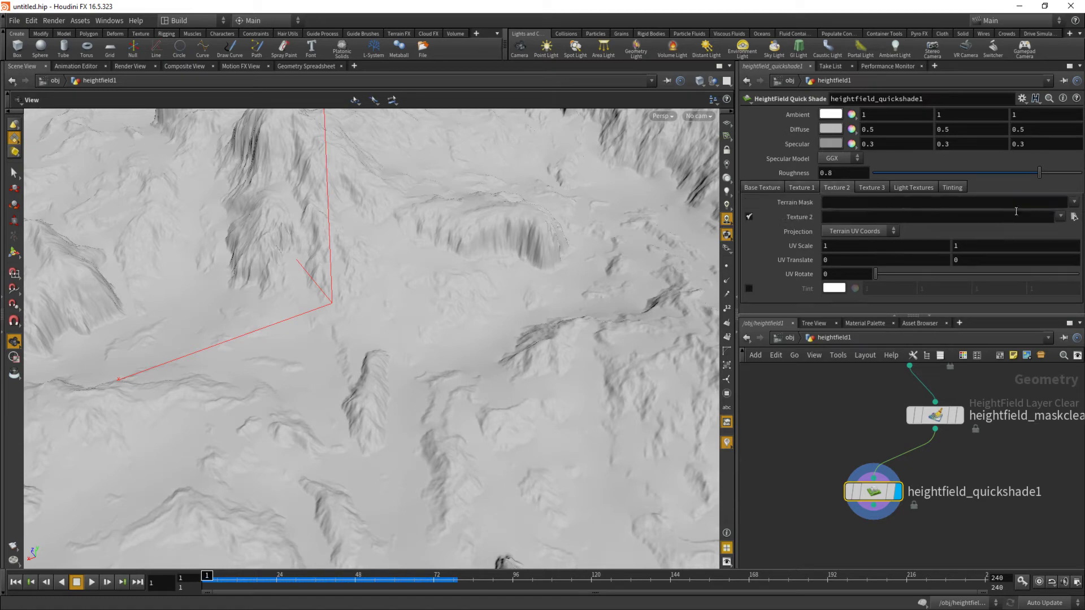
click(1060, 217)
click(1061, 216)
click(1075, 202)
click(1076, 204)
click(1073, 203)
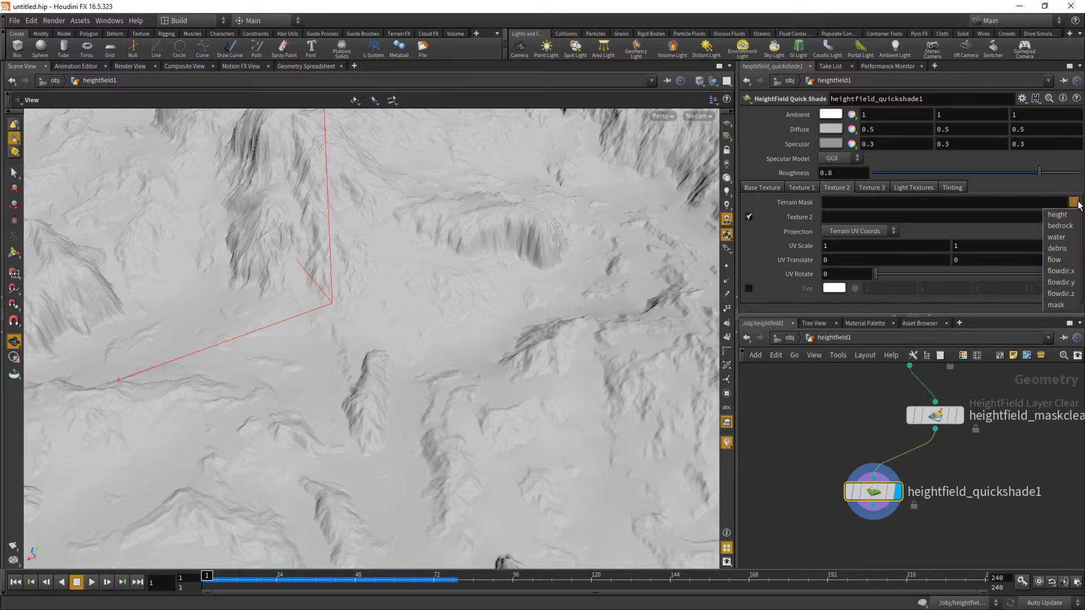
click(1077, 203)
mouse_move(476, 291)
right_down()
mouse_move(353, 309)
mouse_move(473, 300)
right_up()
mouse_move(472, 300)
mouse_down()
mouse_move(438, 265)
mouse_move(460, 315)
mouse_move(347, 327)
mouse_move(443, 266)
mouse_move(469, 286)
mouse_up()
click(756, 187)
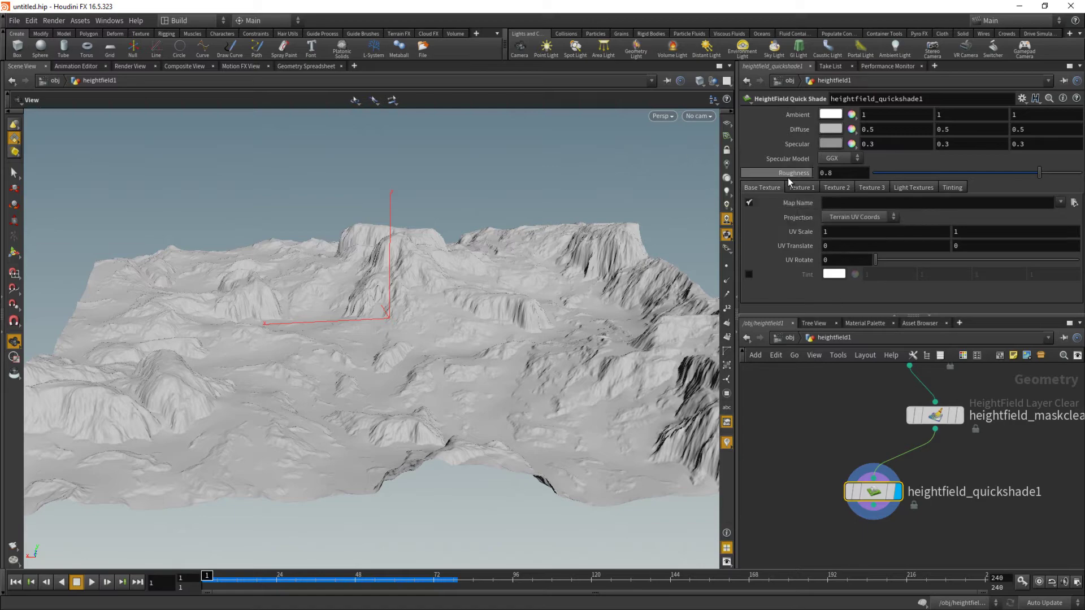
drag(549, 254, 473, 297)
middle_drag(473, 297, 453, 234)
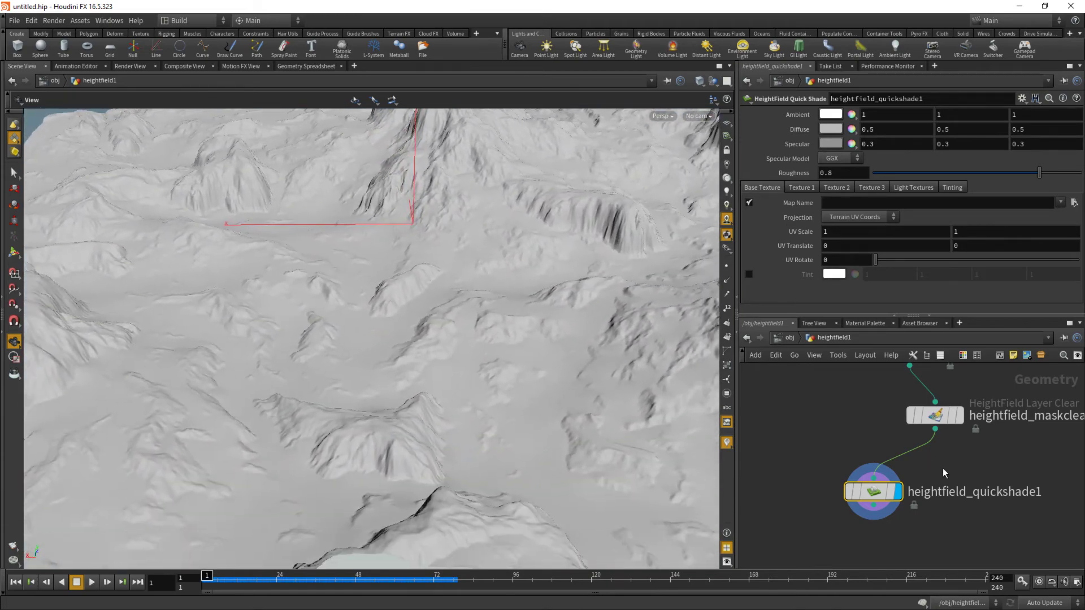
middle_drag(937, 476, 933, 414)
drag(865, 430, 865, 454)
middle_drag(978, 419, 884, 460)
middle_drag(923, 495, 959, 393)
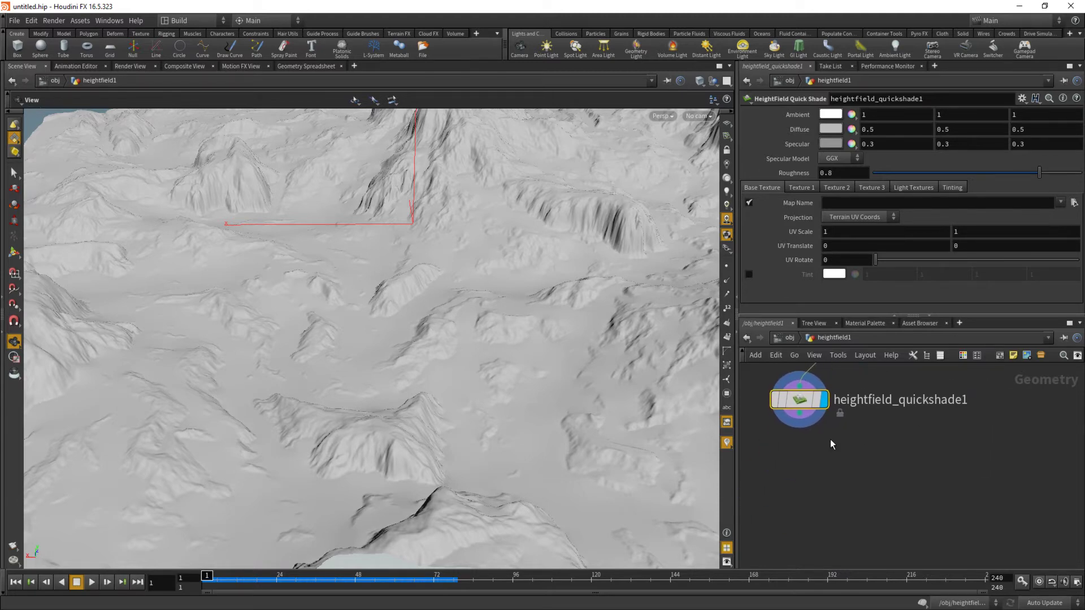
middle_drag(840, 441, 830, 525)
click(827, 382)
middle_drag(910, 431, 904, 497)
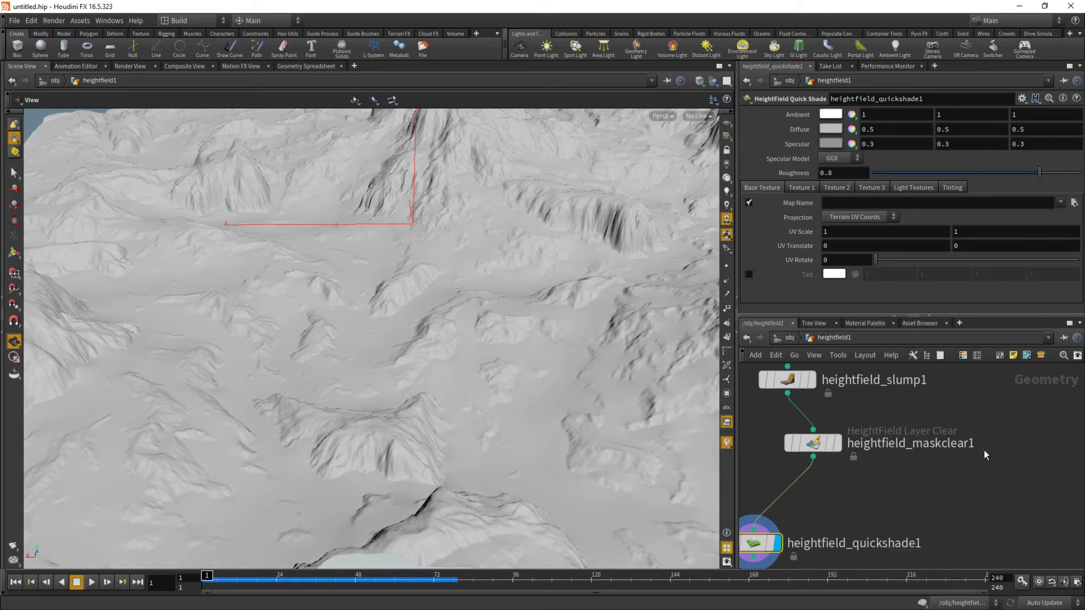
- Align heightfield_maskclear1 above heightfield_quickshade1 and add a Null node wired to heightfield_slump1's output
key(Escape)
key(l)
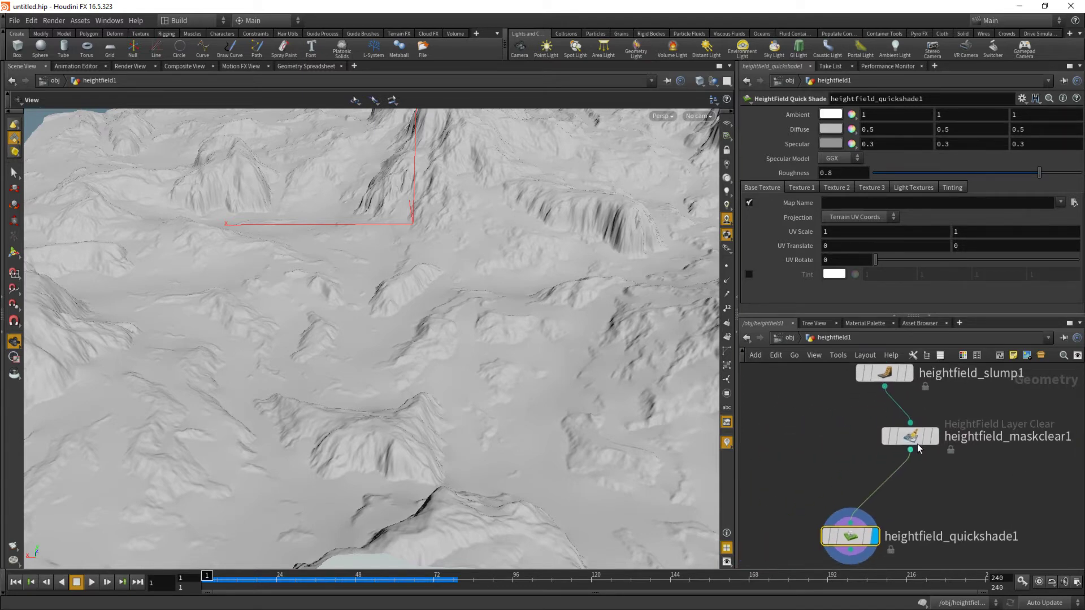
key(Tab)
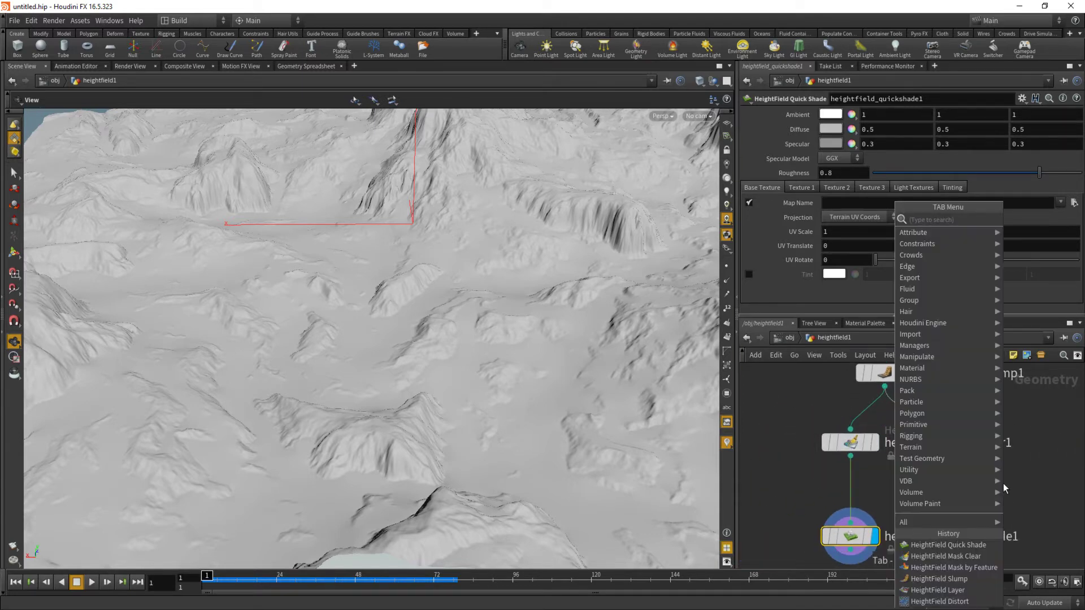
text(nul)
key(Return)
click(1002, 484)
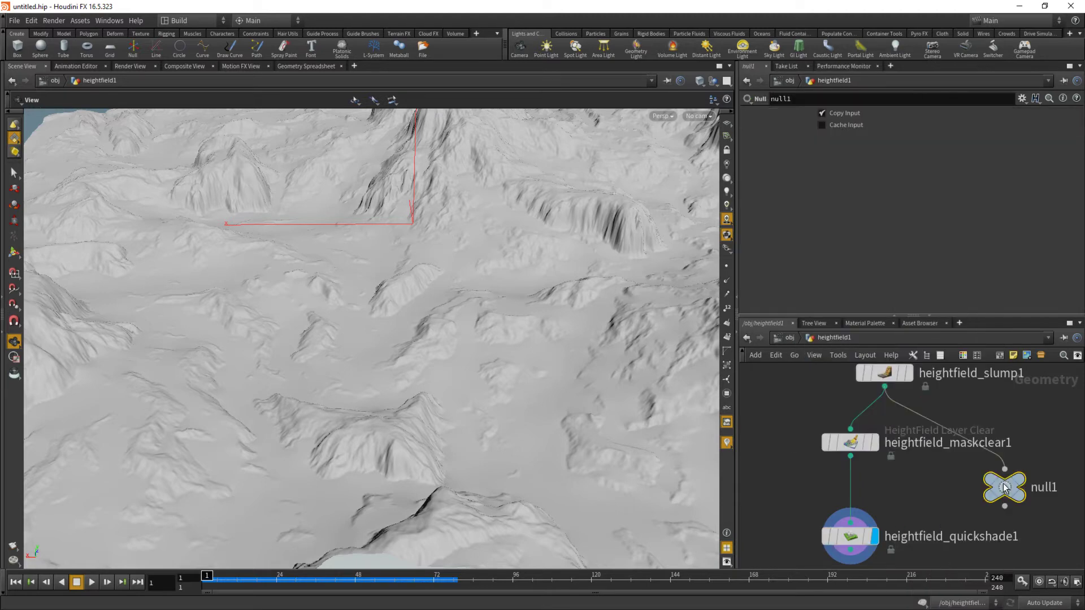
- Color the Null node dark green and rename it Out_Terrain
key(c)
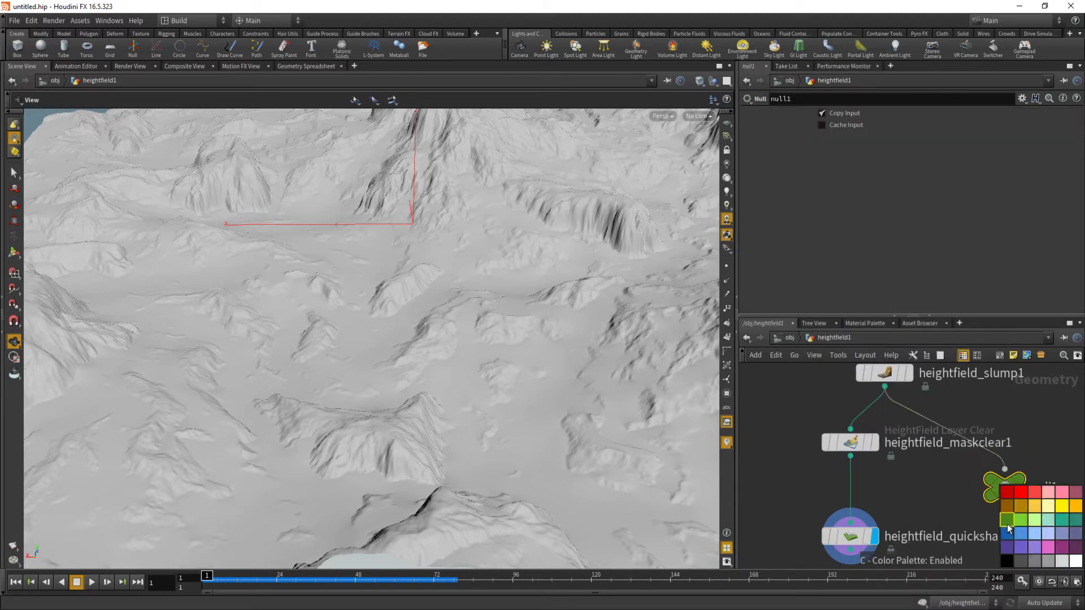
middle_drag(956, 504, 880, 494)
click(971, 479)
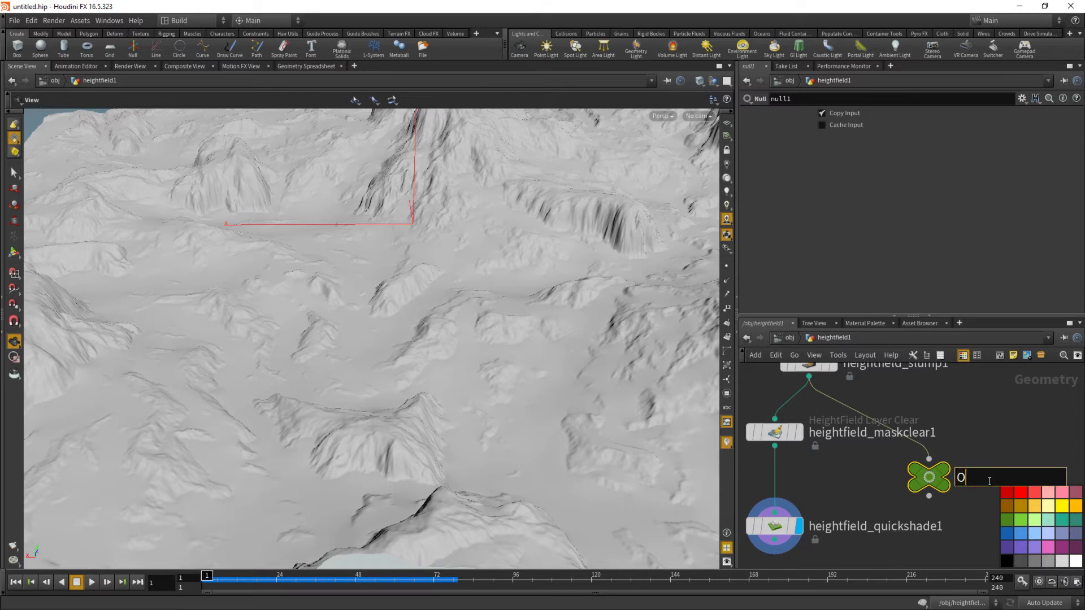
text(Out_Terrain)
key(Return)
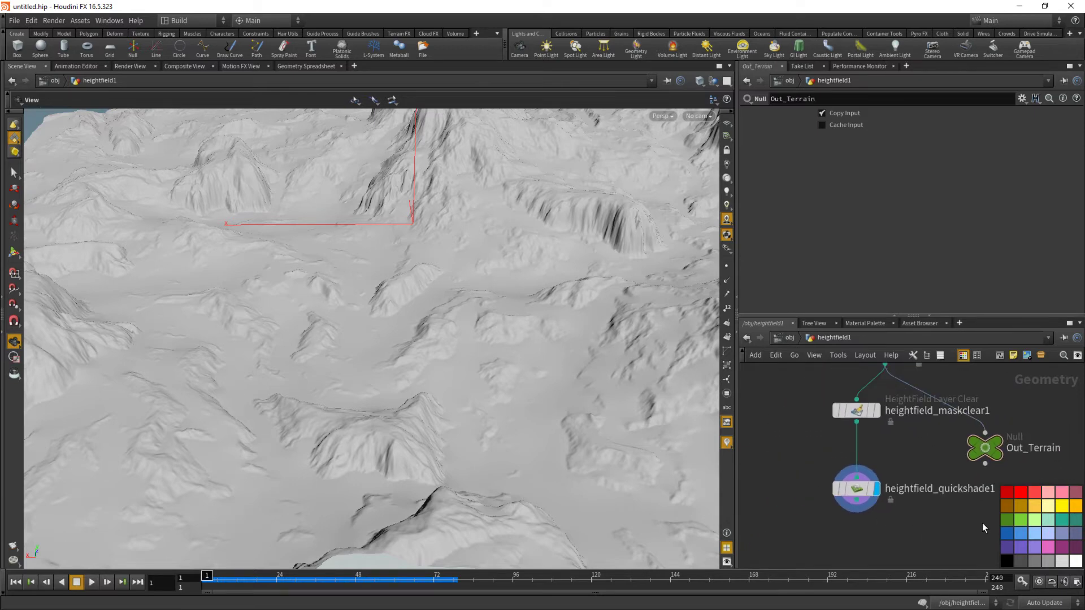
key(c)
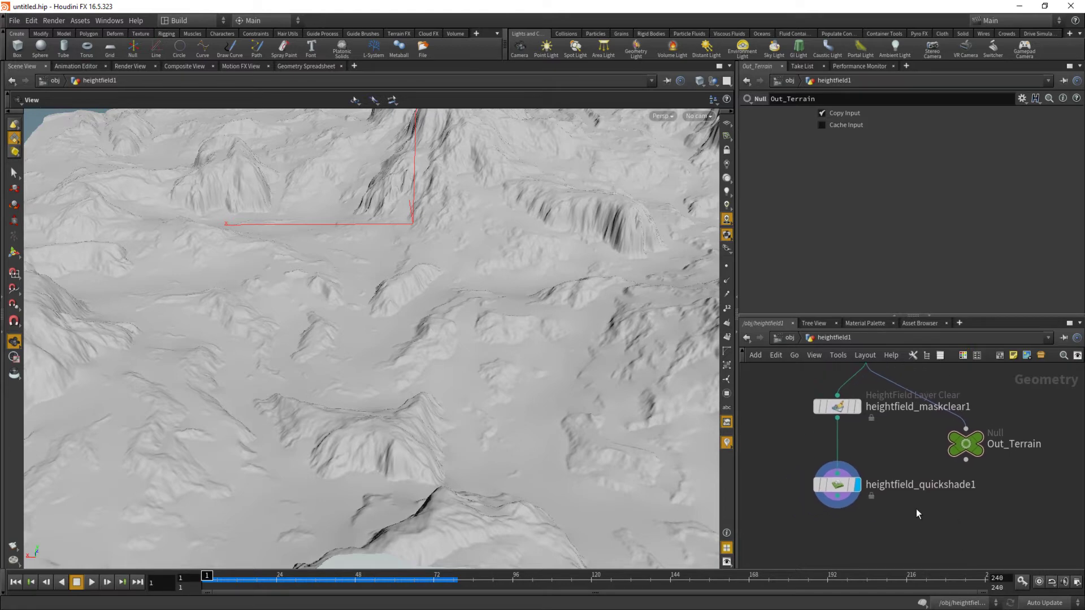
- Add a COP2 Network node below Out_Terrain inside heightfield1
key(Tab)
text(cop)
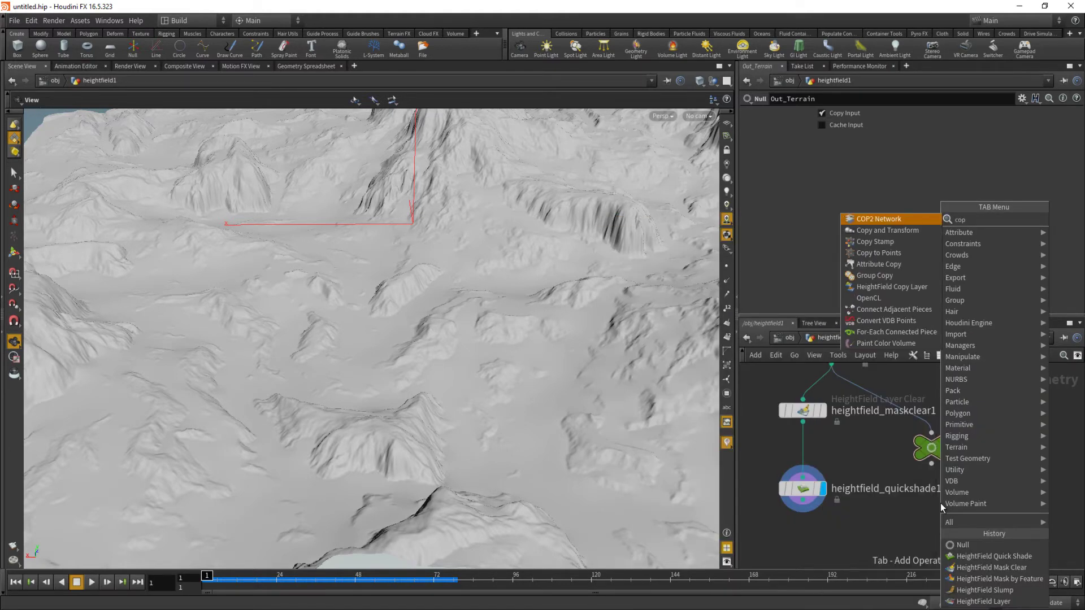
key(Return)
click(946, 504)
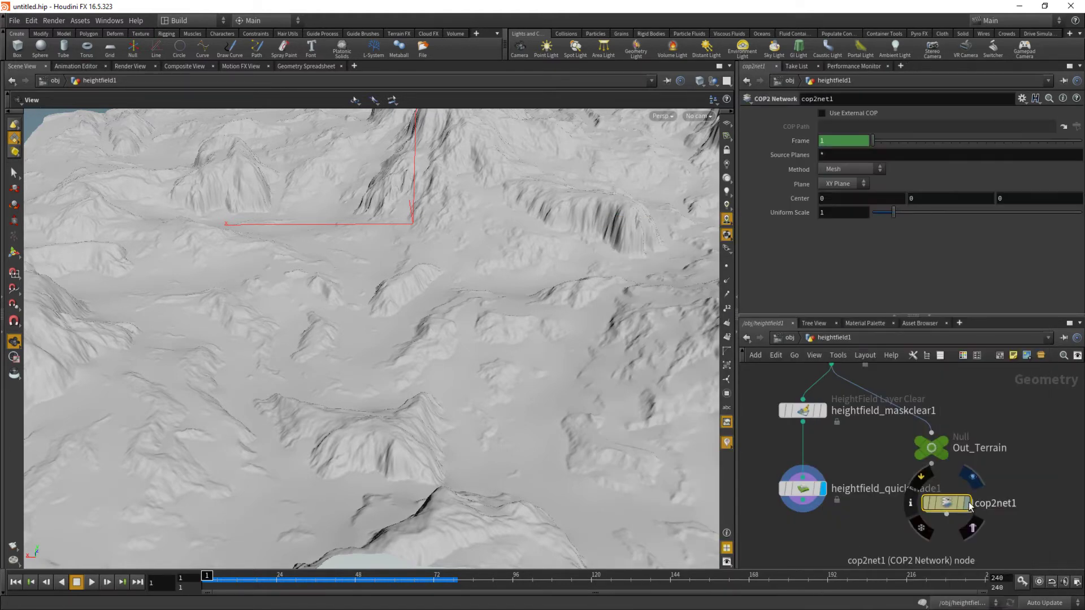
right_drag(434, 371, 337, 383)
drag(337, 383, 459, 403)
right_drag(460, 403, 493, 421)
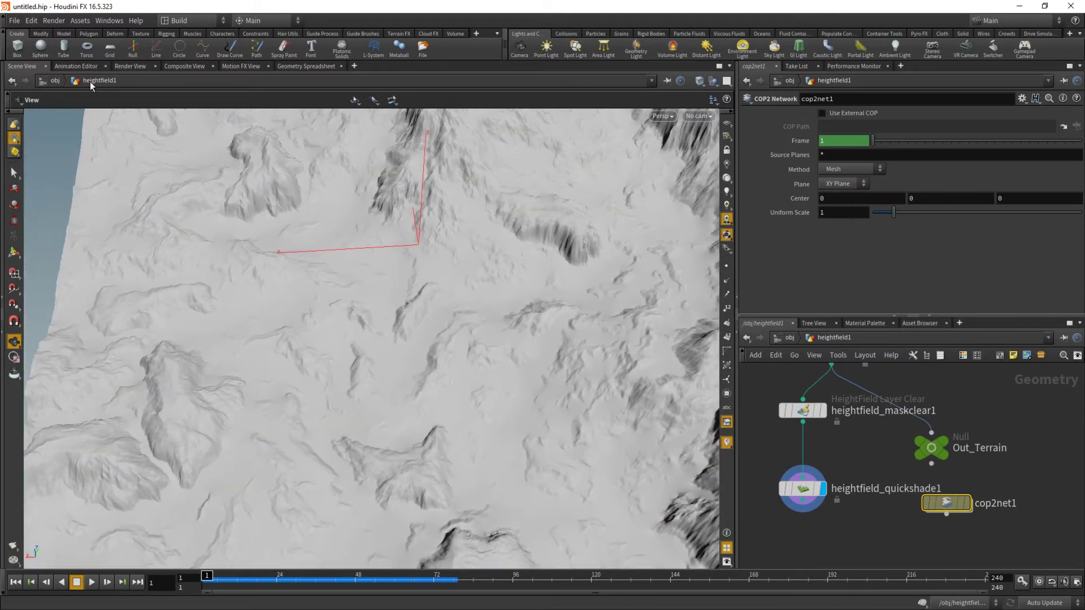
- Check the Render View and Composite View, and return to the Scene View and the network inside heightfield1
click(125, 67)
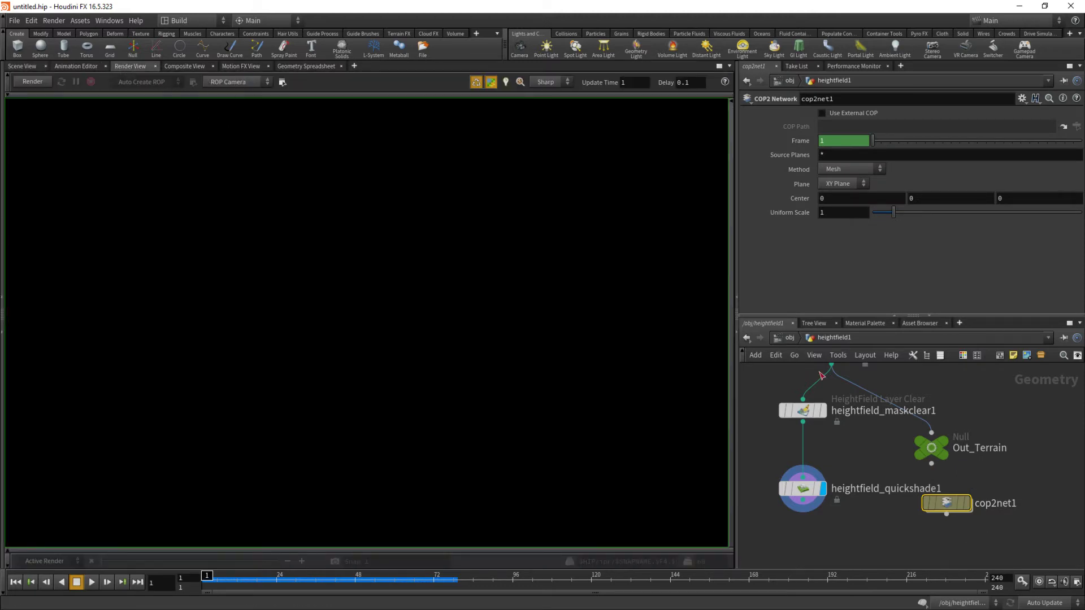
click(184, 66)
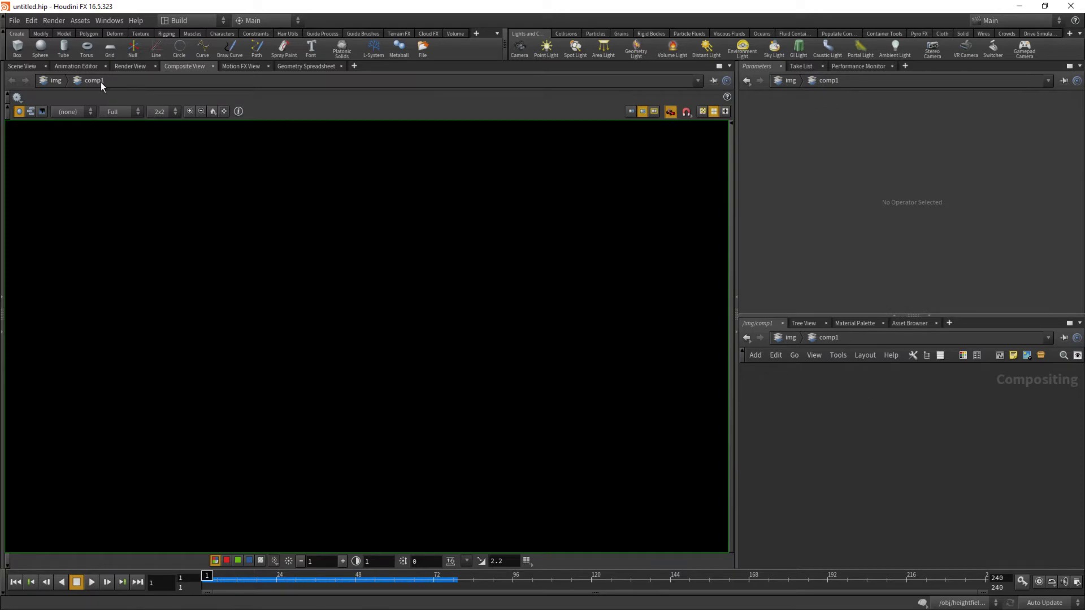
click(23, 66)
alt+drag(550, 364, 490, 315)
click(774, 338)
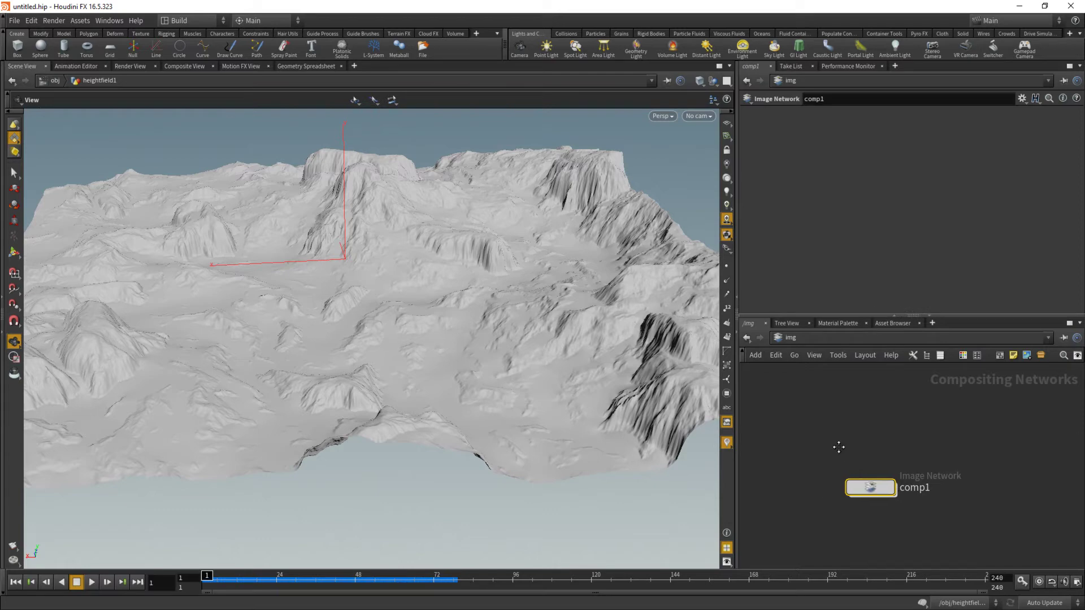
click(791, 337)
click(800, 386)
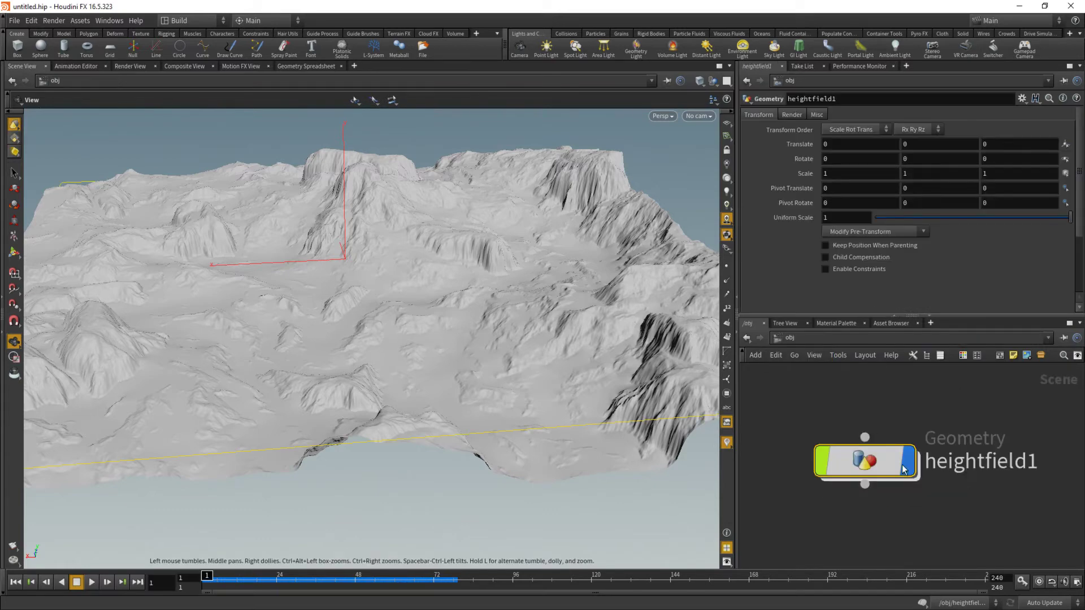
double_click(884, 461)
scroll(416, 307, up, 5)
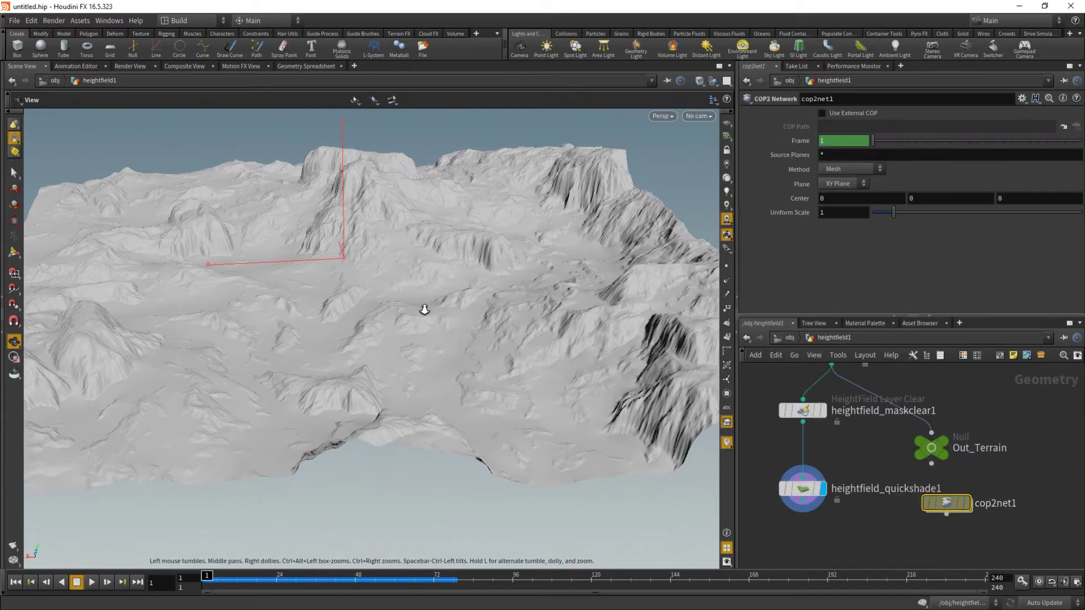
- Go inside cop2net1, add a Noise node and show its image in the Composite View
mouse_move(937, 500)
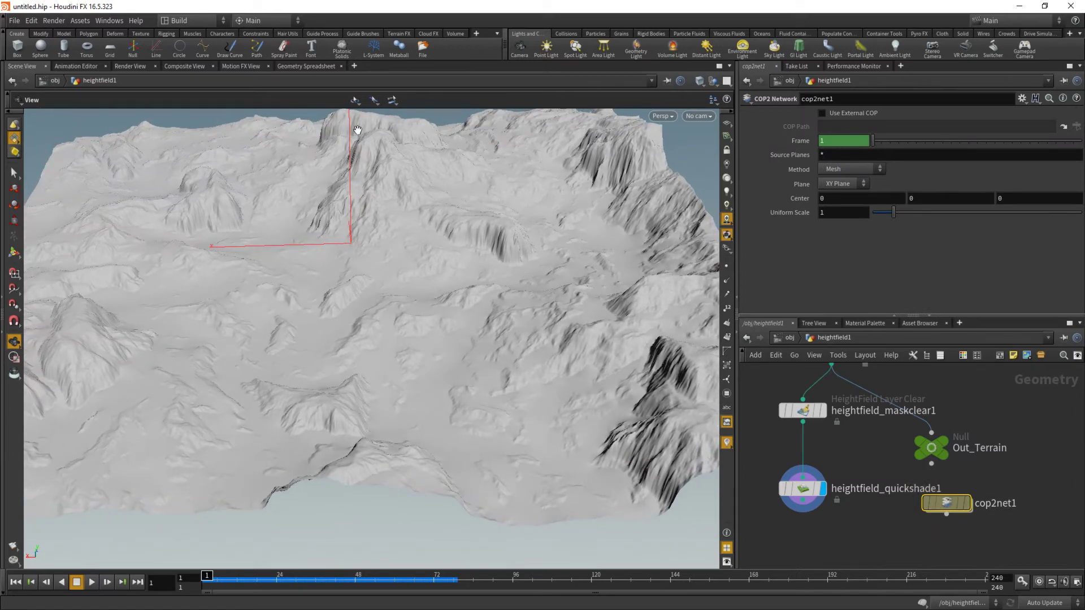
middle_drag(391, 302, 402, 344)
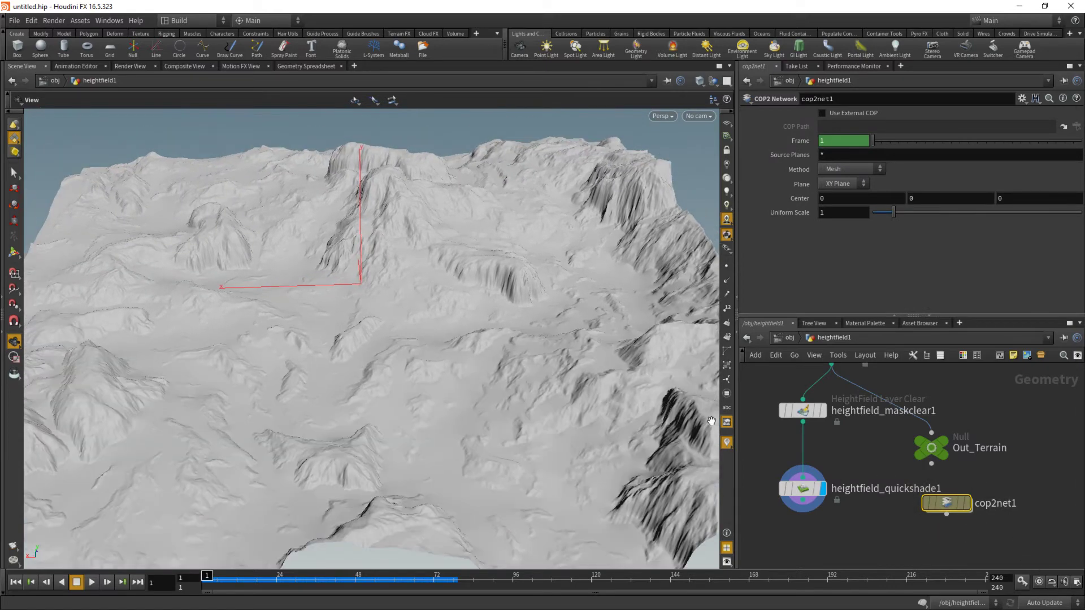
drag(475, 309, 501, 328)
double_click(945, 502)
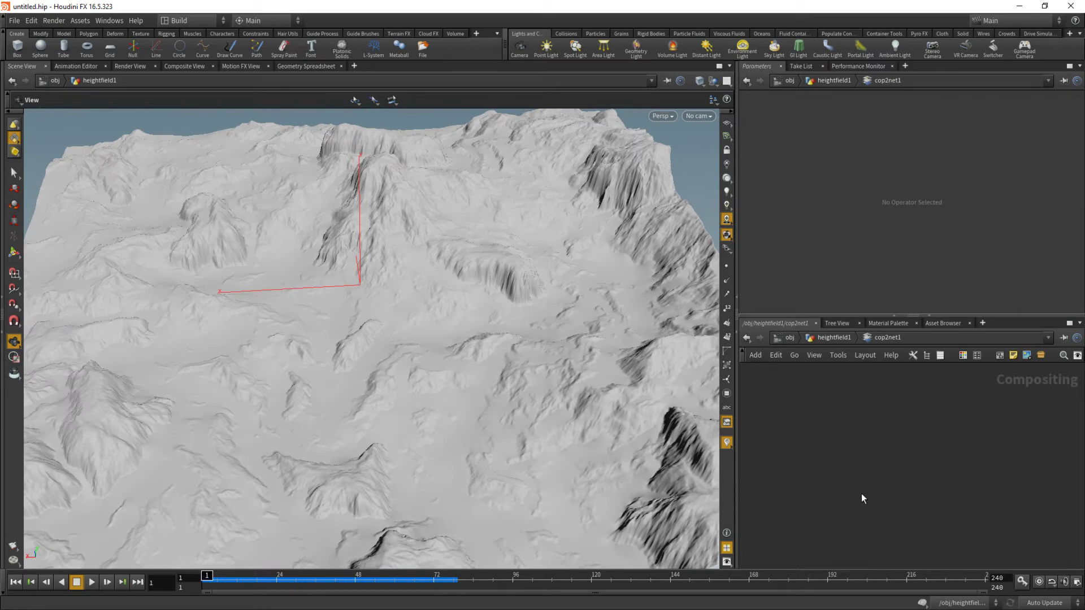
key(Tab)
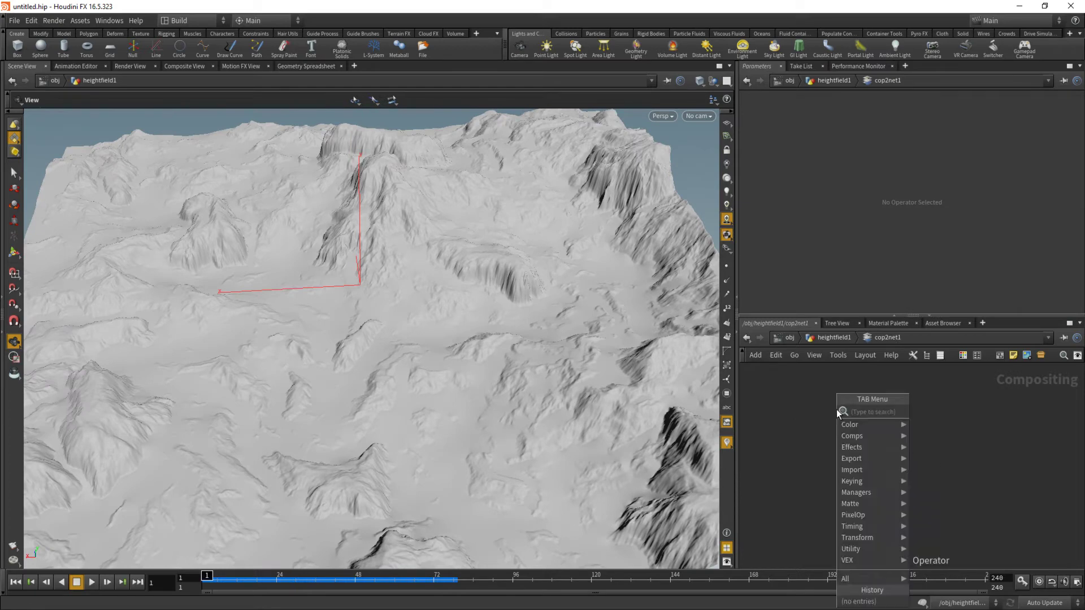
click(836, 409)
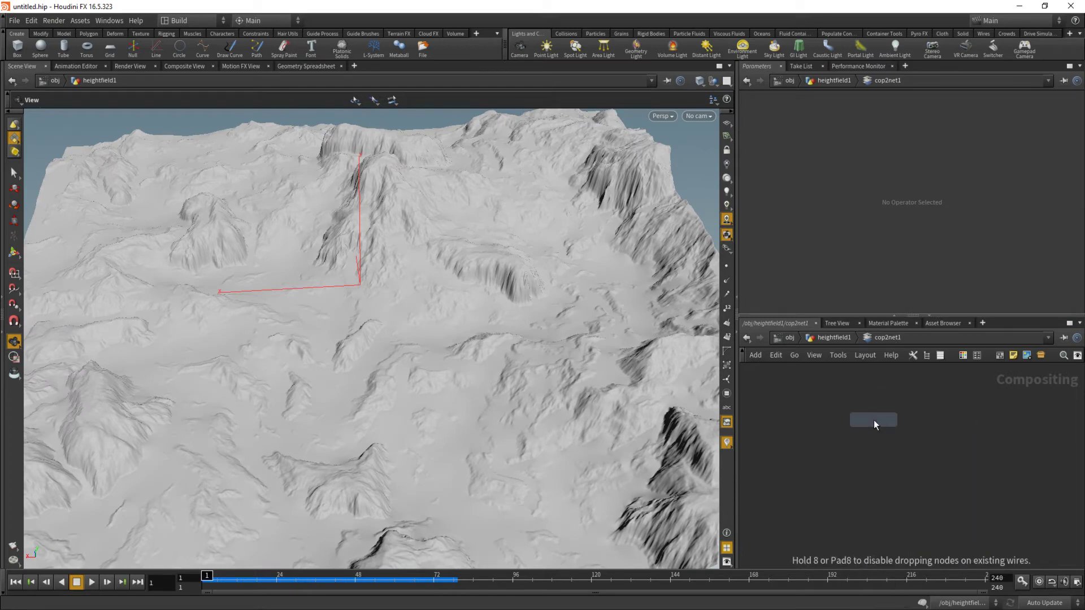
click(866, 419)
middle_drag(958, 483, 925, 474)
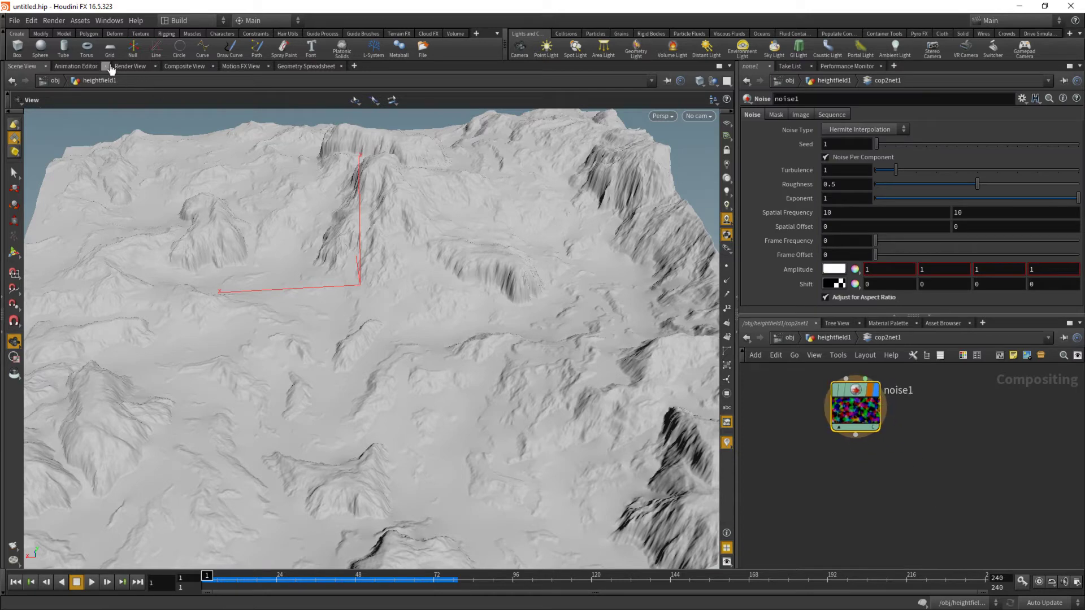
click(125, 67)
click(184, 66)
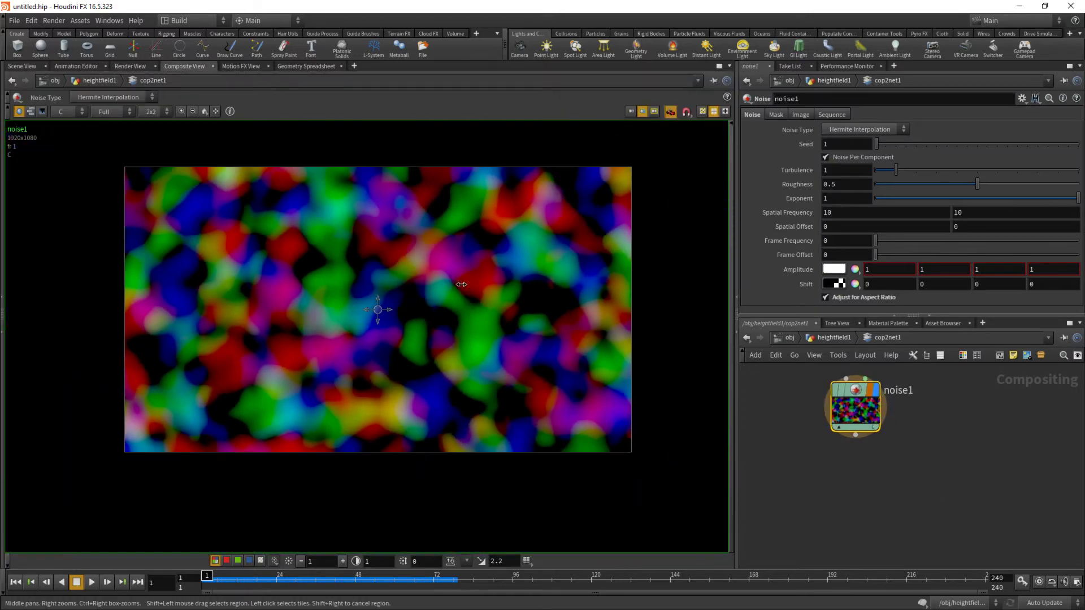
drag(461, 284, 460, 284)
scroll(557, 334, up, 2)
- Add a Null node wired to noise1's output, make it the displayed node and rename it Out_Color
click(856, 435)
click(840, 477)
text(null)
key(Return)
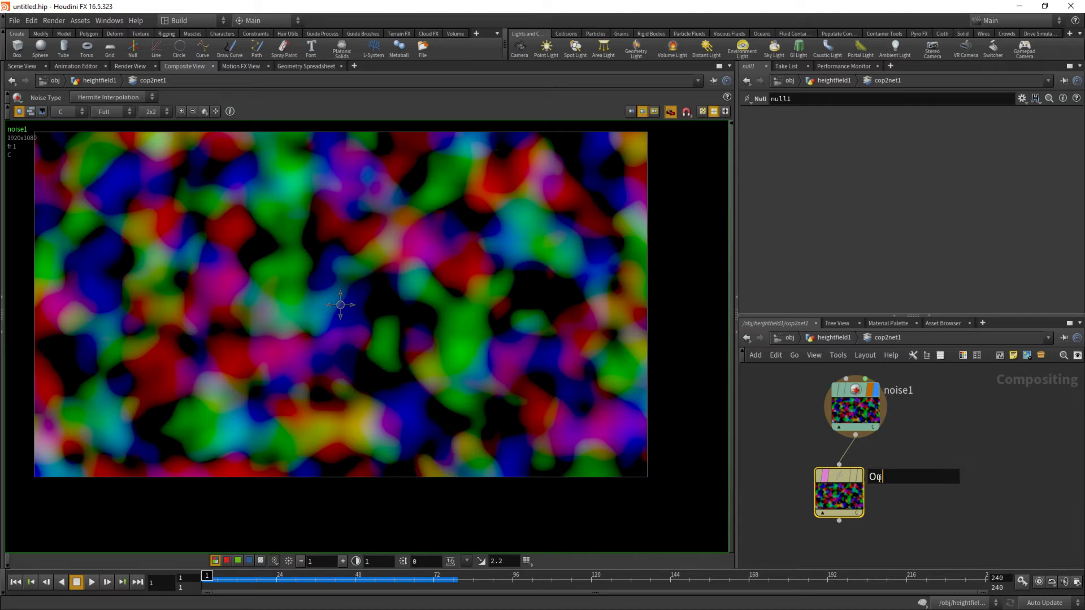
key(Return)
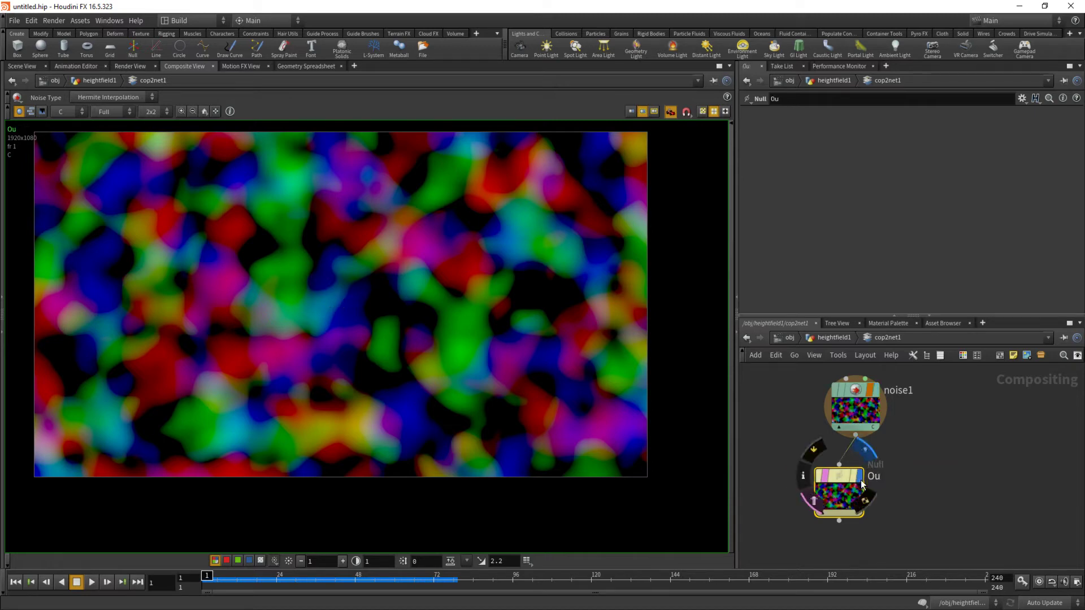
double_click(873, 480)
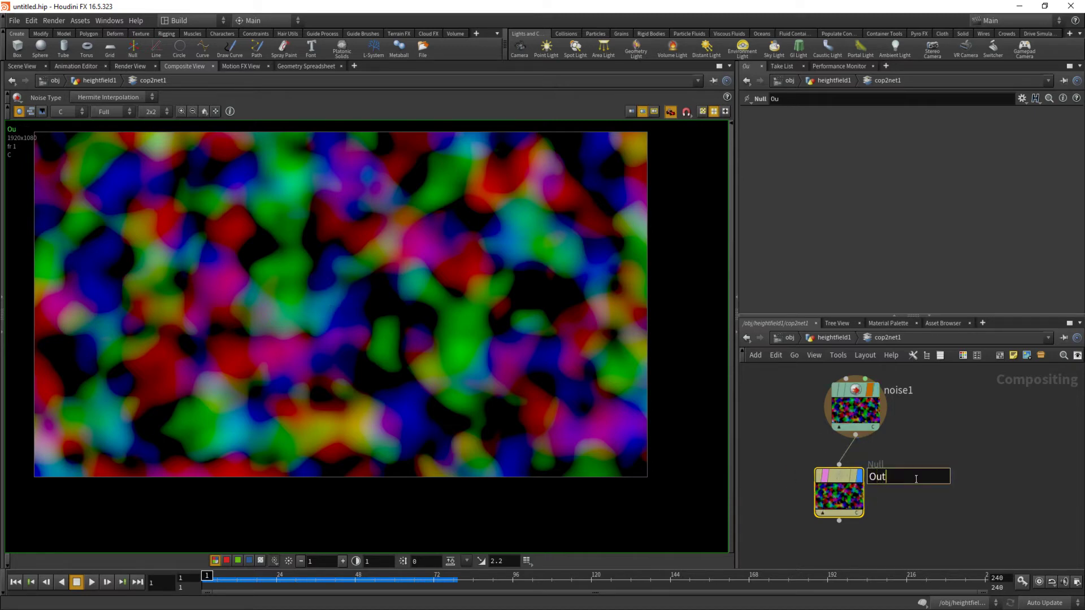
text(t_Color)
key(Return)
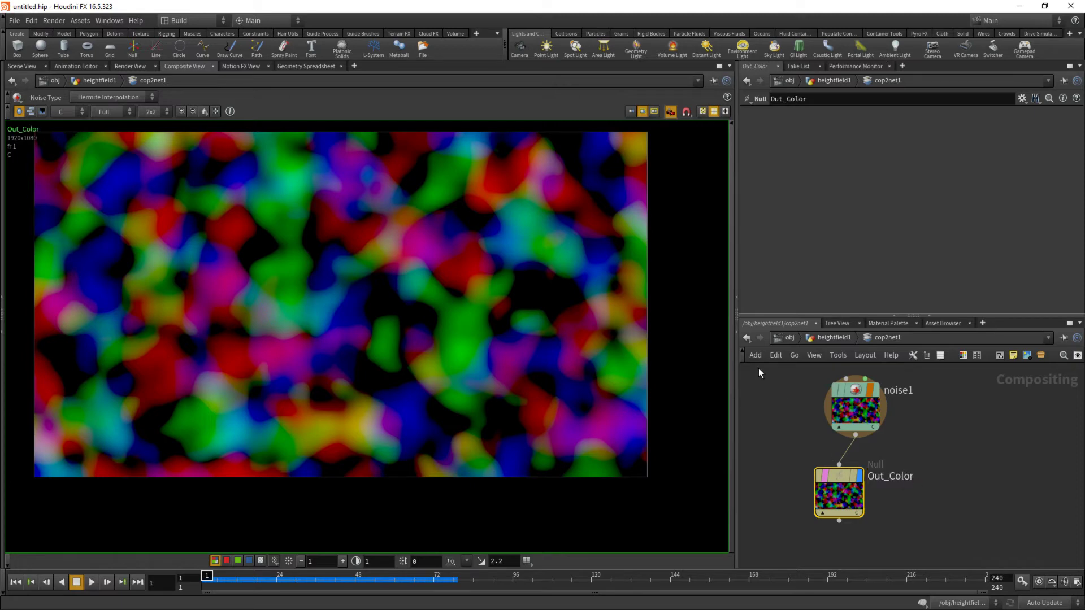
- Back in heightfield1, set heightfield_quickshade1's base texture map name to `op:/obj/heightfield1/cop2net1/Out_Color` and show the Scene View
click(790, 338)
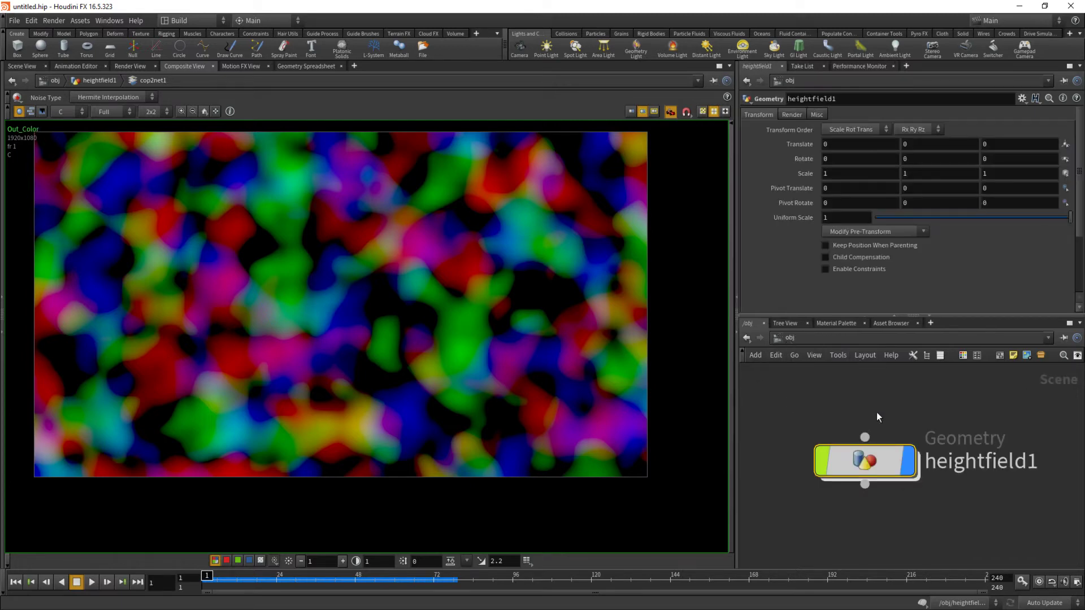
double_click(870, 461)
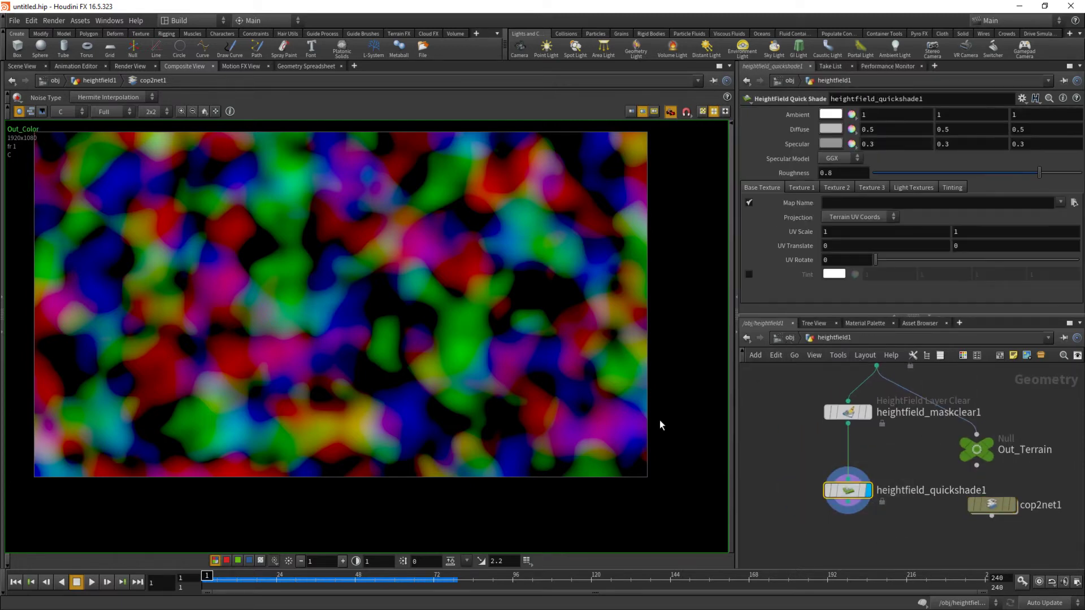
click(21, 67)
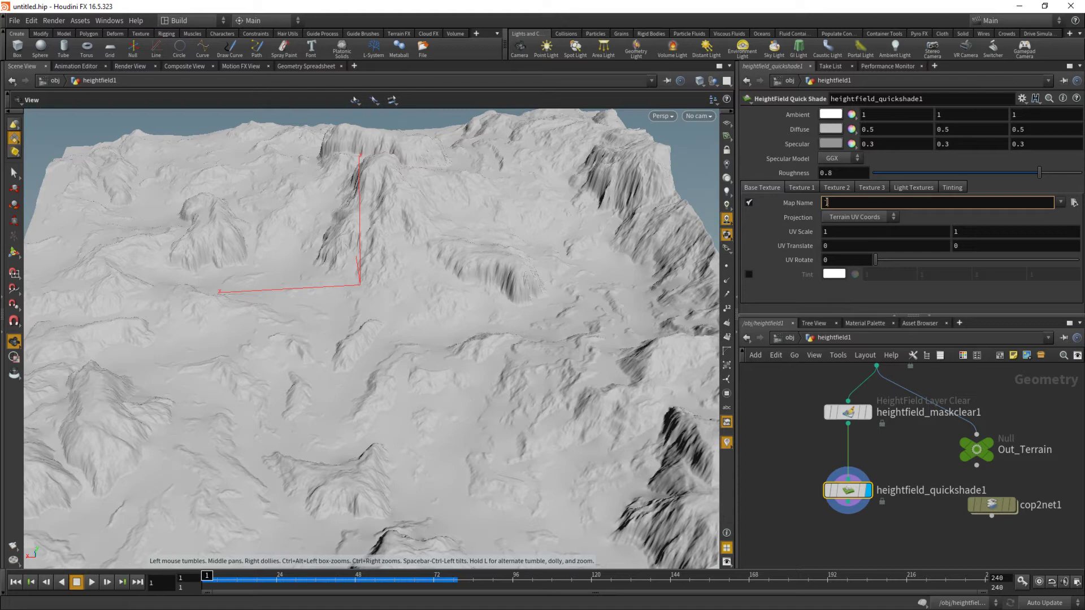
text(op:/obj)
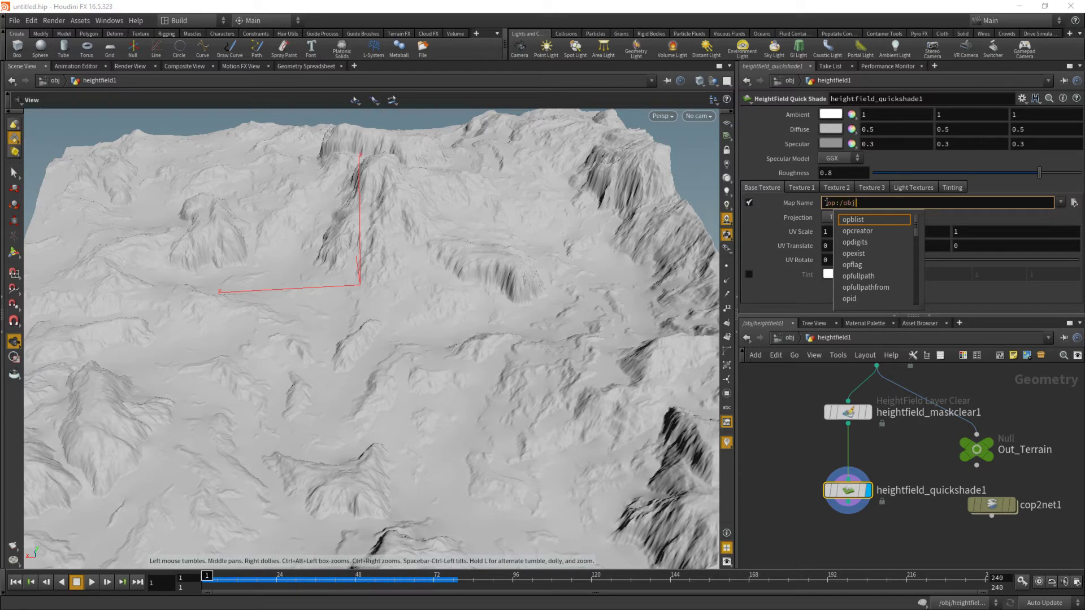
text(/heaightfield1/cop2net1/Out_Color)
key(Return)
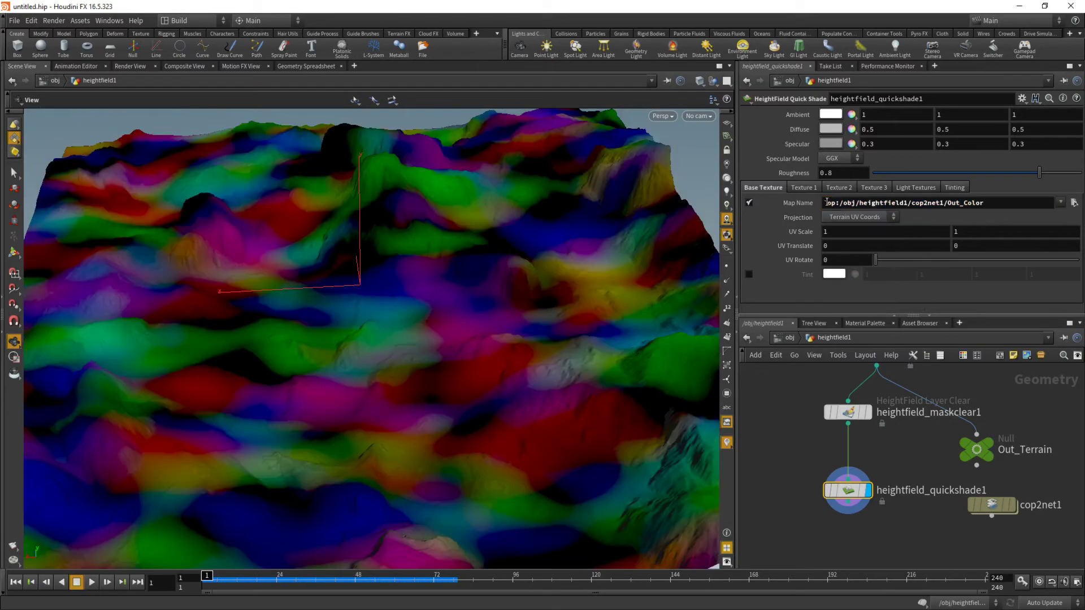
- Examine the noise colors projected on the terrain from several angles and compare them with the nodes inside cop2net1
drag(188, 382, 427, 368)
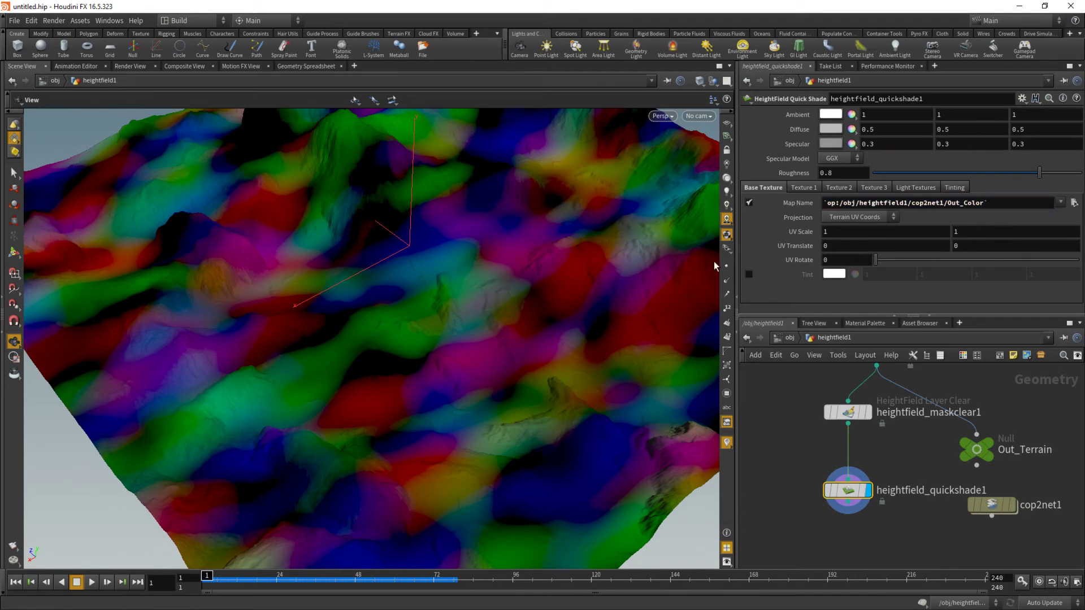
drag(423, 254, 256, 228)
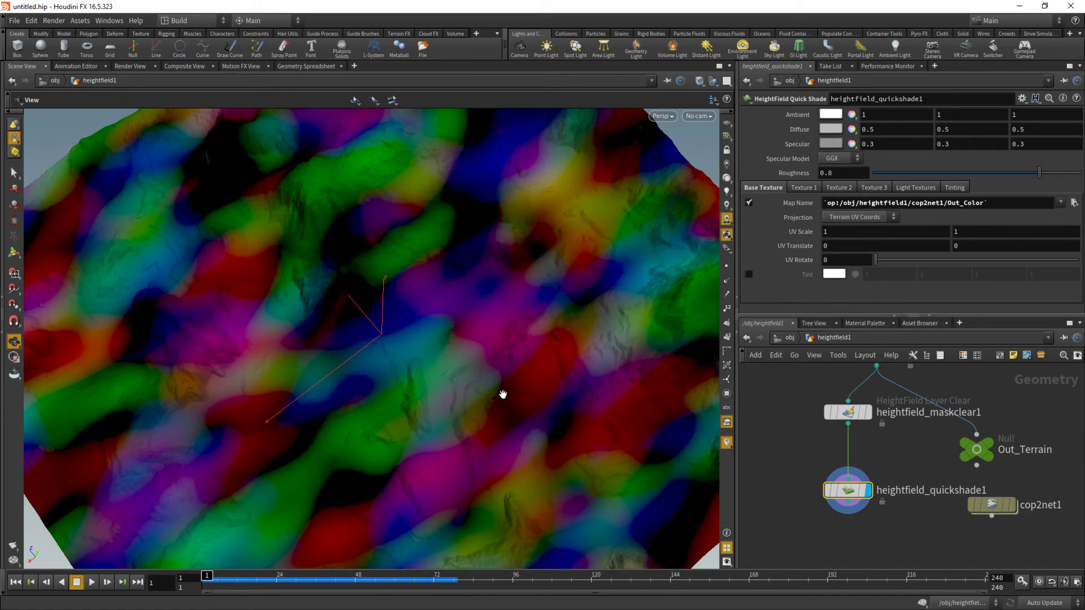
drag(531, 383, 354, 345)
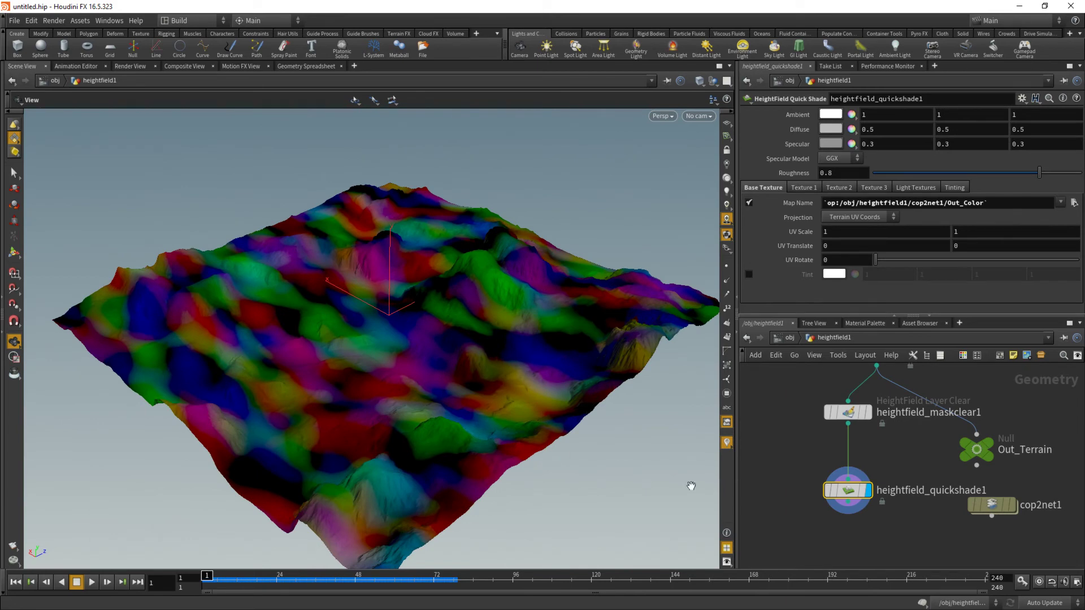
scroll(882, 490, up, 3)
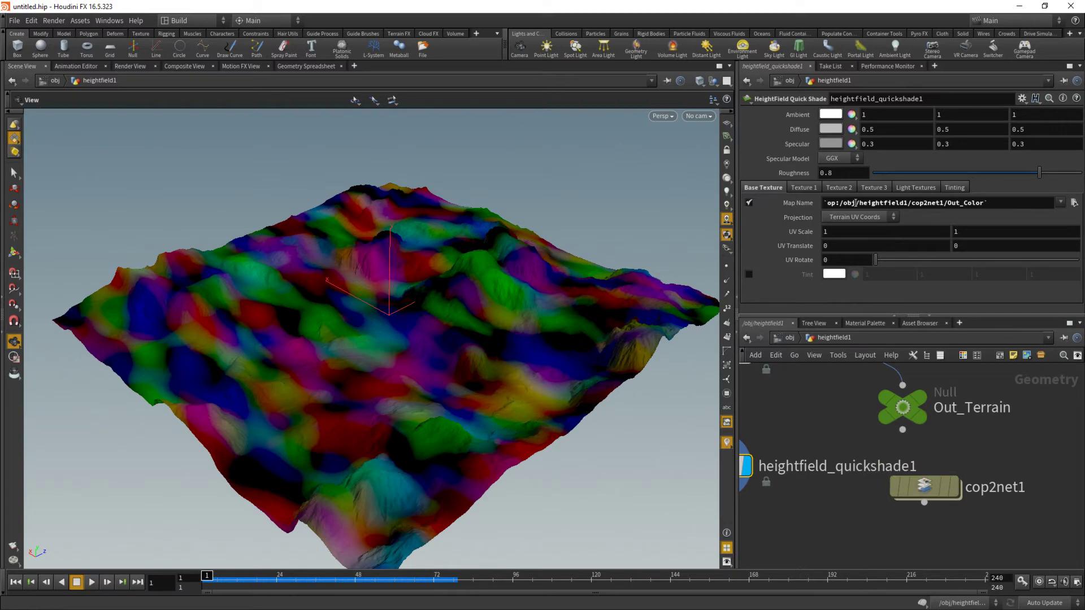
double_click(933, 487)
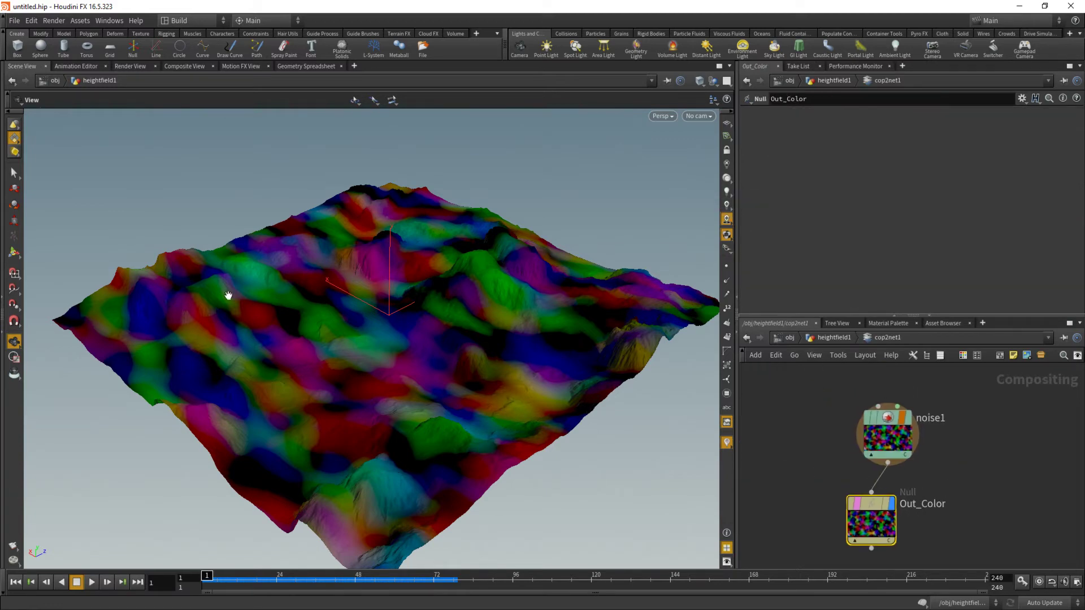
drag(190, 285, 155, 341)
right_drag(154, 341, 191, 322)
drag(192, 322, 223, 265)
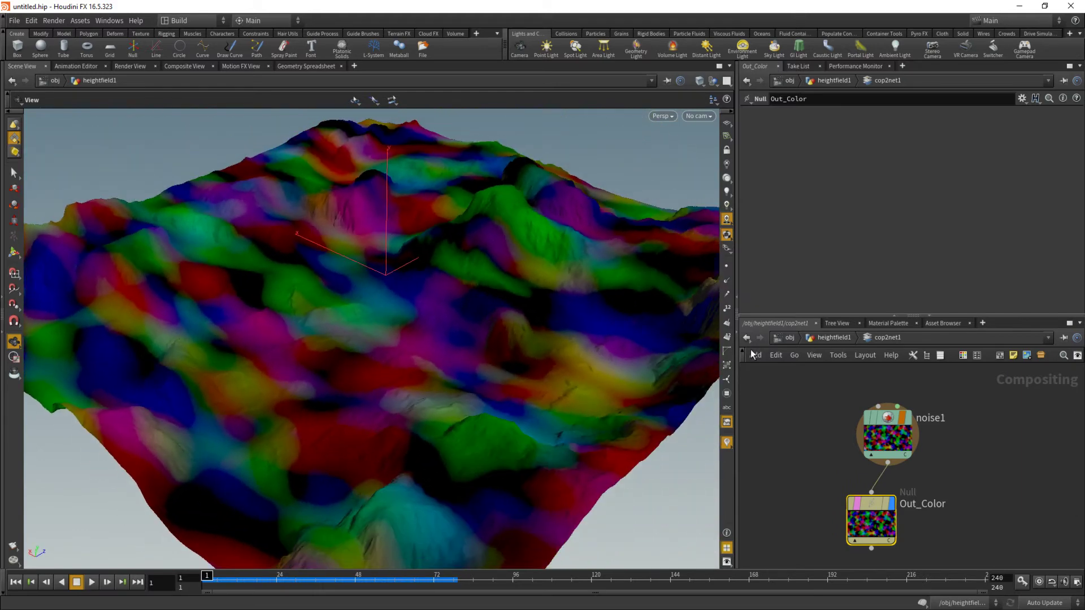
- Return to heightfield1 and check the Texture 1 settings and image chooser of heightfield_quickshade1 without picking a file
click(816, 337)
click(791, 337)
double_click(864, 461)
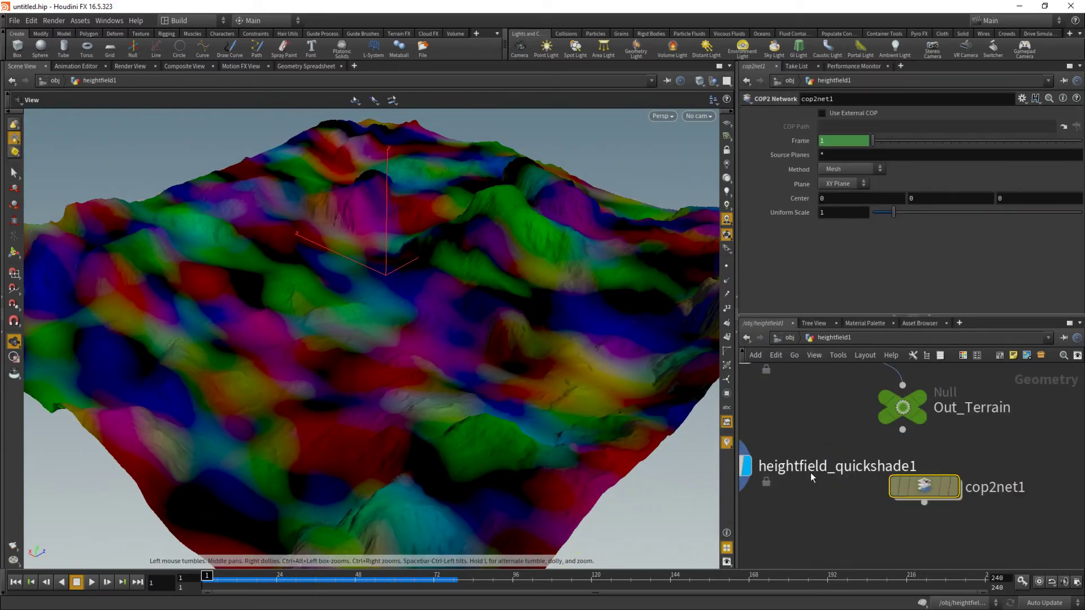
click(882, 493)
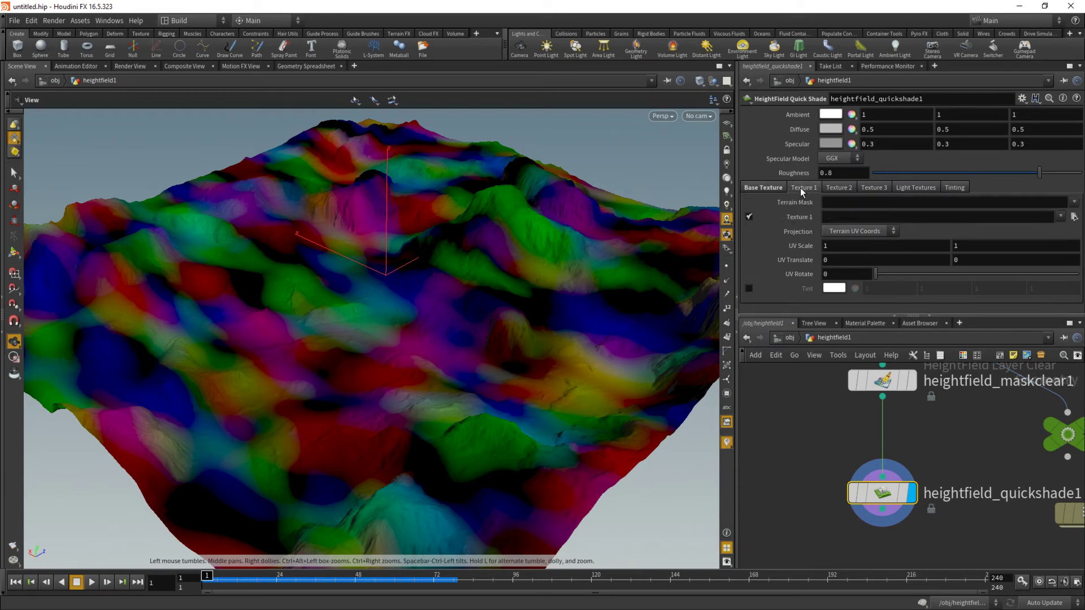
click(1074, 217)
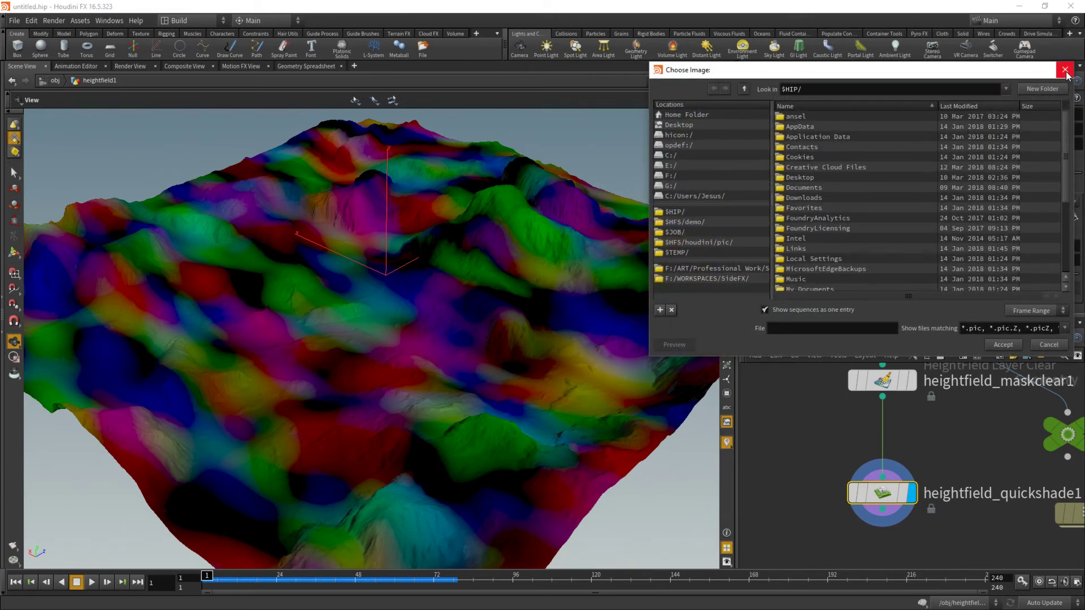
key(Escape)
- Go back inside cop2net1, show the Composite View and add a SOP Import node above noise1
middle_drag(441, 347, 513, 314)
middle_drag(1004, 507, 899, 459)
drag(913, 497, 1010, 445)
middle_drag(921, 499, 882, 529)
drag(315, 285, 497, 333)
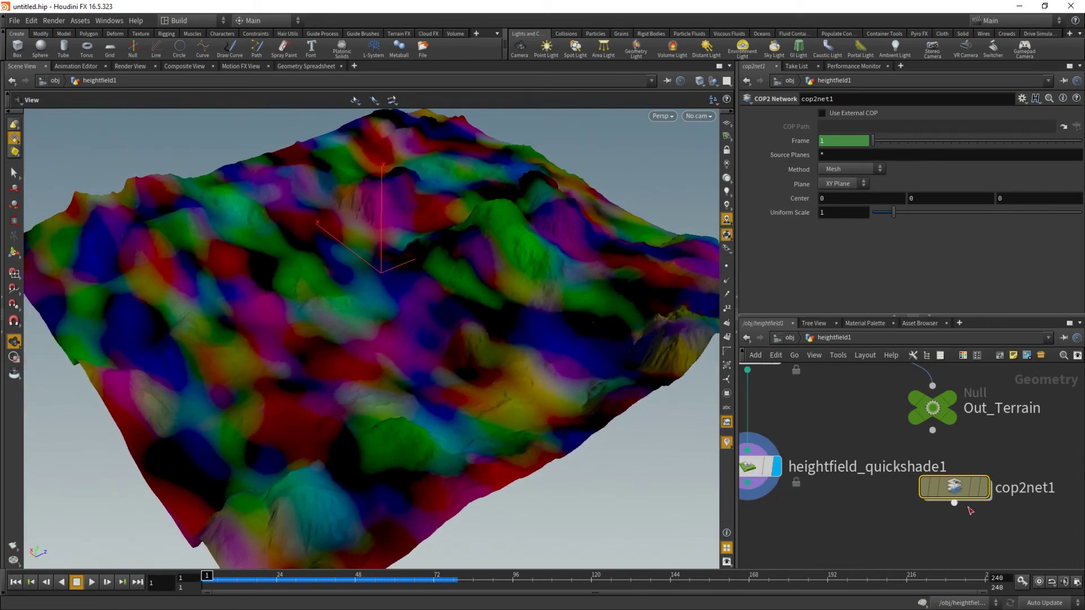
double_click(954, 487)
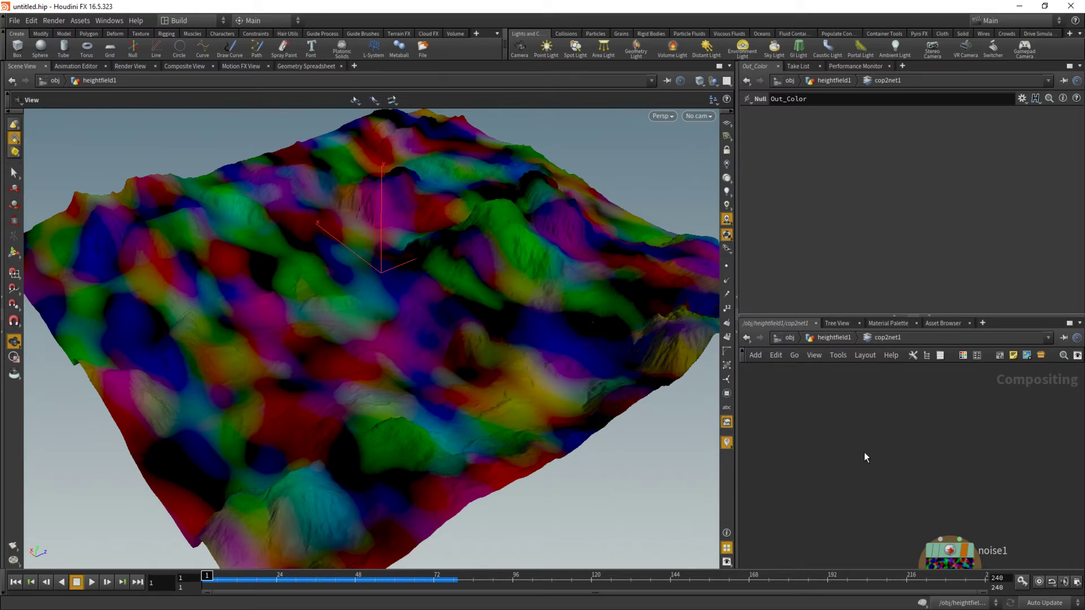
drag(339, 286, 396, 317)
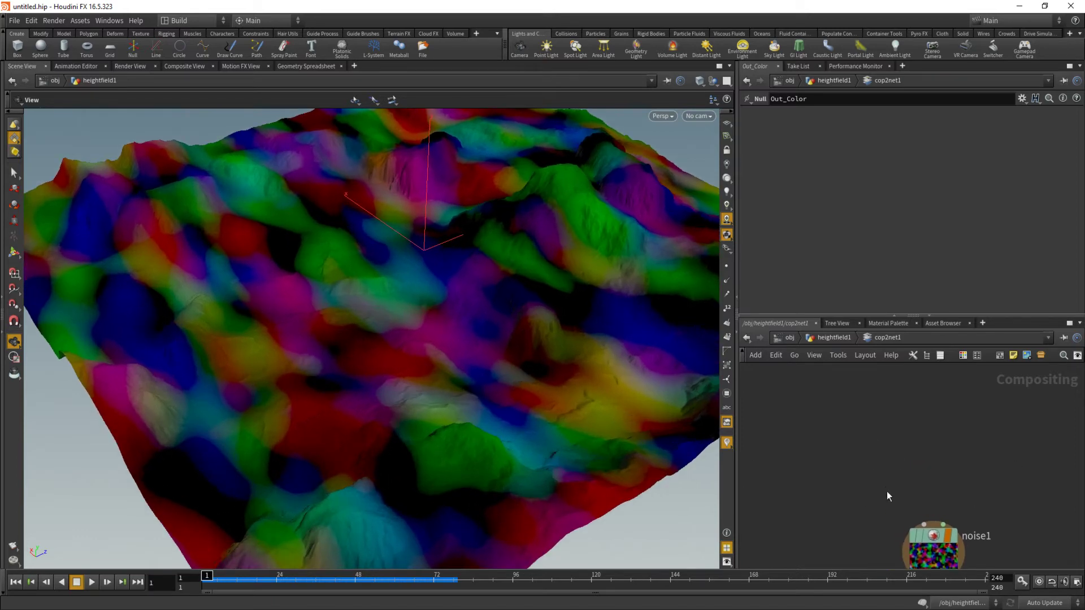
click(182, 67)
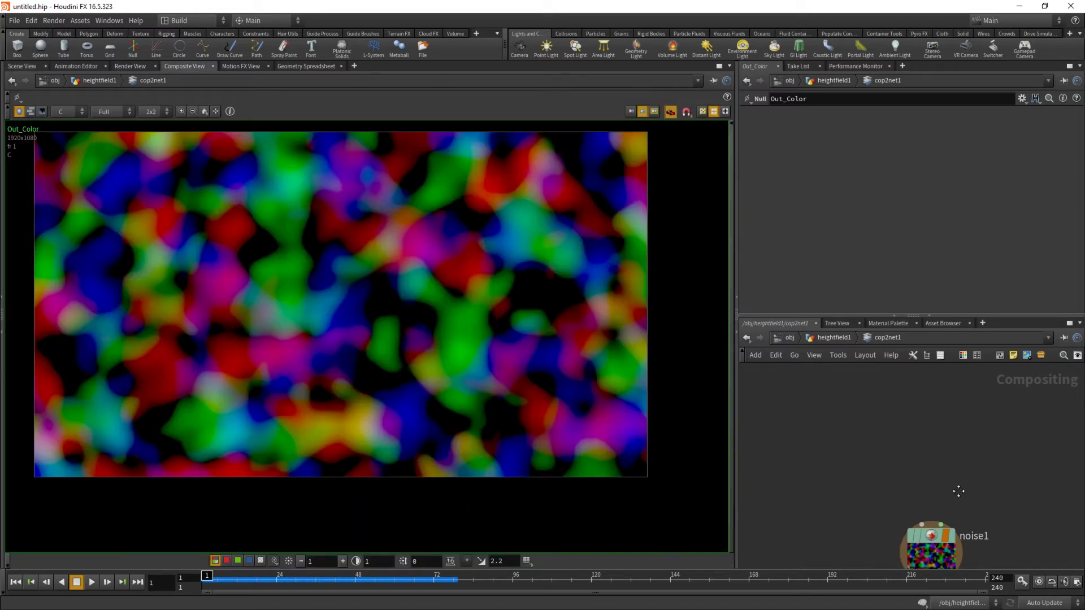
key(Tab)
text(sop)
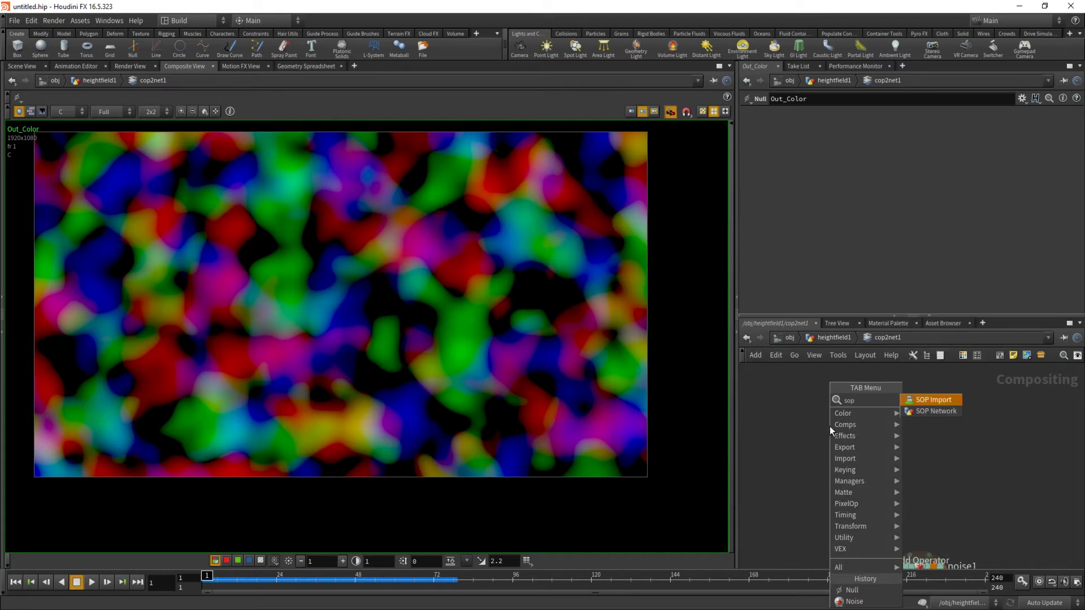
key(Return)
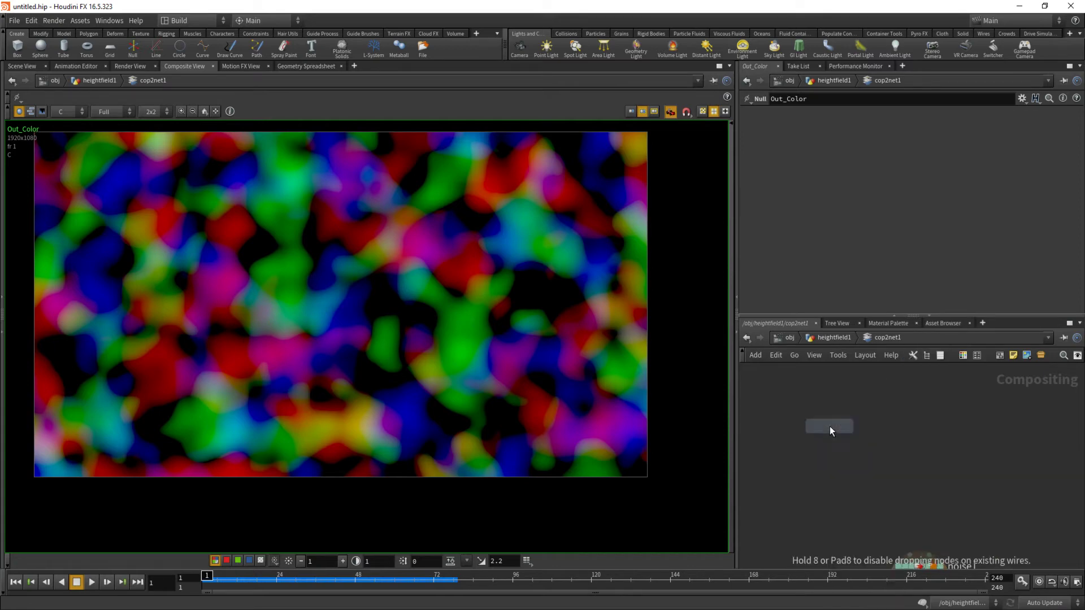
click(856, 426)
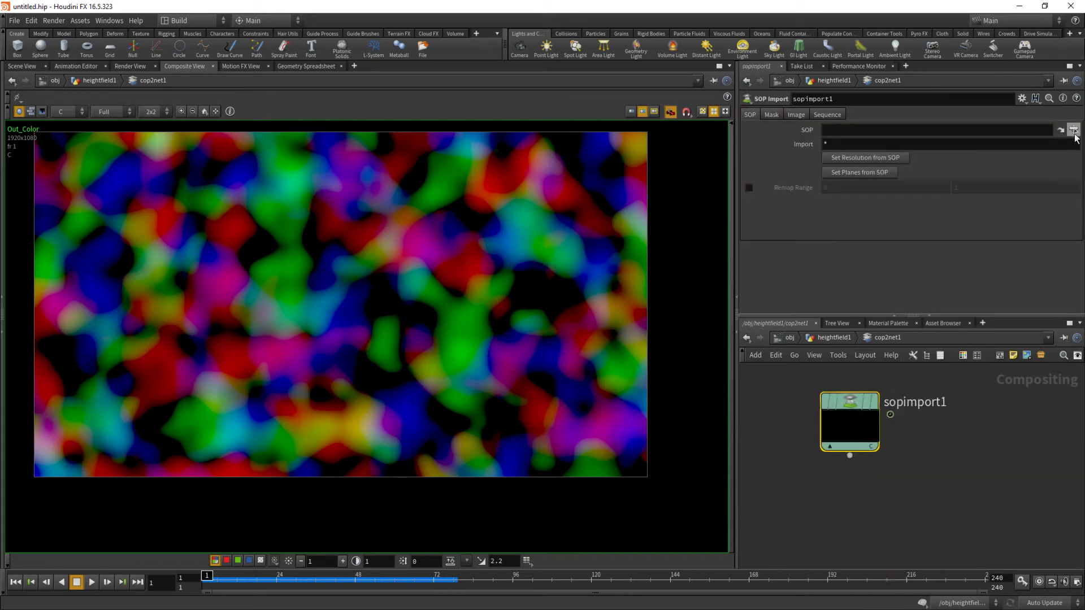
- Set sopimport1's SOP to /obj/heightfield1/Out_Terrain and make it the displayed node
click(1074, 130)
scroll(1015, 85, up, 1)
click(991, 75)
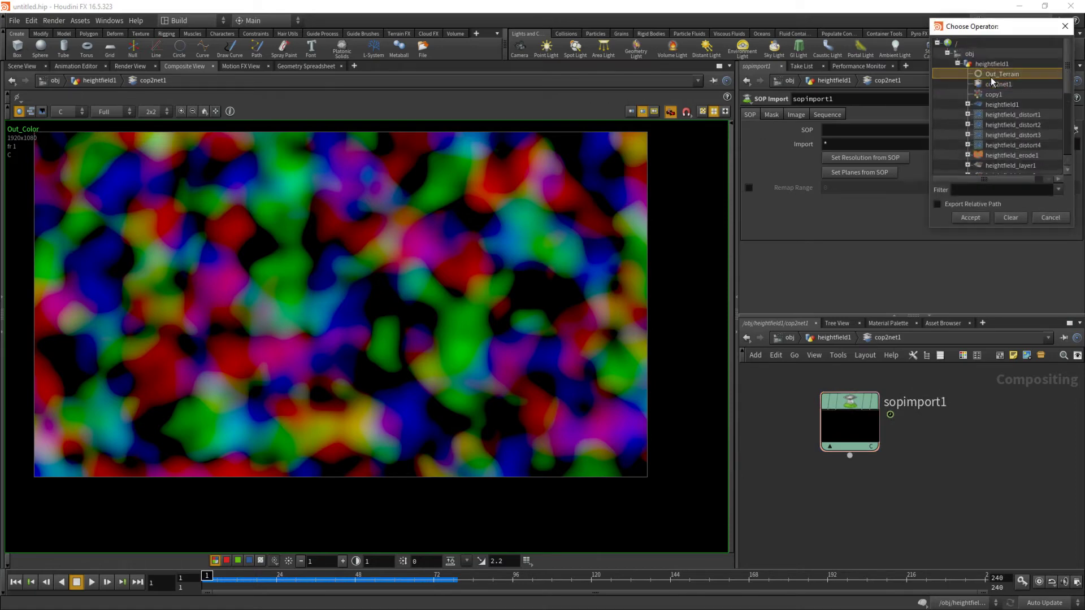
click(971, 217)
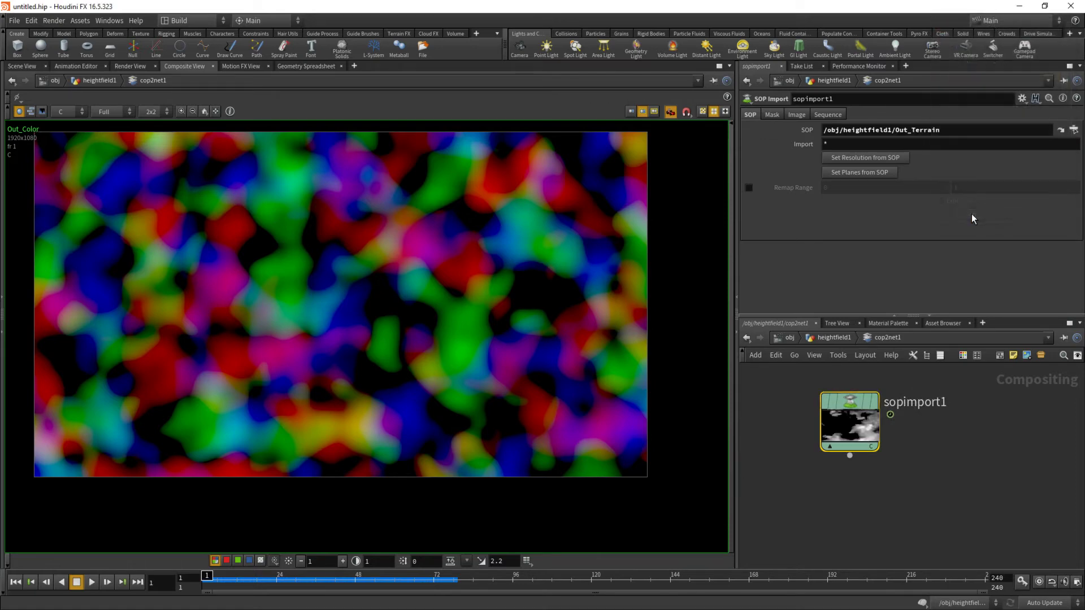
click(875, 402)
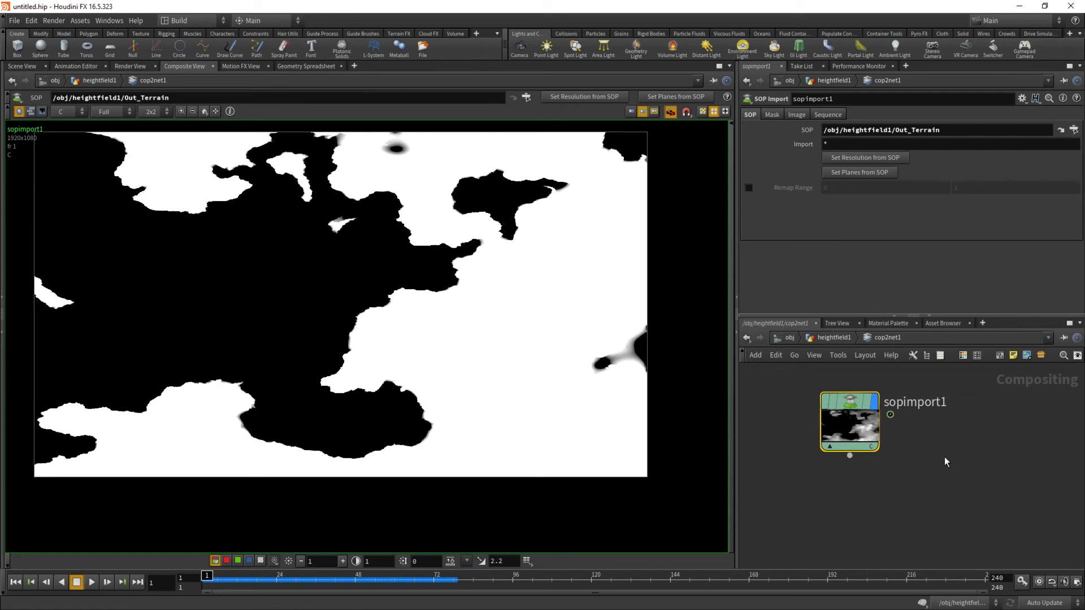
- Set sopimport1's resolution and image planes from the imported Out_Terrain SOP
drag(868, 440, 883, 472)
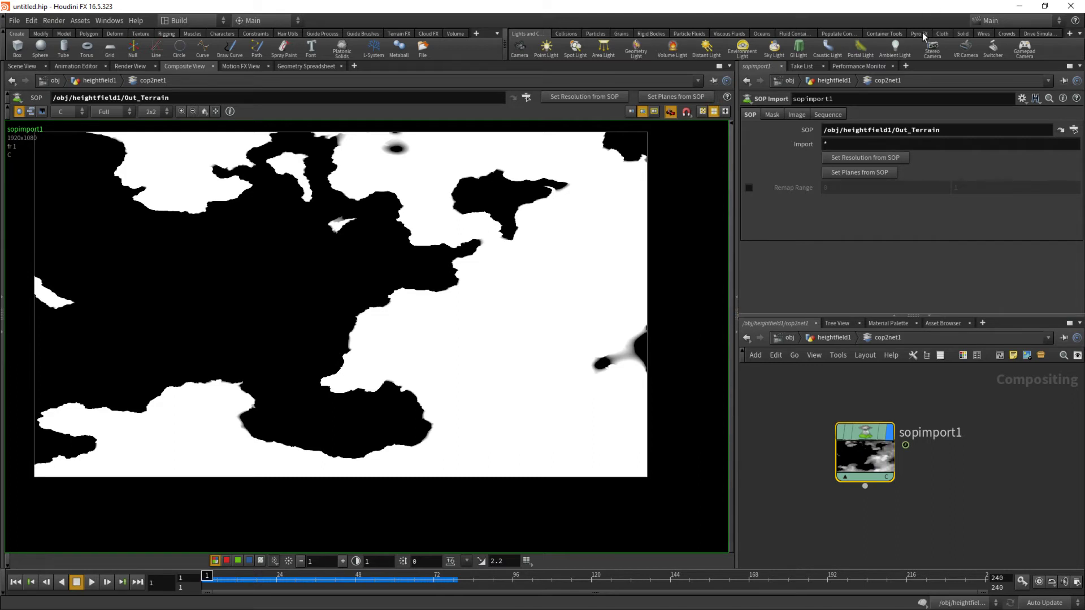
click(846, 156)
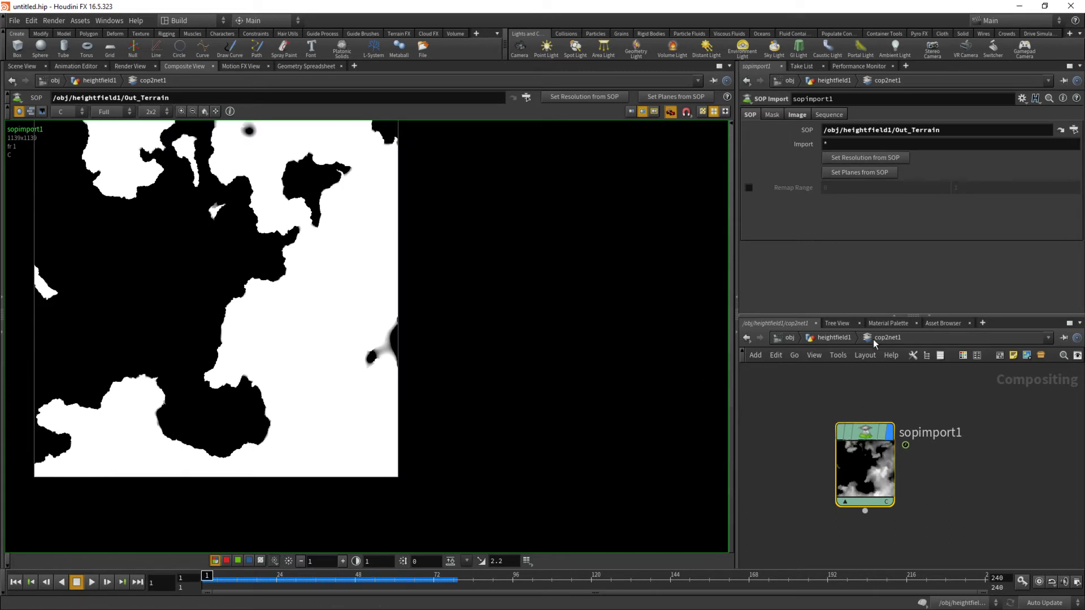
scroll(364, 255, down, 3)
scroll(362, 240, up, 1)
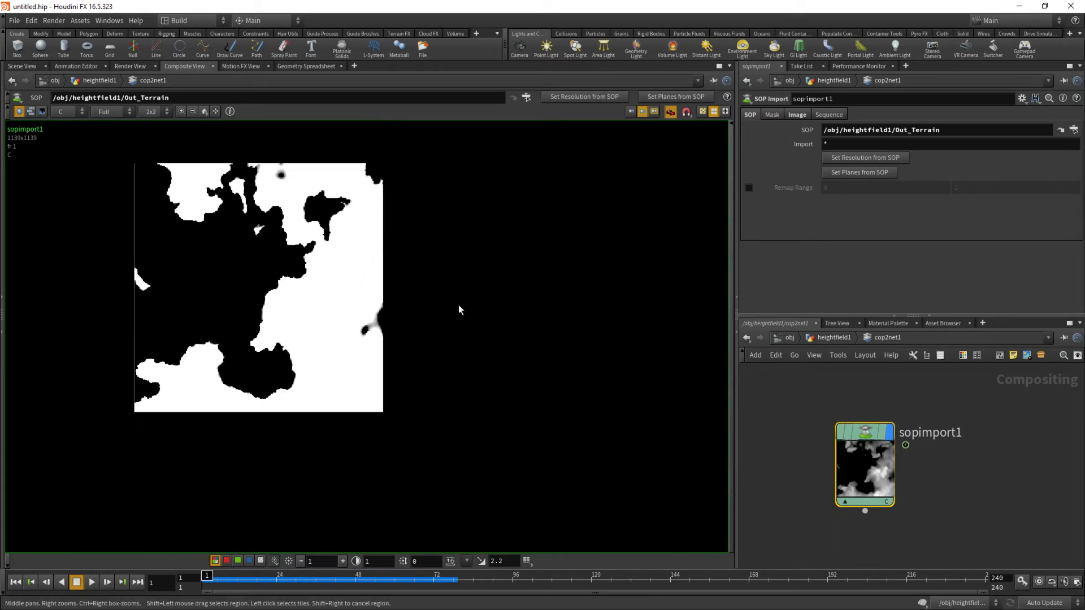
middle_drag(413, 248, 518, 333)
scroll(501, 339, up, 1)
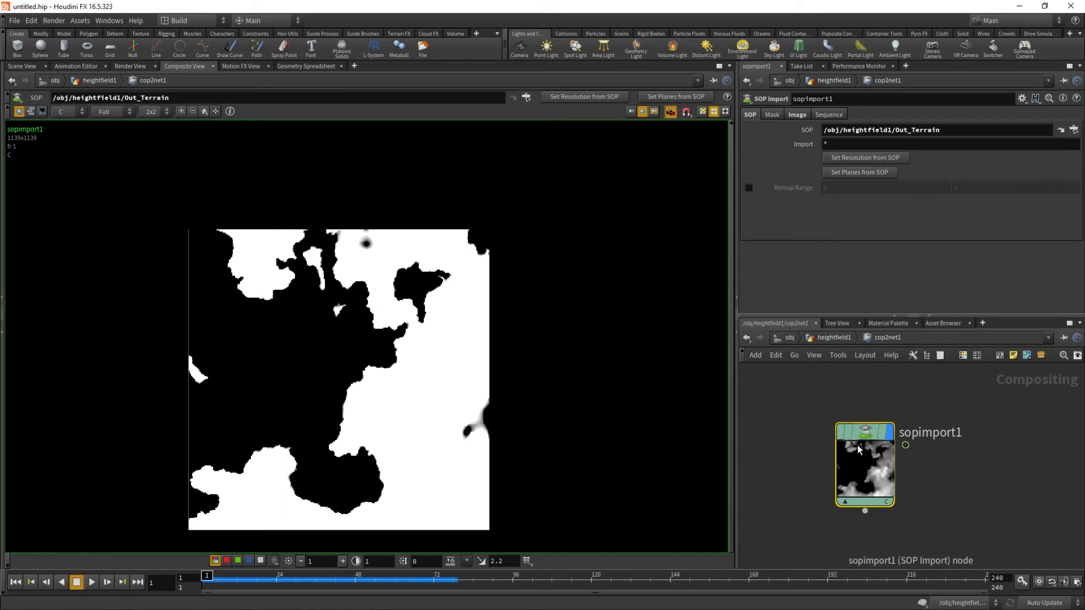
scroll(490, 379, up, 1)
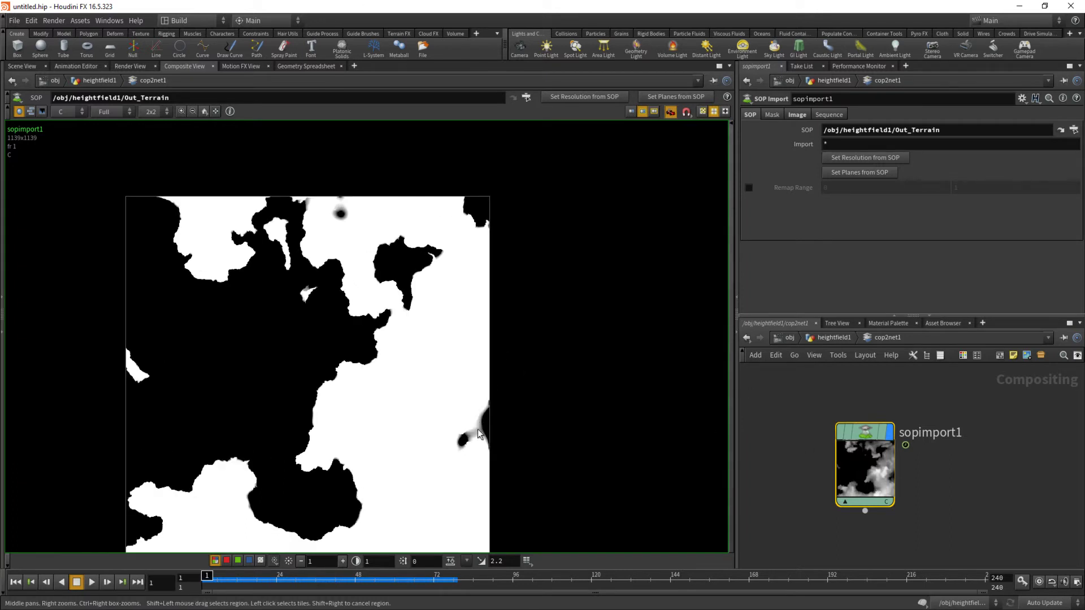
scroll(484, 395, down, 1)
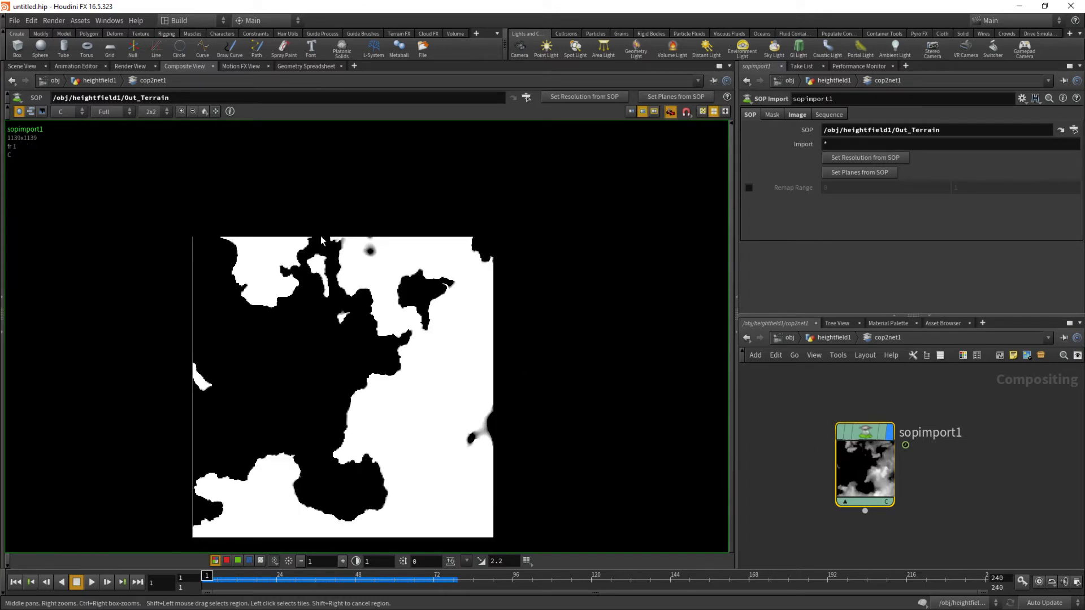
click(842, 170)
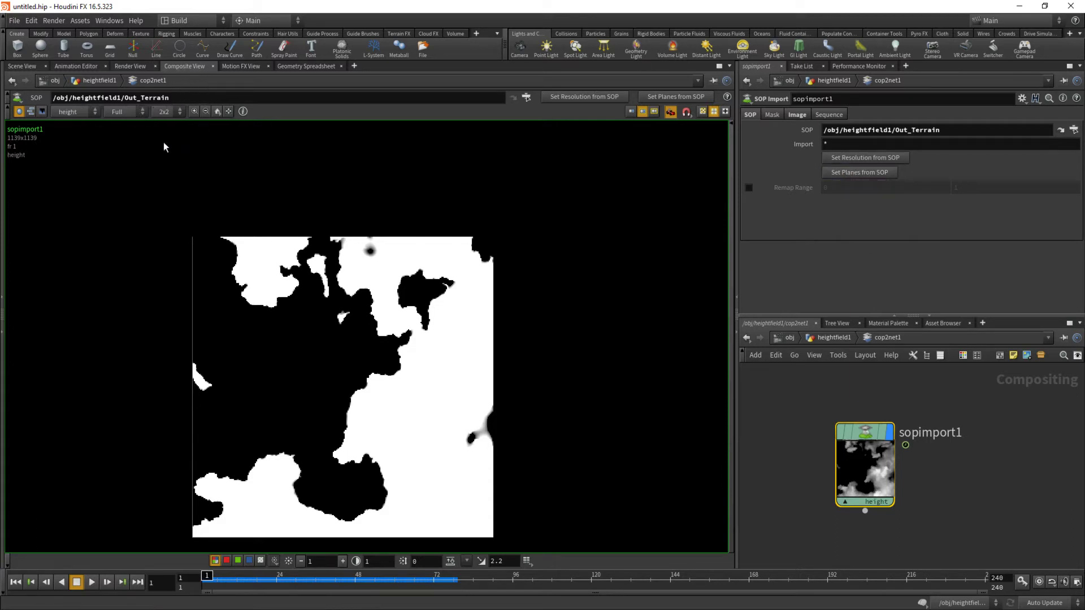
- Check which planes are available for sopimport1 in the Composite View without switching away from height
click(131, 116)
click(74, 112)
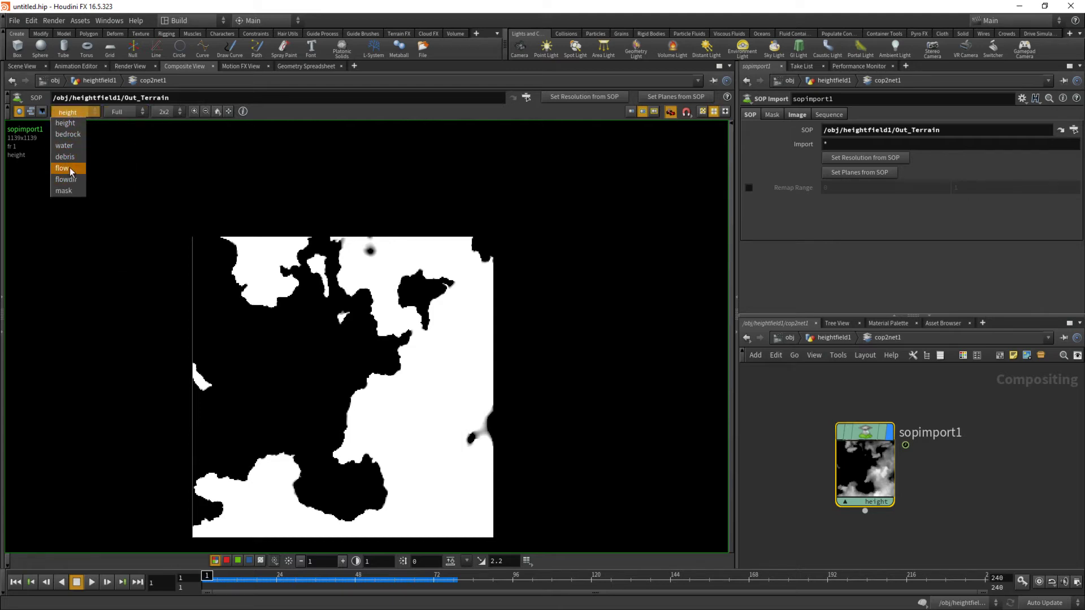
click(77, 113)
click(76, 112)
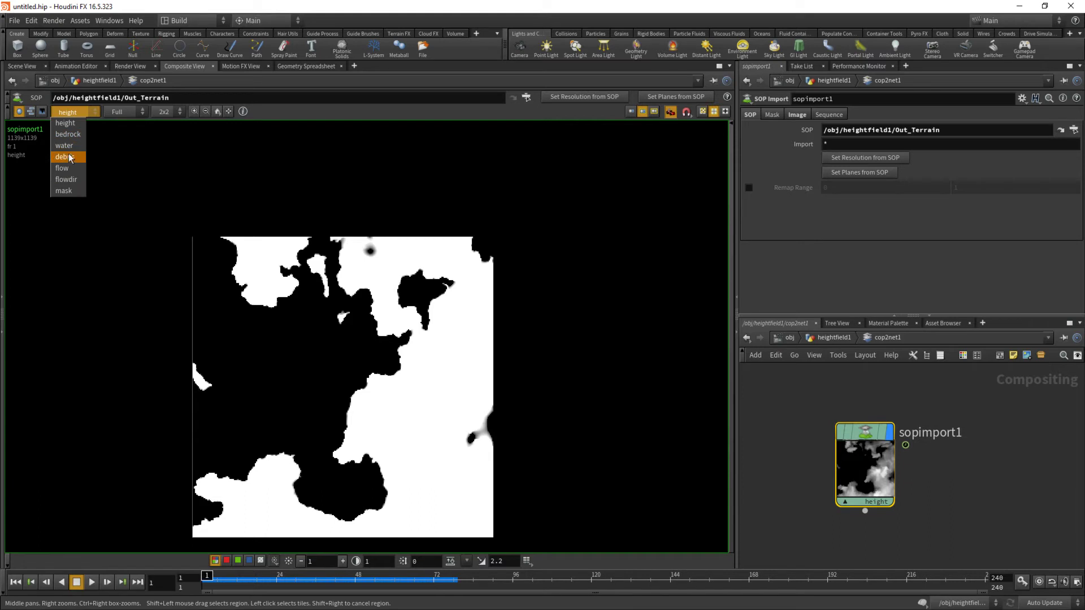
click(884, 450)
scroll(964, 526, up, 1)
middle_drag(921, 528, 949, 480)
middle_drag(933, 443, 922, 538)
drag(883, 526, 907, 485)
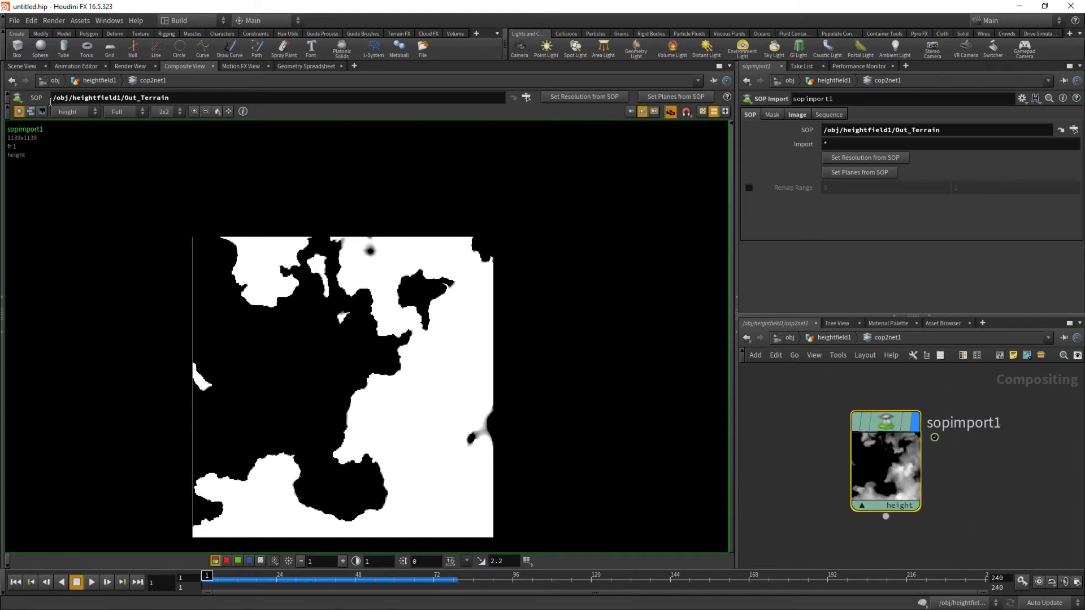
- Display the water, debris and flow planes of sopimport1 one after another
click(77, 113)
click(76, 148)
click(75, 112)
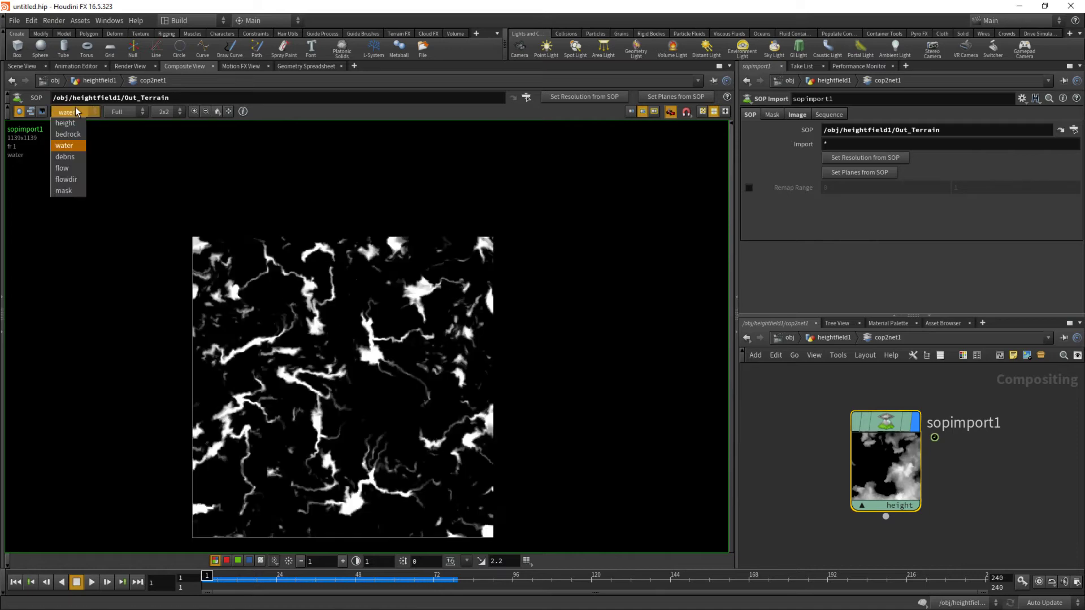
click(71, 156)
click(76, 112)
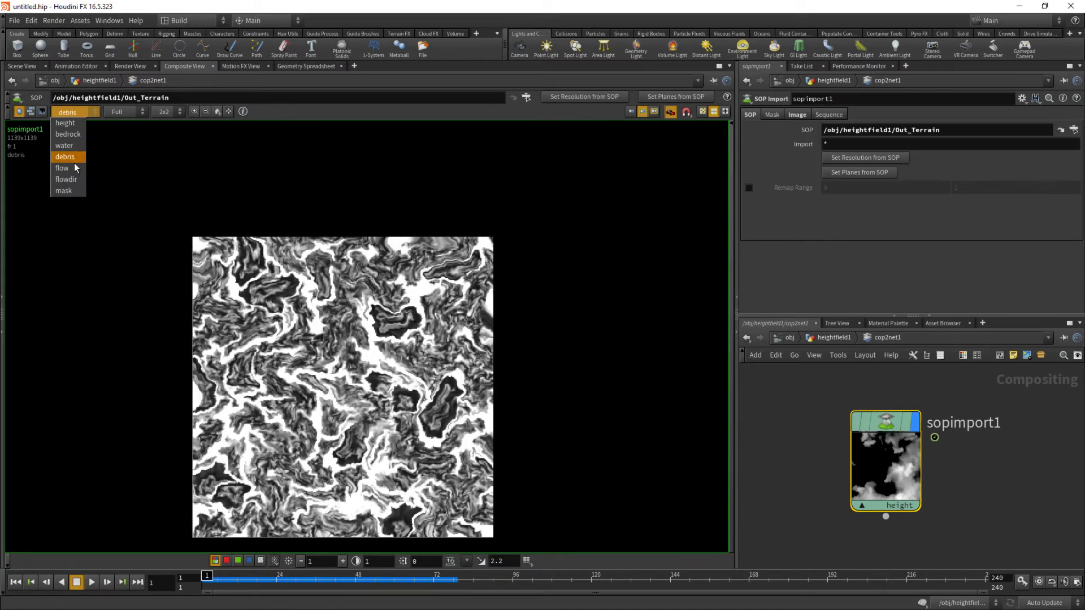
click(73, 173)
- Display the mask plane of sopimport1 and examine its details up close
click(77, 113)
click(74, 191)
scroll(440, 457, up, 2)
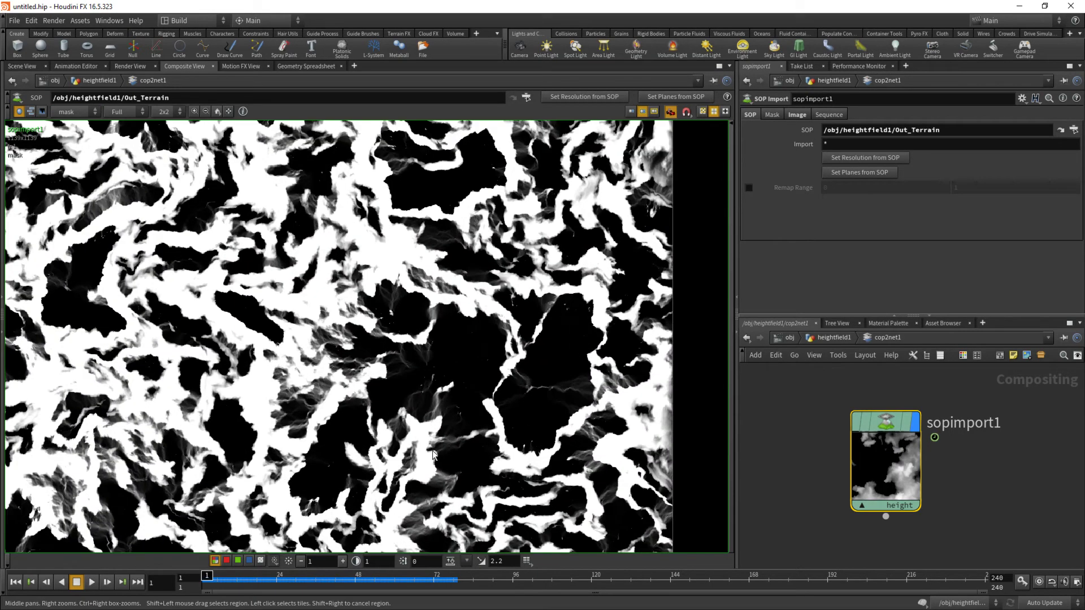
scroll(367, 323, down, 3)
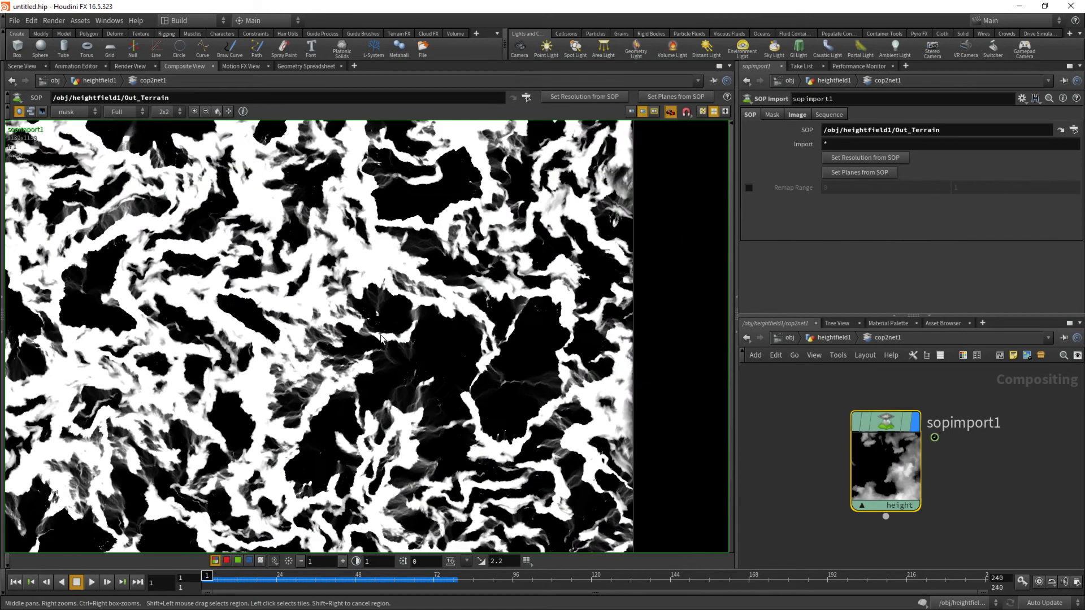
scroll(367, 324, up, 1)
- Return the Composite View to the height plane and enable Remap Range on sopimport1
click(77, 111)
click(74, 122)
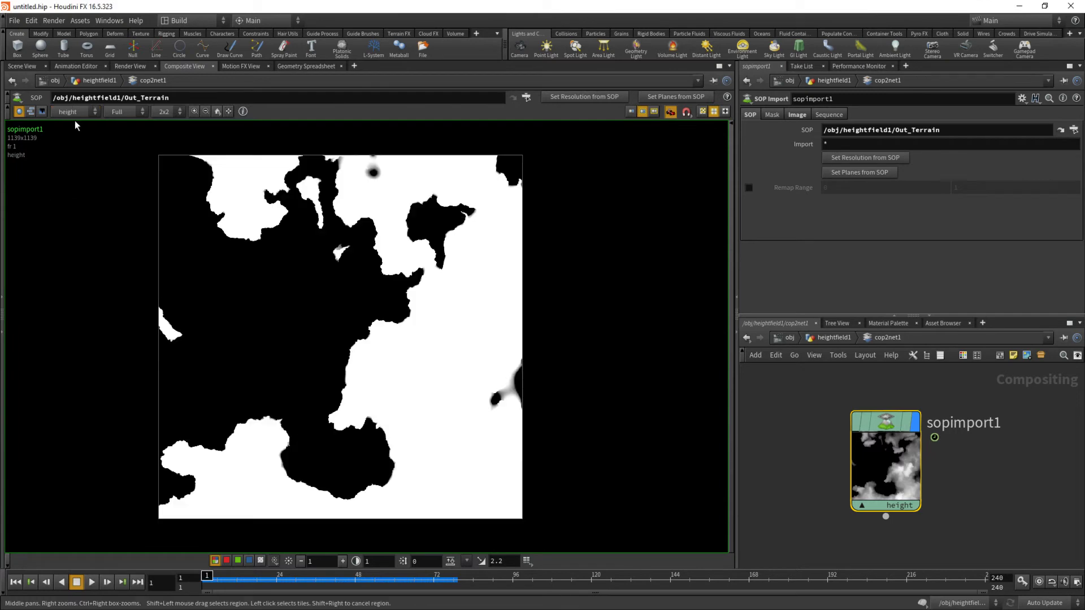
click(75, 114)
click(78, 122)
drag(895, 482, 906, 461)
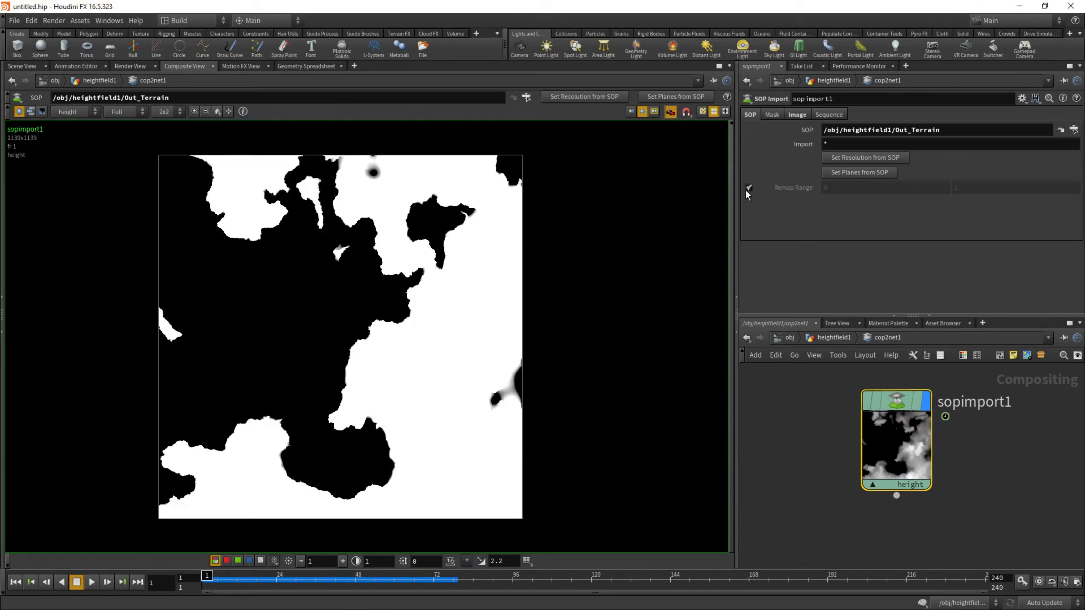
click(748, 187)
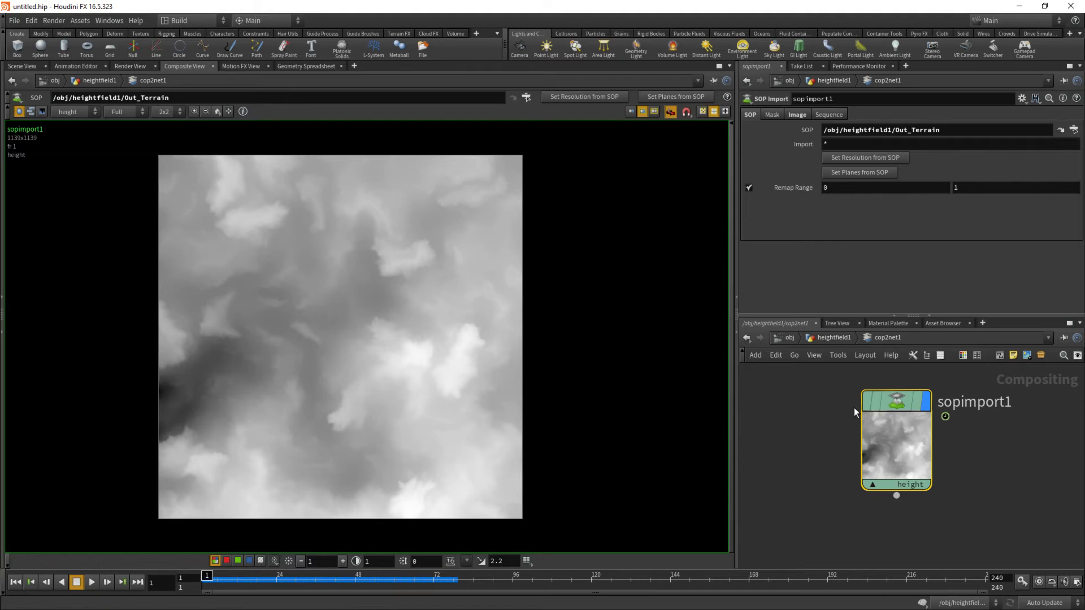
scroll(900, 484, down, 2)
middle_drag(901, 484, 916, 410)
middle_drag(927, 525, 891, 482)
scroll(874, 404, down, 3)
scroll(865, 497, up, 3)
middle_drag(874, 391, 883, 441)
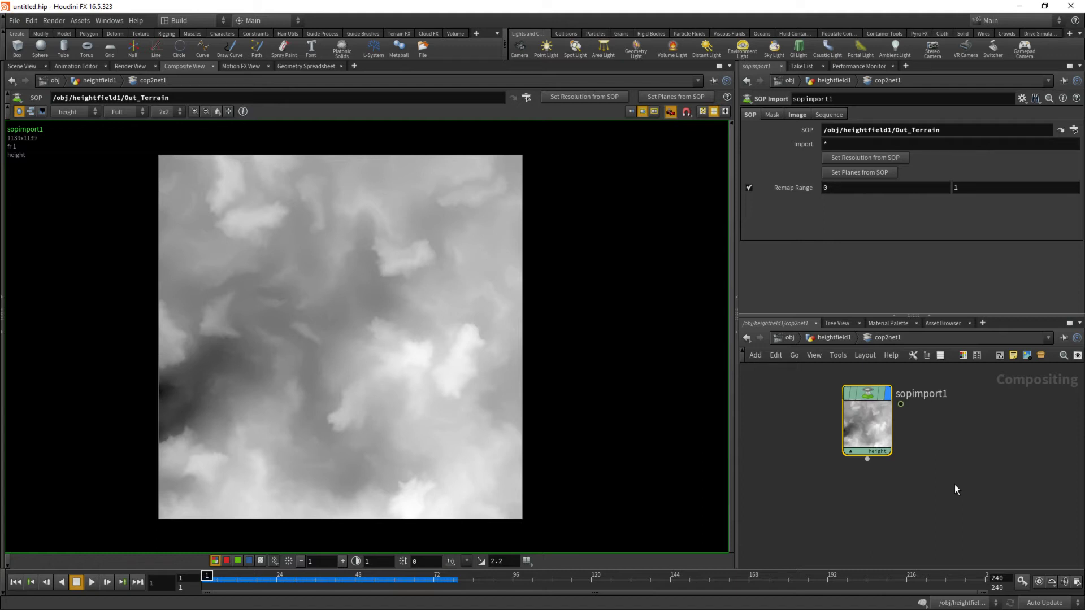
middle_drag(919, 516, 910, 474)
scroll(865, 432, down, 2)
mouse_move(856, 414)
mouse_down()
mouse_move(867, 394)
mouse_move(866, 404)
mouse_up()
scroll(859, 431, up, 2)
middle_drag(939, 449, 939, 531)
drag(871, 486, 866, 440)
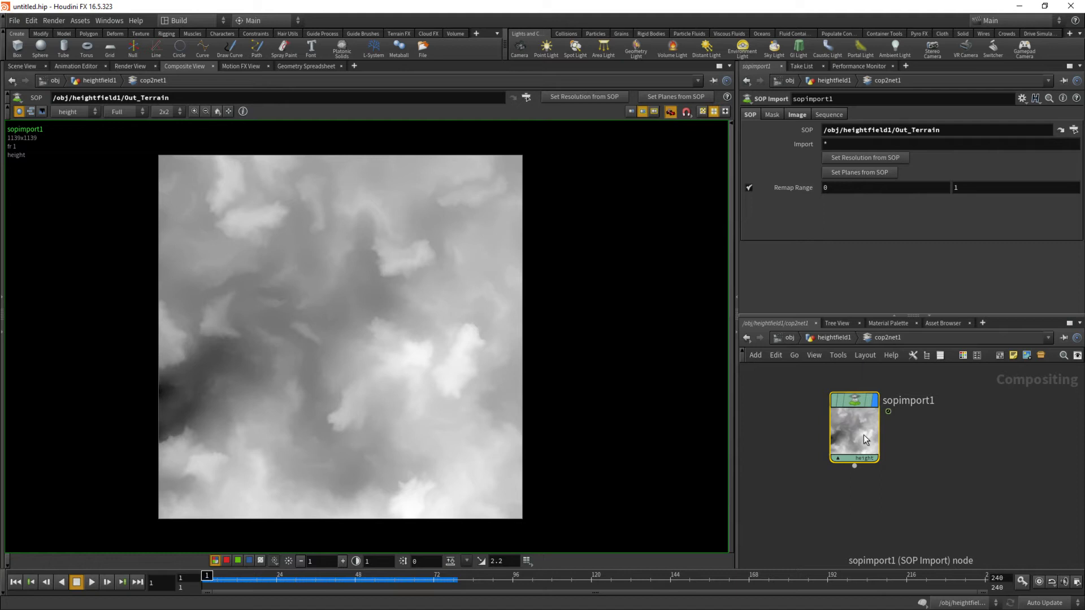
- Add a VOP COP2 Filter node below sopimport1, wired to sopimport1's output
middle_drag(984, 489, 981, 459)
middle_drag(867, 488, 836, 472)
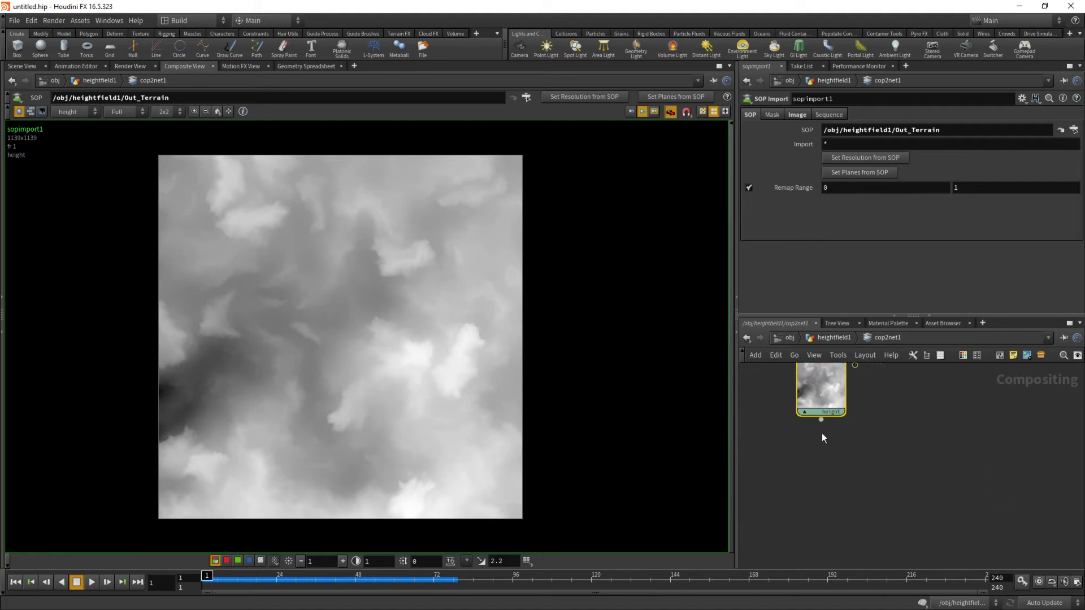
click(821, 419)
click(916, 480)
text(copvo)
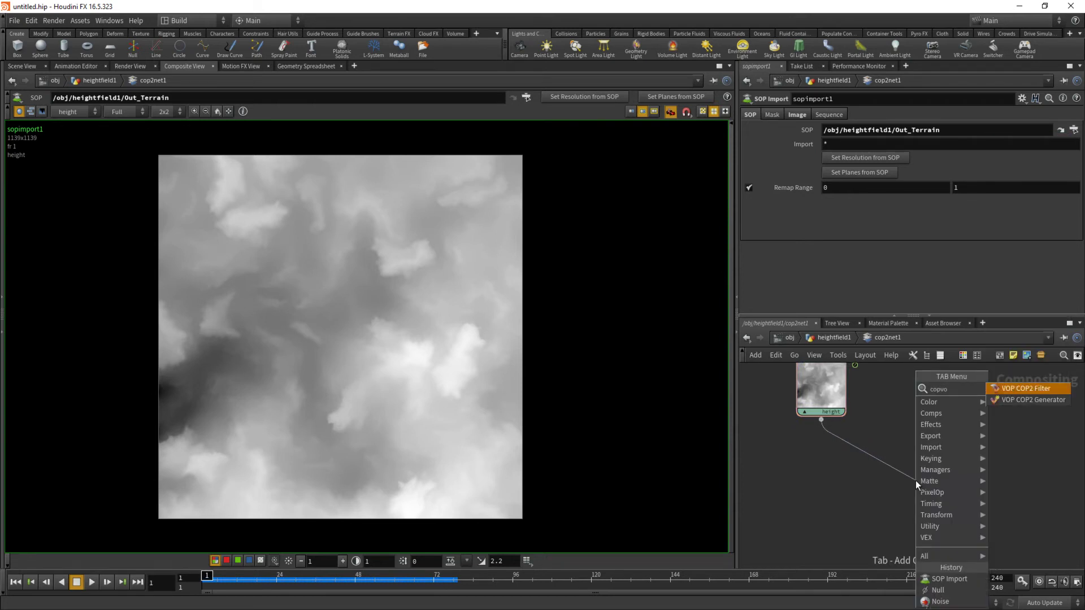
key(Return)
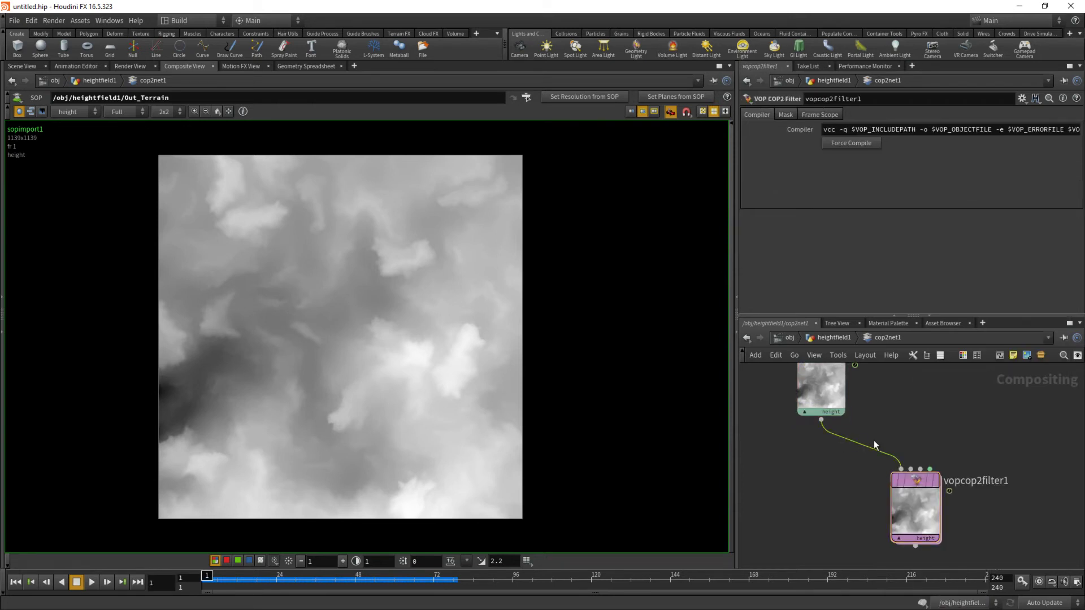
- Go inside vopcop2filter1 and move global1 away from output1 to make room between them
double_click(916, 500)
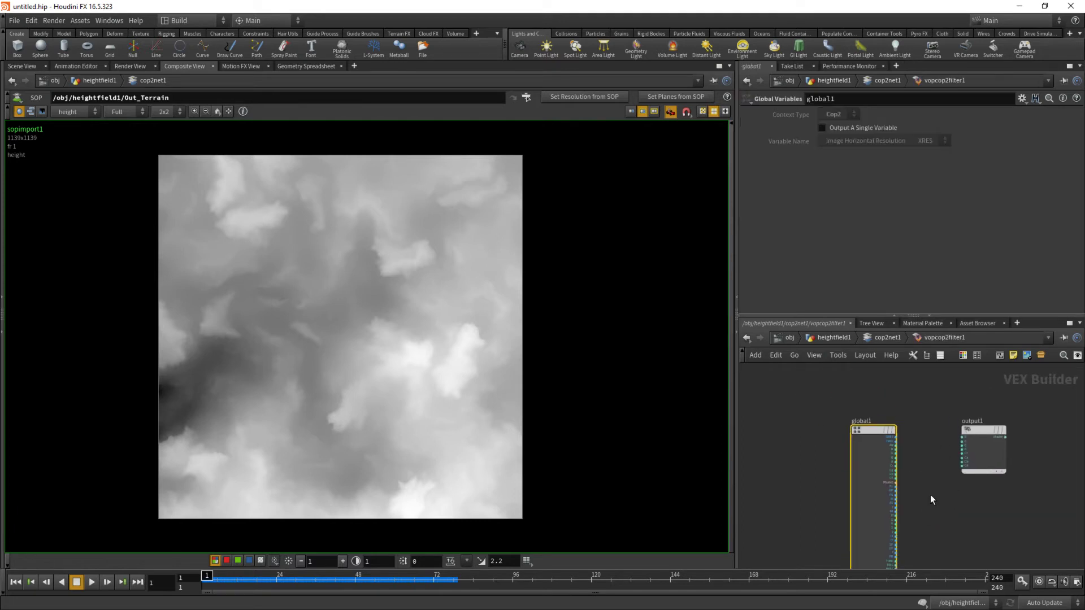
drag(889, 448, 848, 428)
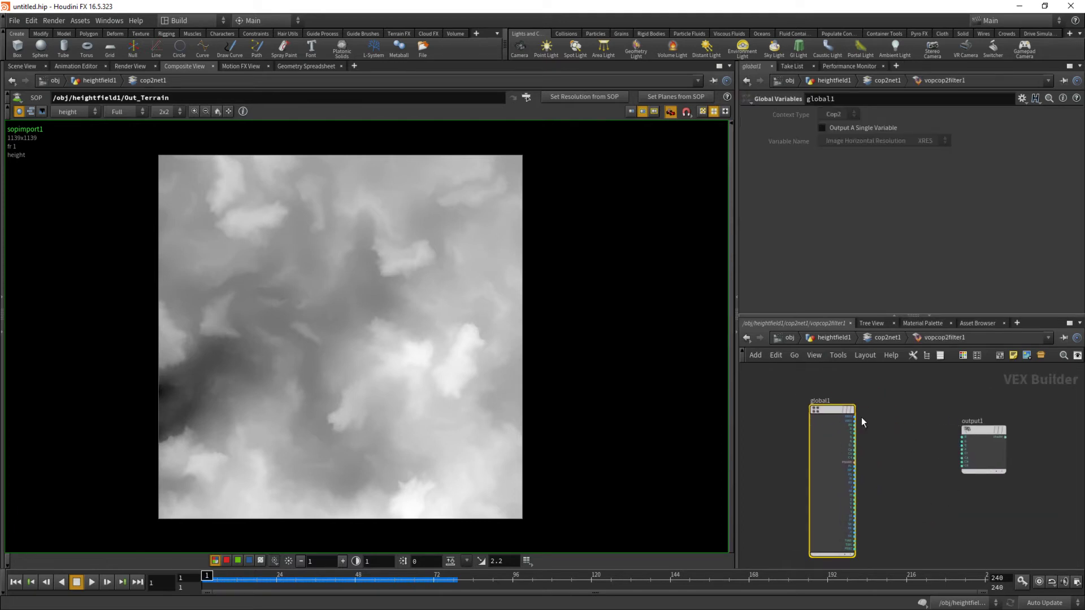
click(875, 338)
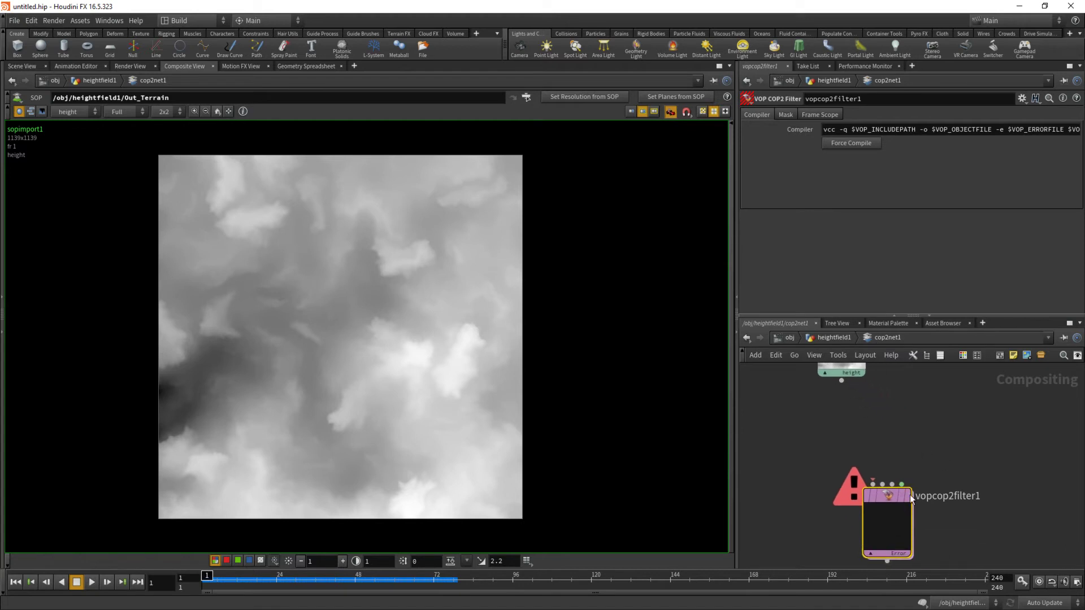
double_click(891, 526)
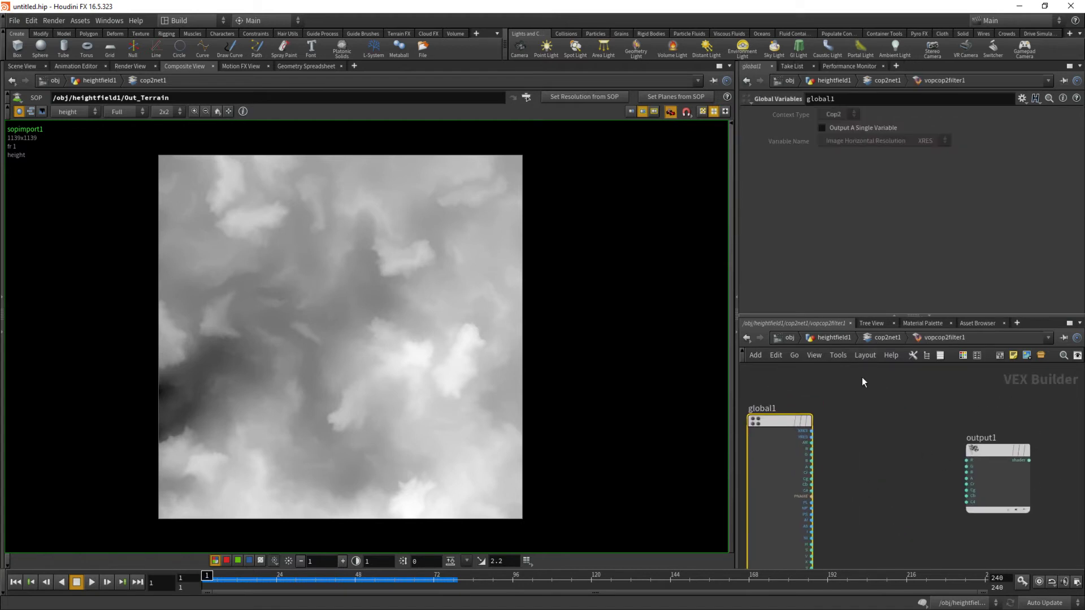
scroll(791, 457, up, 3)
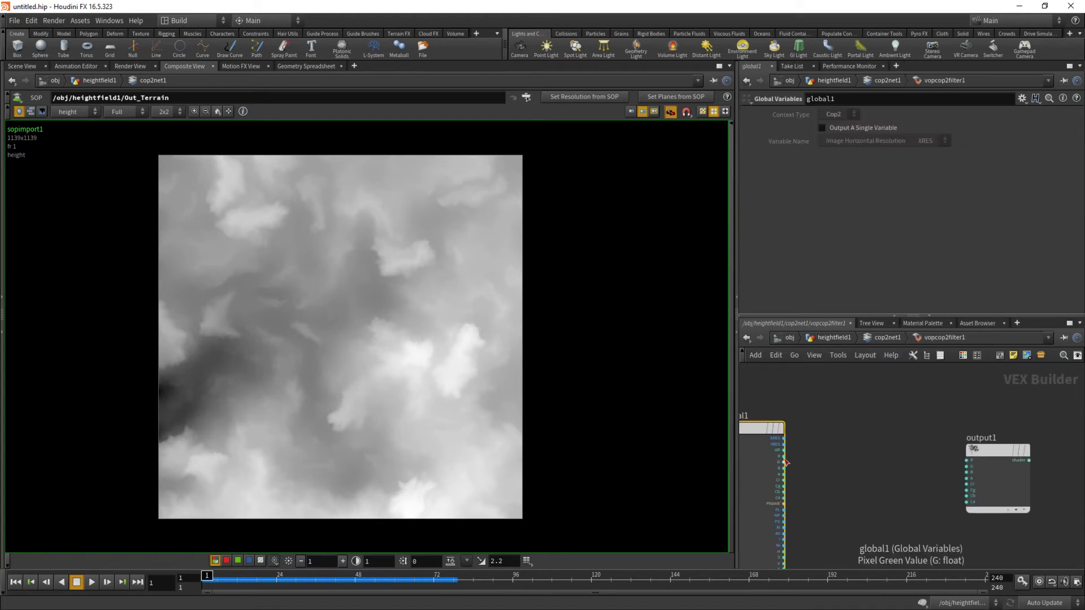
- Add a Ramp Parameter node between global1 and output1 and wire global1's A output into its input
key(Tab)
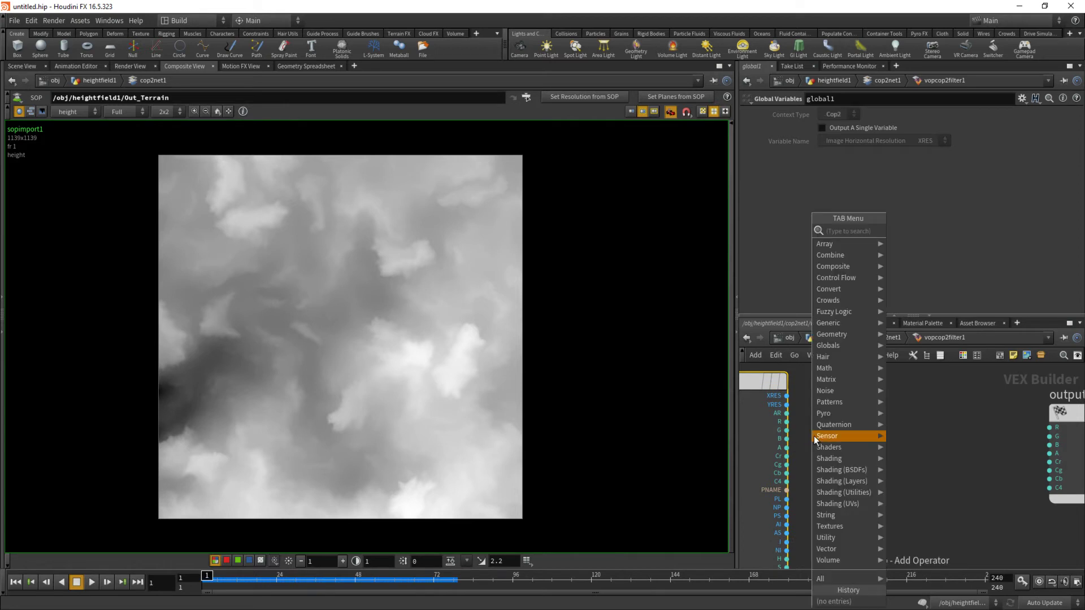
mouse_move(815, 440)
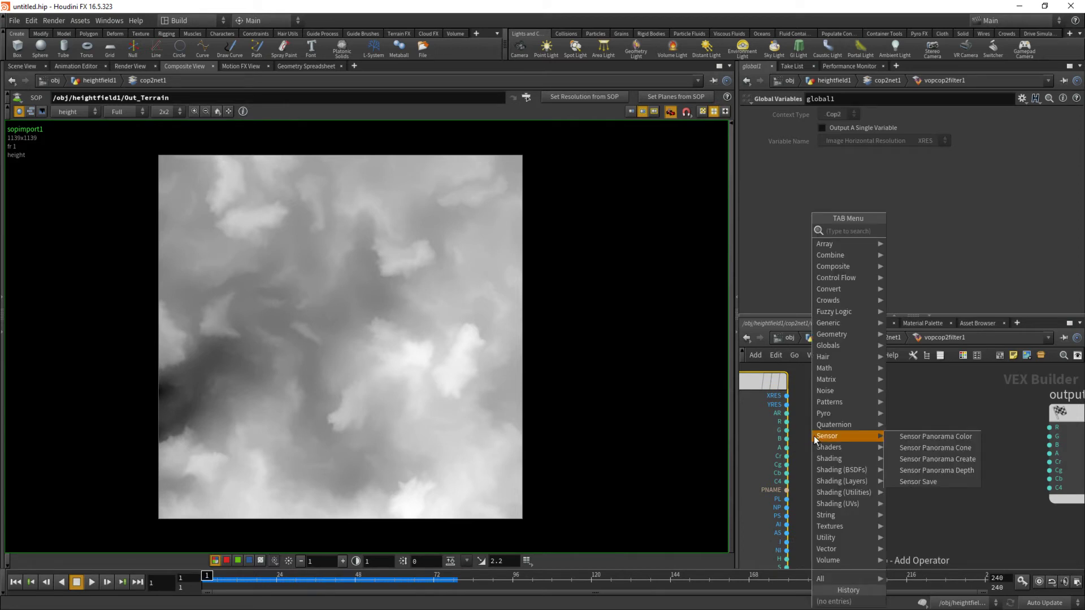
text(ramp)
key(Down)
key(Down)
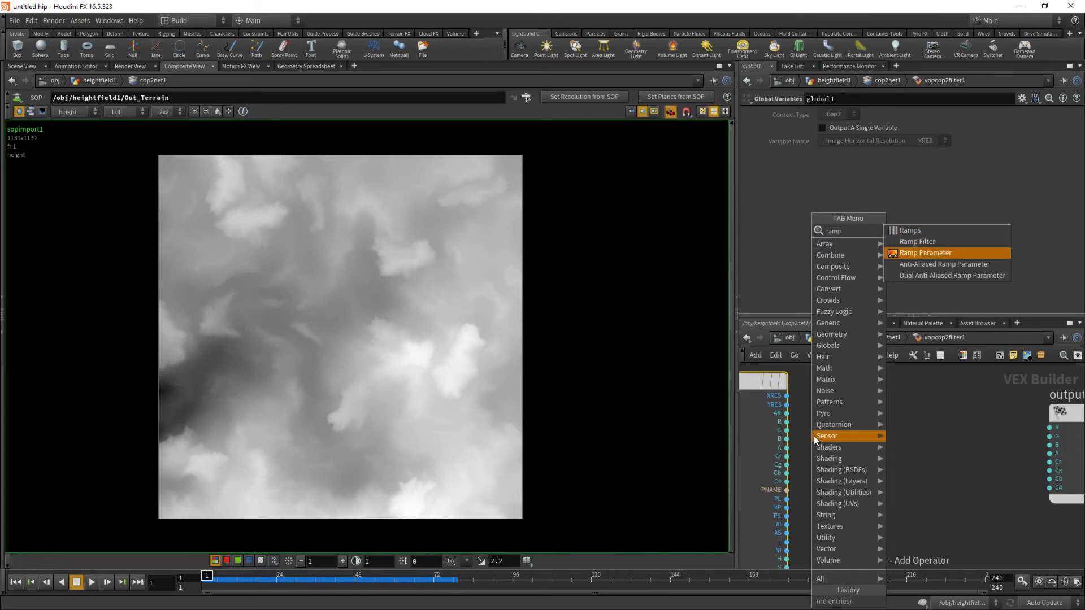
key(Return)
click(866, 466)
drag(866, 466, 919, 431)
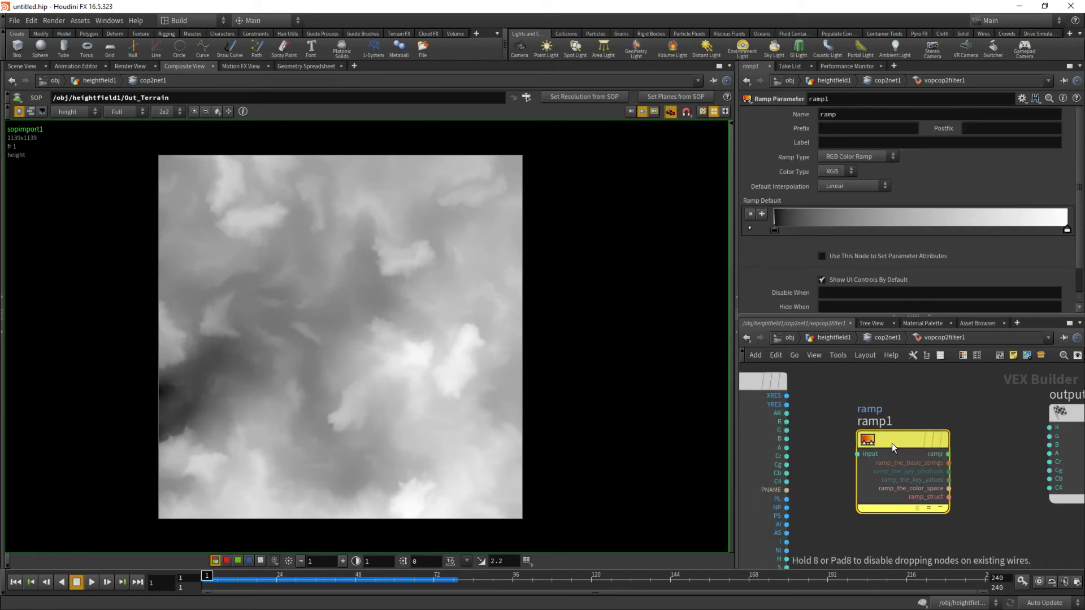
click(787, 448)
click(860, 445)
drag(813, 225, 816, 321)
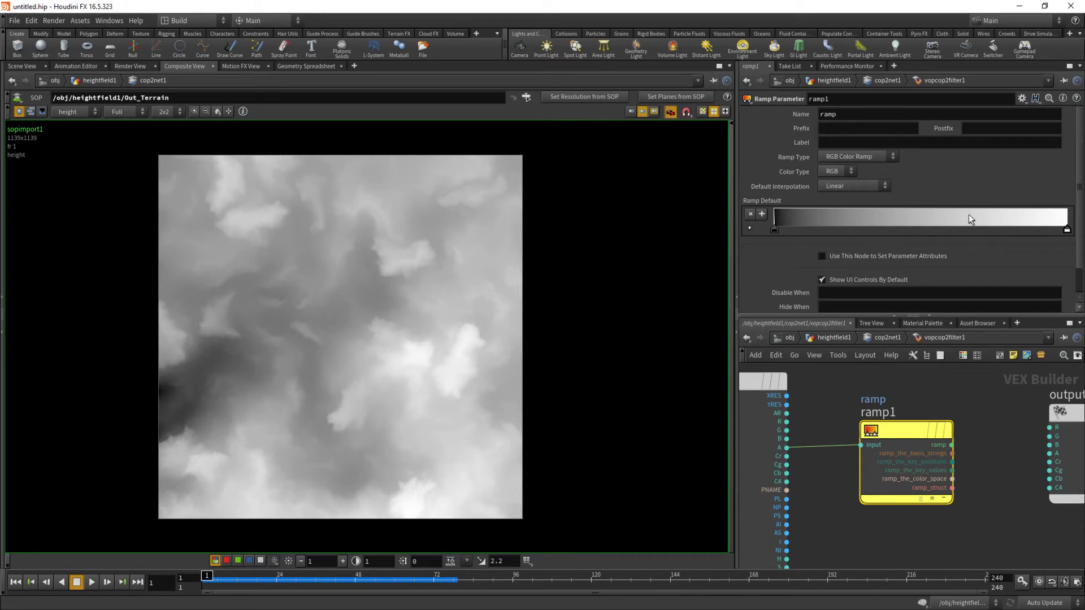
- Move output1 farther from ramp1 and add a Vector to Float node fed by ramp1's ramp output
middle_drag(976, 443, 827, 432)
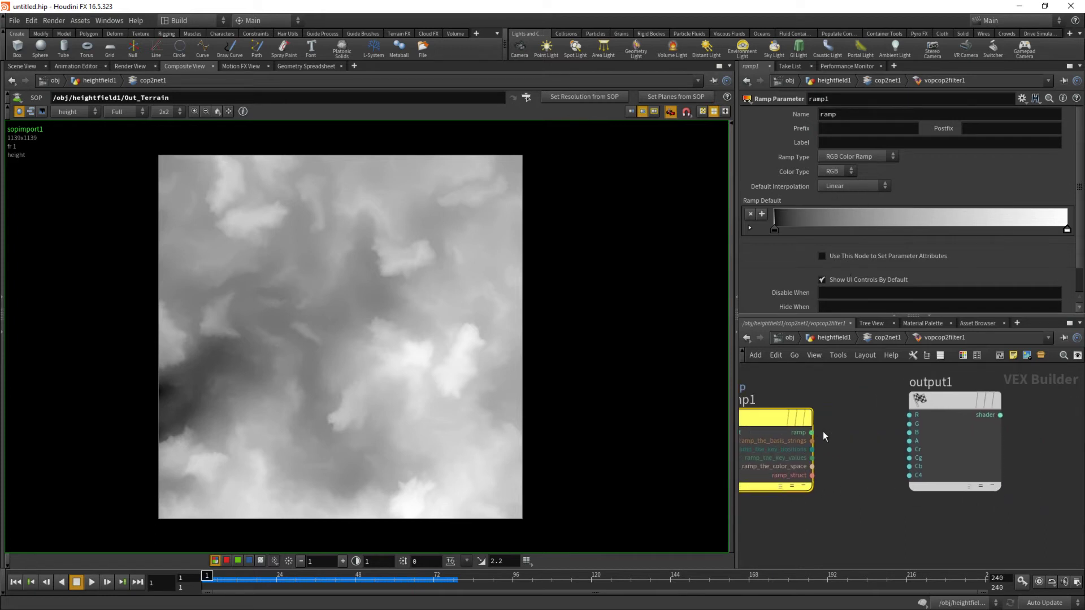
drag(945, 403, 1012, 411)
middle_drag(836, 444, 935, 459)
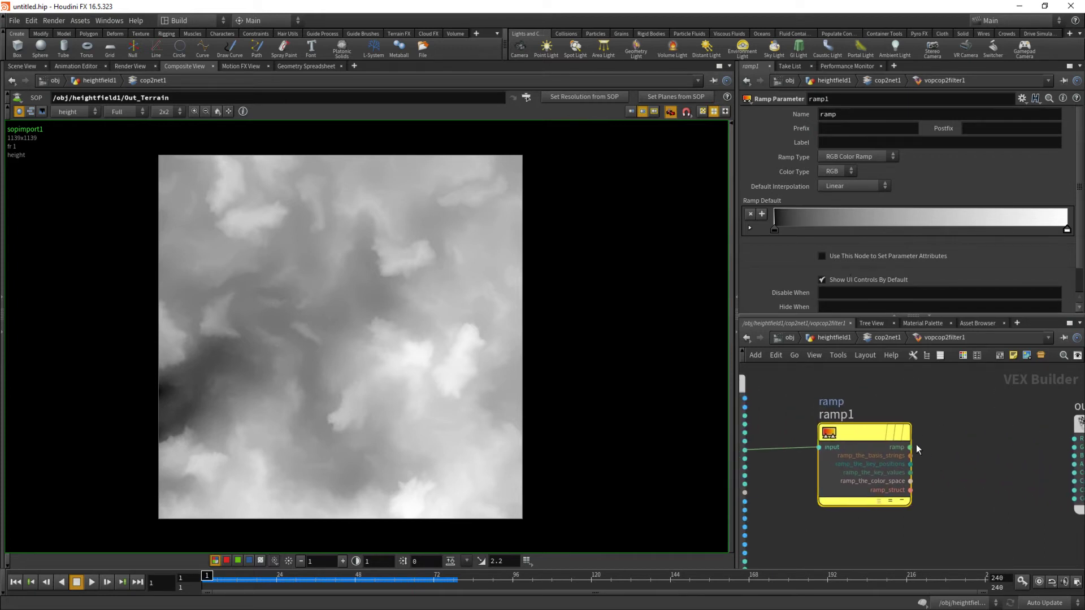
click(911, 447)
key(Tab)
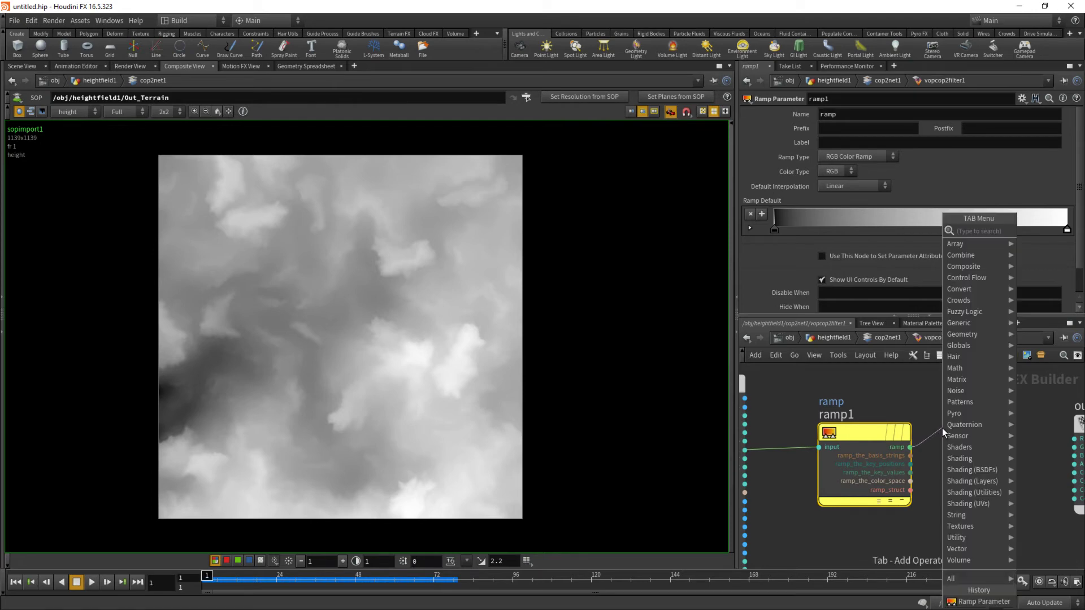
text(lo)
key(BackSpace)
key(BackSpace)
key(BackSpace)
text(vector to f)
key(Return)
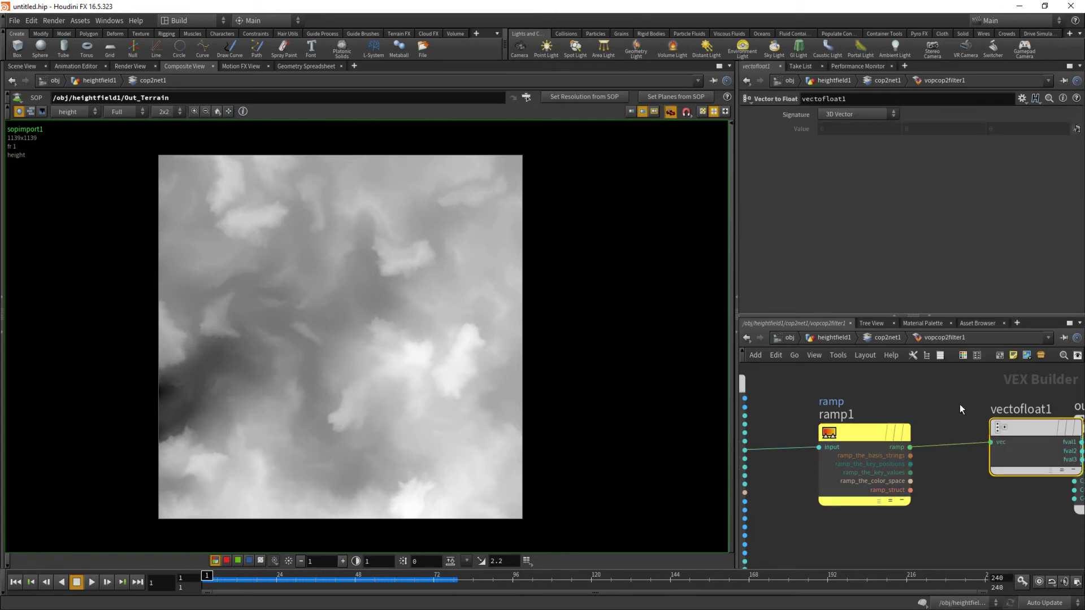
- Wire the three float outputs of vectofloat1 into the R, G and B inputs of output1
drag(920, 453, 885, 457)
click(942, 451)
click(967, 444)
click(942, 452)
click(968, 443)
click(942, 464)
click(944, 467)
click(942, 468)
click(968, 460)
- Return to the cop2net1 level and rename vopcop2filter1 as GradientMapping_Rock
middle_drag(931, 514, 1083, 515)
middle_drag(852, 411, 858, 443)
click(876, 339)
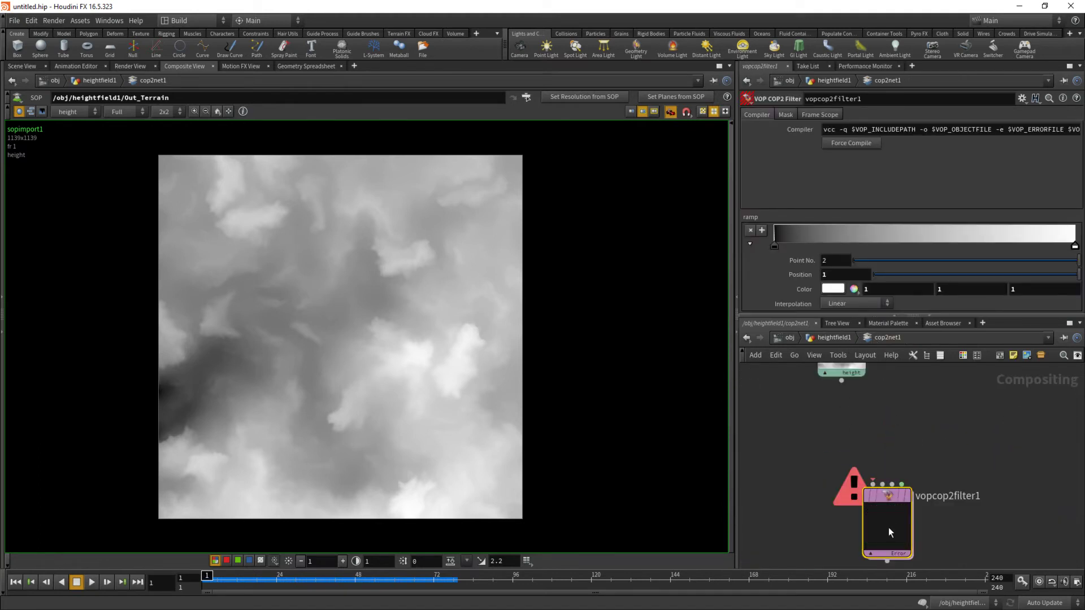
middle_drag(913, 477, 934, 429)
double_click(948, 446)
double_click(961, 446)
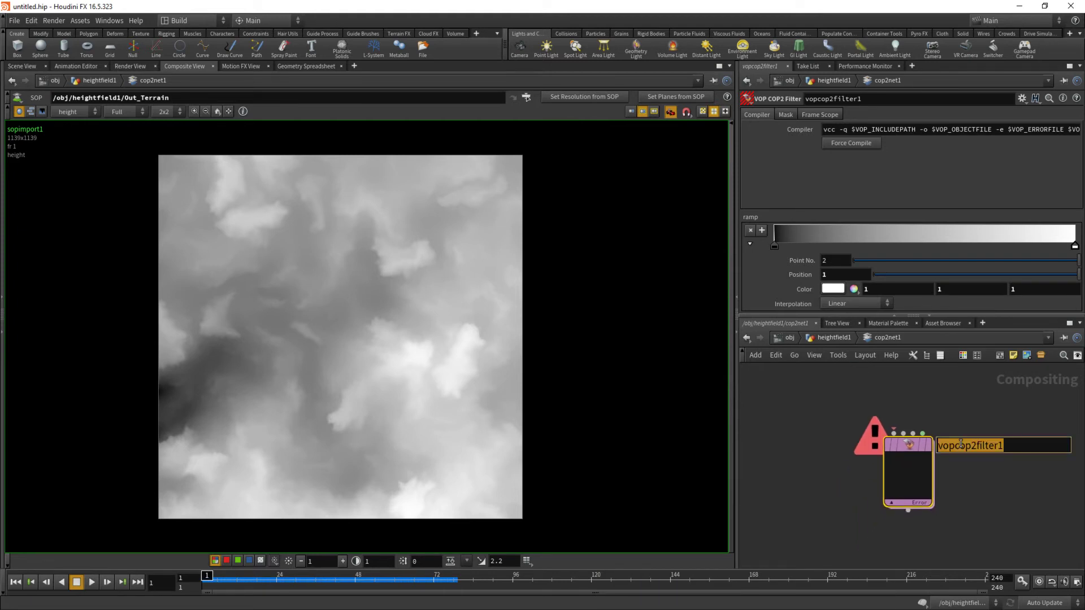
text(GradientMapping_R)
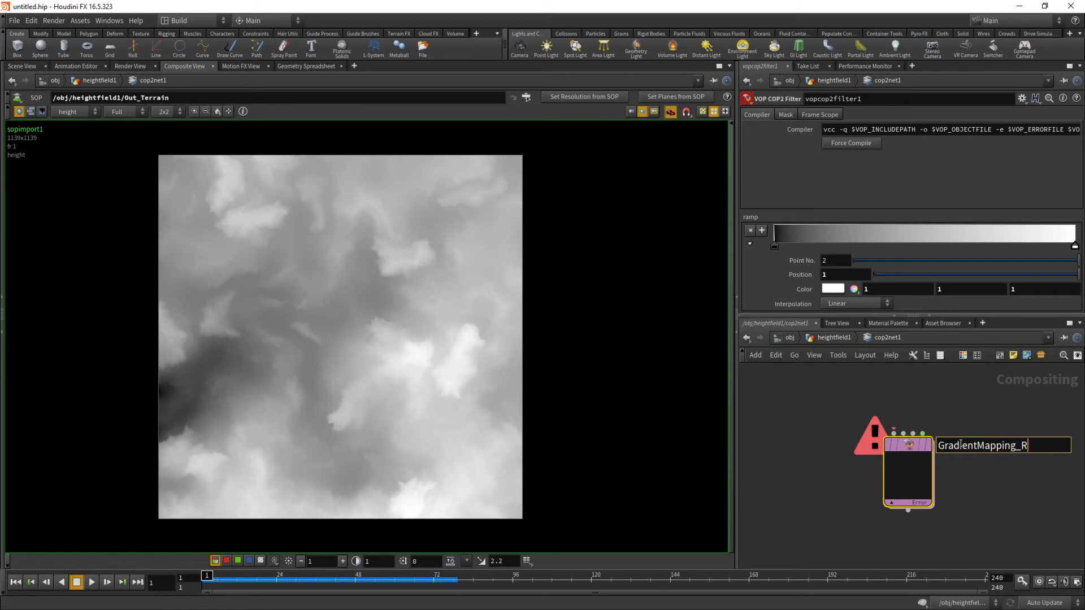
text(ock)
key(Return)
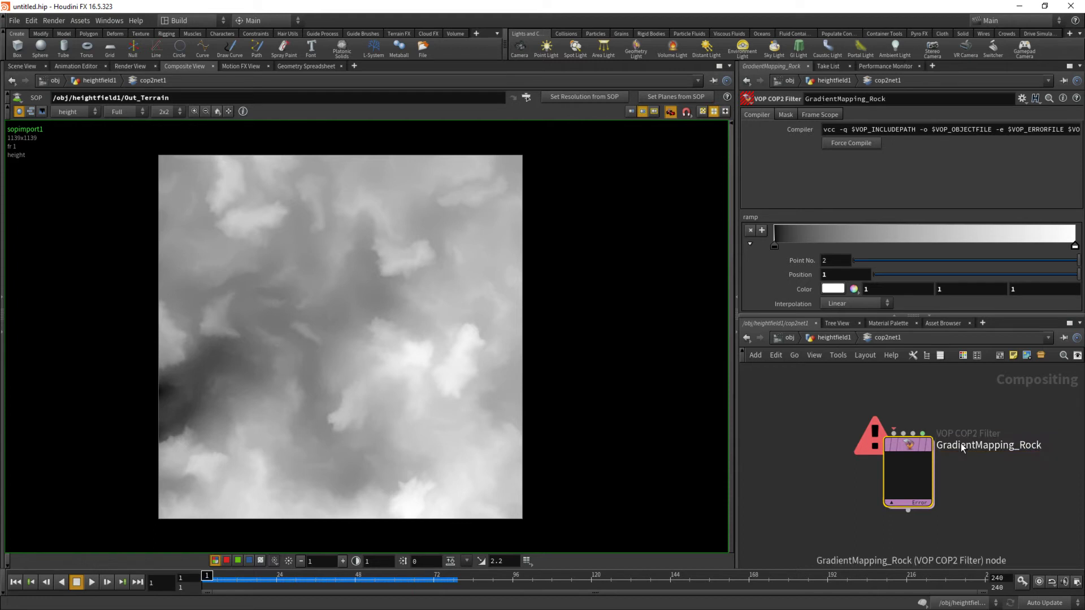
- Add a Channel Copy node fed by sopimport1's output
key(h)
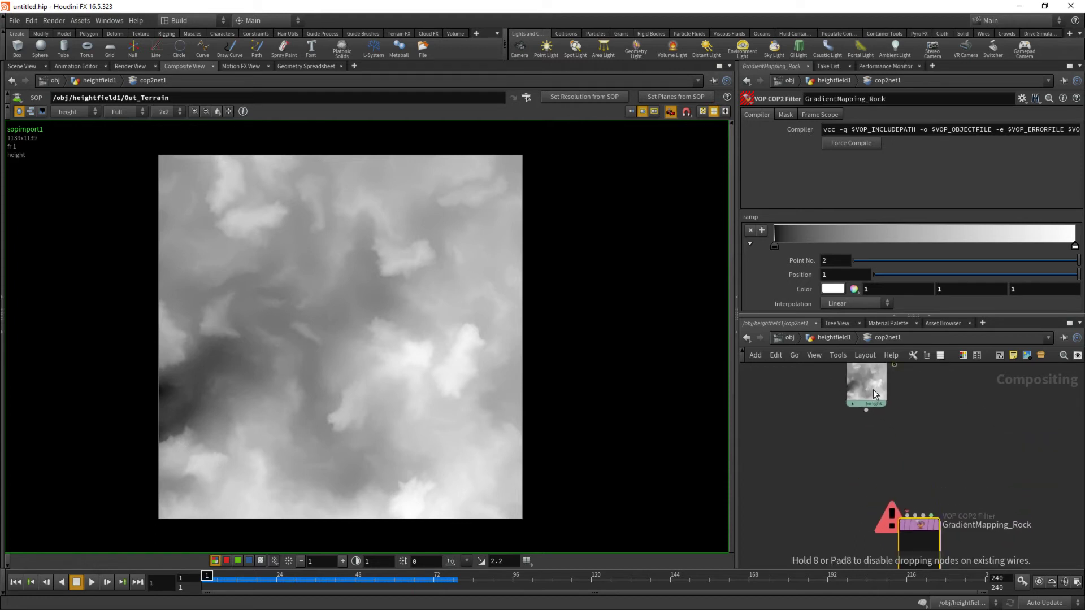
scroll(919, 526, up, 3)
mouse_move(913, 499)
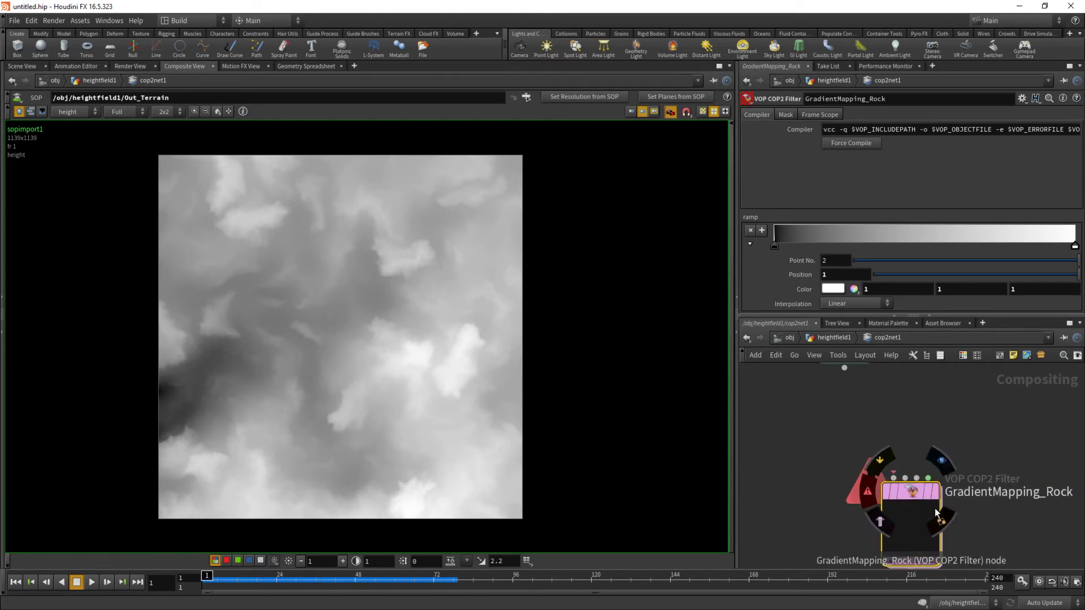
click(846, 402)
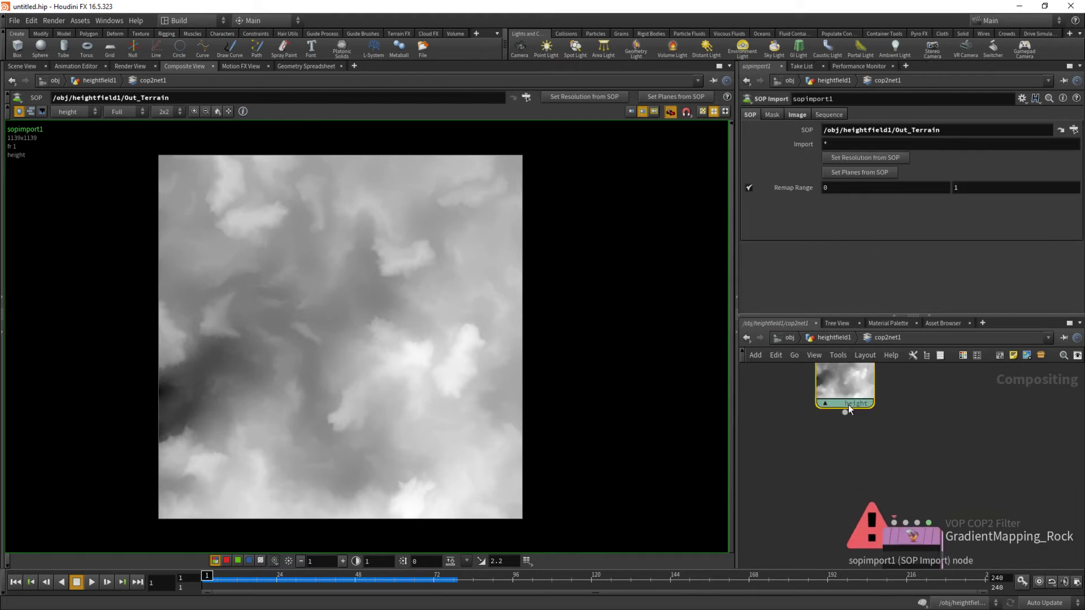
click(861, 405)
click(783, 460)
middle_drag(932, 460, 927, 509)
drag(852, 438, 845, 405)
click(838, 429)
key(Tab)
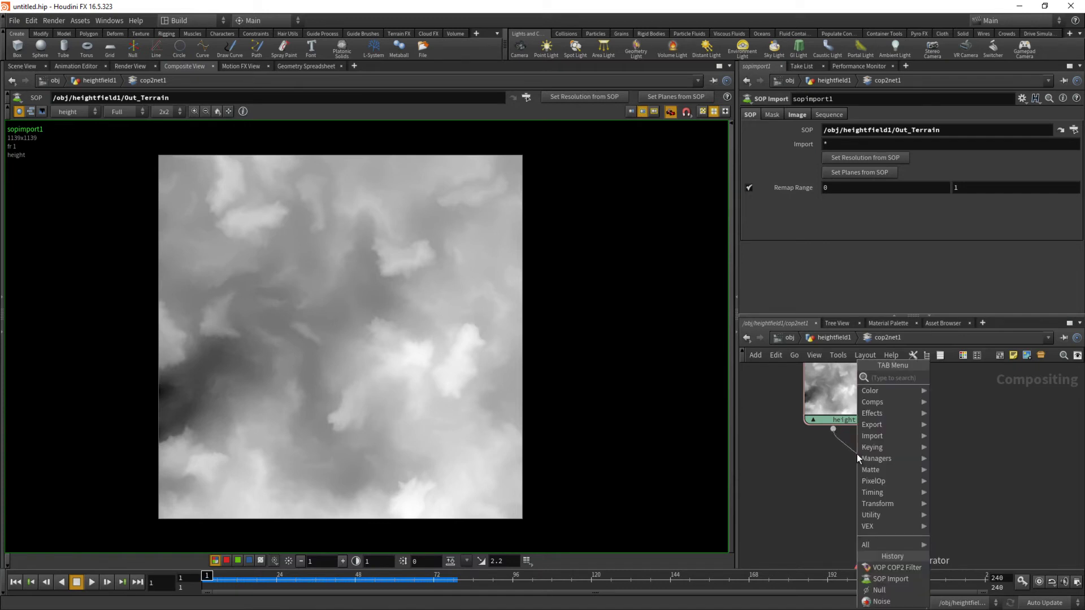
text(channe)
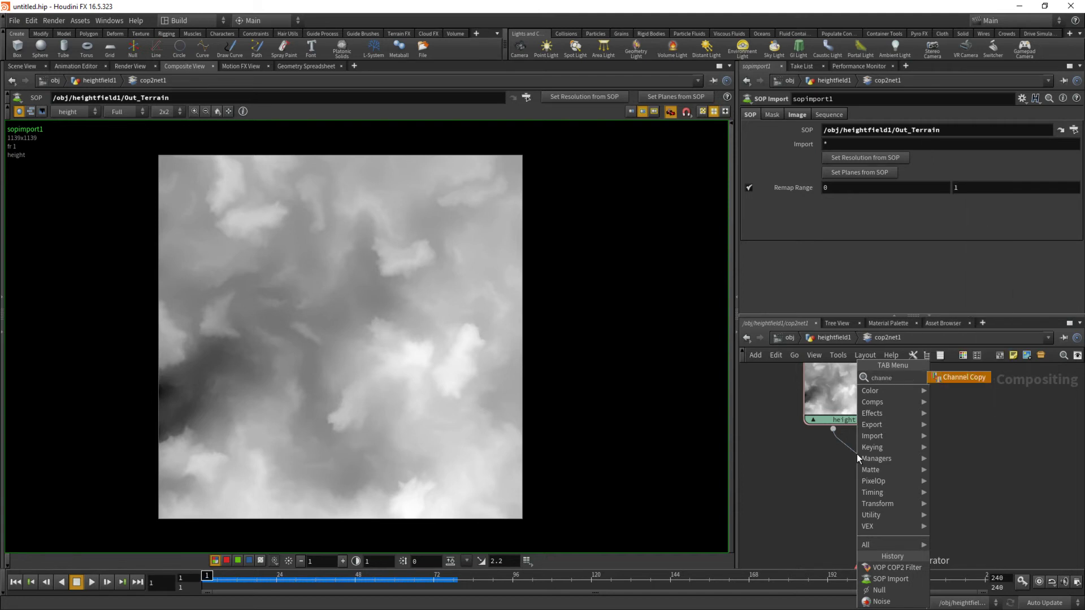
key(Return)
- Place the Channel Copy node directly beneath sopimport1 and rename it SlumpMask
drag(857, 468, 832, 452)
drag(790, 397, 848, 460)
key(l)
double_click(913, 424)
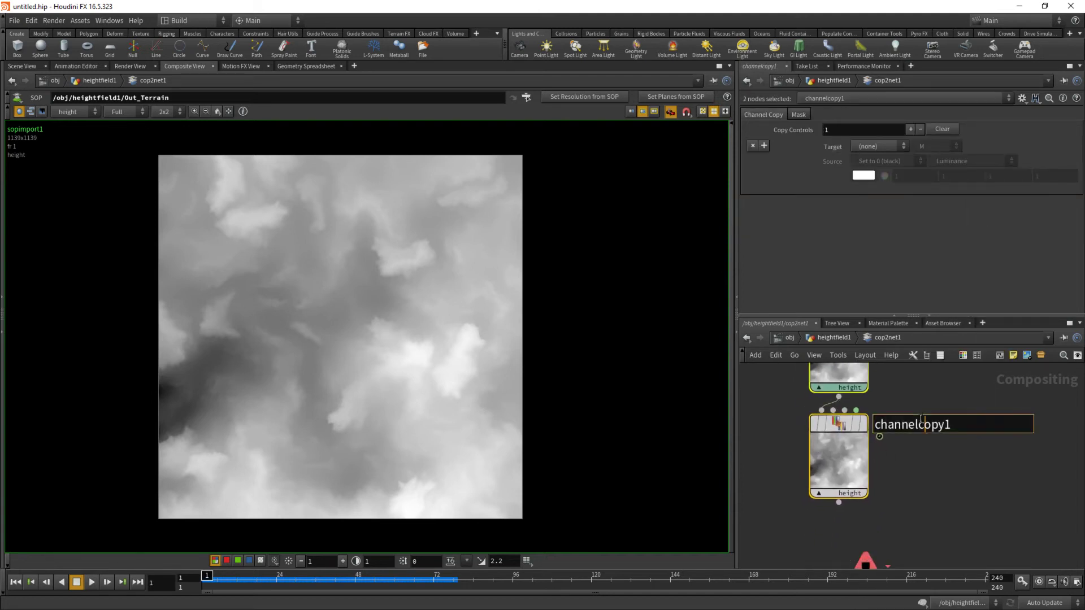
click(934, 437)
mouse_move(933, 503)
middle_down()
mouse_move(947, 442)
mouse_move(930, 491)
middle_up()
click(911, 412)
drag(835, 465, 962, 460)
middle_drag(853, 467, 880, 469)
drag(987, 456, 859, 479)
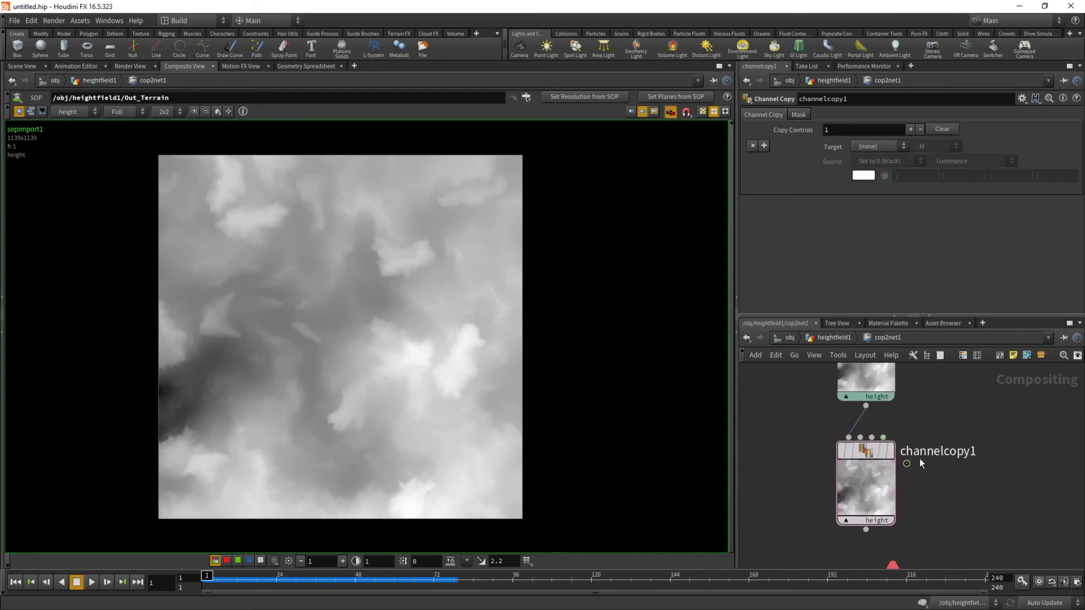
double_click(953, 452)
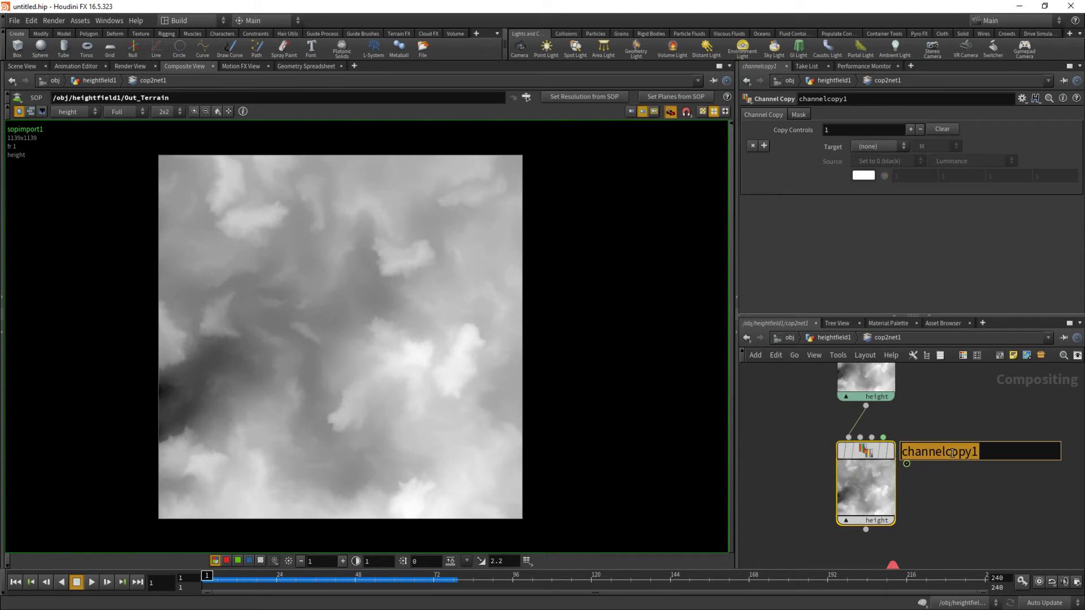
text(SlumpMask)
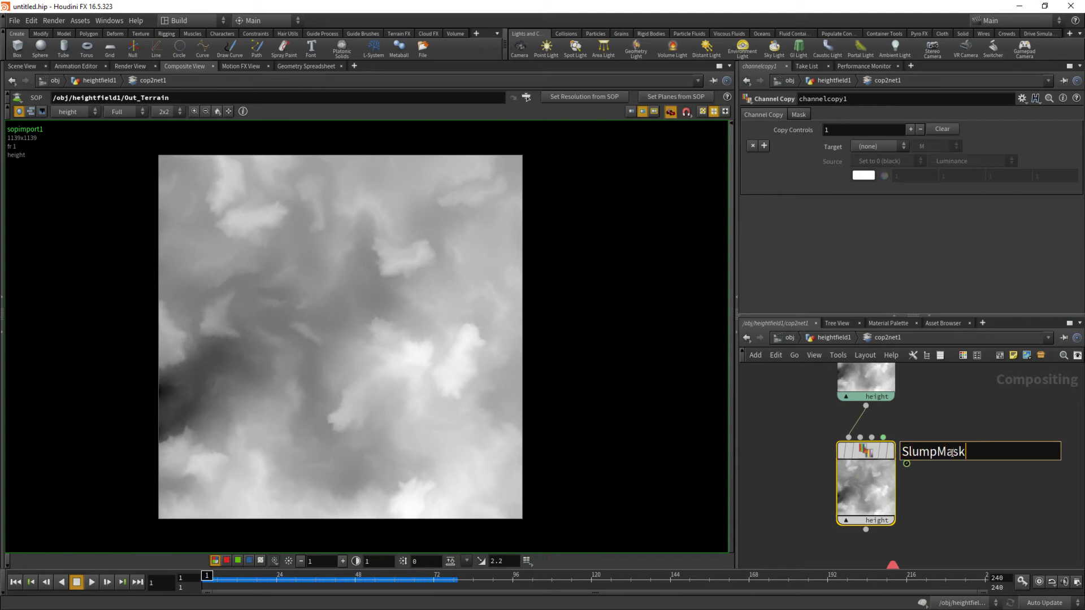
key(Return)
- Rename the GradientMapping_Rock node as GradientMapping_Grass
key(h)
scroll(989, 482, down, 1)
middle_drag(1039, 527, 941, 453)
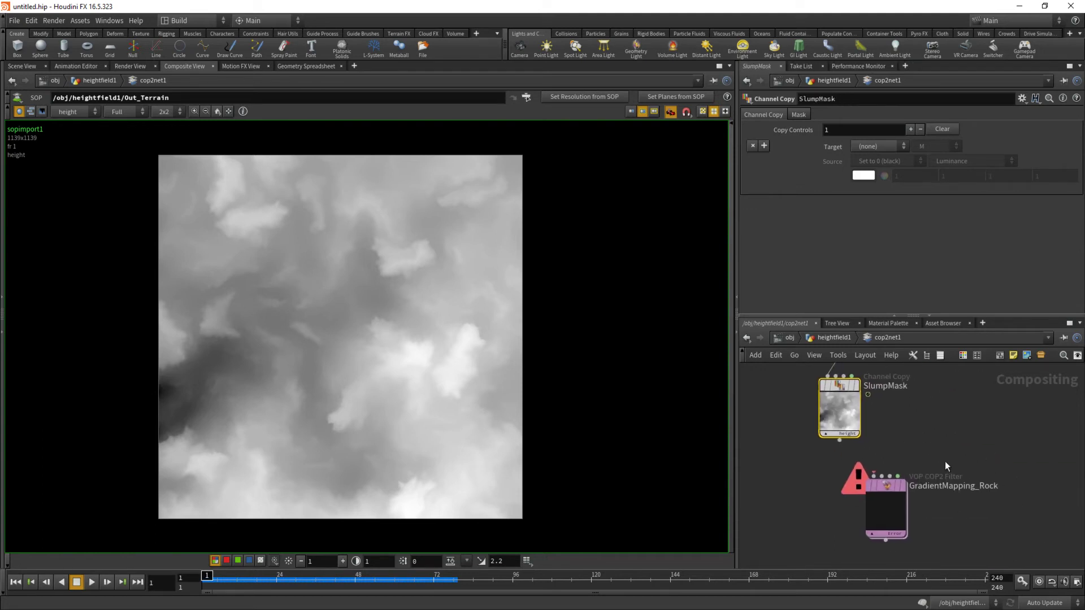
click(963, 487)
drag(986, 487, 1058, 503)
key(BackSpace)
key(BackSpace)
text(Grass)
key(Return)
- Set SlumpMask's copy target to a new A plane and its source to Input 1 : mask
click(875, 146)
click(873, 167)
click(937, 145)
click(929, 169)
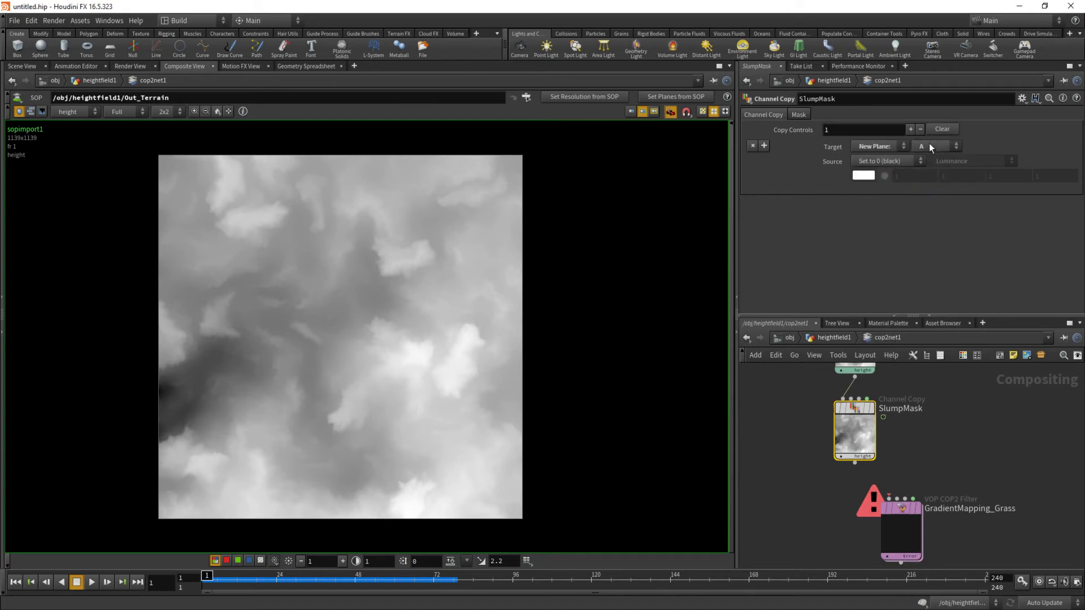
click(886, 161)
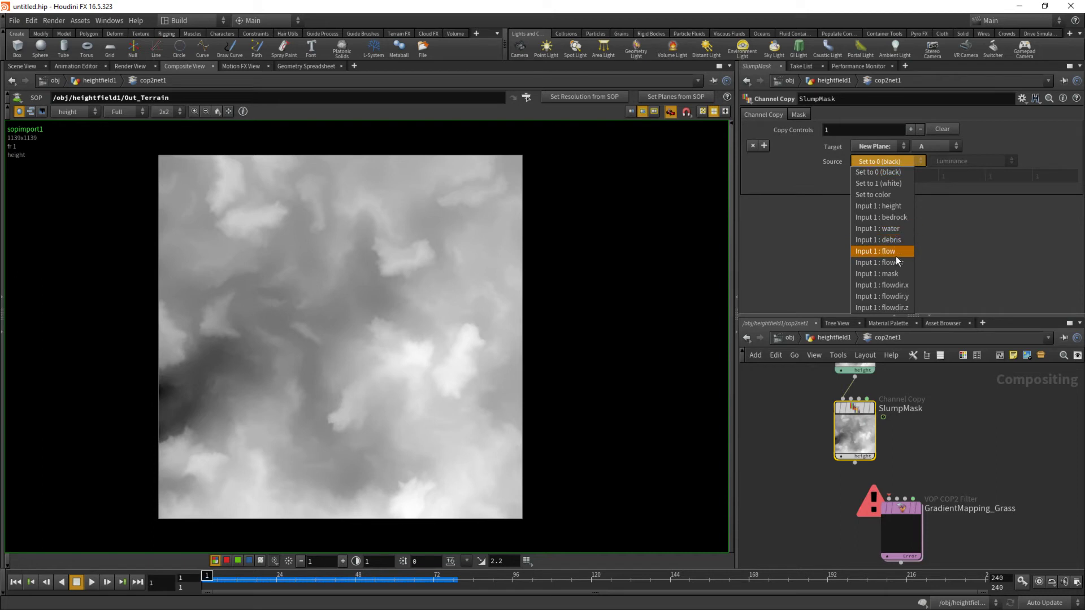
click(890, 273)
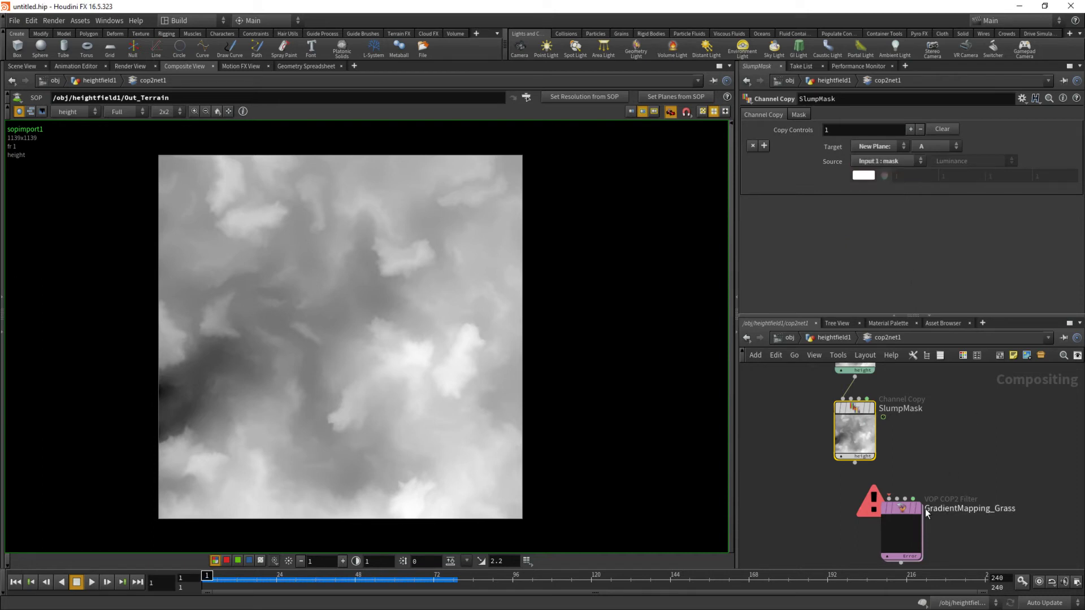
- Wire SlumpMask into GradientMapping_Grass and display that filter's C plane in the Composite View
click(855, 462)
click(889, 499)
middle_drag(955, 517, 948, 450)
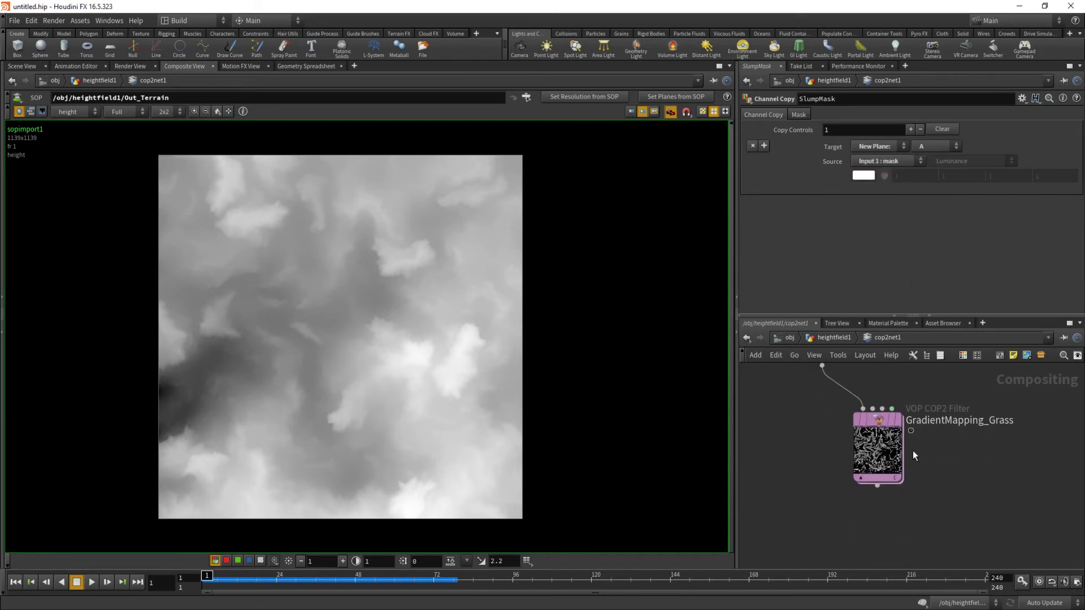
click(879, 449)
click(898, 420)
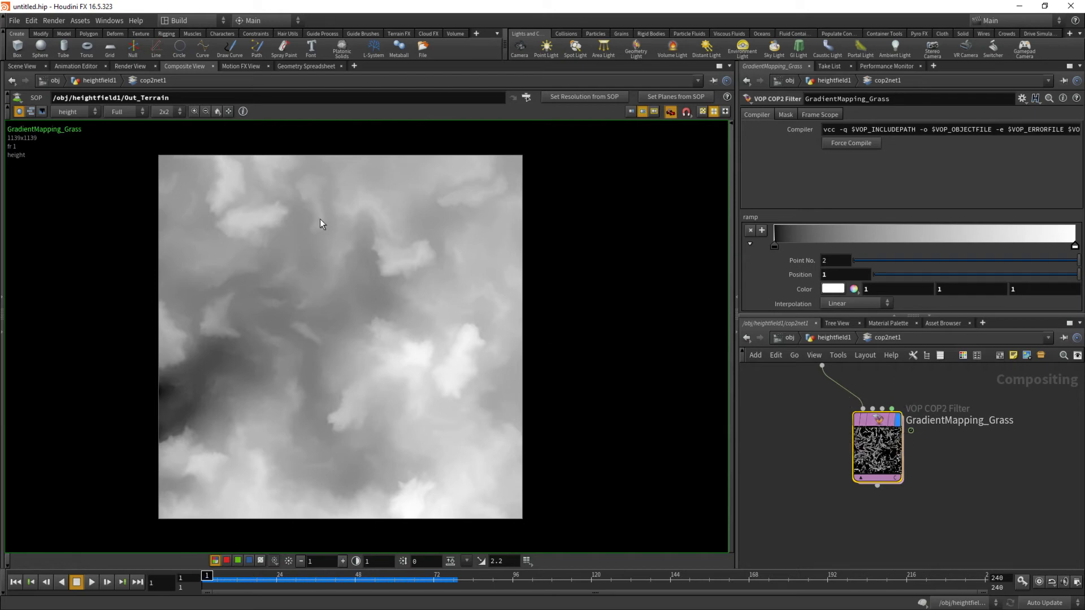
click(74, 112)
click(69, 213)
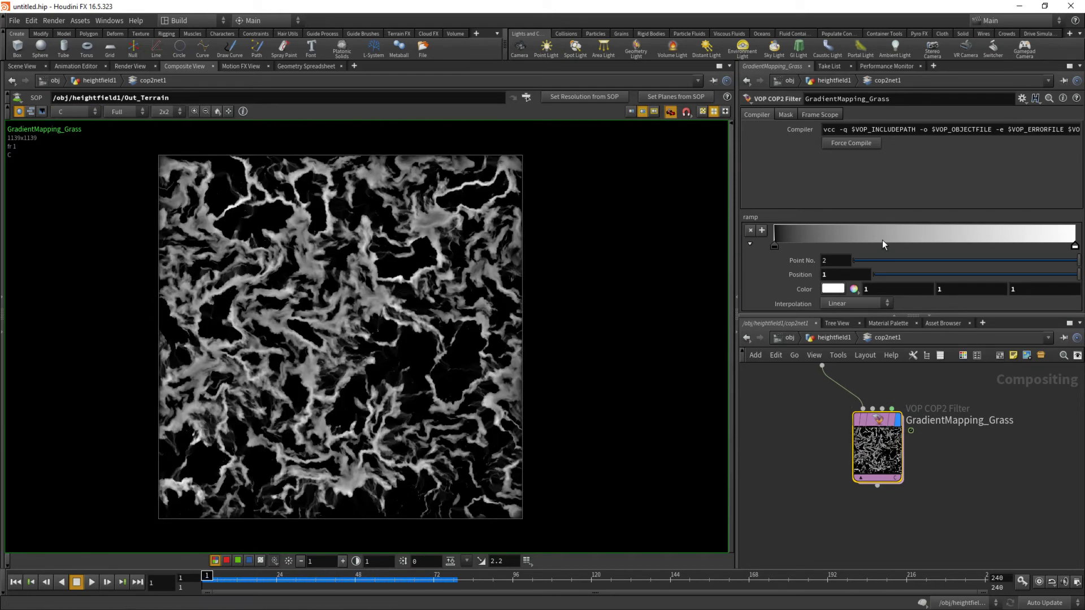
- Remove the white end point from the grass ramp and color the remaining point green, RGB 0.201, 0.352, 0
drag(839, 232, 927, 262)
drag(1070, 249, 1056, 313)
click(830, 289)
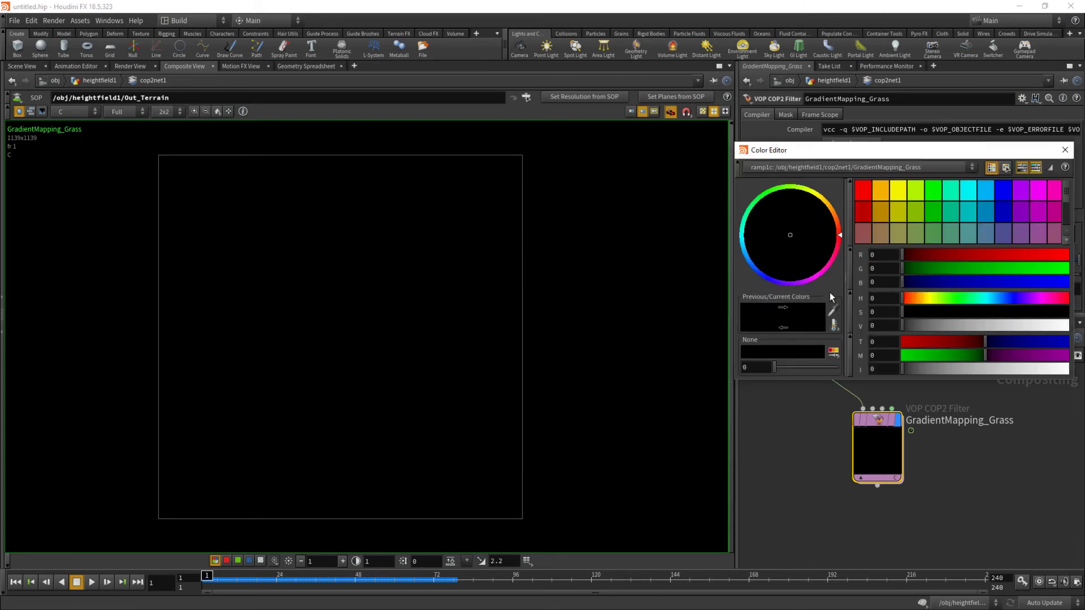
click(961, 270)
click(968, 255)
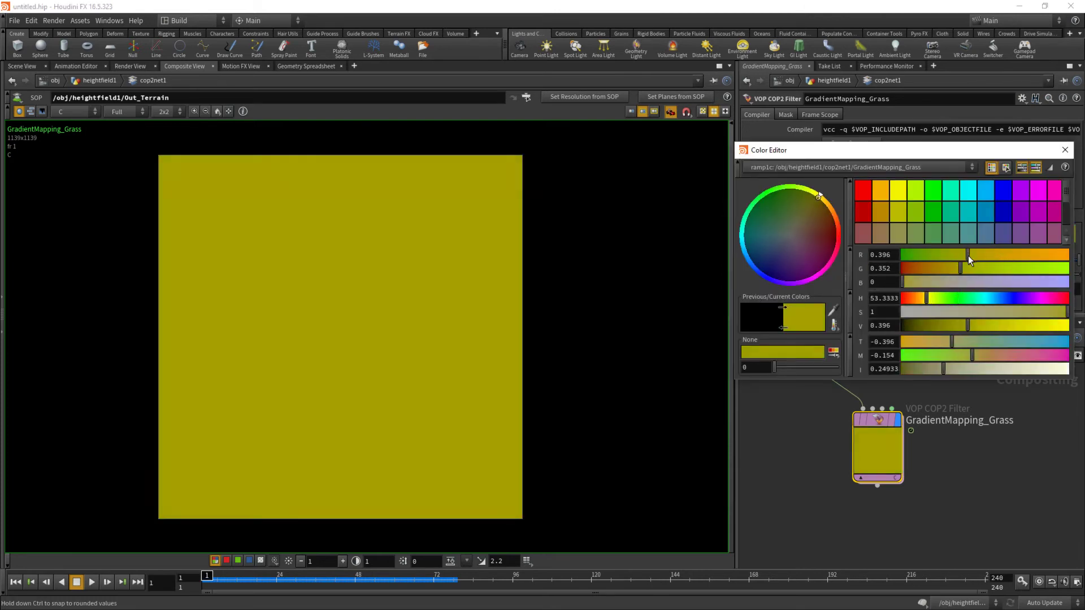
drag(954, 256, 935, 256)
middle_drag(973, 527, 1004, 608)
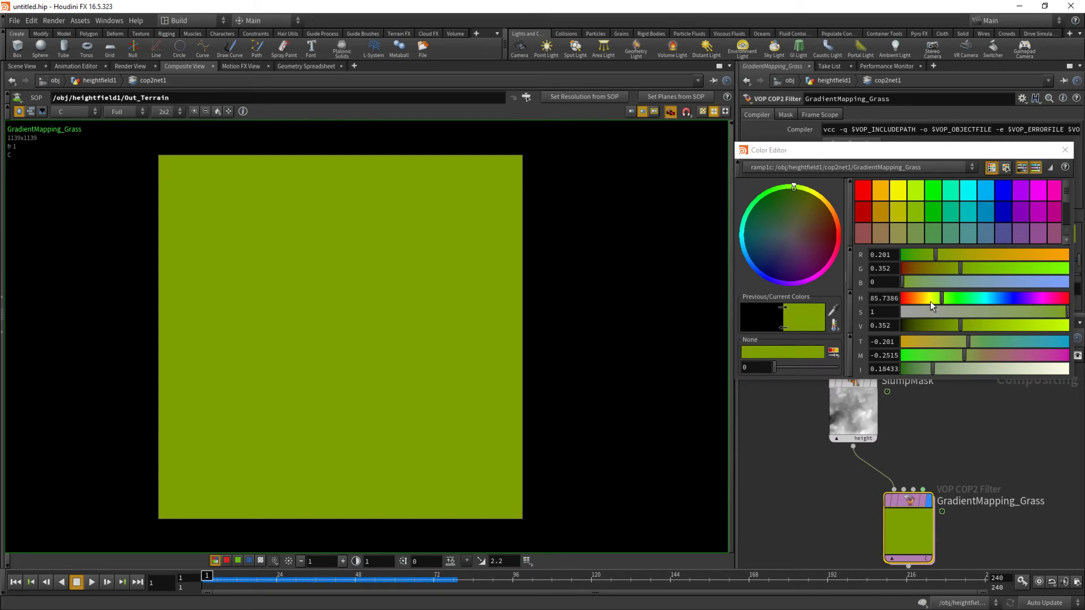
click(1065, 150)
- Add a ramp point at position 0.5 and color it a darker, muted green with saturation 0.713 and value 0.164
click(762, 230)
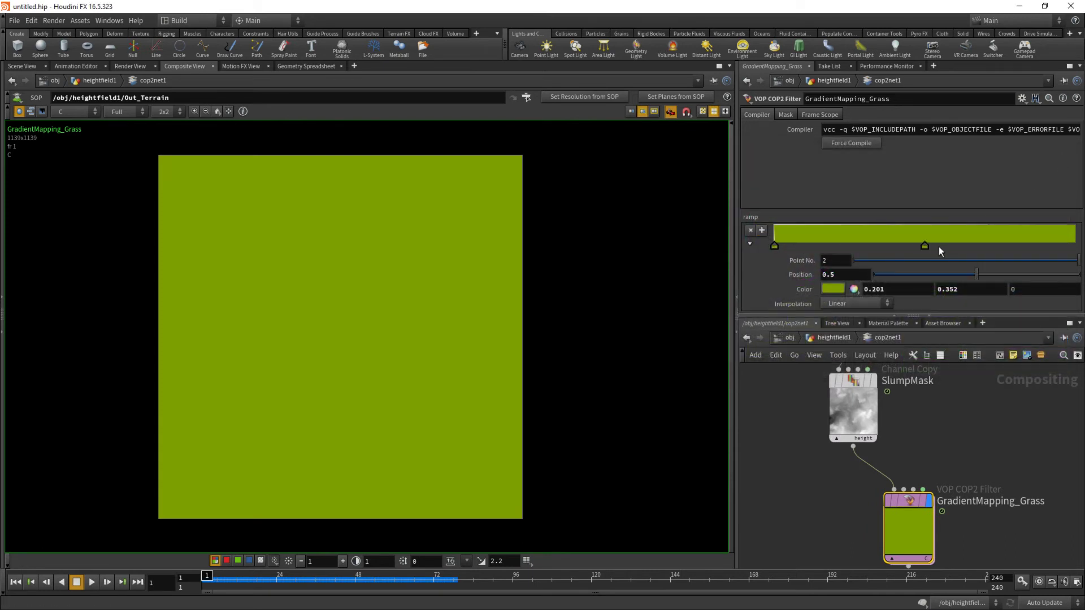
click(830, 290)
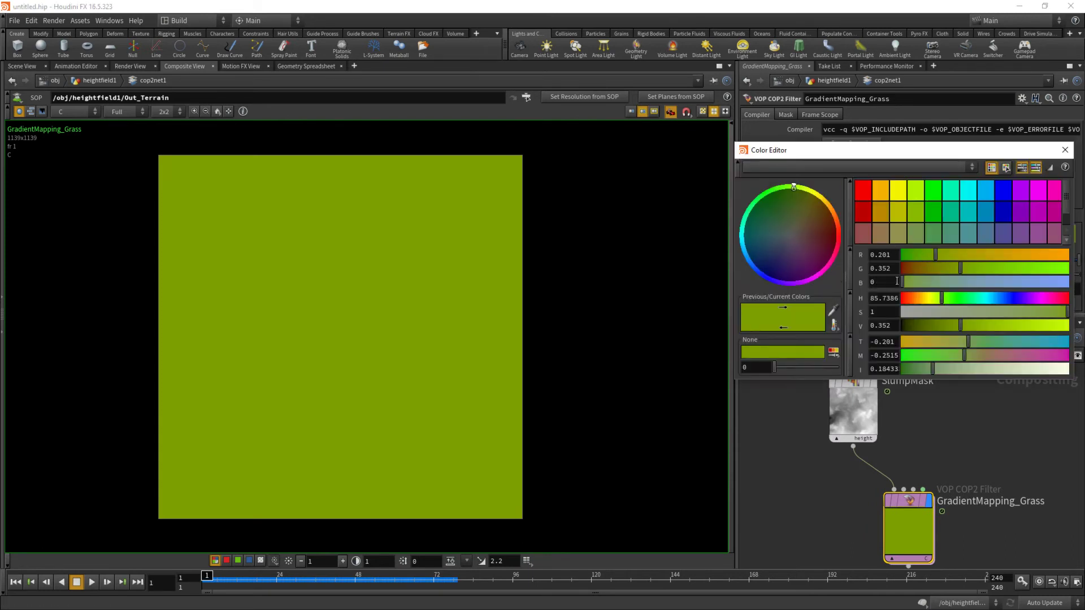
drag(950, 328, 1020, 311)
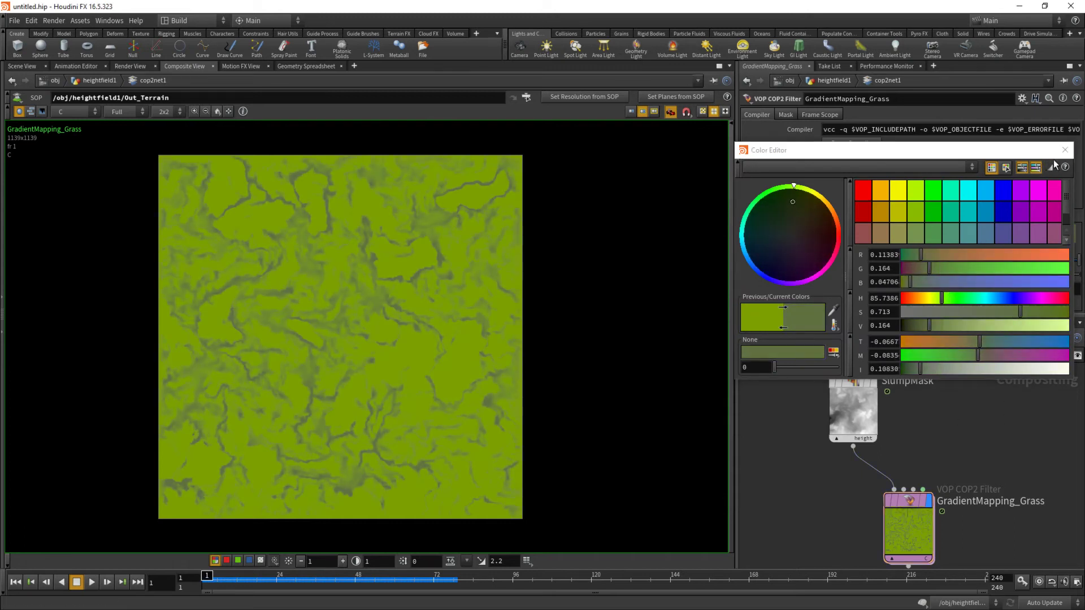
click(1065, 150)
- Spread five more green points along the grass ramp at about 0.14, 0.29, 0.46, 0.88 and 1
drag(861, 232, 1040, 234)
drag(1010, 236, 816, 236)
drag(851, 236, 913, 235)
drag(960, 237, 1074, 242)
mouse_move(843, 234)
mouse_down()
mouse_move(778, 232)
mouse_move(860, 235)
mouse_up()
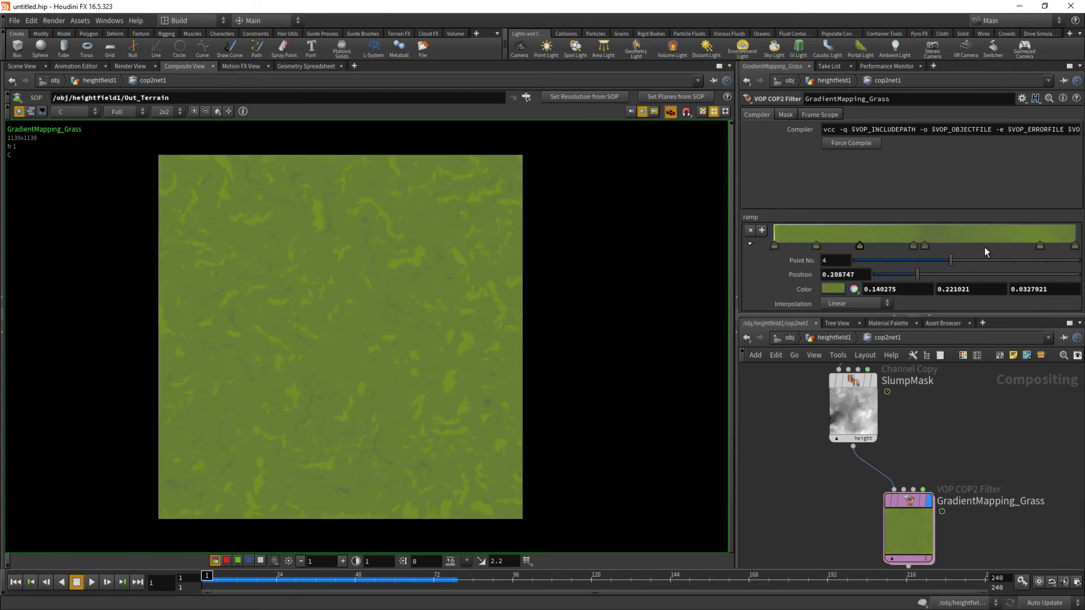
- Add a ramp point at about 0.54 and color it yellow, RGB 0.386285, 0.348, -0.0947146
click(935, 233)
click(833, 290)
mouse_move(947, 268)
mouse_down()
mouse_move(960, 269)
mouse_move(924, 257)
mouse_move(945, 257)
mouse_up()
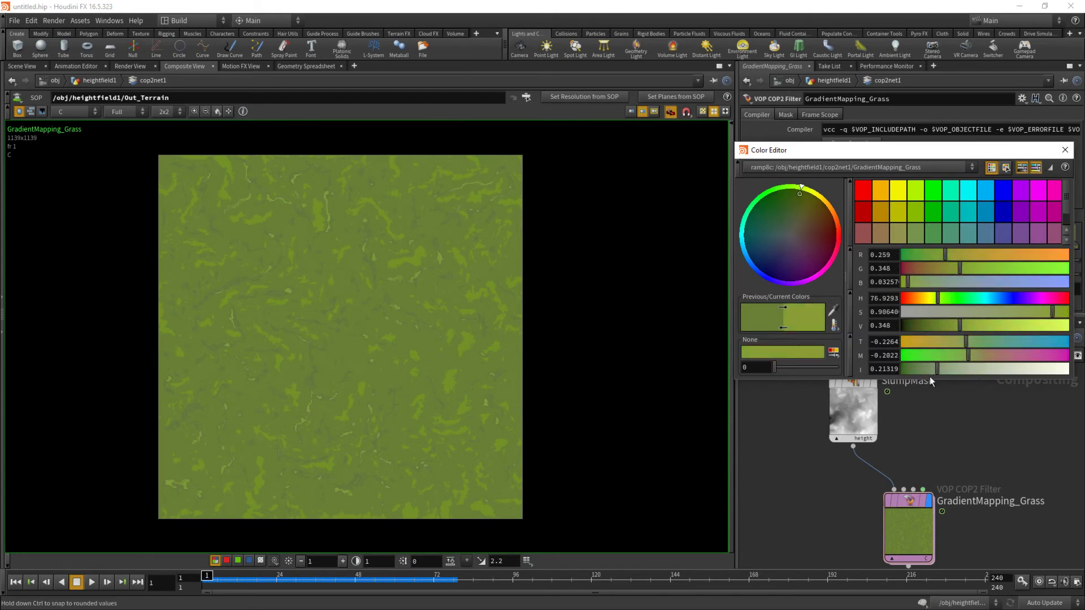
drag(948, 345, 945, 341)
click(1058, 153)
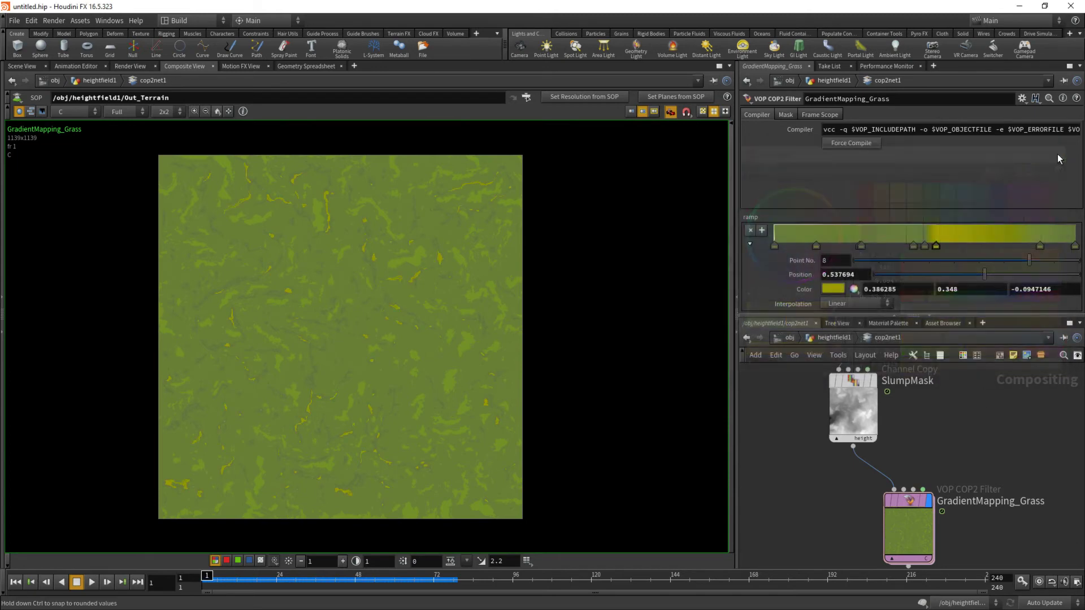
- Rearrange the grass ramp with the yellow point at about 0.1, a green point at 0.201128 and a new one at 0.847744
drag(954, 242, 819, 240)
click(1029, 234)
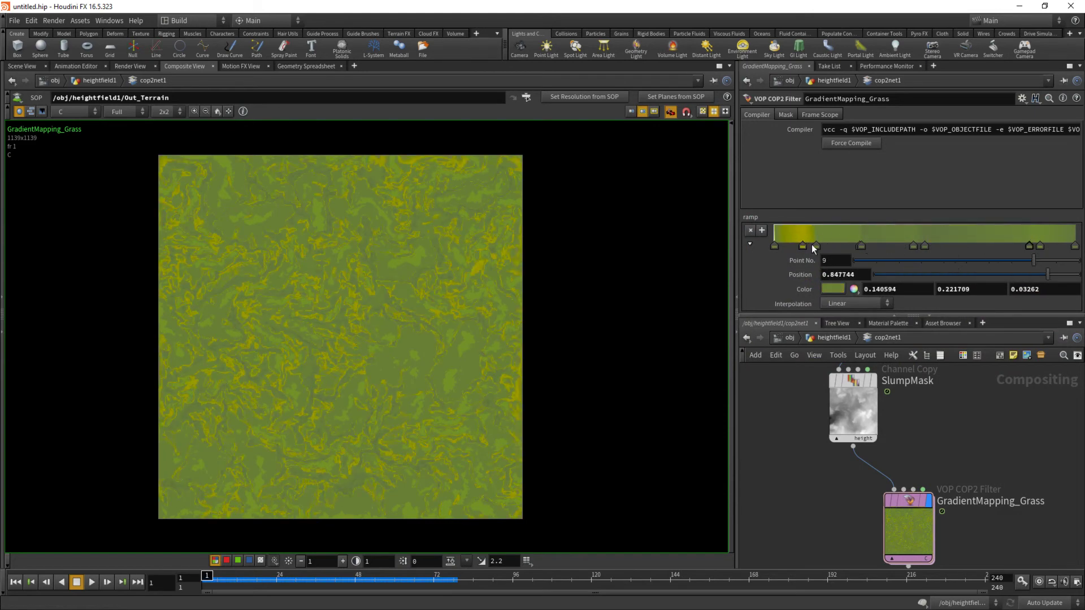
drag(914, 248, 834, 246)
middle_drag(996, 512, 963, 384)
middle_drag(872, 522, 887, 424)
scroll(885, 421, down, 1)
middle_drag(877, 382, 880, 432)
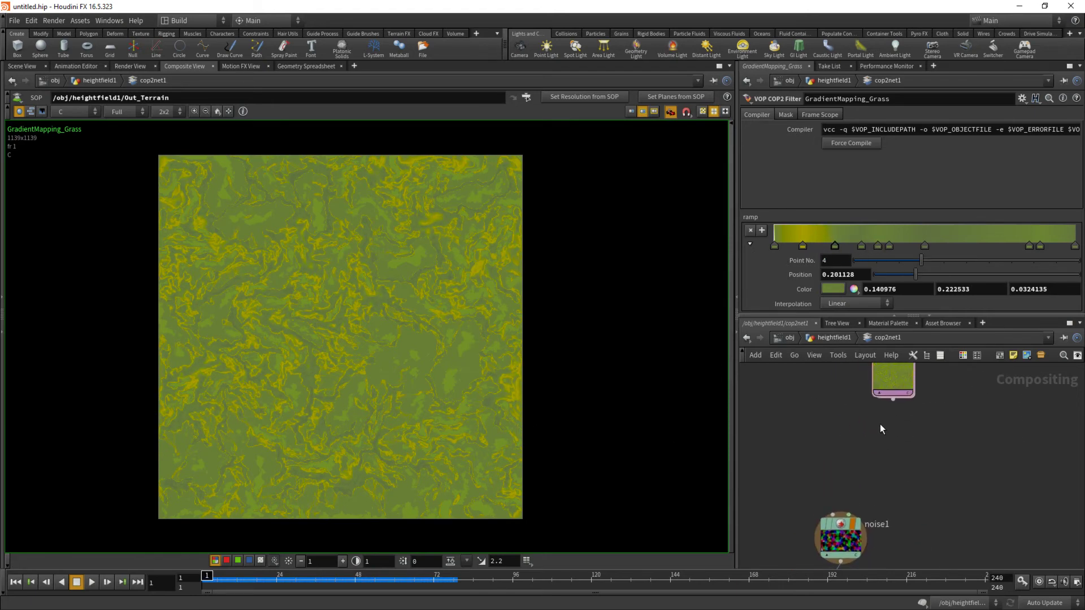
- Show the terrain in the 3D scene view and delete the yellow point from the grass ramp
middle_drag(924, 524, 950, 425)
click(848, 485)
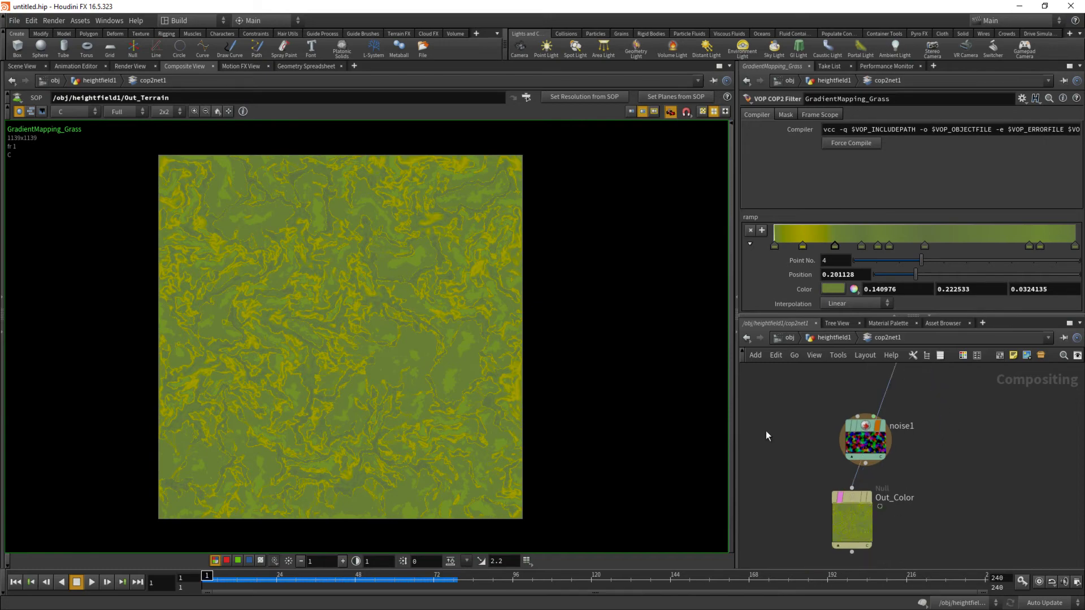
click(22, 66)
drag(450, 318, 722, 201)
click(802, 246)
key(Delete)
drag(451, 325, 473, 323)
middle_drag(957, 447, 949, 540)
drag(509, 365, 500, 343)
- Add a ramp point at position 0.657895 and darken its green to RGB 0.0788236, 0.119, 0.0253436
click(971, 243)
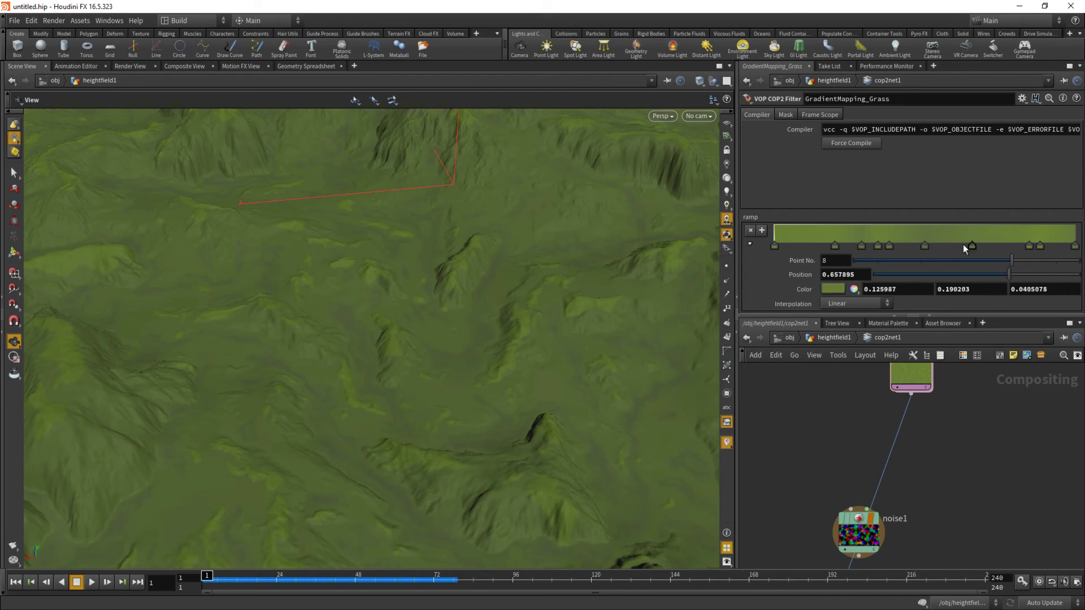
click(831, 289)
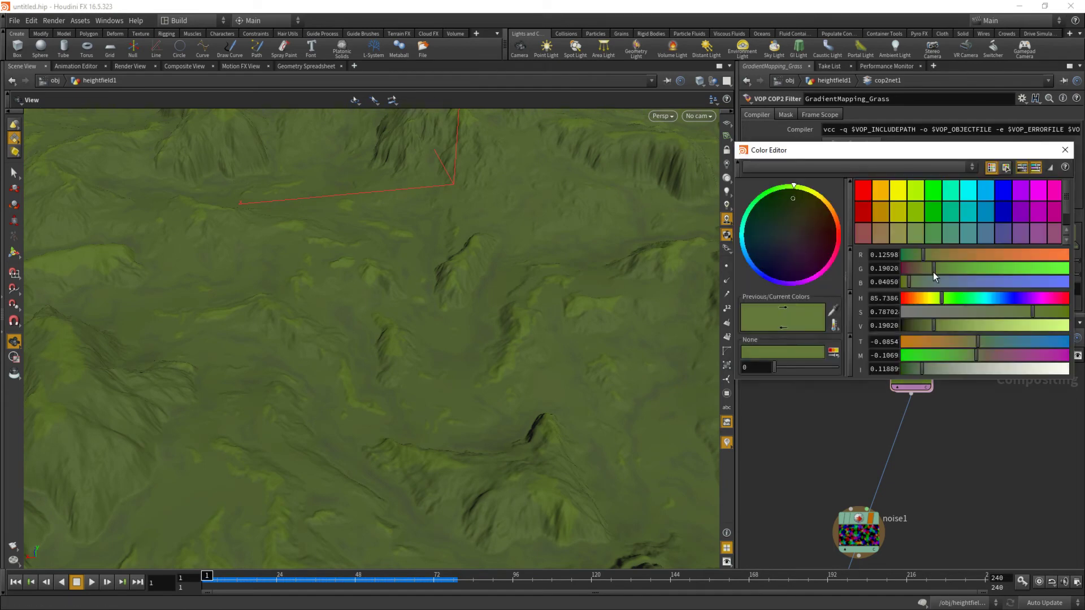
drag(981, 325, 920, 327)
drag(650, 339, 452, 424)
click(1066, 150)
drag(445, 370, 355, 344)
- Remove the noise node between GradientMapping_Grass and Out_Color, and move Out_Color up close below the grass filter
middle_drag(987, 447, 929, 505)
scroll(928, 505, down, 3)
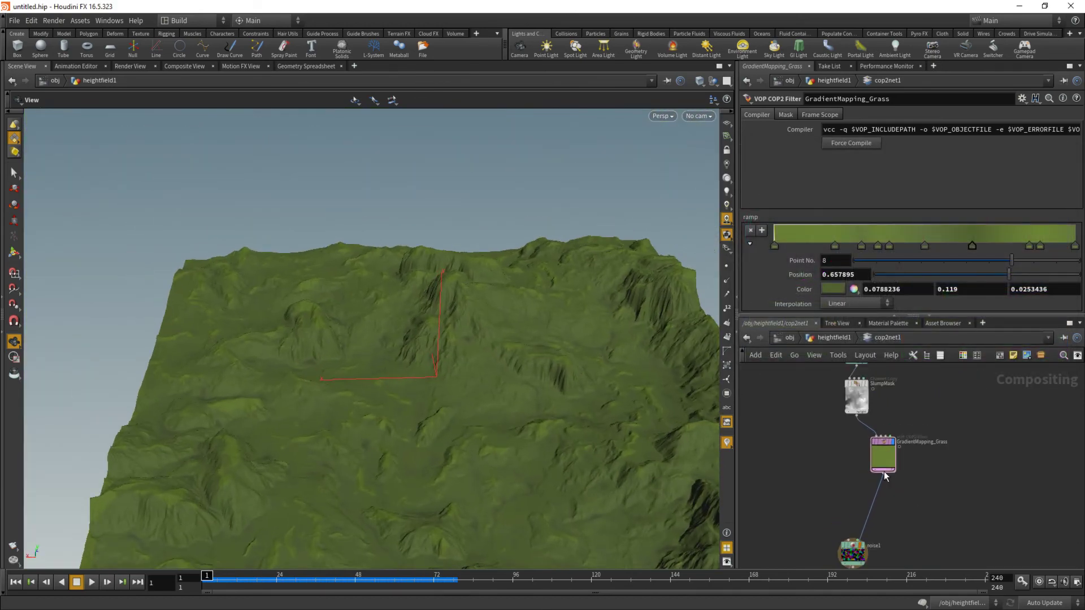
drag(854, 559, 862, 518)
middle_drag(892, 535, 915, 483)
drag(884, 461, 813, 458)
key(Delete)
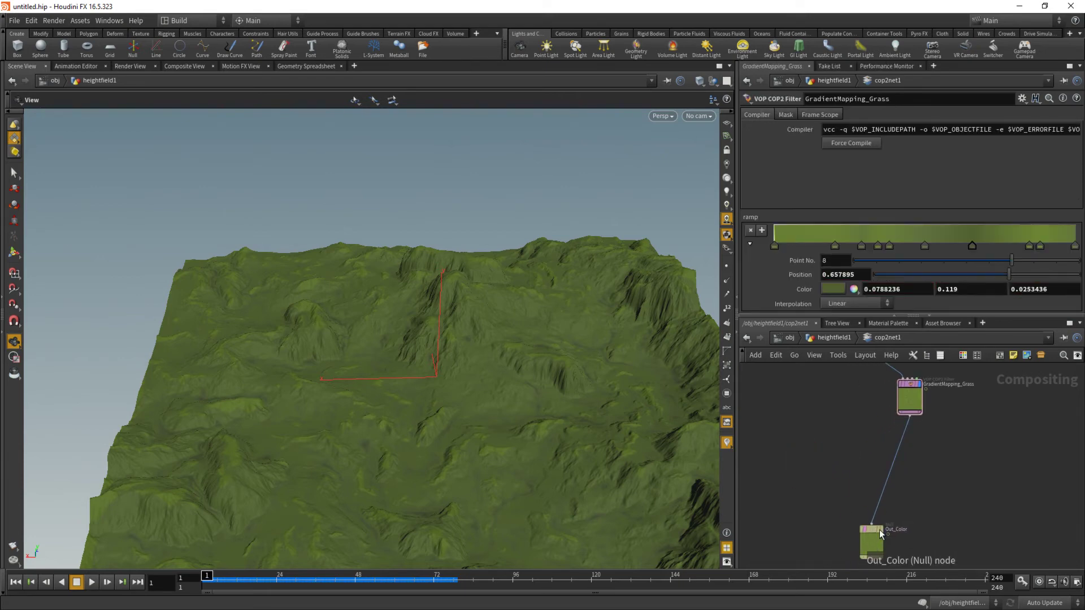
drag(874, 541, 896, 461)
- Tidy the layout of the nodes around sopimport1, SlumpMask and GradientMapping_Grass
middle_drag(943, 428, 933, 551)
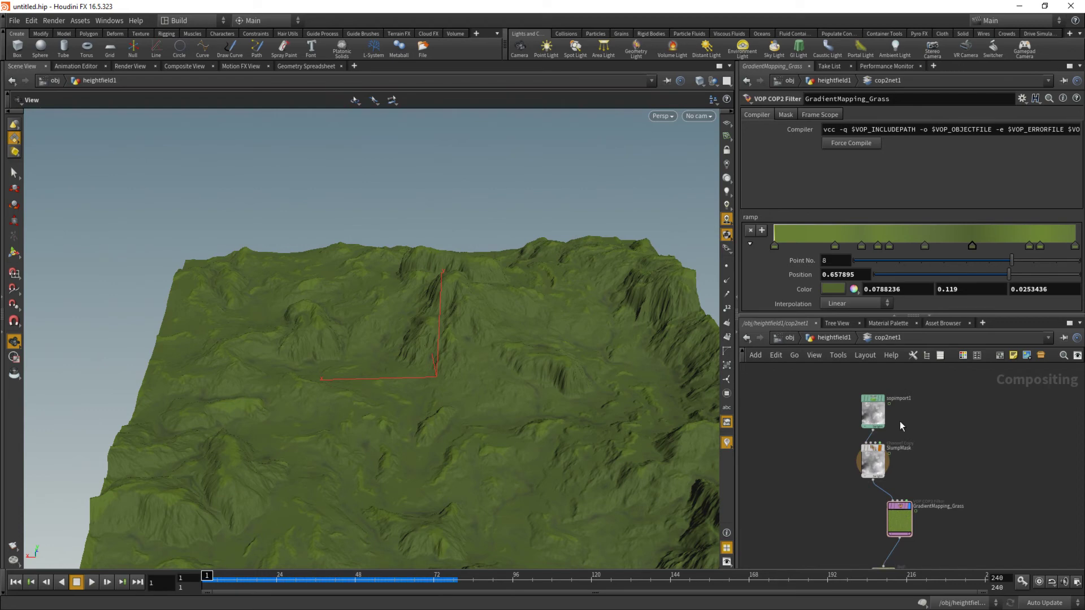
drag(836, 461, 875, 416)
drag(874, 415, 897, 384)
scroll(923, 438, up, 2)
scroll(924, 438, up, 1)
middle_drag(292, 297, 238, 215)
right_drag(237, 215, 322, 259)
drag(322, 259, 288, 254)
right_drag(288, 254, 228, 243)
middle_drag(983, 416, 968, 477)
middle_drag(939, 416, 929, 405)
middle_drag(937, 487, 924, 409)
drag(858, 527, 906, 510)
scroll(867, 403, up, 1)
scroll(868, 404, up, 1)
scroll(853, 443, down, 1)
middle_drag(868, 404, 895, 458)
- Switch the SlumpMask node's preview to the A plane and inspect the grass coloring on the terrain
click(836, 432)
scroll(888, 443, up, 2)
click(827, 420)
click(956, 393)
click(956, 393)
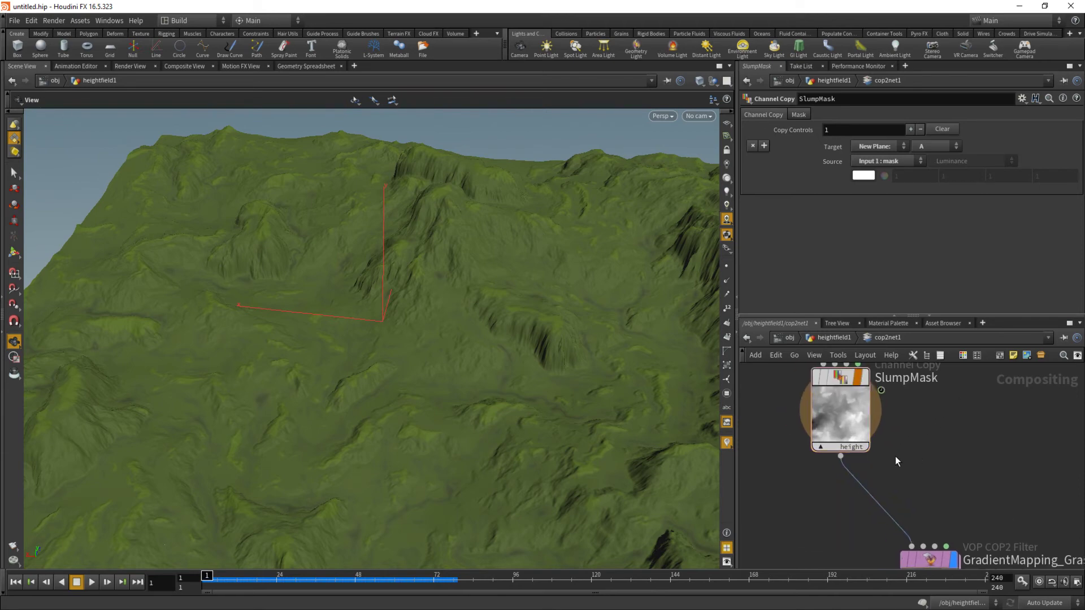
click(854, 448)
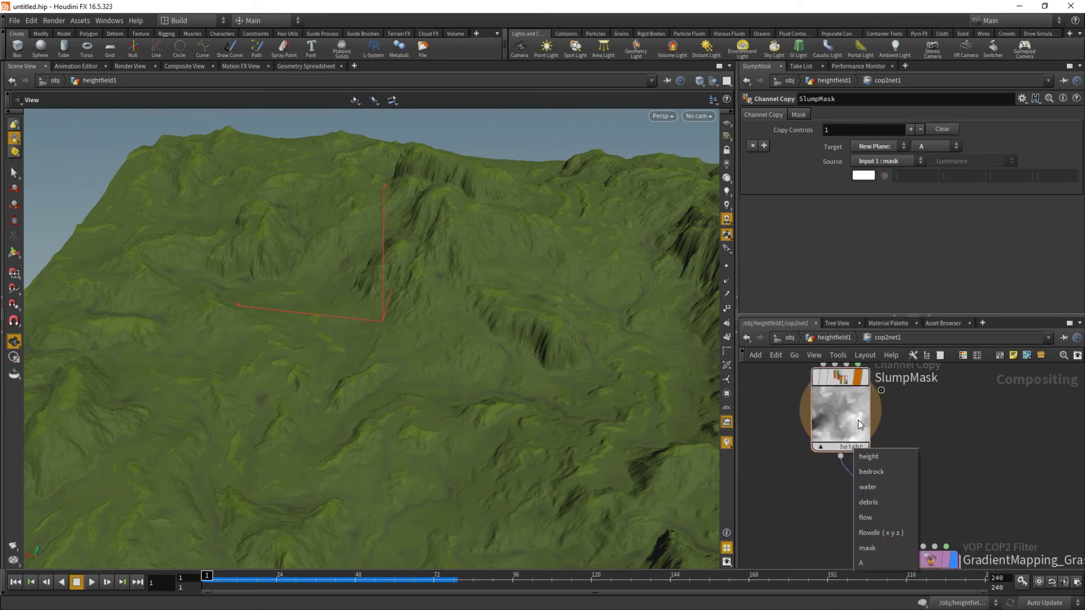
click(874, 563)
scroll(948, 445, down, 5)
drag(945, 444, 928, 445)
scroll(930, 445, up, 4)
middle_drag(540, 364, 415, 298)
scroll(459, 324, up, 2)
mouse_move(458, 325)
mouse_down()
mouse_move(489, 402)
mouse_move(552, 271)
mouse_move(446, 294)
mouse_move(450, 338)
mouse_up()
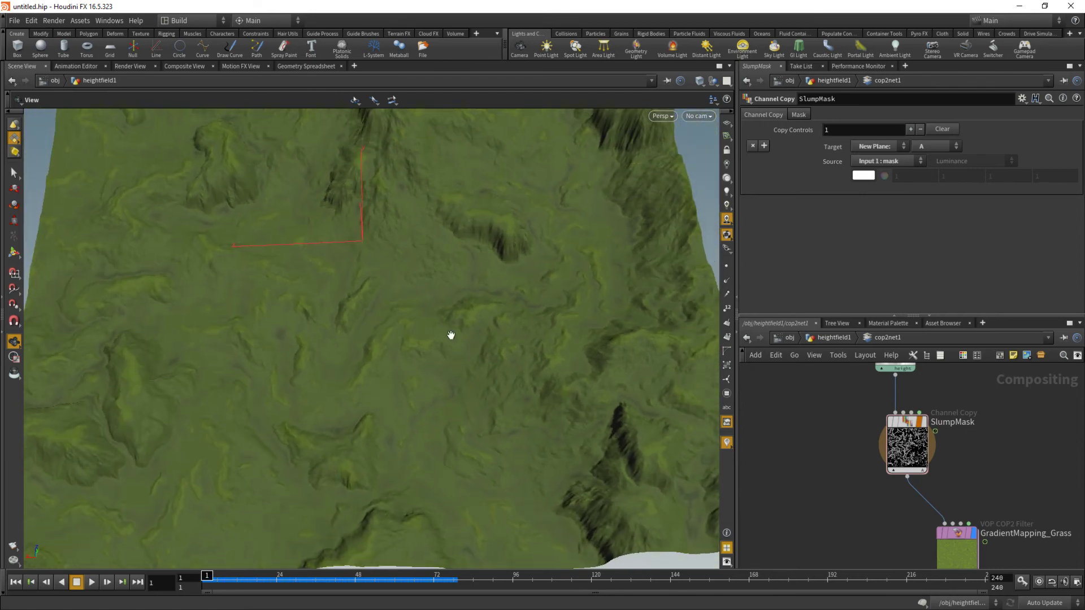
scroll(998, 457, up, 2)
- Add a Noise node beside SlumpMask, fed by the sopimport1 output
drag(854, 447, 863, 431)
middle_drag(964, 406, 913, 508)
click(789, 420)
key(Tab)
text(noise)
key(Return)
key(Return)
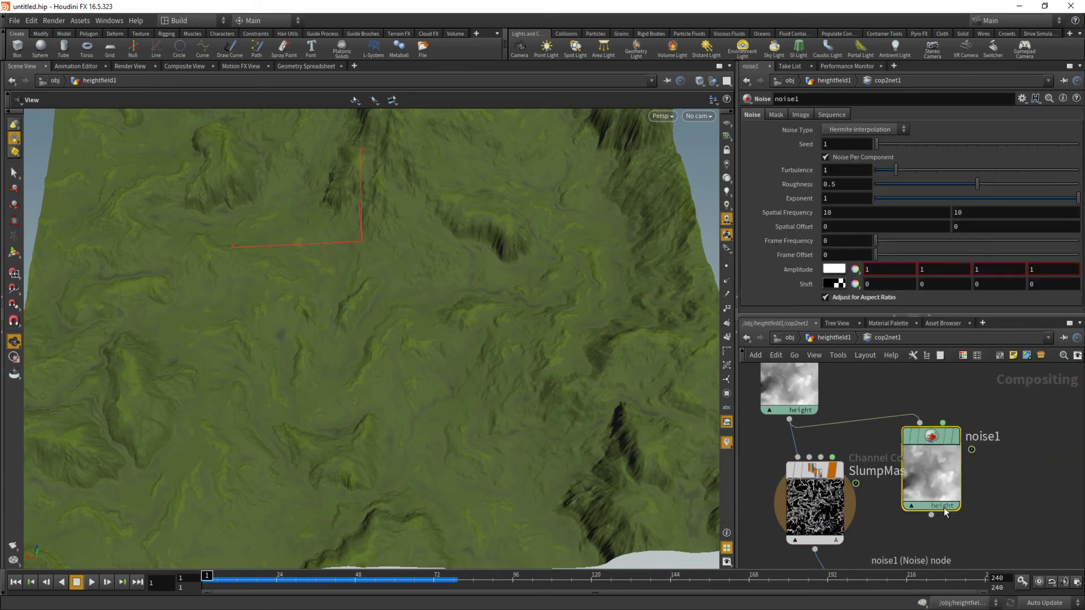
- Set the noise node's added plane to A and show the A plane in its preview
click(777, 115)
click(801, 115)
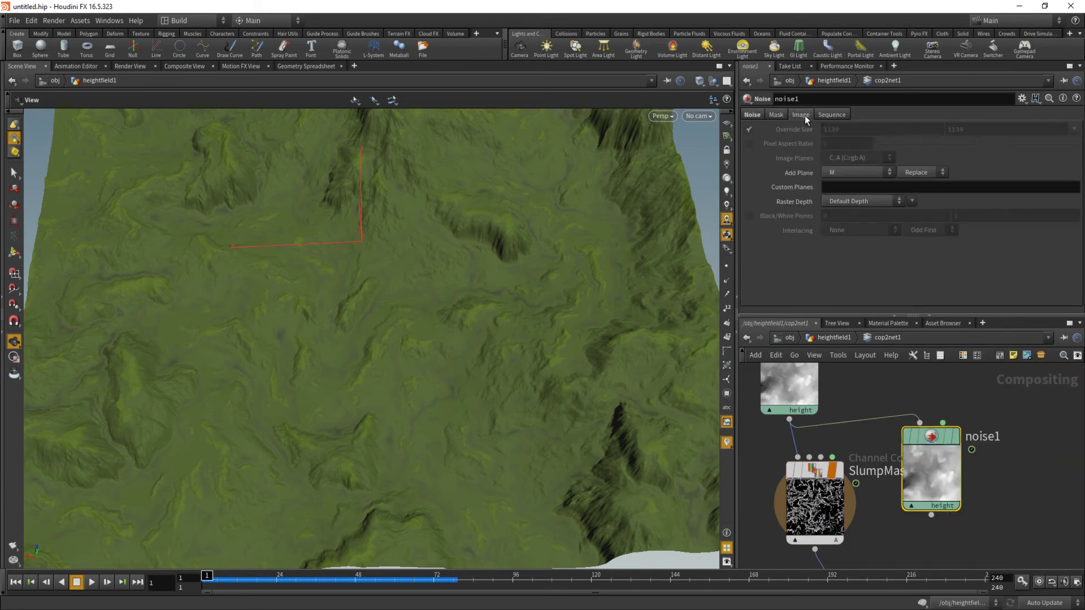
click(836, 172)
click(845, 220)
click(943, 506)
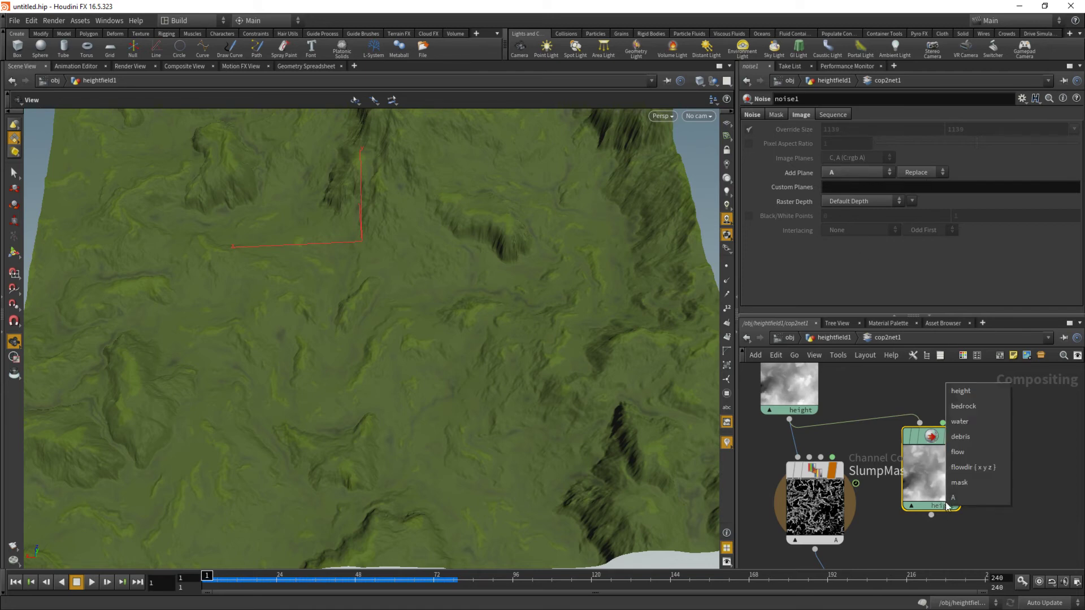
click(978, 497)
middle_click(953, 466)
- Insert a Blend node above GradientMapping_Grass with SlumpMask as first input and noise1 as second input
middle_drag(1015, 516, 1004, 438)
drag(810, 428, 816, 394)
click(810, 437)
key(Tab)
text(blend)
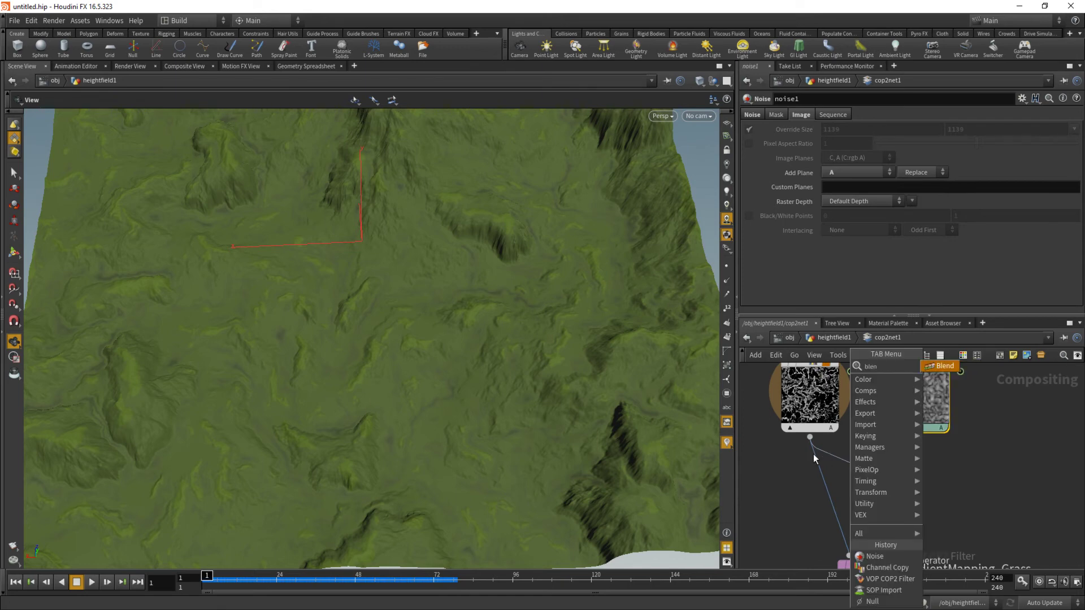
key(Return)
click(850, 467)
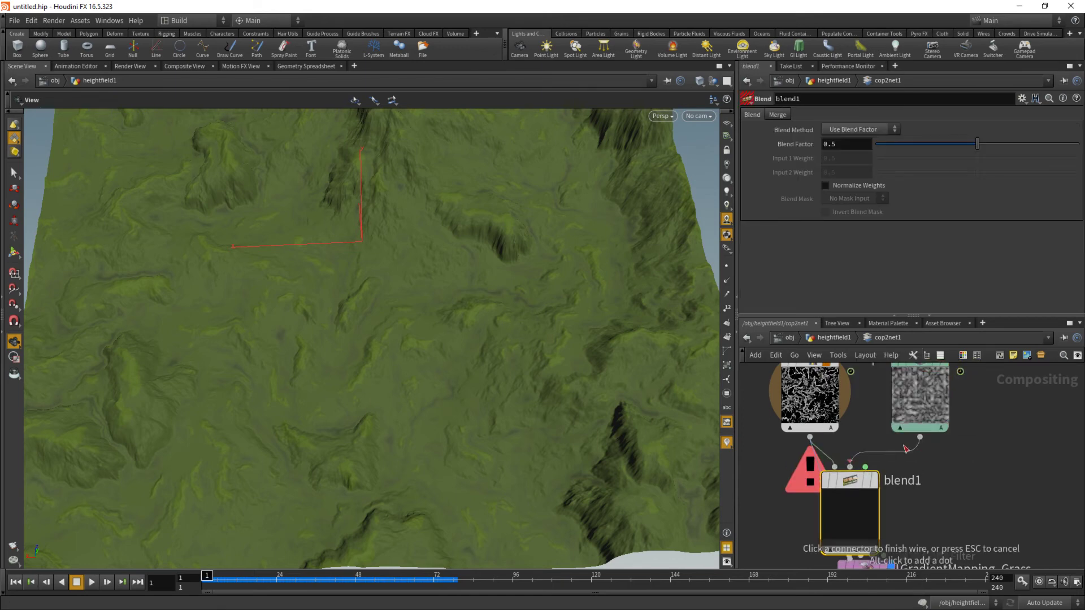
click(920, 436)
middle_drag(941, 497, 969, 378)
drag(882, 472, 866, 523)
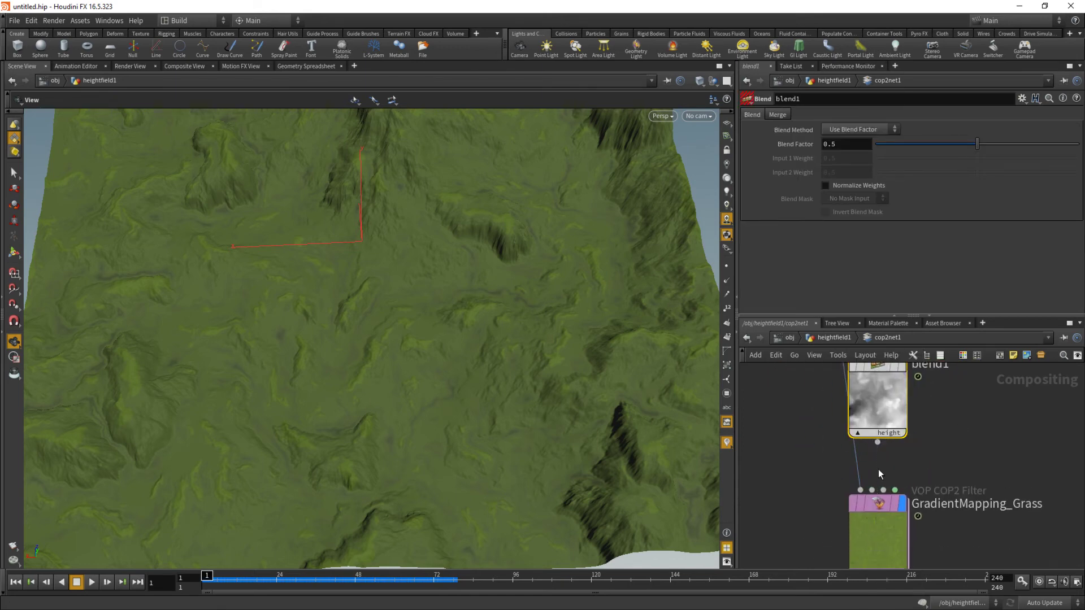
- Line up the sopimport1 node above SlumpMask in the network
middle_drag(795, 433, 794, 538)
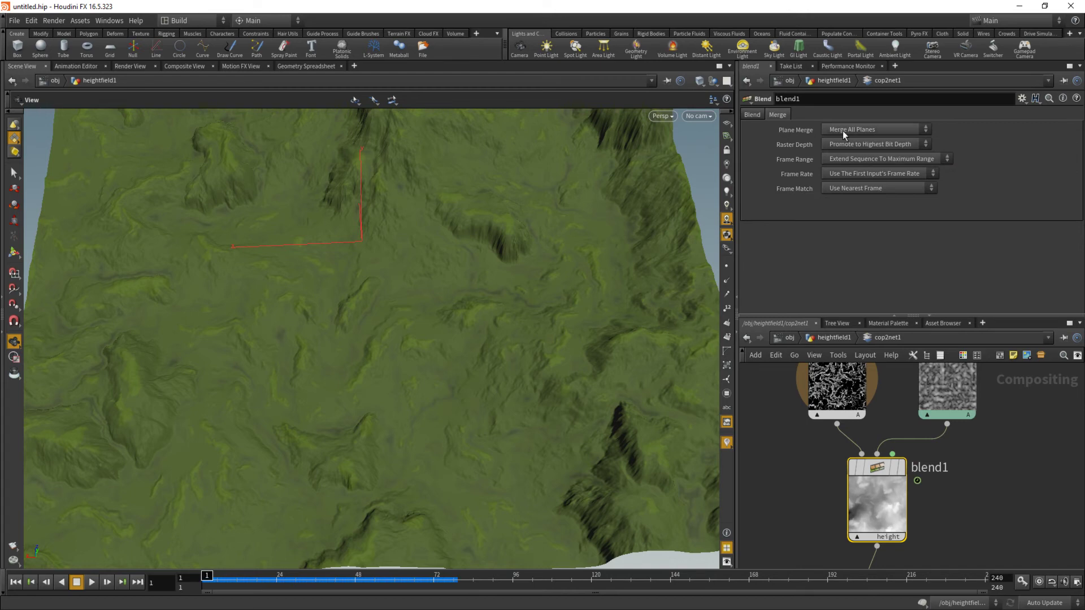
scroll(896, 463, down, 5)
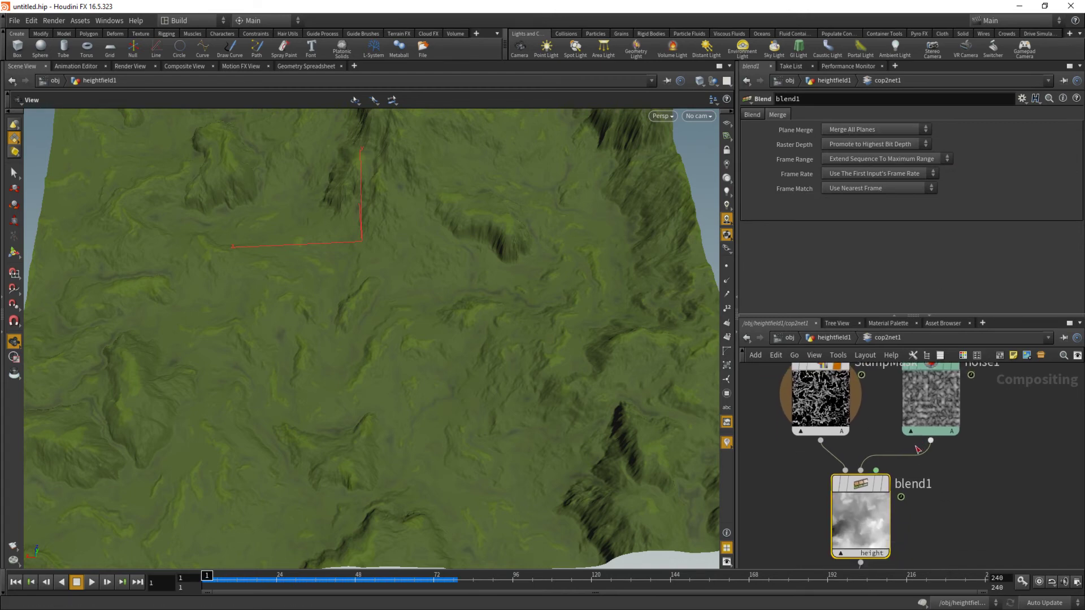
drag(849, 380, 849, 393)
middle_drag(956, 487, 977, 555)
drag(884, 452, 898, 408)
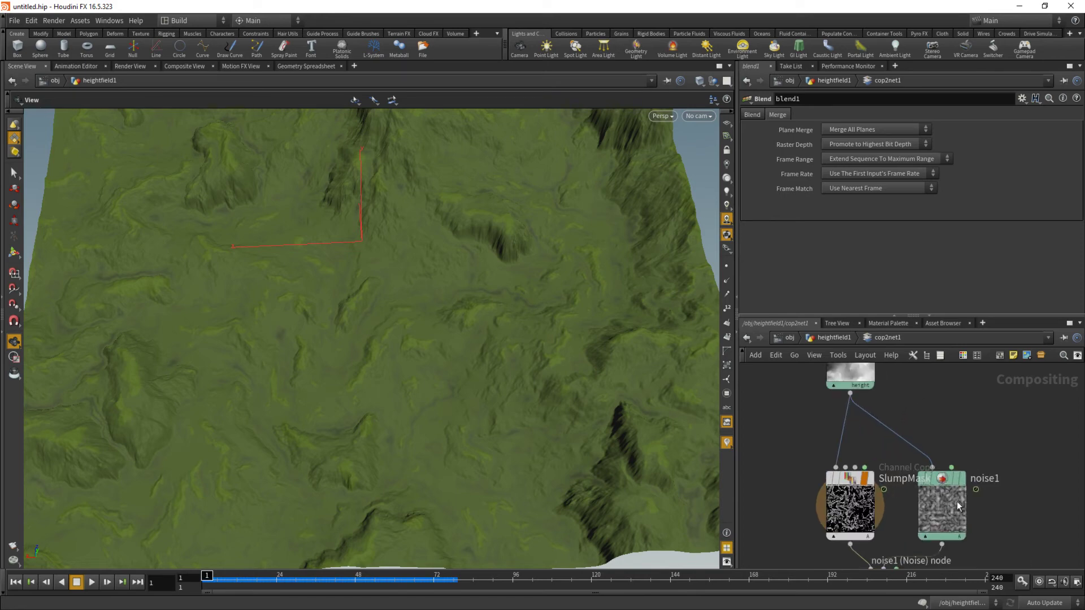
- Show the A plane in blend1's preview and set its blend factor to 0.613
scroll(943, 480, up, 2)
click(939, 462)
scroll(937, 462, up, 4)
middle_drag(1015, 502, 1037, 437)
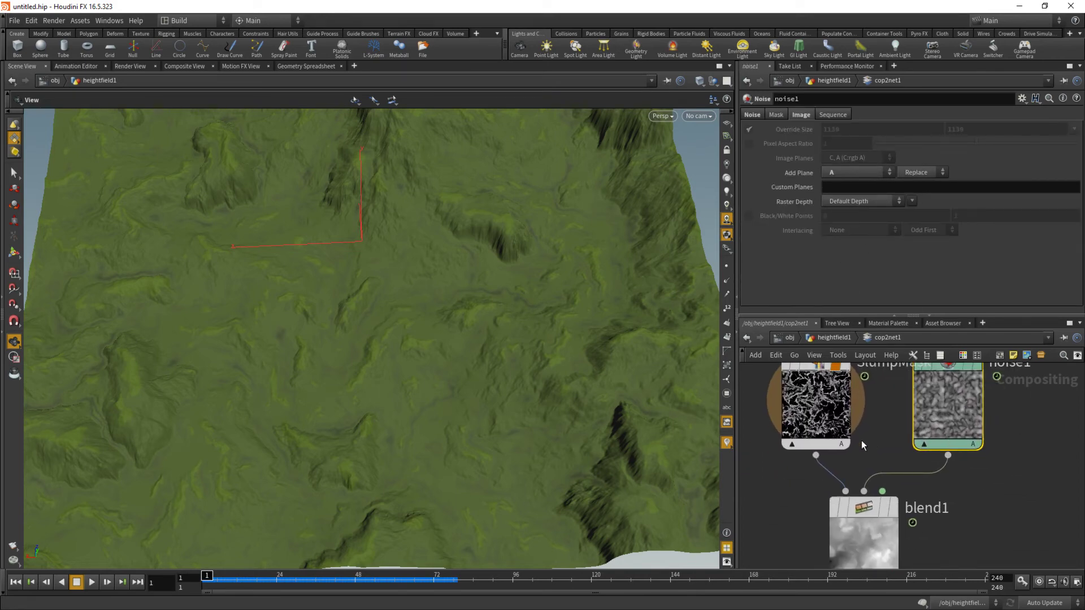
middle_drag(955, 500, 974, 417)
click(885, 483)
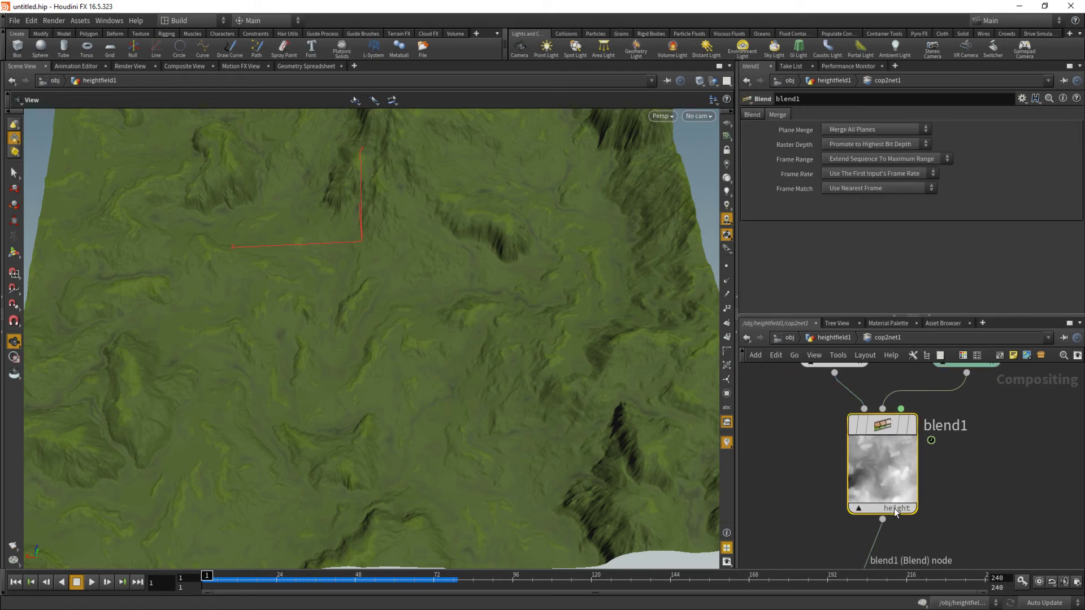
click(894, 509)
click(912, 500)
scroll(884, 473, up, 1)
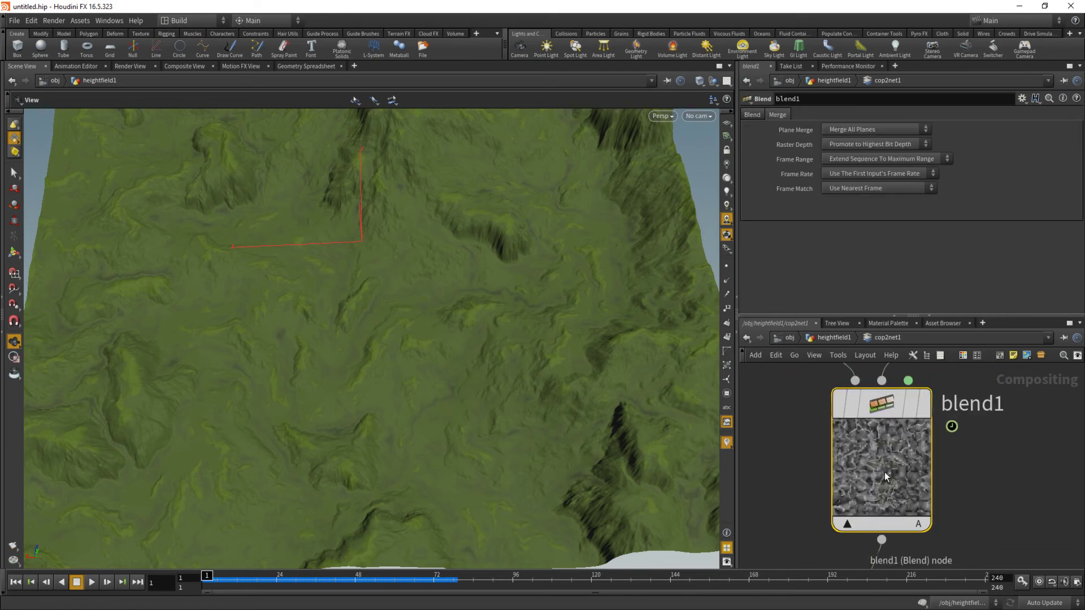
click(749, 115)
drag(922, 144, 999, 146)
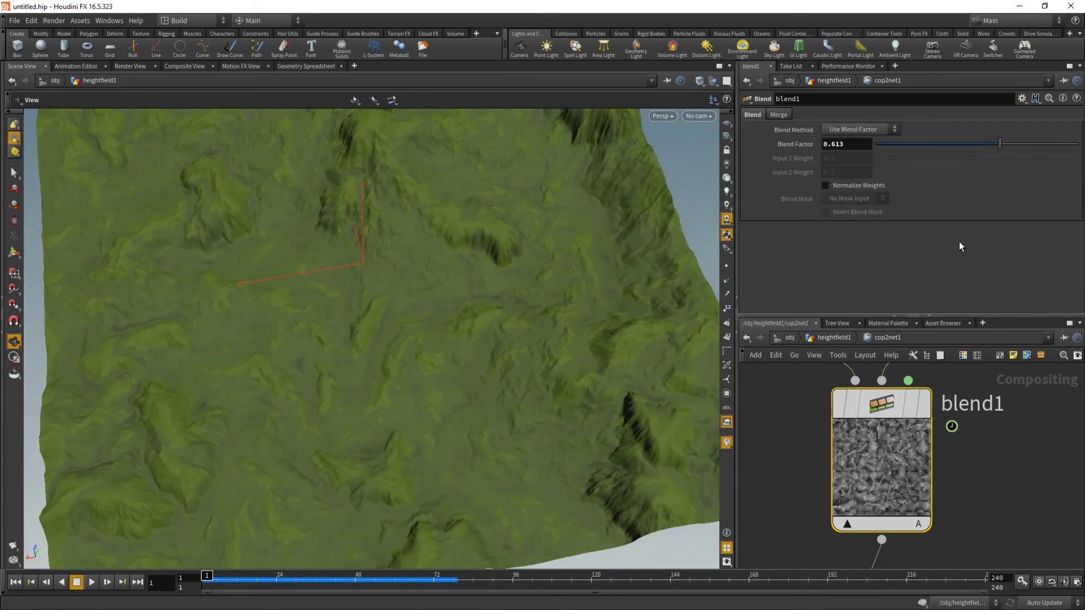
- Display the noise1 node's A plane in the composite viewer
click(181, 66)
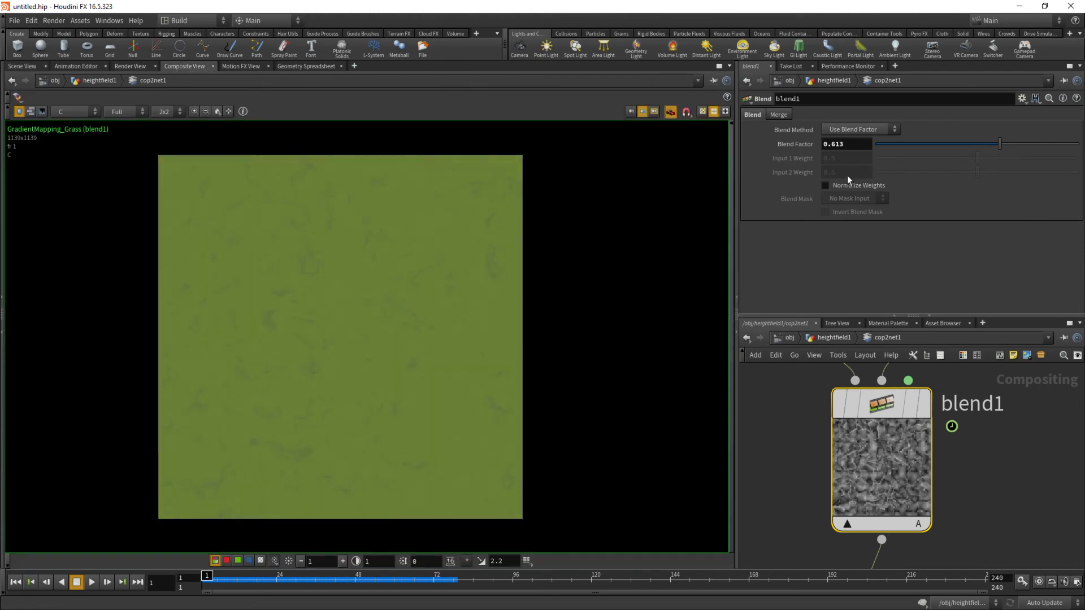
middle_drag(1040, 468, 1004, 607)
click(944, 443)
middle_drag(946, 445, 991, 496)
scroll(973, 407, down, 4)
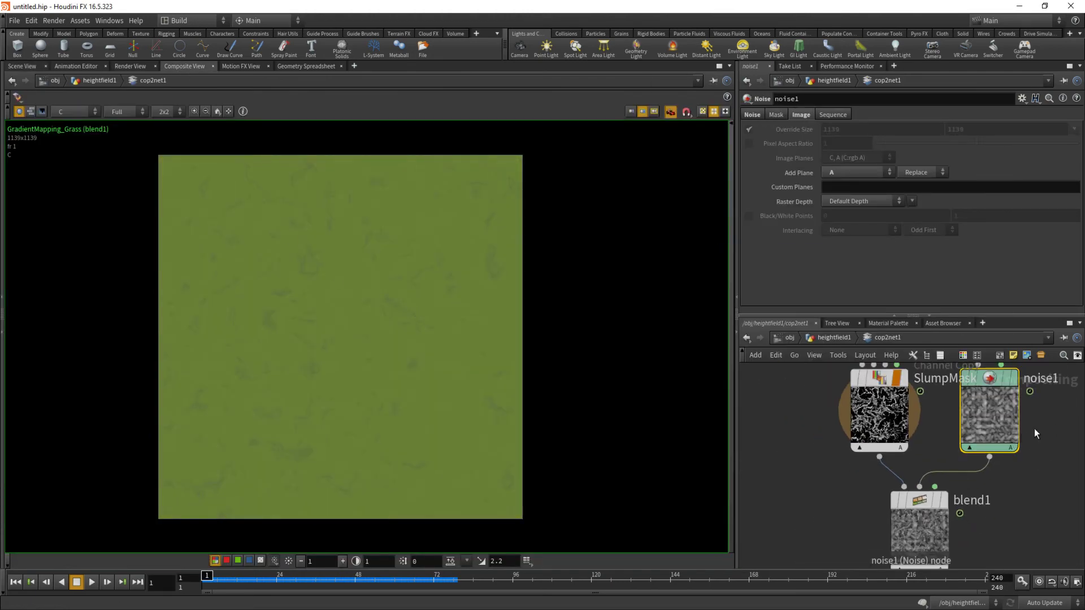
click(993, 416)
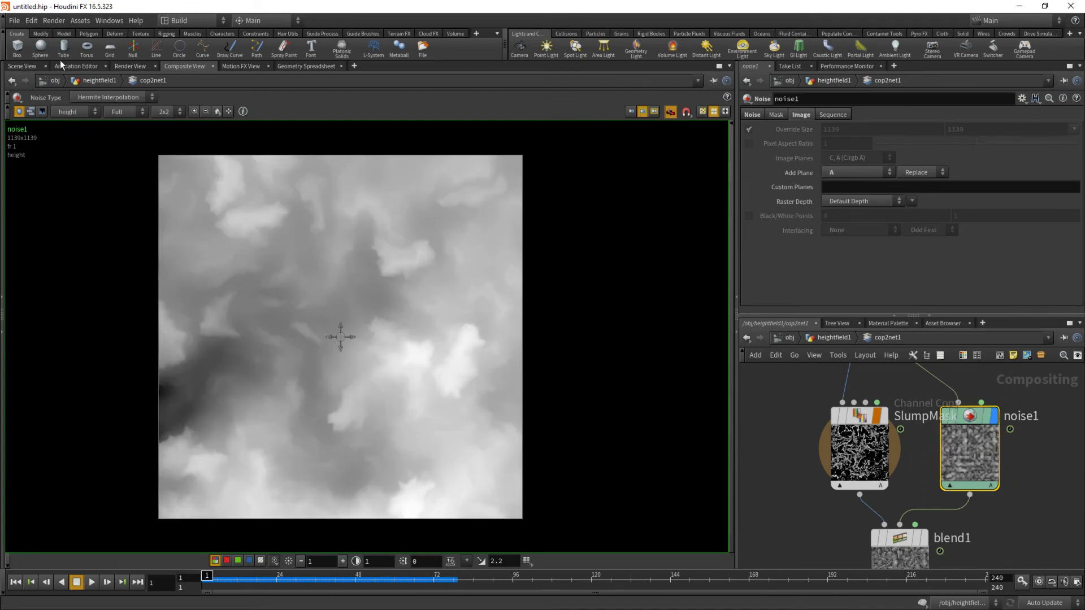
click(68, 112)
click(57, 201)
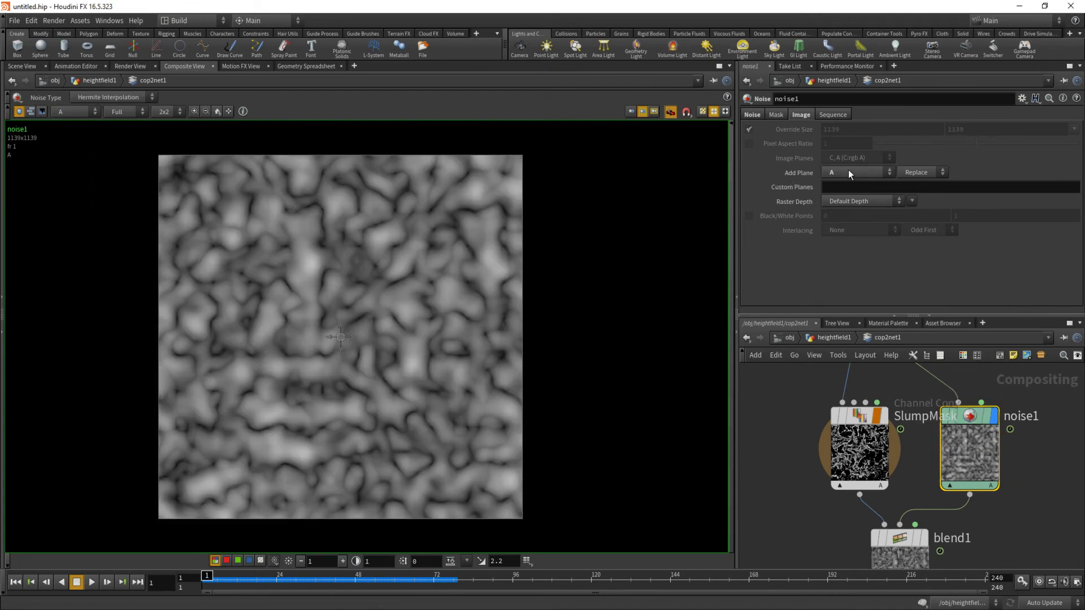
- Set noise1's turbulence to 9, roughness to 0.805 and exponent to 0.797
click(752, 115)
click(845, 129)
click(849, 129)
click(849, 129)
click(983, 172)
drag(1058, 180, 1053, 184)
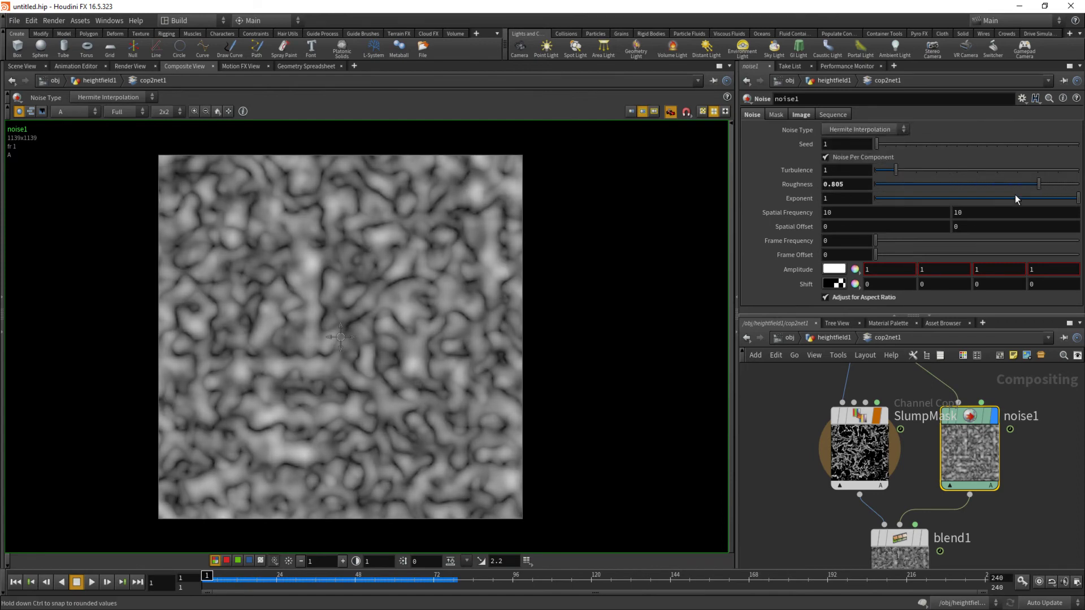
click(1043, 198)
drag(900, 169, 1052, 178)
scroll(328, 323, up, 3)
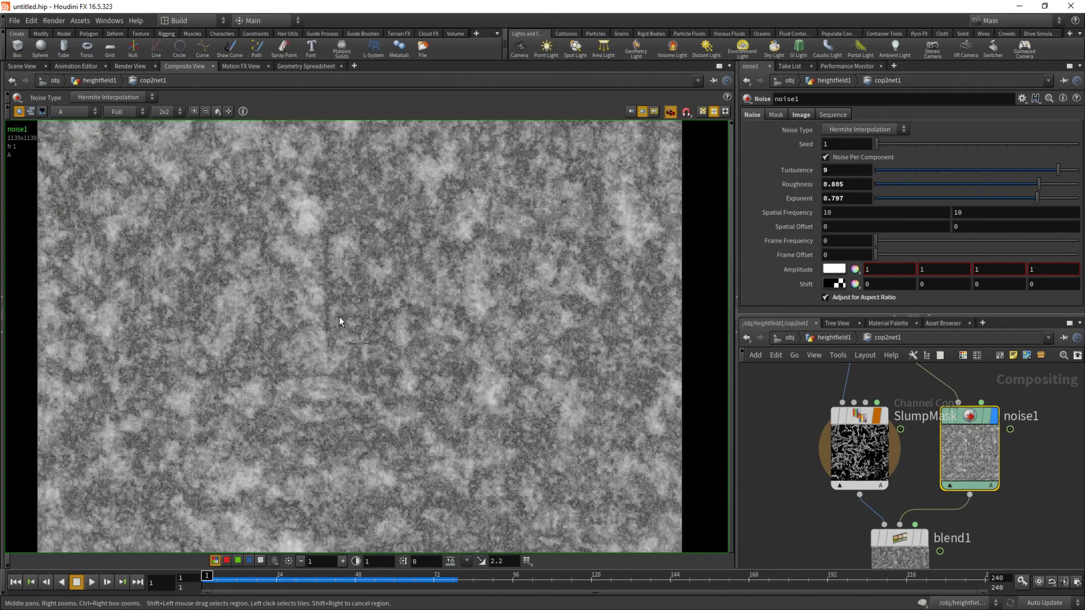
scroll(328, 323, down, 5)
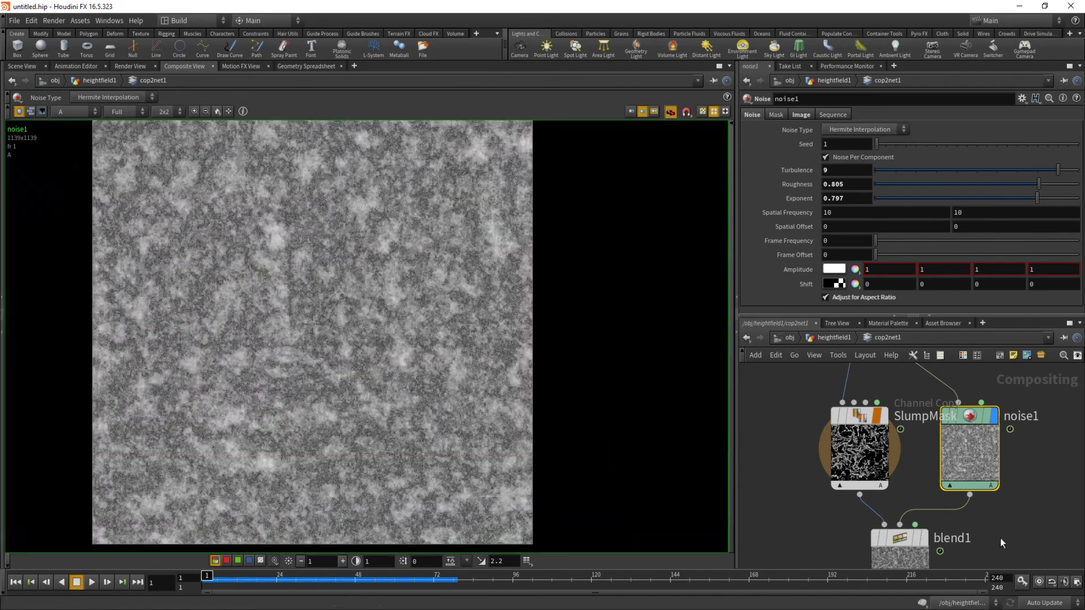
- Display blend1 in the composite viewer and examine the blended noise and slump mask
middle_drag(1048, 535, 1054, 461)
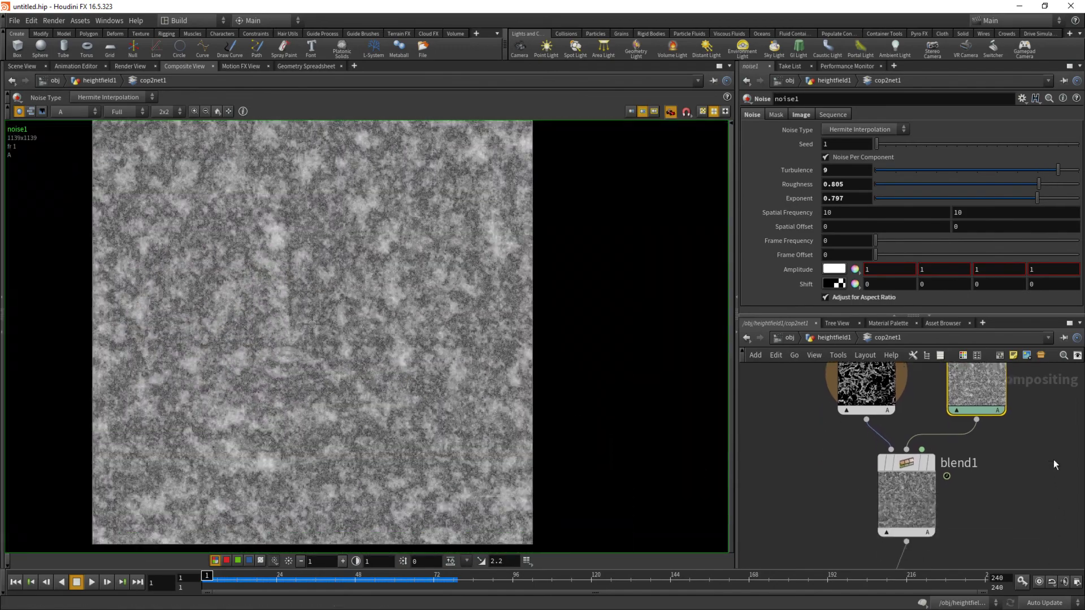
click(936, 433)
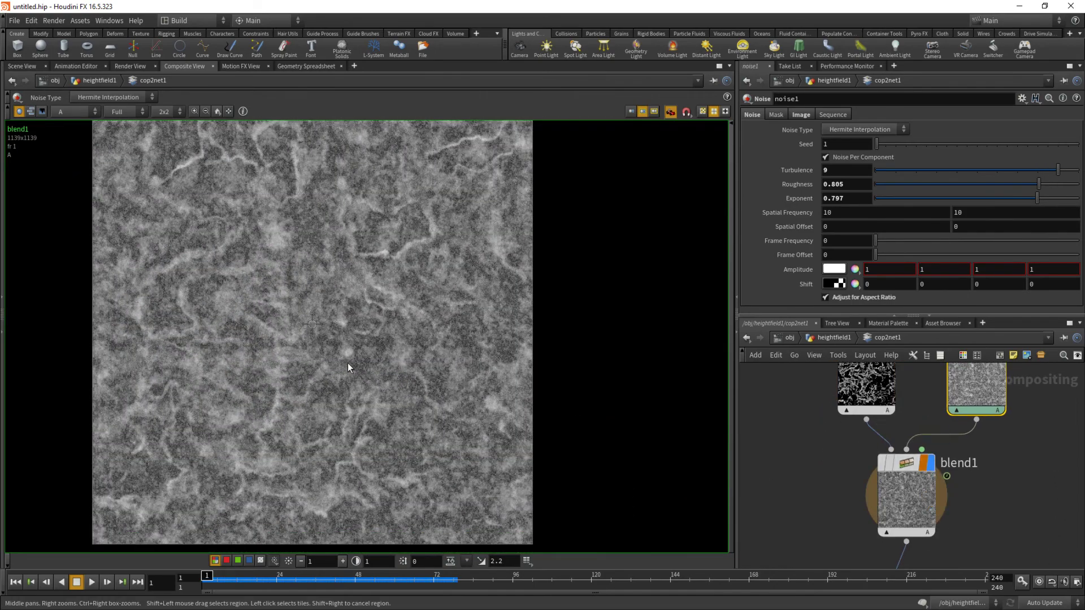
scroll(348, 363, up, 2)
scroll(456, 431, down, 3)
middle_drag(1001, 482, 991, 448)
middle_drag(977, 515, 951, 400)
- Display GradientMapping_Grass in the composite viewer and switch the shown plane to C
click(914, 459)
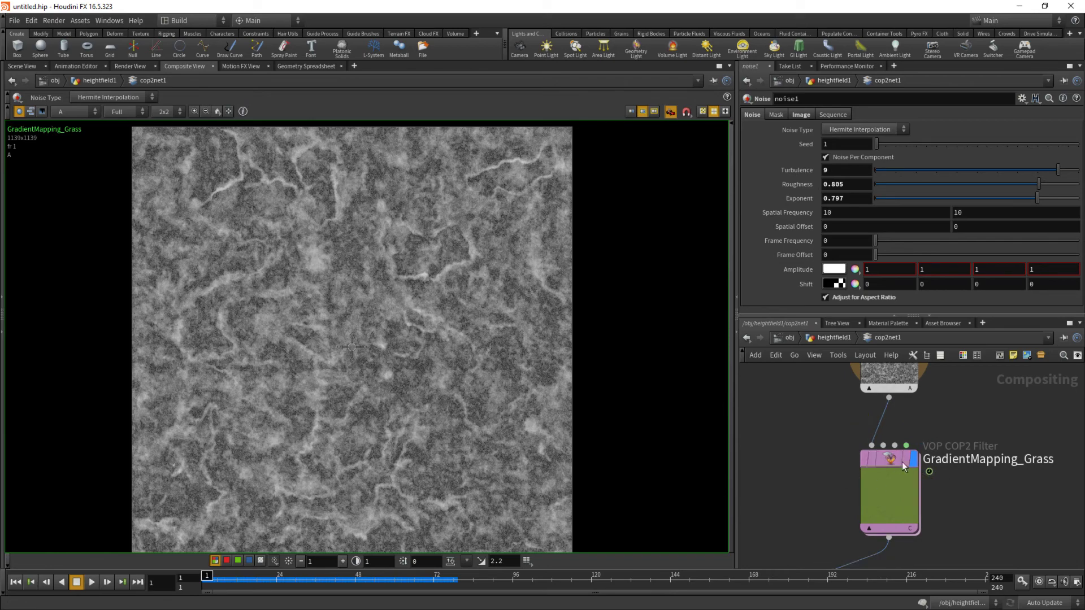
click(75, 111)
click(64, 215)
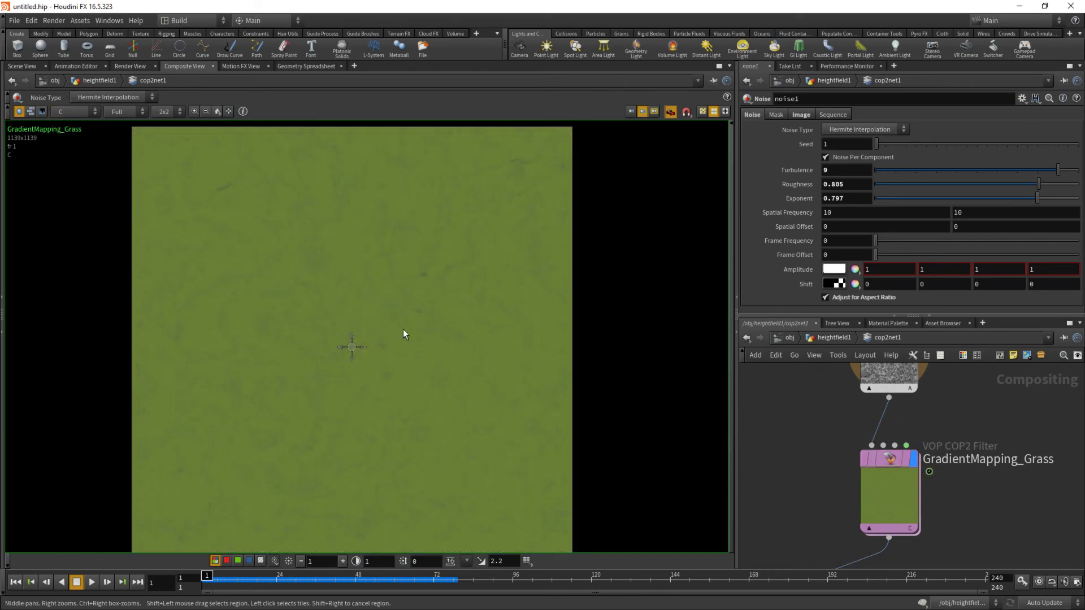
scroll(378, 339, up, 2)
scroll(379, 336, up, 1)
- Switch blend1's blend method to Use Blend Weights and set both input weights to 1
click(900, 500)
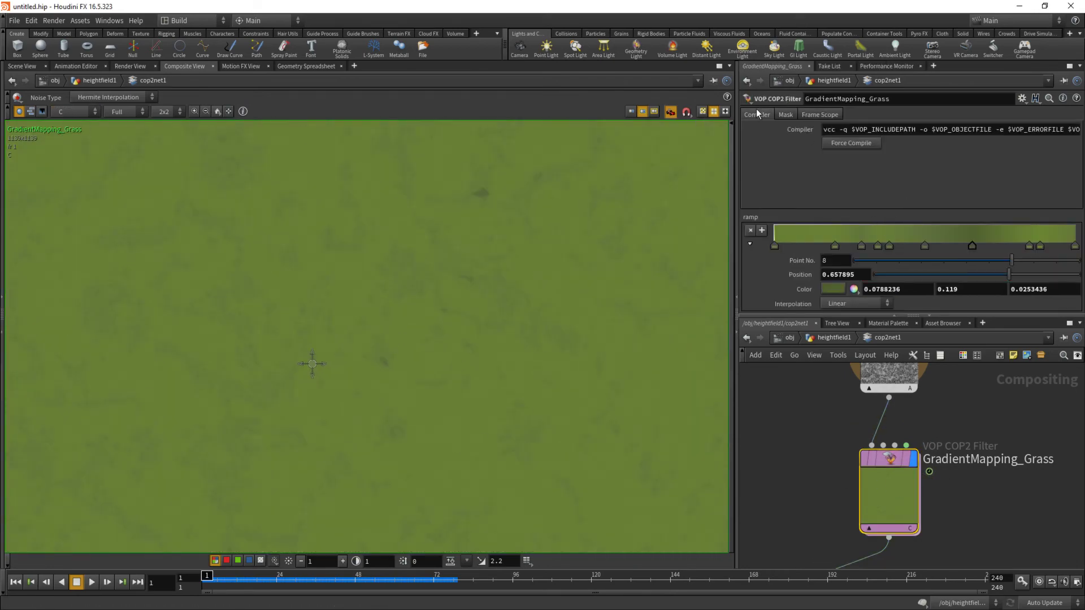
click(893, 378)
drag(941, 141, 872, 145)
click(852, 125)
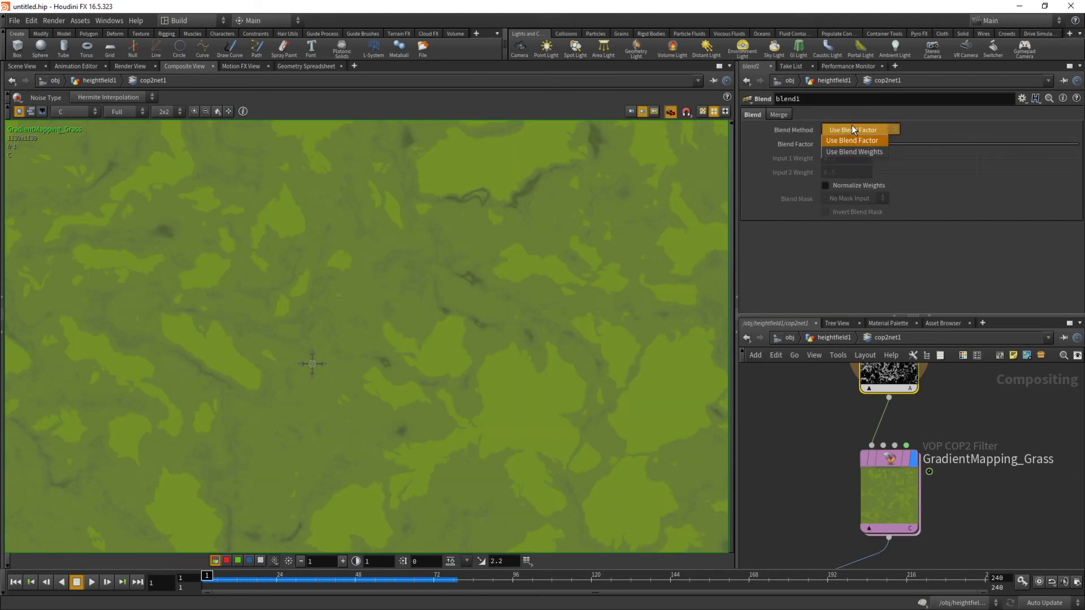
click(852, 152)
drag(977, 159, 1050, 171)
click(1077, 158)
drag(967, 173, 1078, 172)
scroll(381, 368, down, 5)
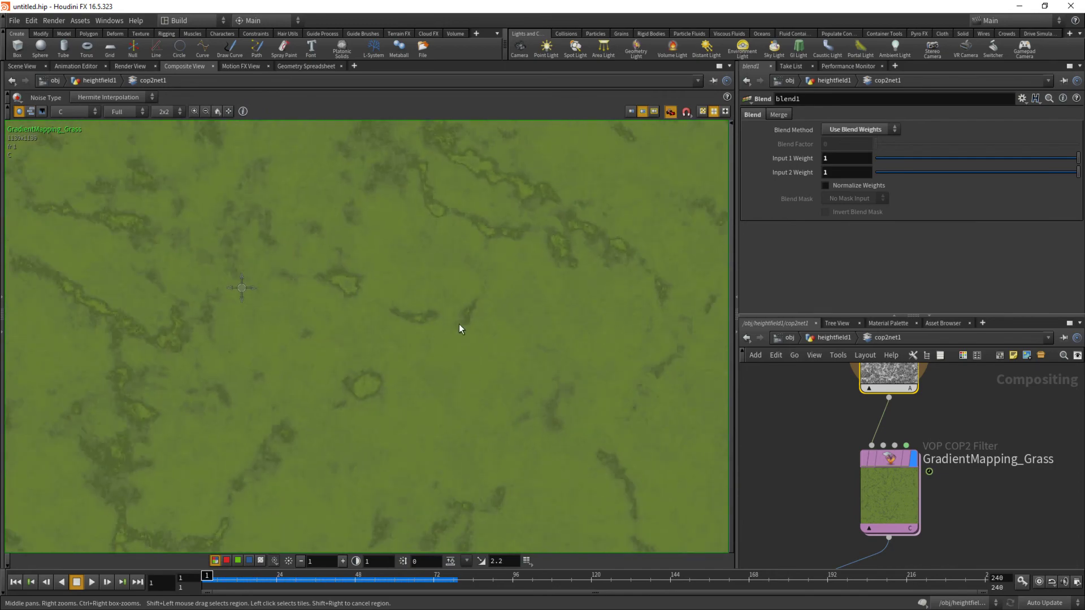
- Examine the grass coloring on the 3D terrain in the scene view and review the mask, noise and blend nodes feeding it
click(29, 67)
drag(184, 164, 293, 360)
right_drag(293, 360, 317, 350)
drag(317, 350, 460, 295)
right_drag(460, 295, 393, 446)
middle_drag(830, 508, 846, 452)
scroll(846, 467, down, 3)
scroll(853, 488, up, 5)
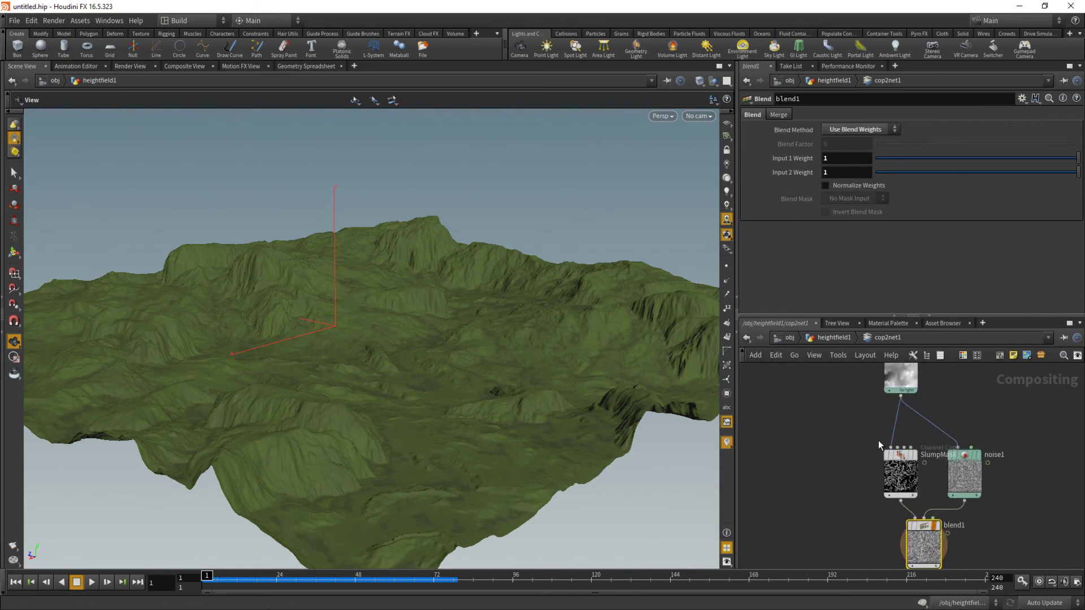
middle_click(902, 474)
mouse_move(852, 447)
middle_down()
mouse_move(795, 480)
mouse_move(847, 468)
middle_up()
drag(507, 392, 536, 405)
right_drag(536, 405, 656, 462)
middle_drag(822, 505, 815, 466)
drag(888, 461, 874, 451)
middle_drag(838, 484, 867, 403)
middle_drag(889, 450, 797, 470)
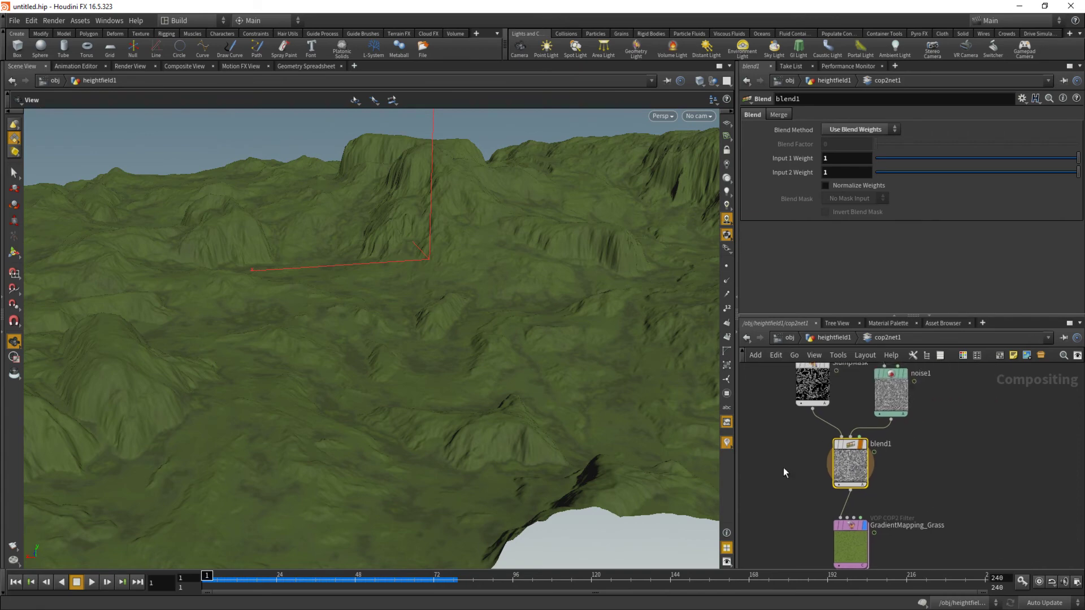
- Duplicate the GradientMapping_Grass node beside the original and rewire the copy's first input to noise1's output
click(891, 421)
click(962, 466)
middle_drag(938, 509, 915, 469)
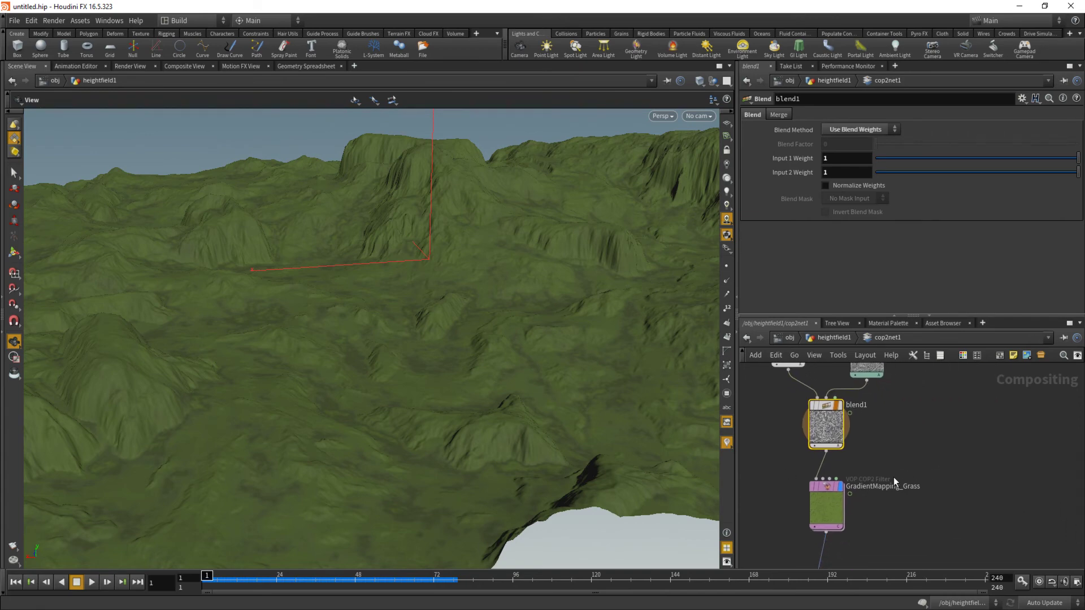
click(828, 514)
alt+drag(827, 513, 919, 486)
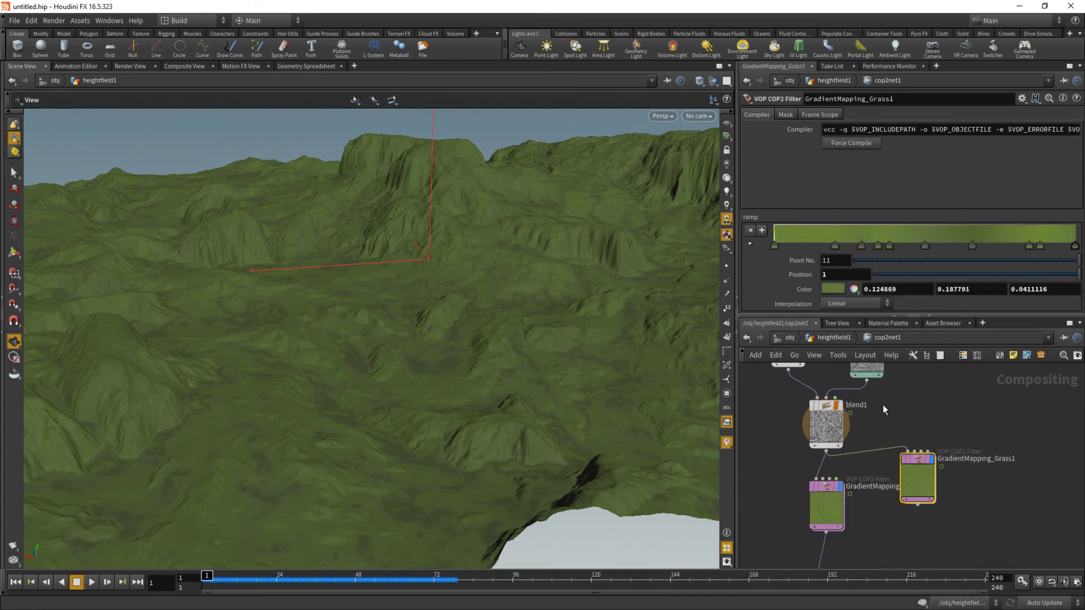
click(907, 452)
- Rename the duplicated gradient mapping node as GradientMapping_Rock
double_click(993, 459)
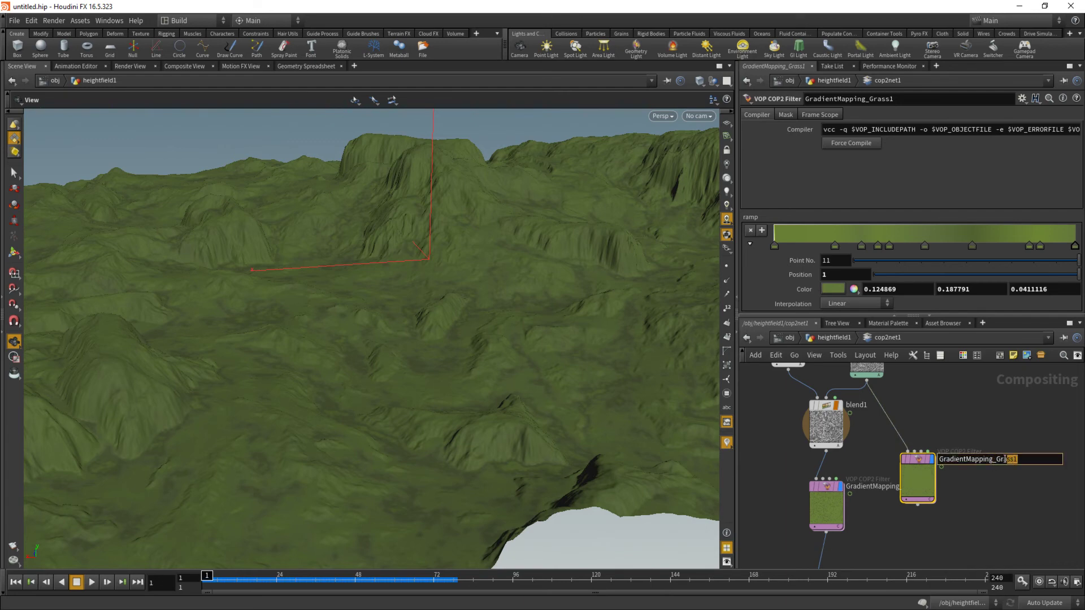
text(Rock)
key(Return)
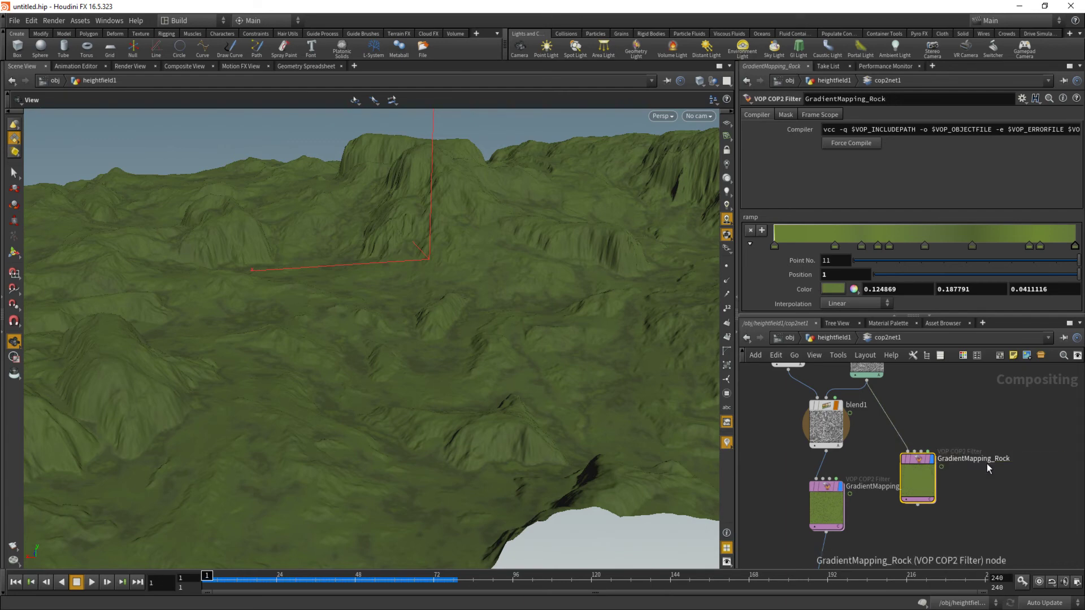
- Delete the extra green color points from GradientMapping_Rock's ramp
click(749, 231)
click(749, 231)
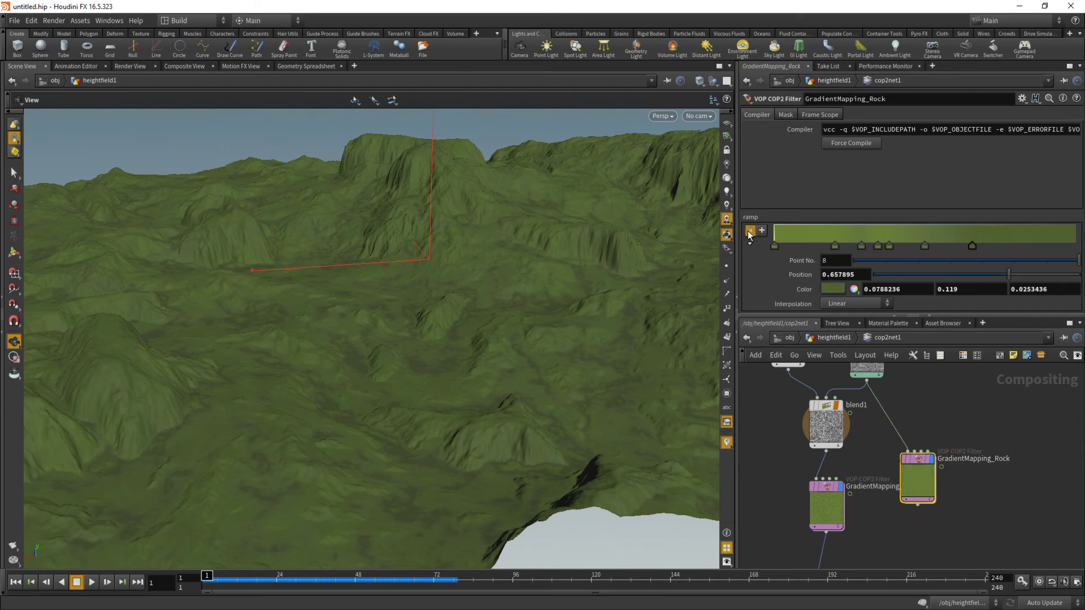
click(750, 232)
click(749, 232)
click(749, 232)
click(749, 232)
click(749, 232)
click(749, 232)
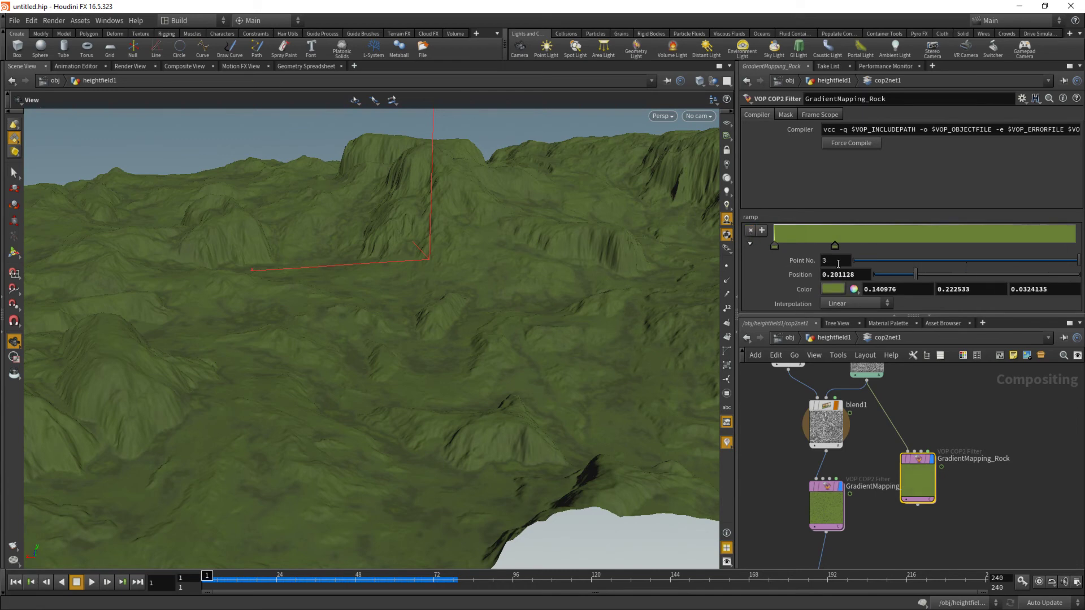
click(834, 247)
- Set the rock ramp's starting point to a dark brown with hue 27, saturation 0.41 and value 0.044
click(829, 288)
drag(930, 270, 967, 257)
drag(964, 326, 909, 327)
drag(991, 310, 969, 312)
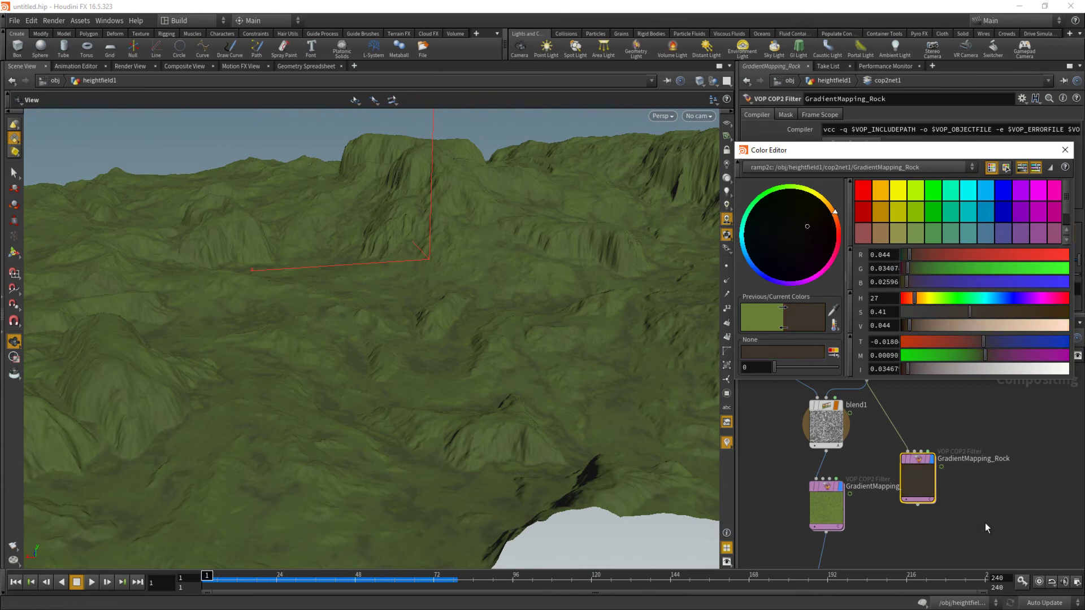
click(1012, 452)
middle_drag(1000, 425, 980, 494)
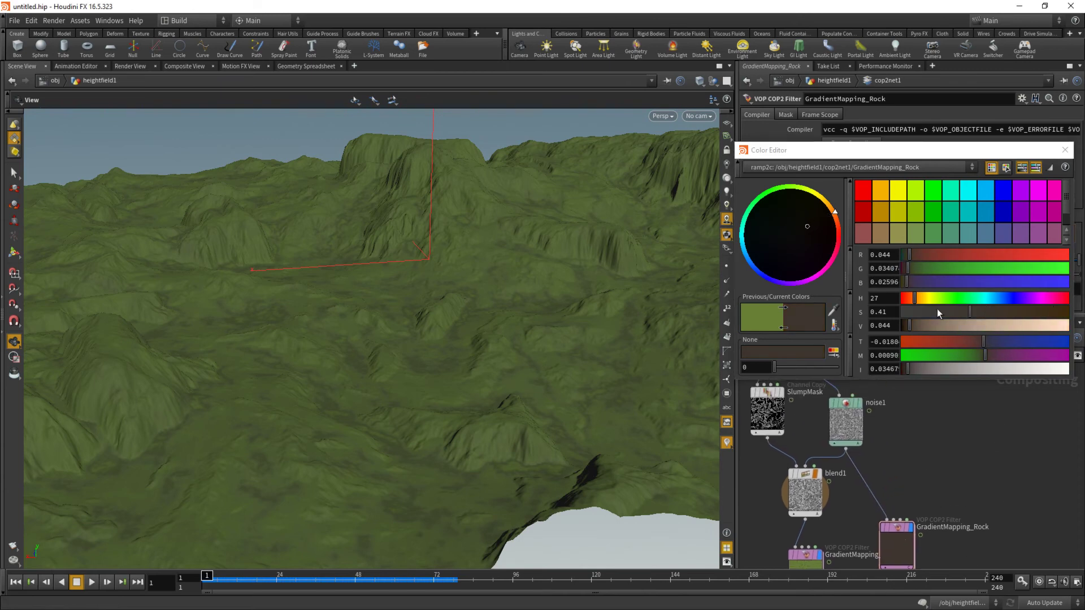
click(1063, 149)
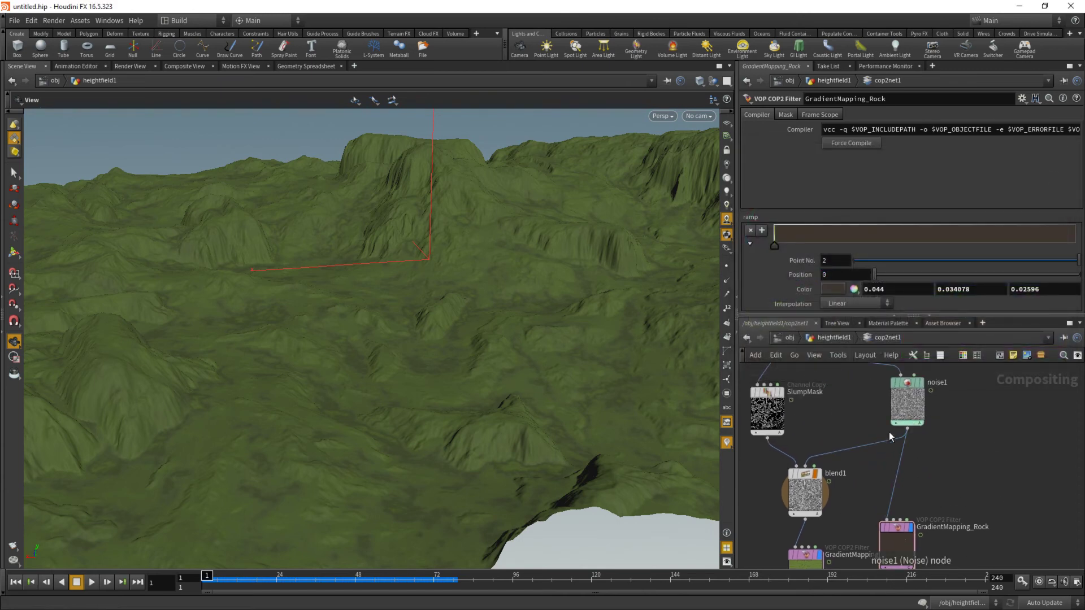
- Display GradientMapping_Rock's C plane in the composite viewer
scroll(525, 383, up, 5)
middle_drag(895, 489, 913, 386)
scroll(913, 386, up, 3)
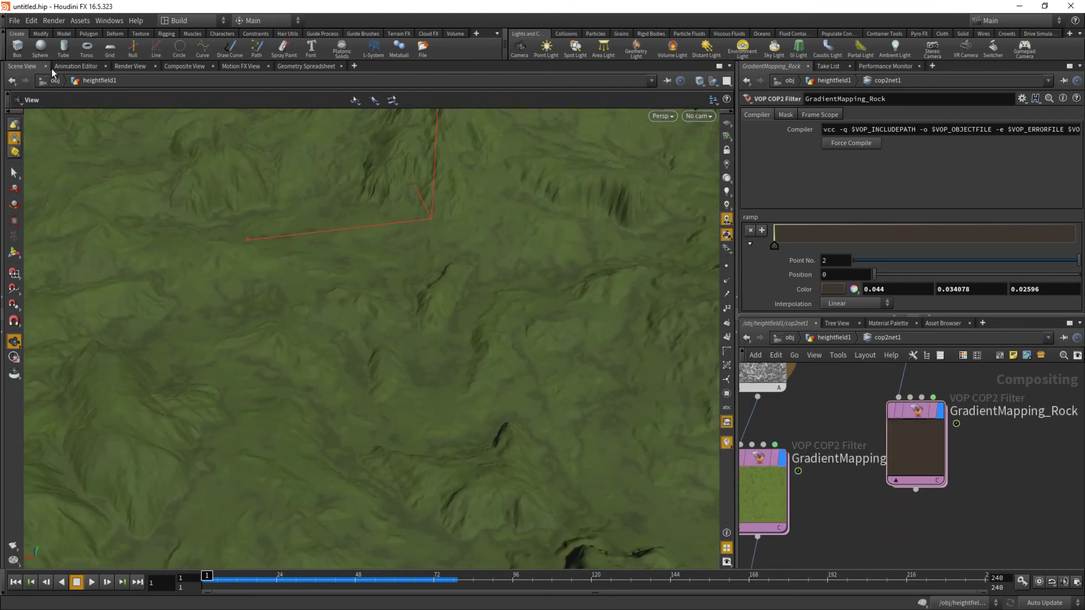
click(187, 67)
click(60, 112)
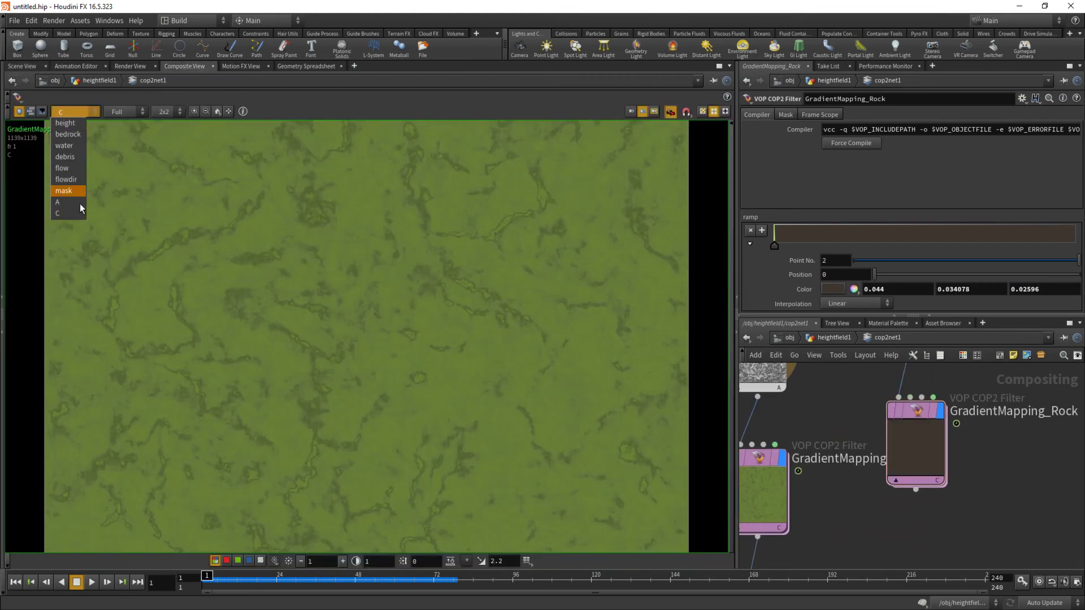
click(930, 442)
click(910, 435)
middle_drag(1008, 476, 1002, 542)
click(80, 113)
click(144, 135)
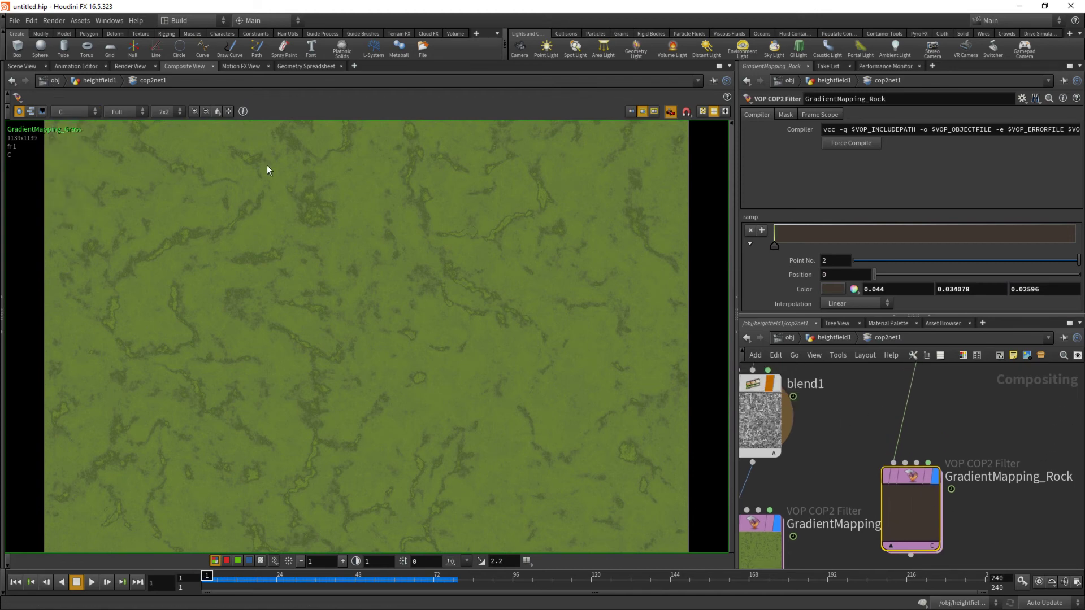
middle_drag(952, 501, 956, 448)
click(780, 473)
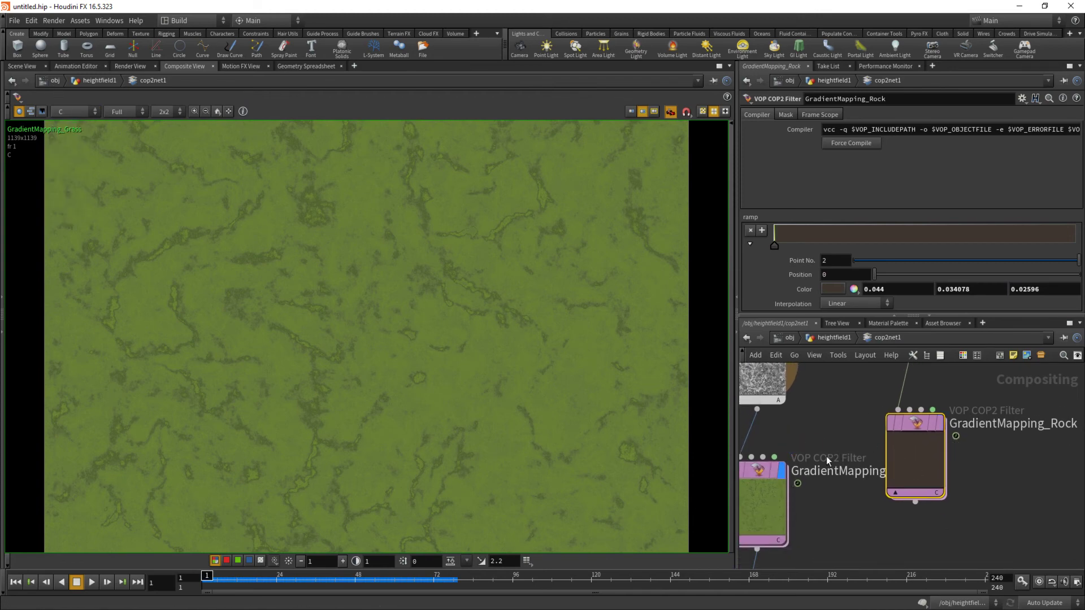
middle_drag(838, 458, 865, 482)
click(965, 447)
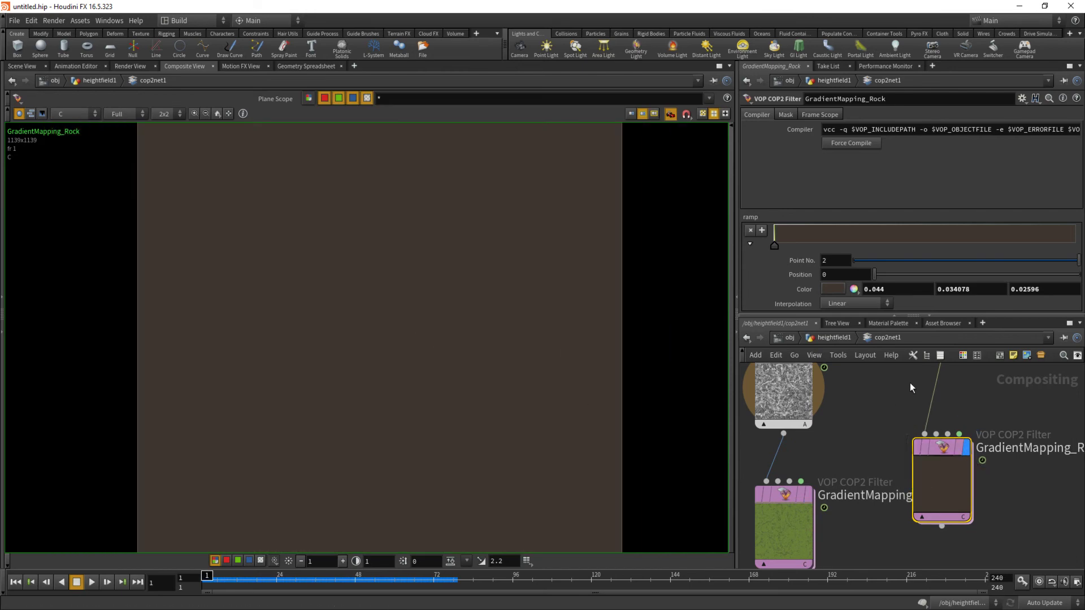
- Add a second point at about position 0.677 on the rock ramp and darken its color to value 0.02
click(829, 287)
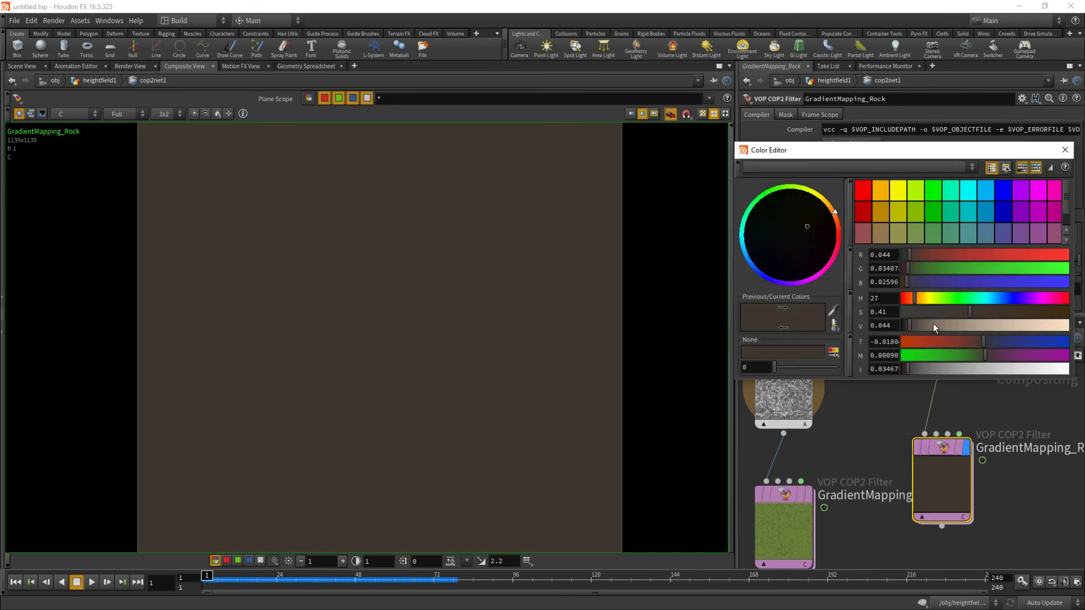
drag(910, 328, 905, 329)
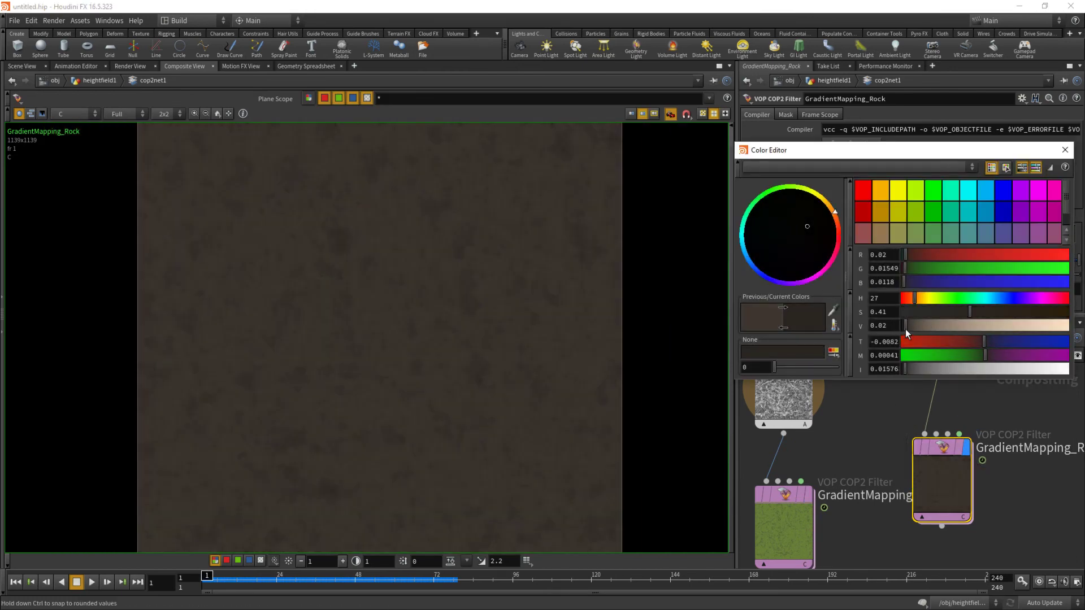
click(1065, 150)
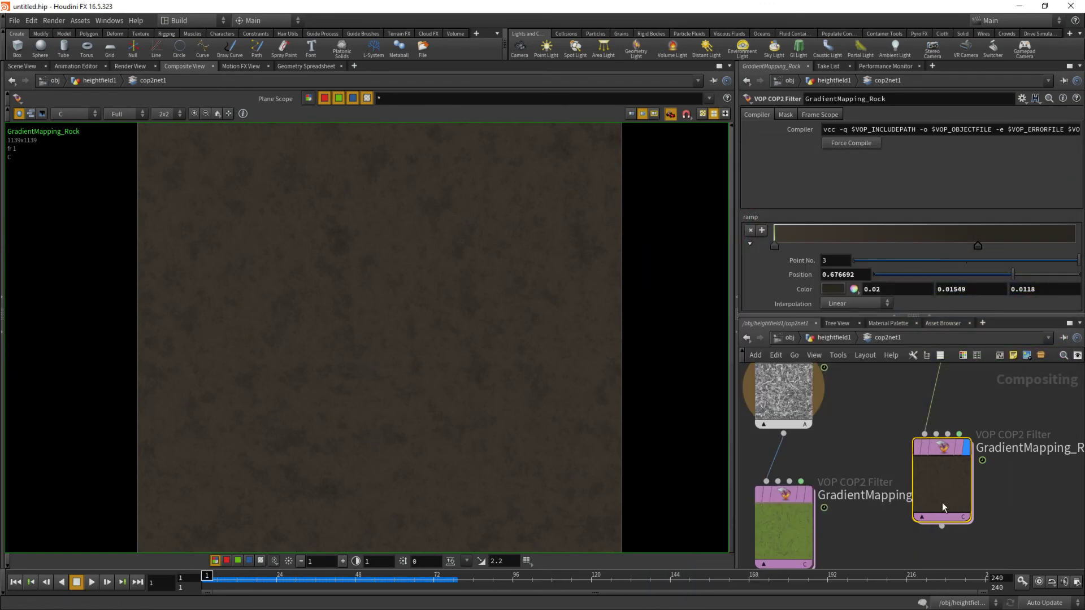
- Duplicate noise1 as noise2 and wire its output into GradientMapping_Rock
middle_drag(1012, 402, 1000, 511)
scroll(955, 510, down, 3)
mouse_move(952, 419)
mouse_down()
mouse_move(911, 419)
mouse_move(972, 427)
mouse_up()
click(978, 446)
click(920, 538)
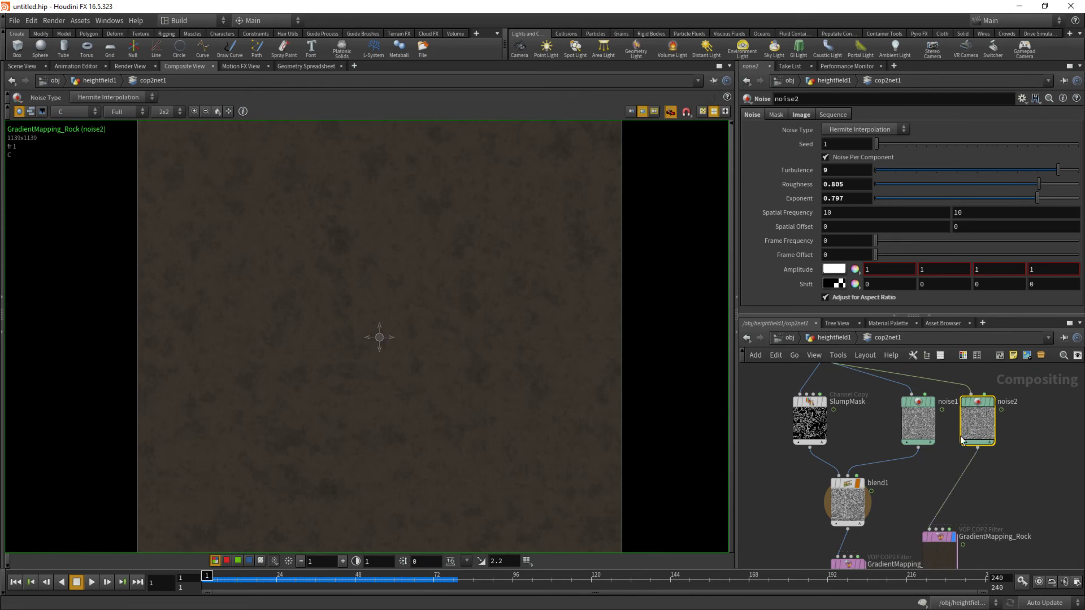
- Change noise2's noise type to Improved Hermite and set its roughness to 0.543
click(862, 130)
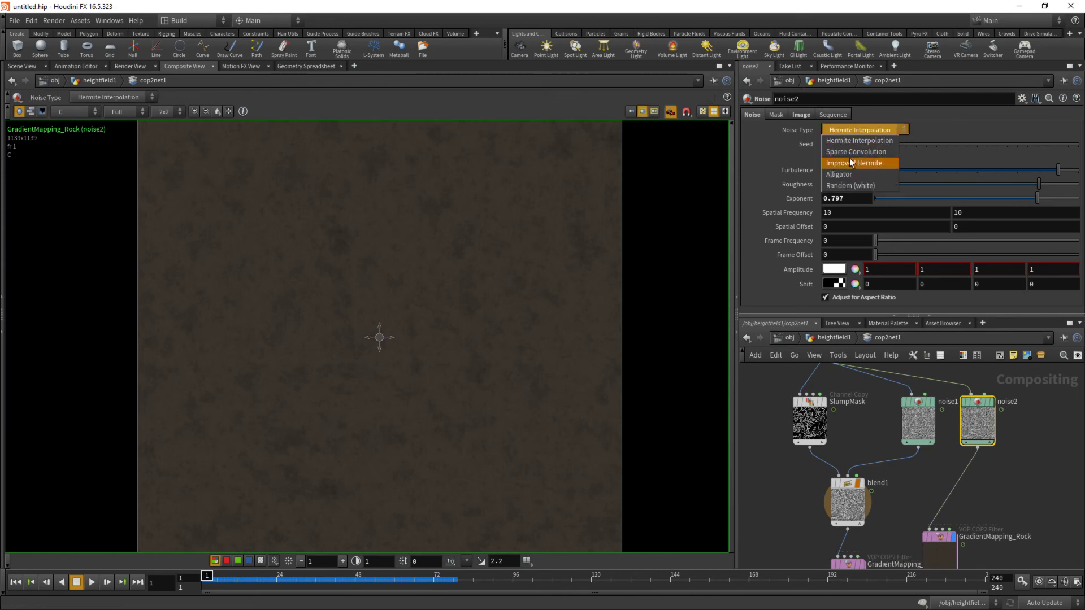
click(850, 158)
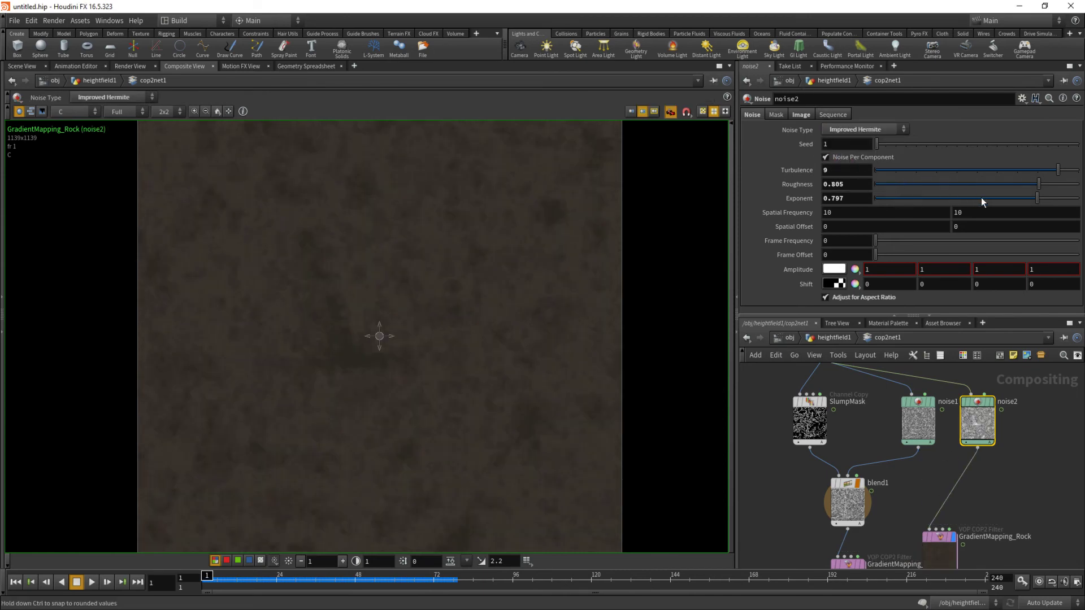
mouse_move(983, 189)
mouse_down()
mouse_move(959, 188)
mouse_move(986, 186)
mouse_up()
scroll(296, 382, up, 5)
- Add a Blend node combining GradientMapping_Grass and GradientMapping_Rock, and wire its output into Out_Color
middle_drag(968, 482, 967, 311)
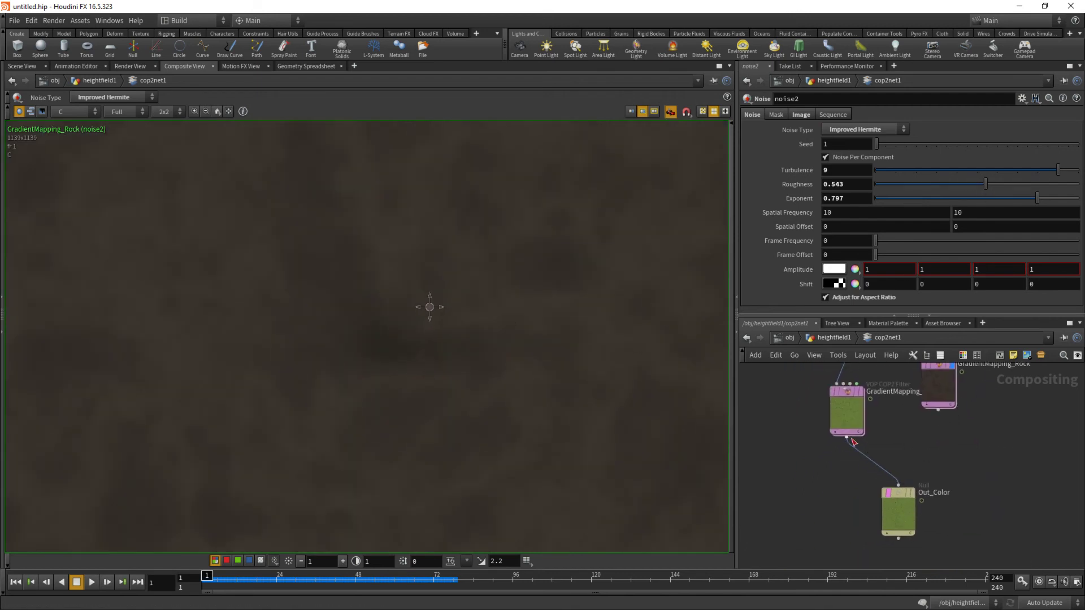
click(846, 437)
key(Tab)
text(blend)
key(Return)
key(Return)
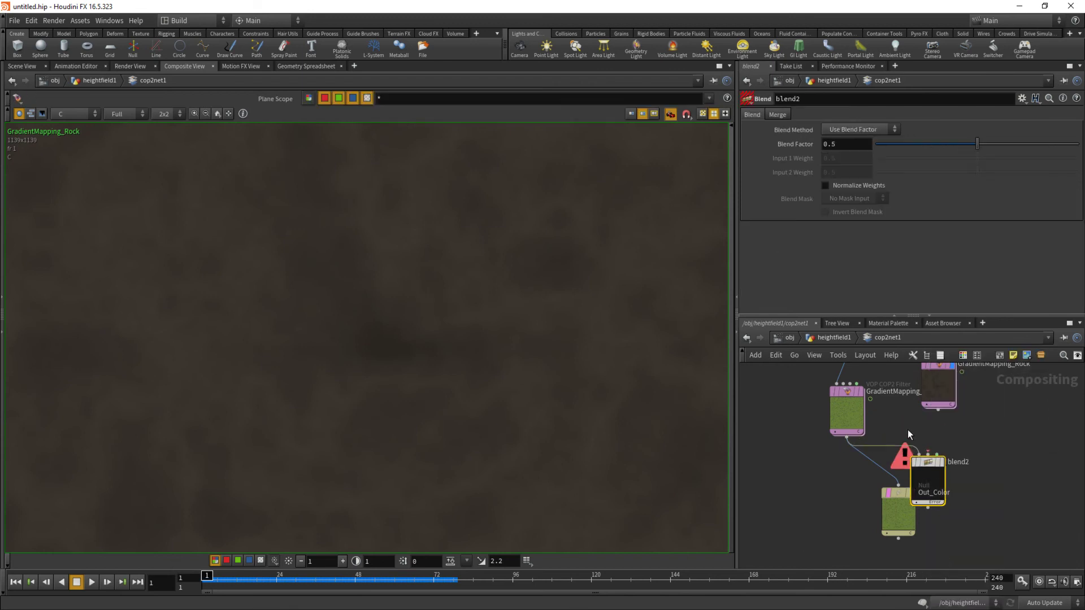
drag(907, 496, 895, 533)
click(927, 508)
click(887, 525)
click(938, 408)
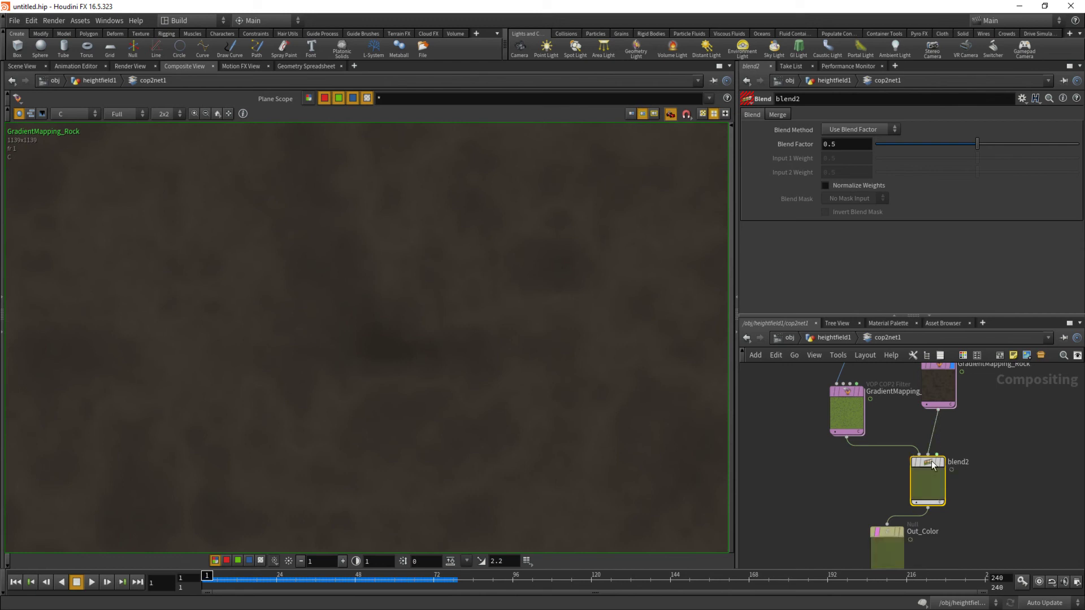
- Tidy the node layout around blend2 and connect SlumpMask's output to blend2's mask input
drag(933, 496, 904, 489)
middle_drag(875, 395, 870, 474)
middle_drag(777, 433, 819, 480)
scroll(819, 486, down, 3)
mouse_move(818, 428)
middle_down()
mouse_move(849, 476)
mouse_move(826, 435)
middle_up()
drag(848, 416, 799, 417)
click(803, 438)
middle_drag(802, 501, 804, 457)
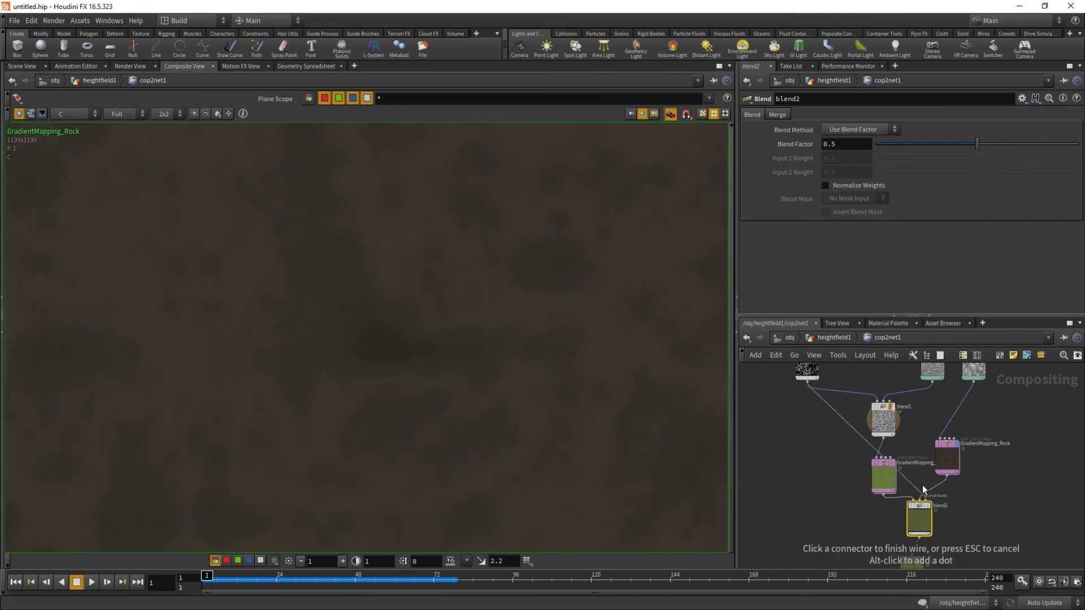
click(927, 496)
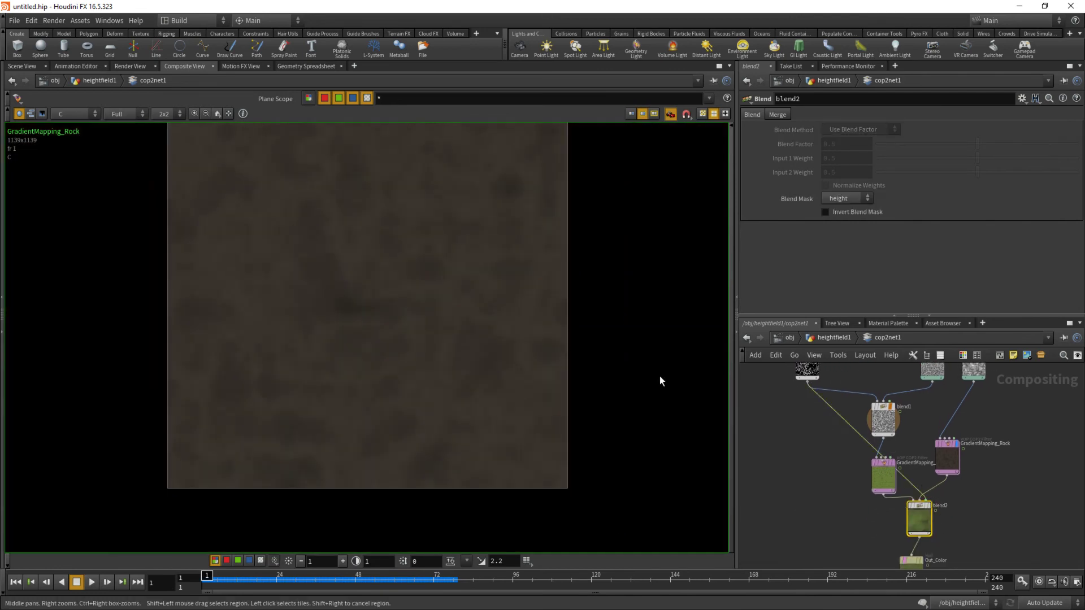
- Display blend2 in the composite viewer and inspect the grass and rock mix on the terrain in the scene view
scroll(938, 513, up, 5)
click(908, 496)
scroll(355, 314, up, 3)
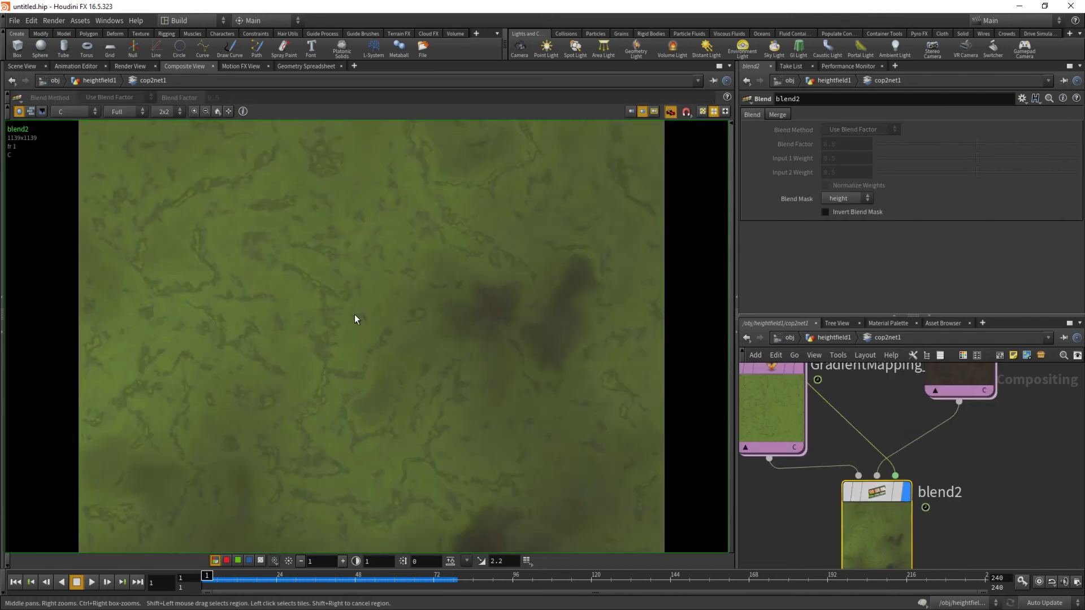
click(26, 68)
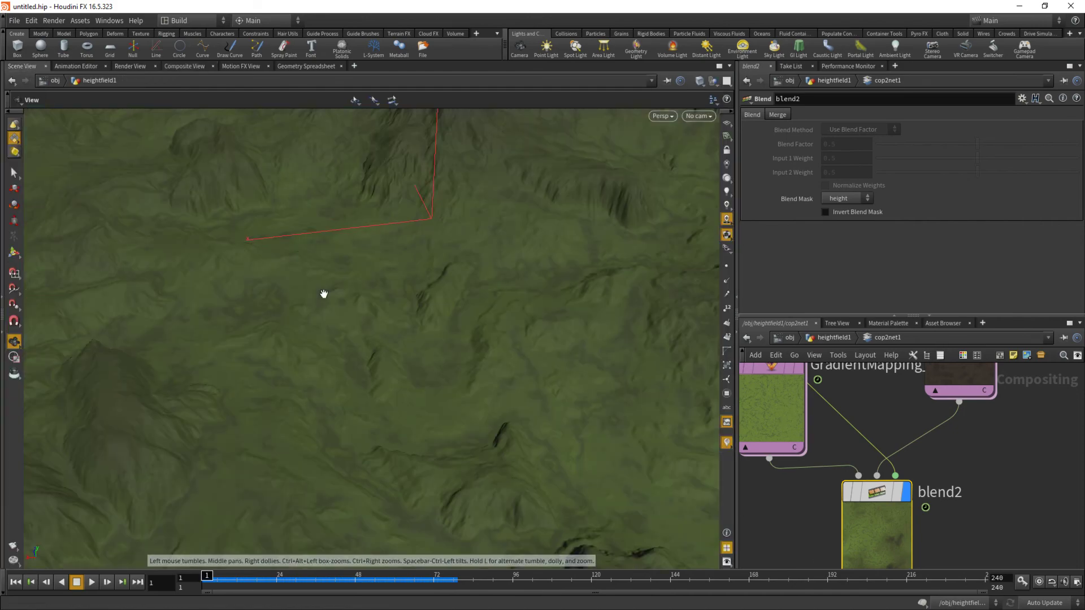
drag(260, 245, 511, 334)
right_drag(511, 334, 419, 341)
drag(419, 341, 569, 308)
- Add a Levels node fed by SlumpMask and wire its output into blend2's mask input
middle_drag(843, 426, 875, 446)
key(Tab)
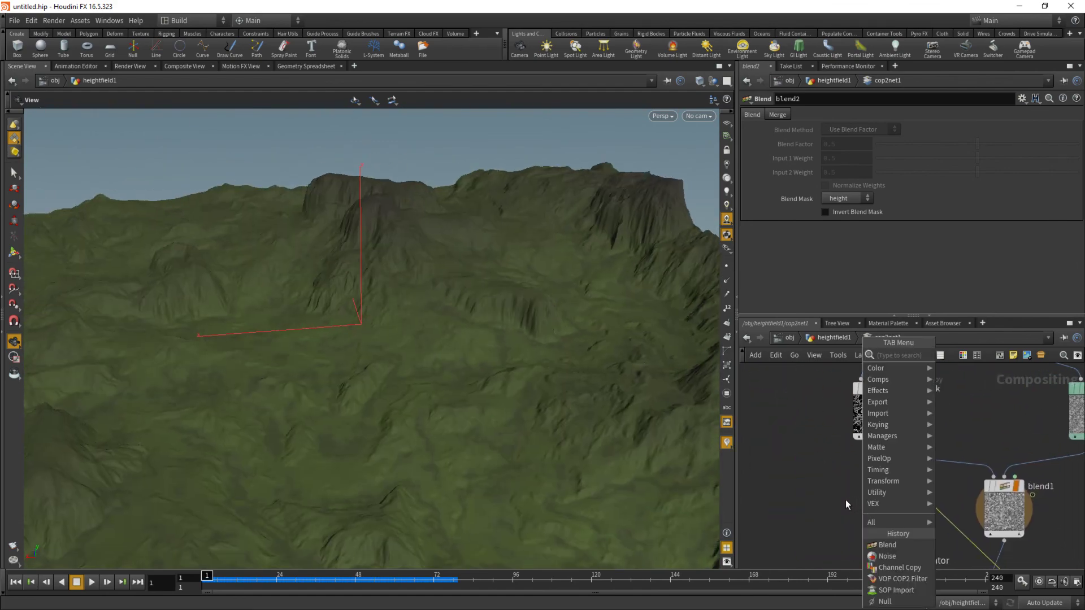
text(levels)
key(Return)
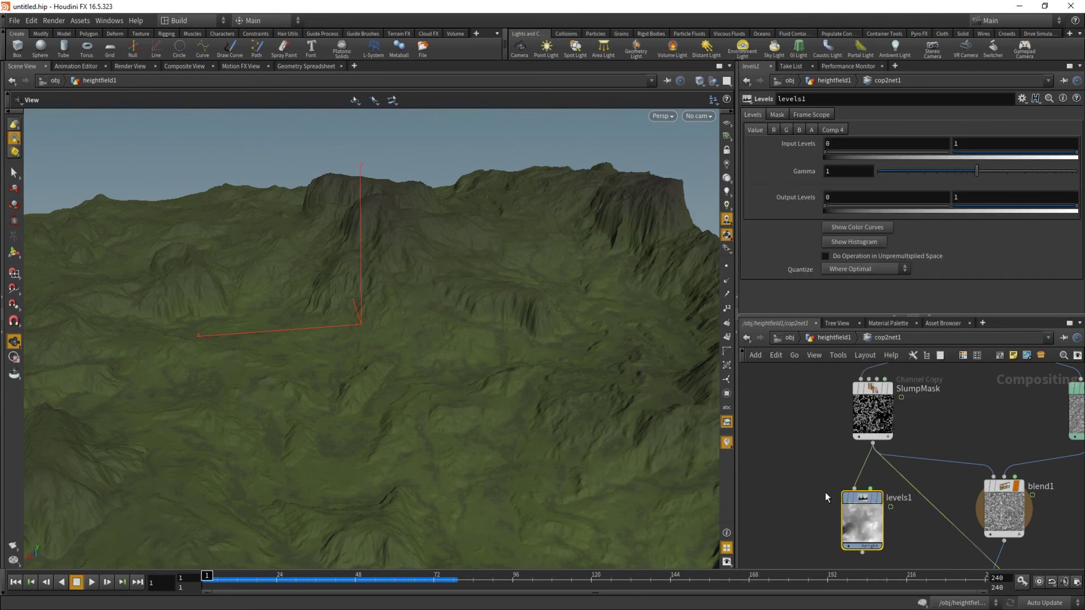
middle_drag(826, 493, 764, 433)
middle_drag(791, 484, 800, 423)
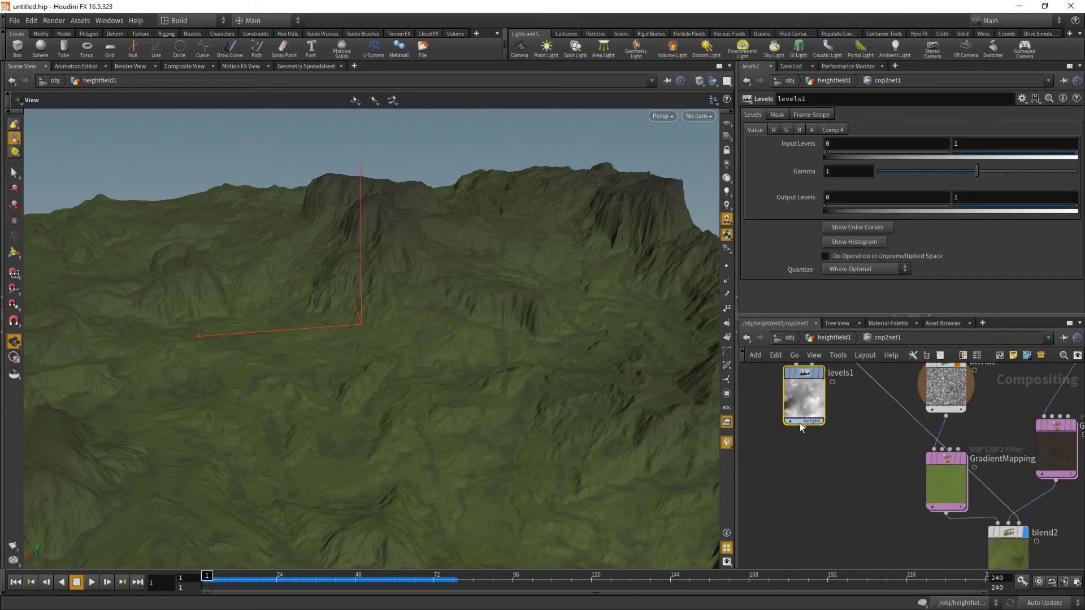
click(1020, 525)
click(804, 428)
middle_drag(858, 394, 860, 443)
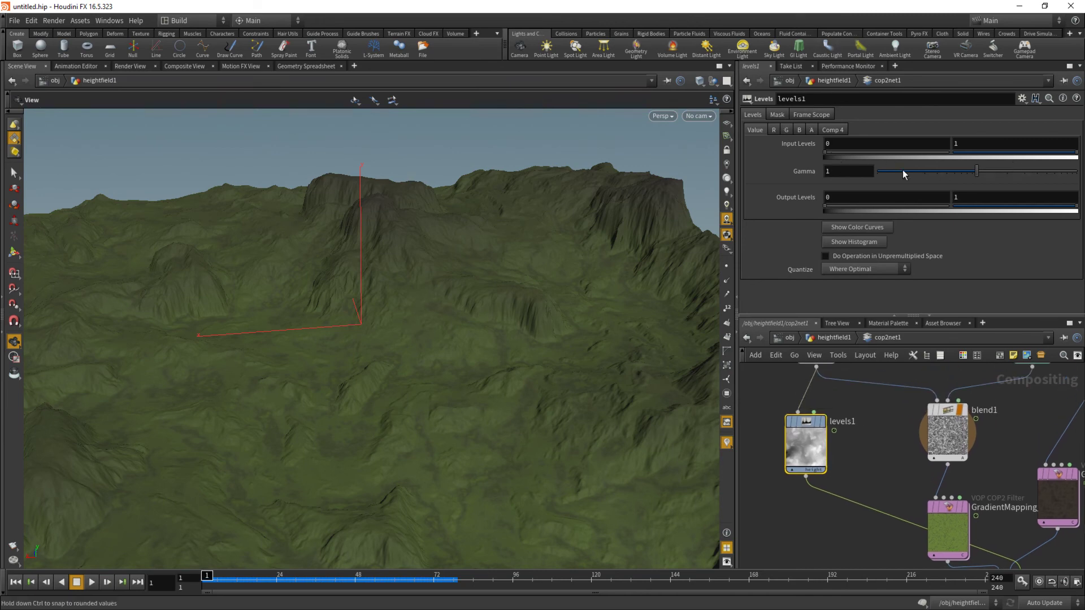
- Lower the upper alpha input level of levels1 to 0.224 and check the terrain
drag(1077, 153, 981, 161)
drag(493, 285, 543, 322)
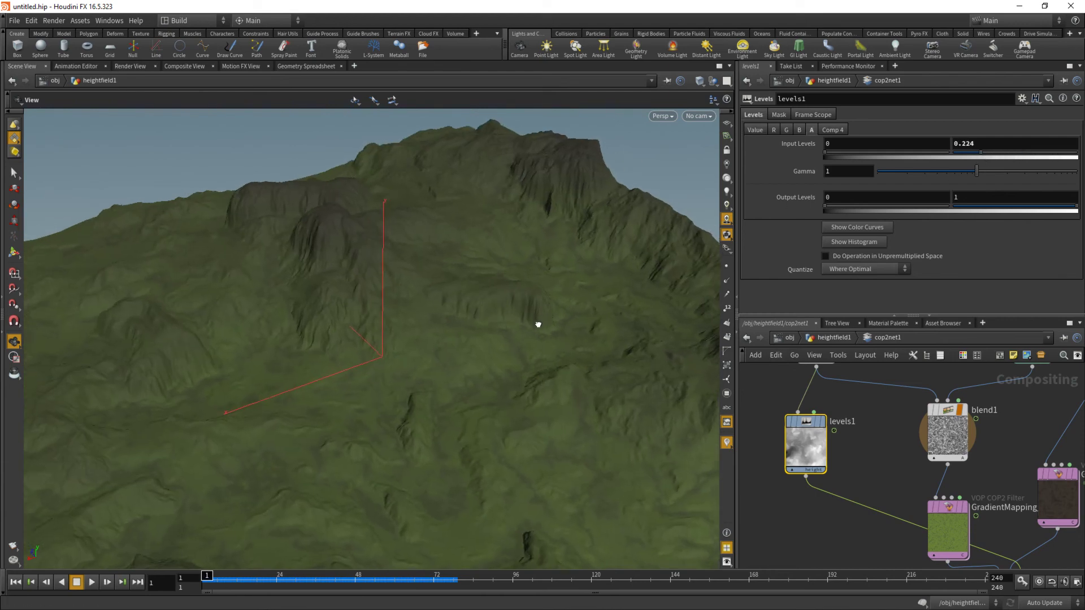
click(811, 452)
click(810, 452)
mouse_move(864, 457)
middle_down()
mouse_move(817, 365)
mouse_move(857, 466)
middle_up()
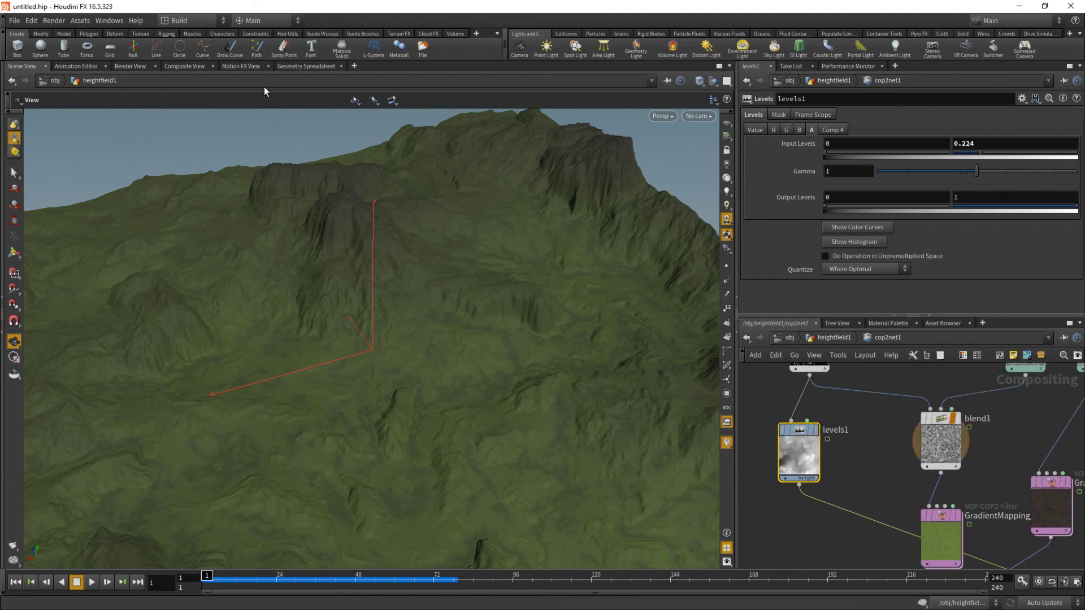
- Display levels1's alpha plane in the composite viewer and set its alpha input levels to 0.023 and 0.078
click(165, 66)
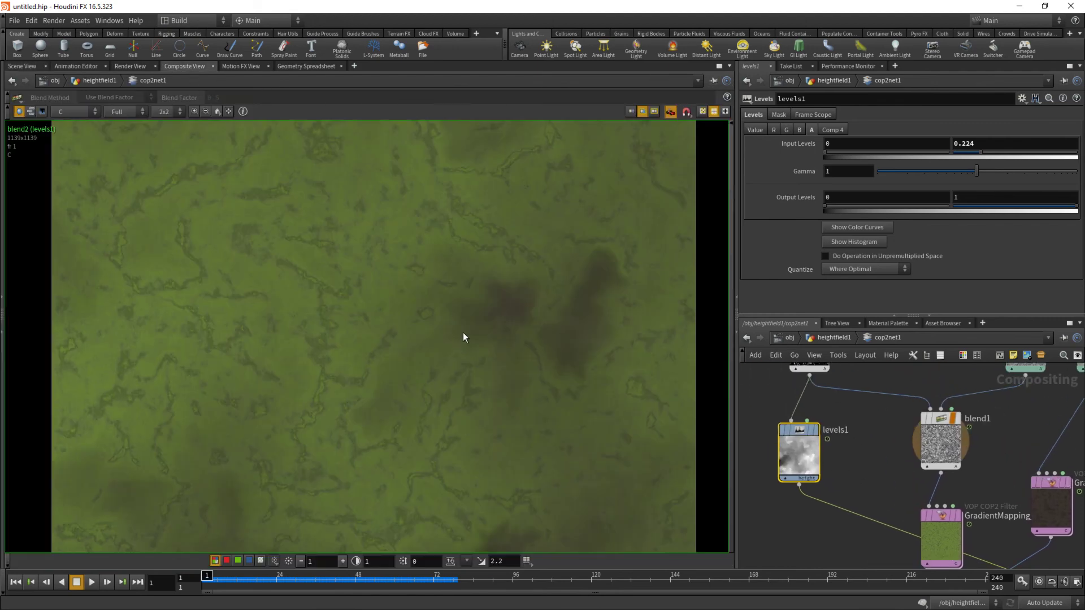
click(89, 107)
click(79, 203)
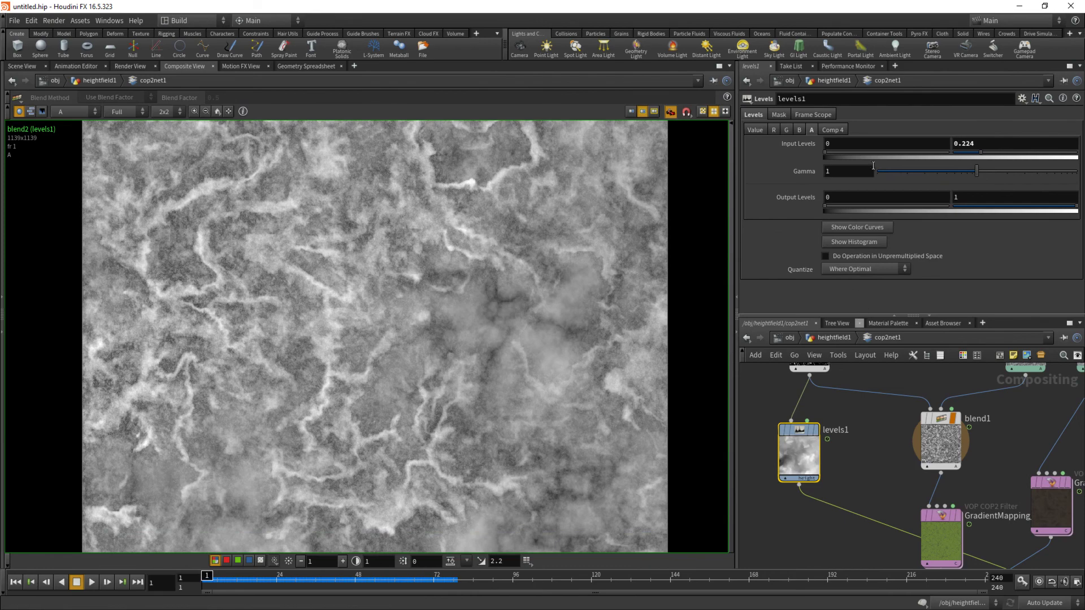
click(815, 431)
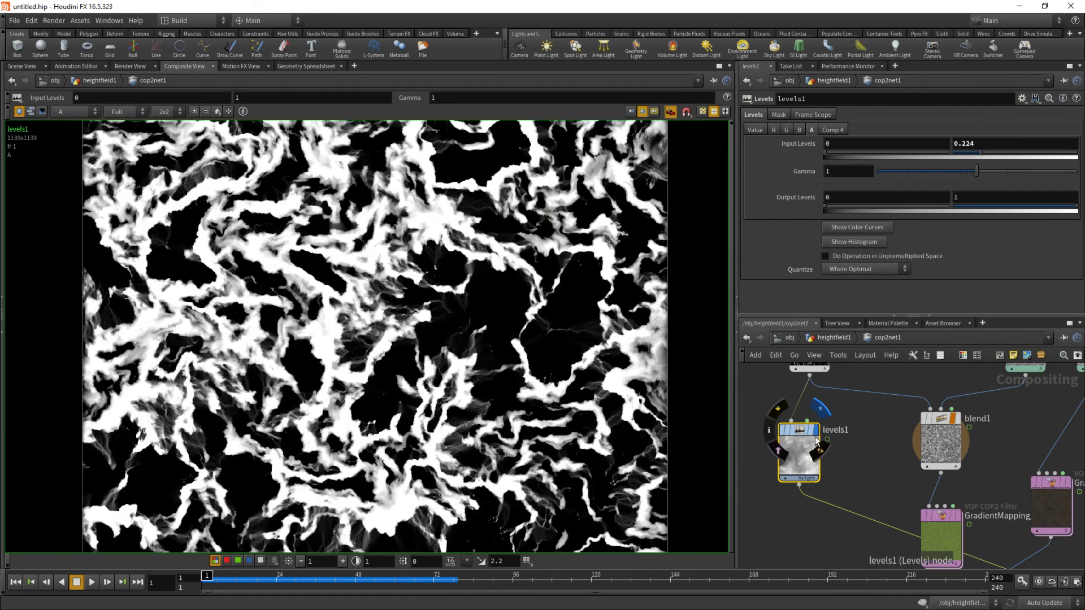
drag(976, 152, 962, 155)
drag(828, 152, 827, 154)
- Display blend2 in the composite viewer and switch the shown plane back to color (C)
middle_click(951, 531)
middle_drag(994, 496, 927, 312)
click(951, 407)
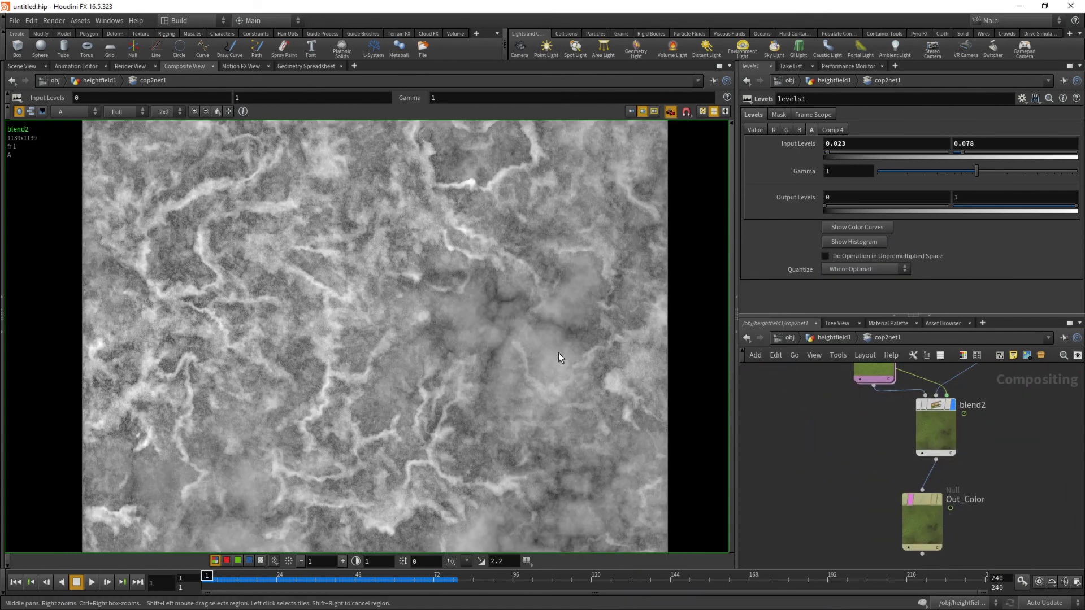
click(71, 111)
click(57, 213)
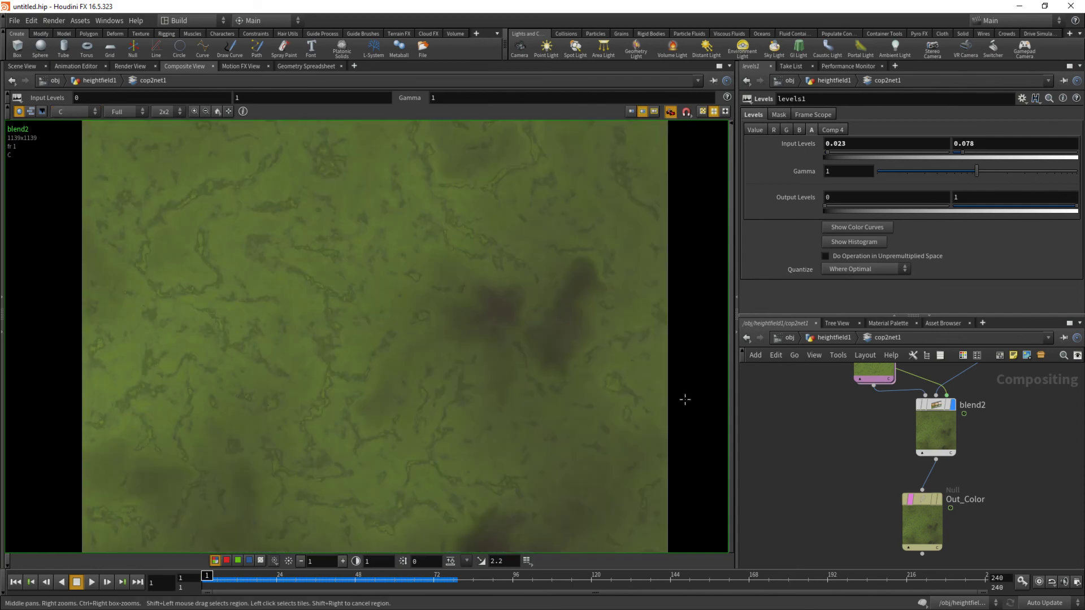
- Set blend2's Blend Mask to the A plane and show the terrain in the scene view
click(933, 439)
click(778, 116)
click(758, 114)
click(849, 199)
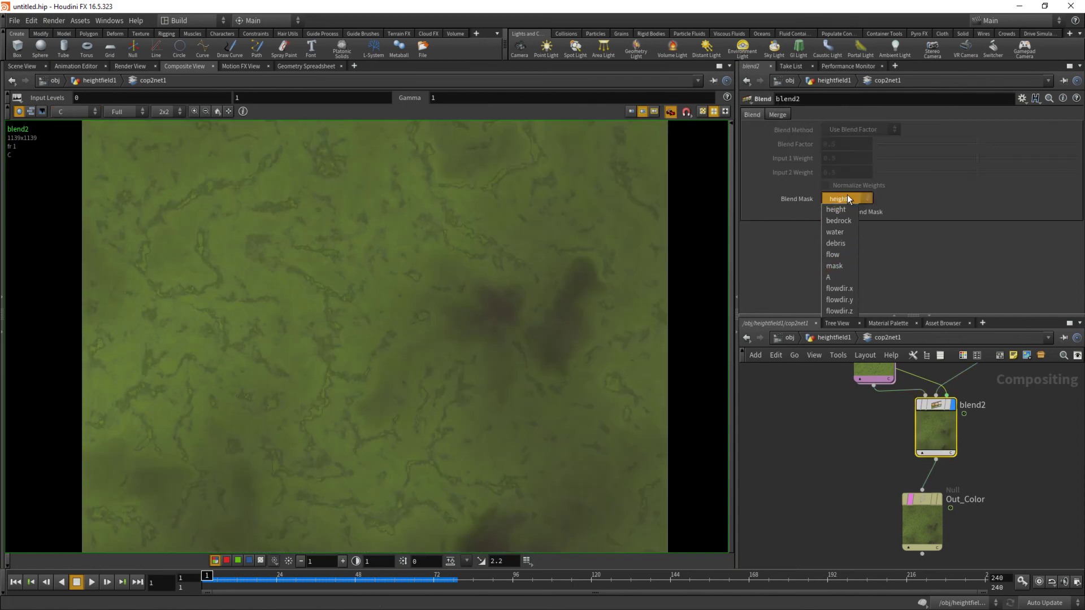
click(835, 279)
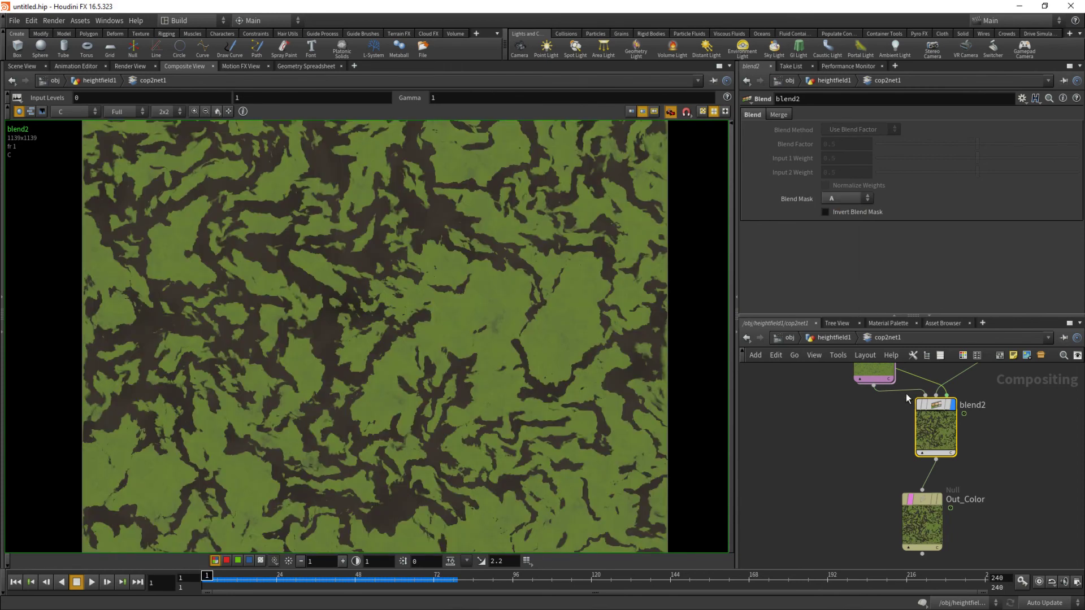
middle_drag(890, 443, 875, 514)
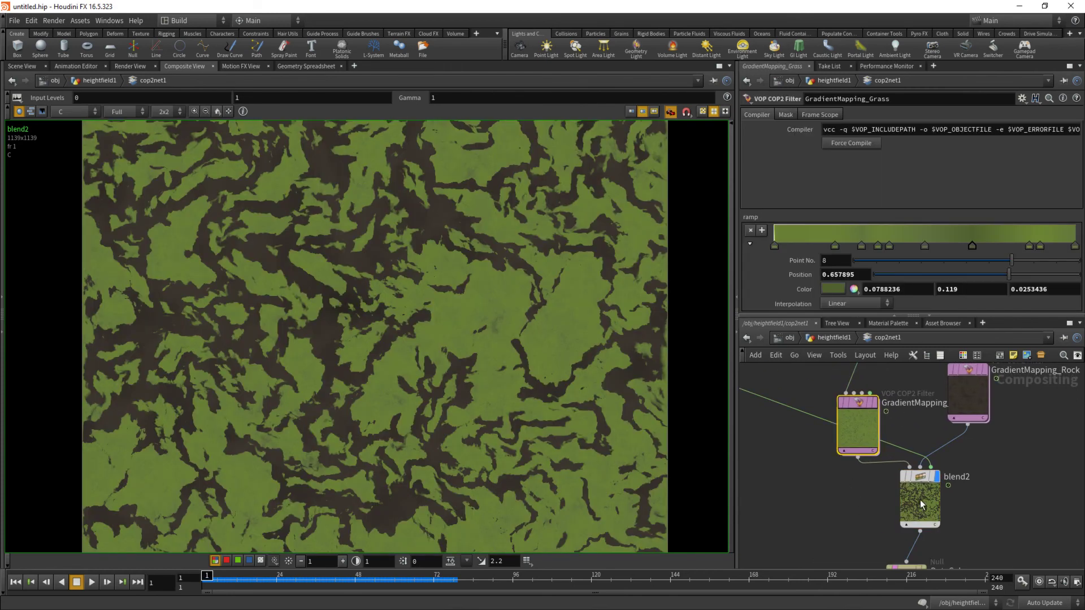
mouse_move(969, 518)
middle_down()
mouse_move(971, 446)
mouse_move(957, 538)
mouse_move(969, 433)
mouse_move(964, 531)
middle_up()
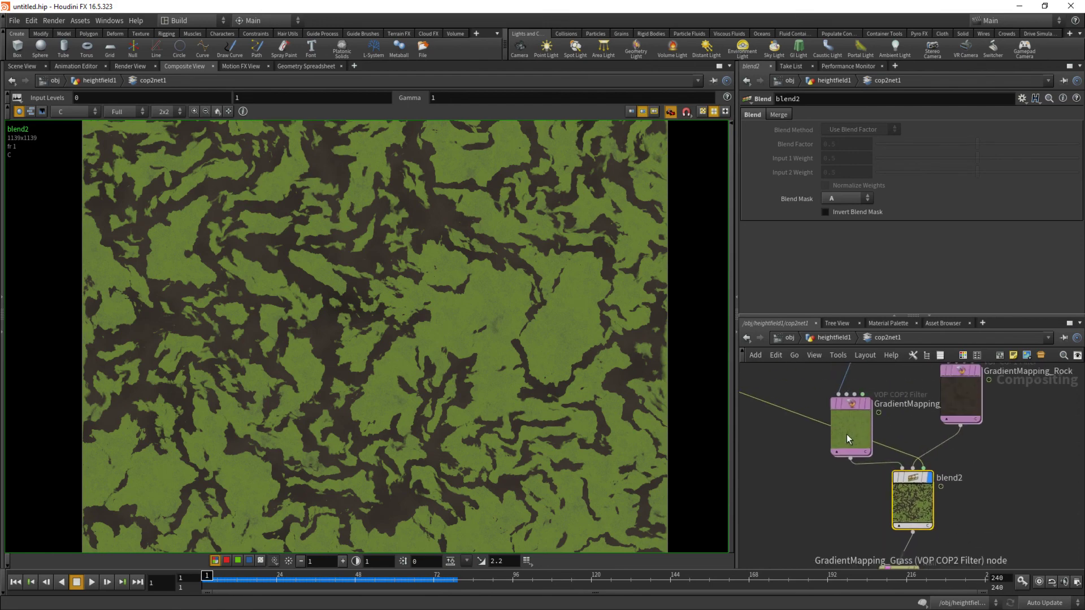
click(22, 67)
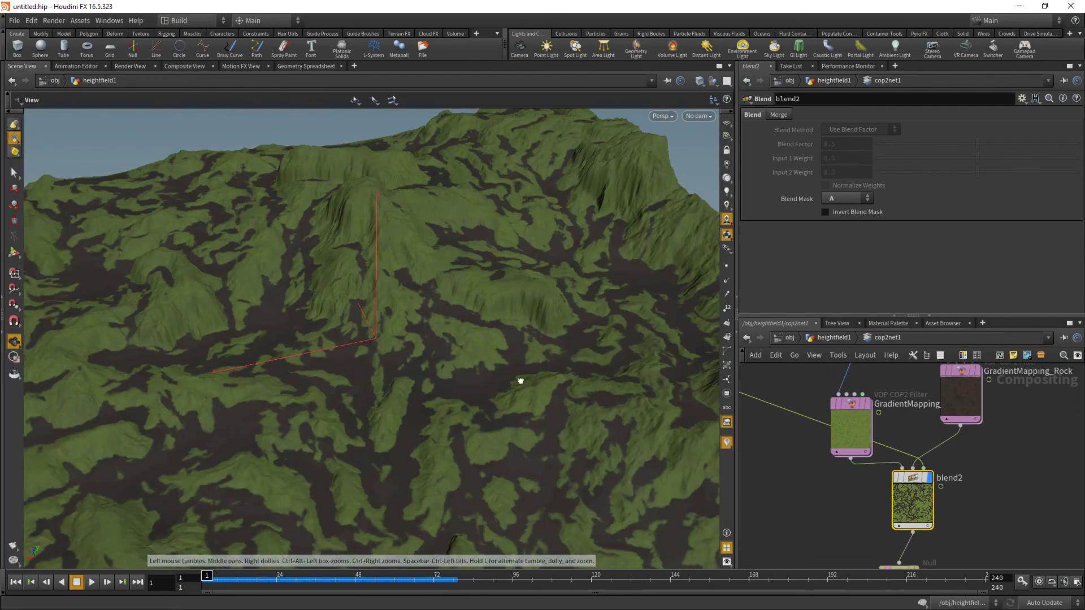
- Swap blend2's inputs so GradientMapping_Rock feeds the first and GradientMapping_Grass the second, spacing the nodes for clearer wiring
drag(929, 506, 918, 535)
middle_drag(936, 517, 939, 487)
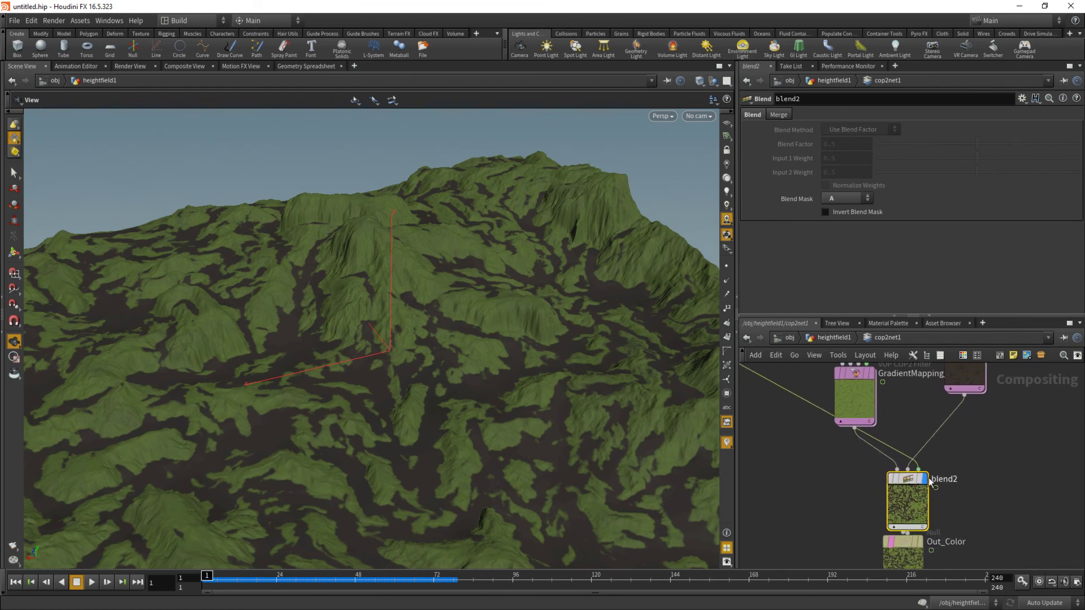
drag(855, 375, 873, 365)
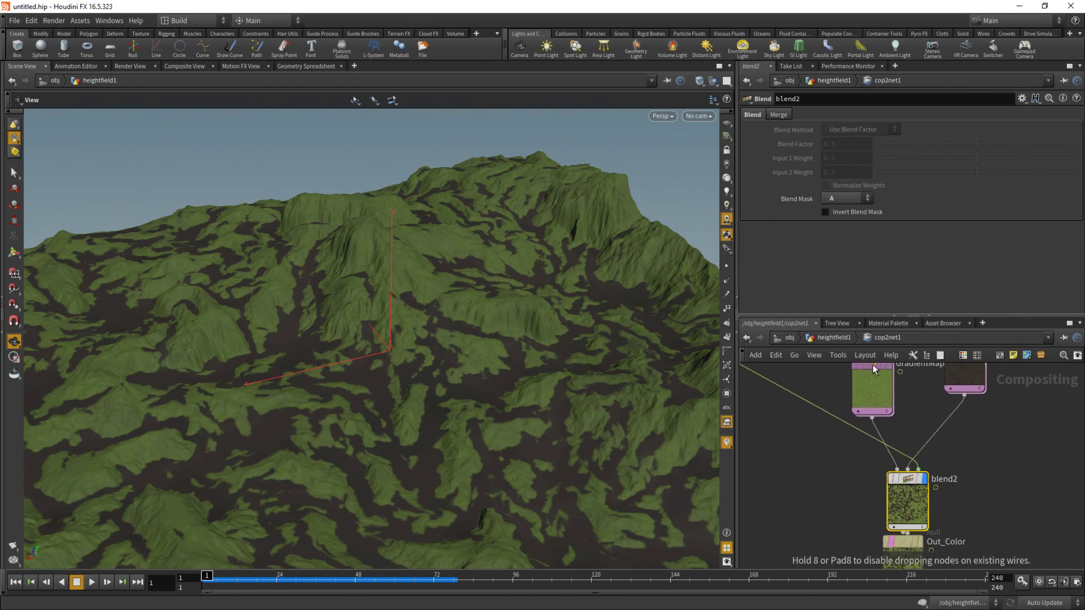
click(871, 419)
click(908, 469)
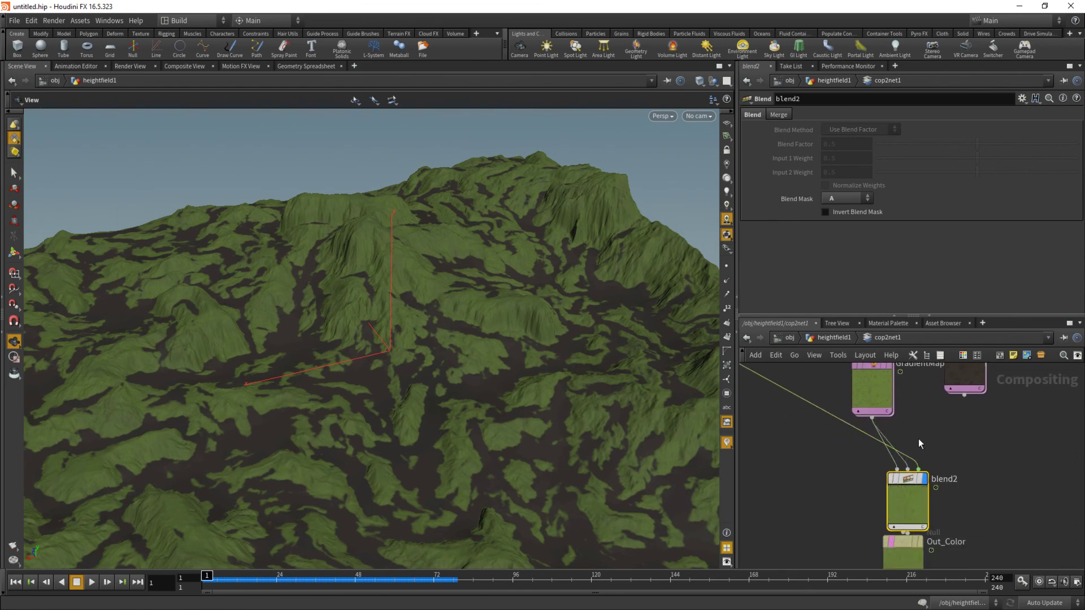
drag(908, 470, 957, 408)
drag(464, 401, 557, 360)
- Add a ROP File Output node wired to blend2's output, beside Out_Color
scroll(845, 453, down, 4)
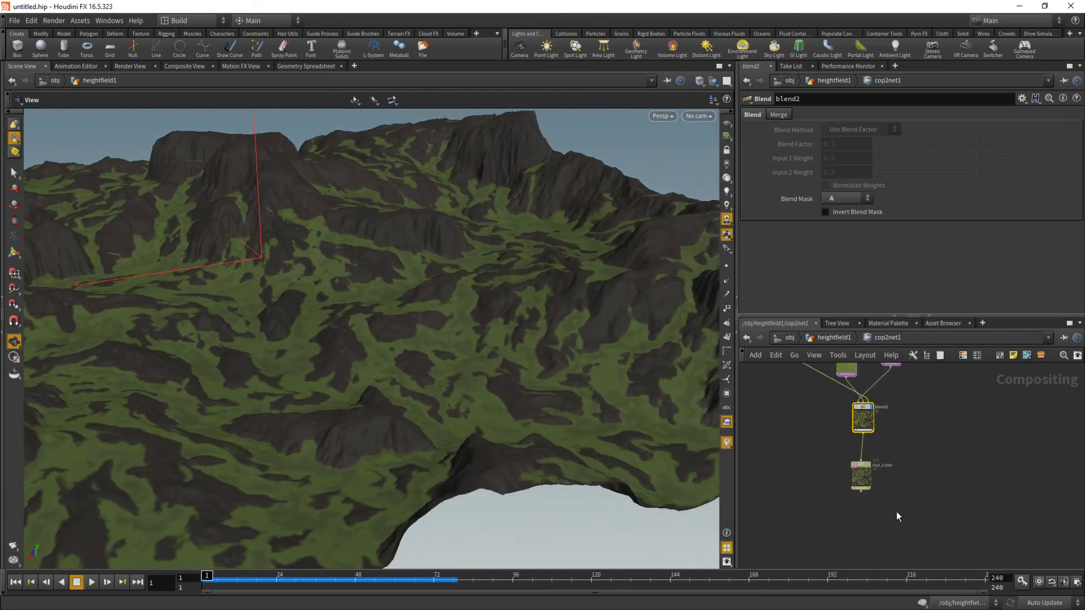
scroll(863, 422, up, 3)
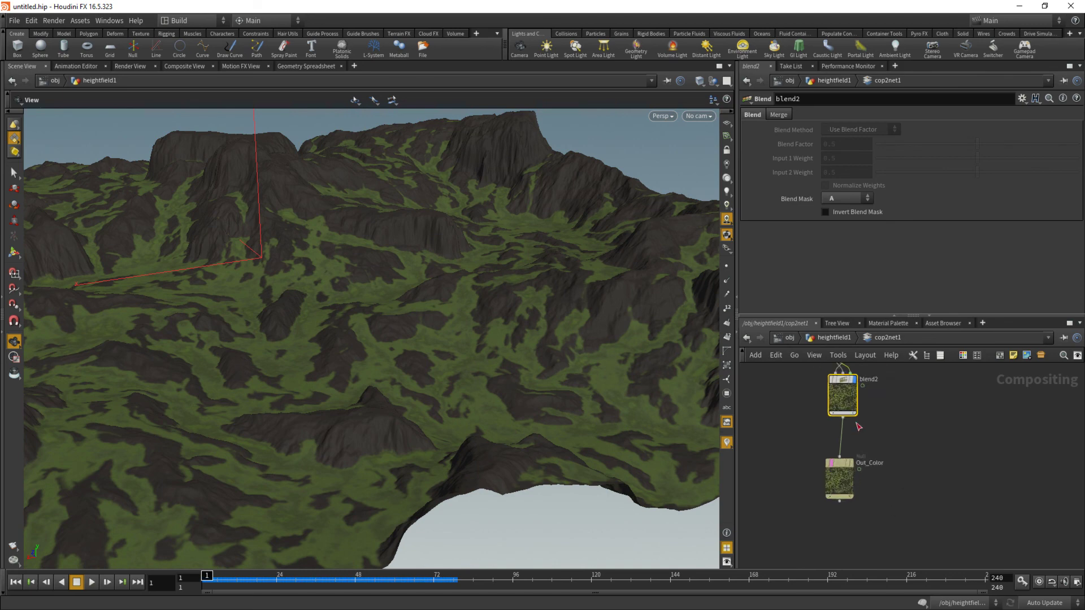
drag(843, 419, 948, 469)
click(854, 427)
drag(843, 418, 934, 469)
text(rop)
key(Return)
drag(327, 243, 545, 356)
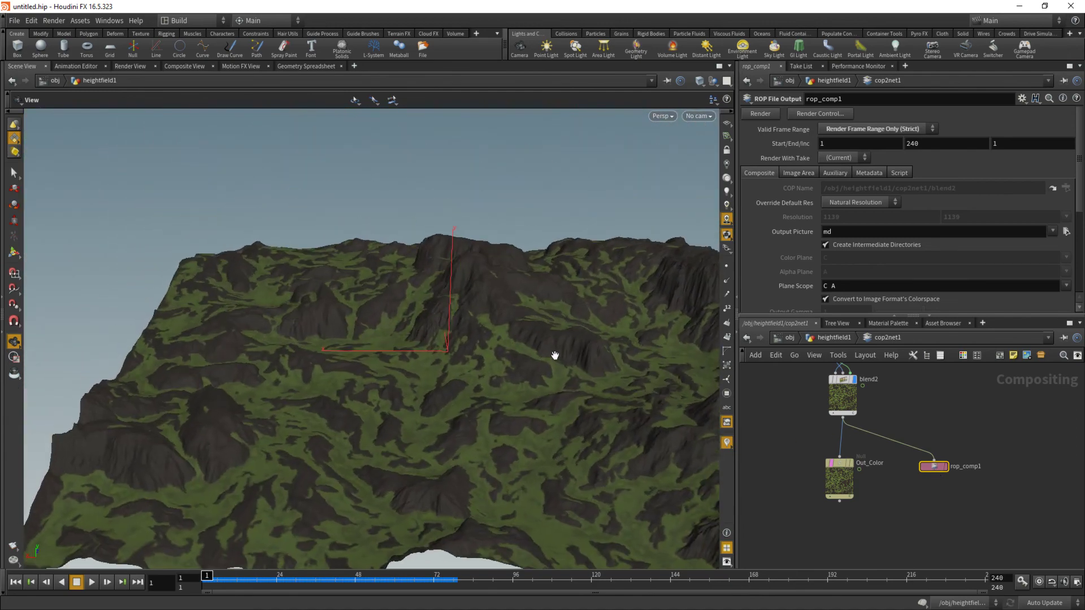
- Leave the COP2 network, add a Sky Light to the scene and inspect the lit terrain
key(u)
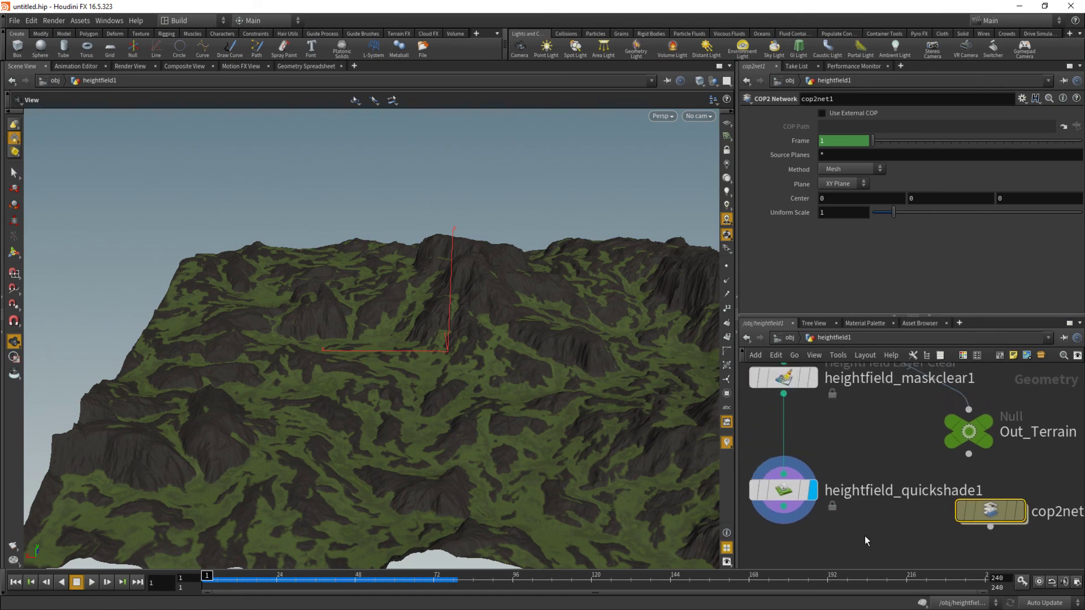
drag(443, 348, 395, 358)
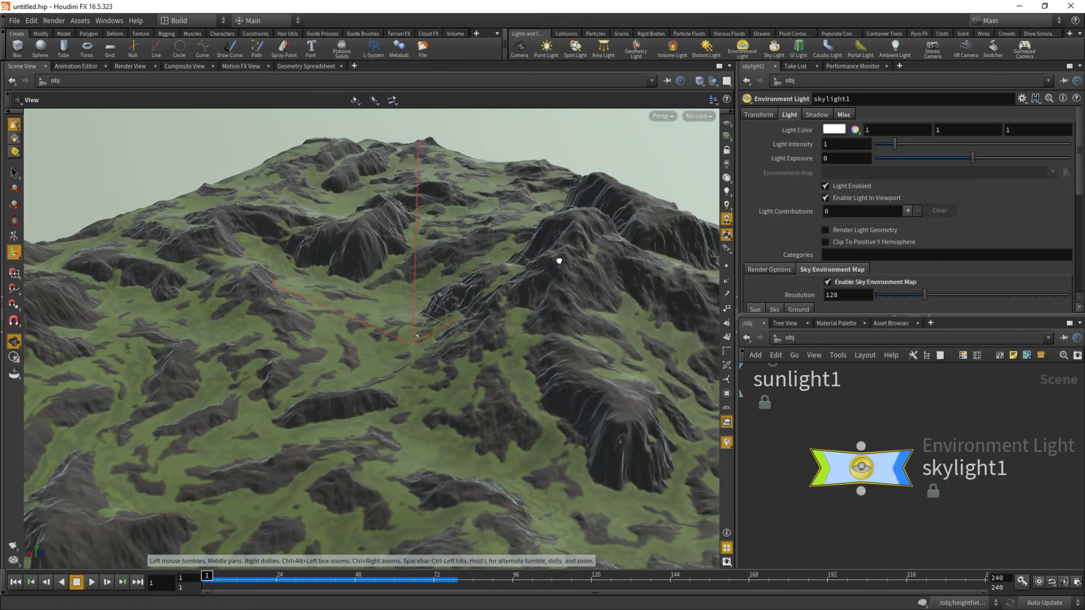
drag(558, 254, 452, 282)
- Go back inside the heightfield1 geometry network and locate the slump node
scroll(864, 421, down, 6)
middle_drag(866, 421, 937, 505)
scroll(857, 484, up, 4)
click(816, 464)
double_click(813, 465)
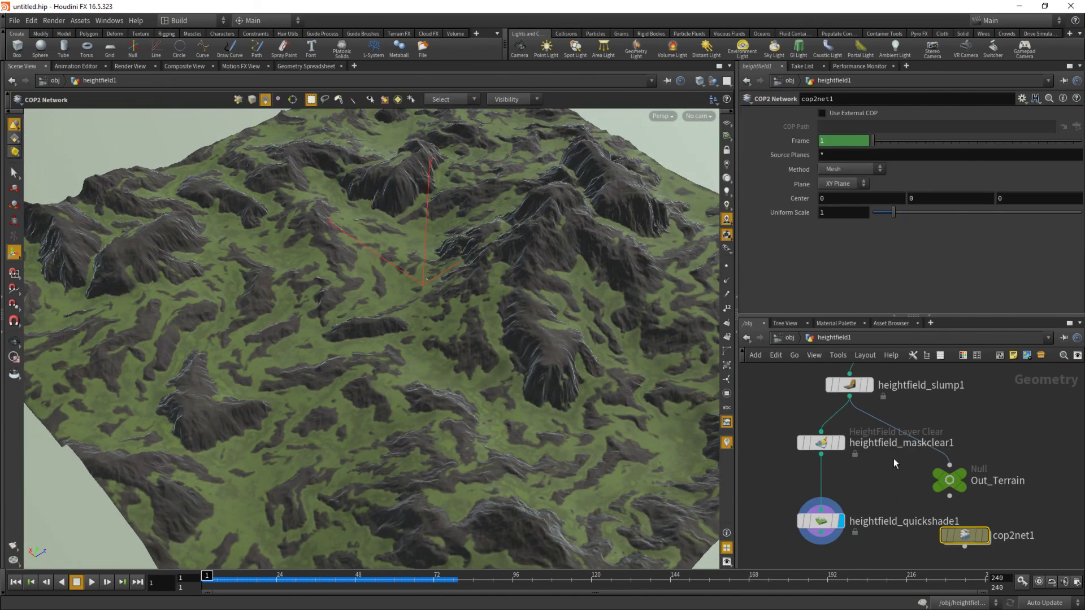
scroll(884, 459, down, 3)
scroll(922, 408, up, 4)
scroll(886, 484, up, 2)
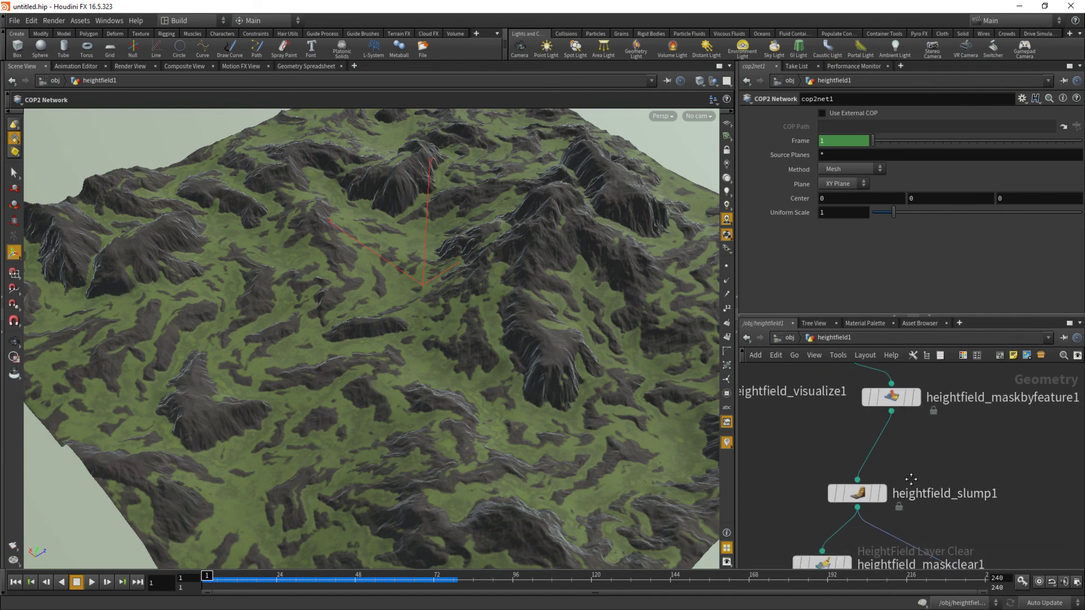
- Raise heightfield_slump1's Spread Iterations to 386, checking the terrain colors at intermediate values such as 313
click(856, 473)
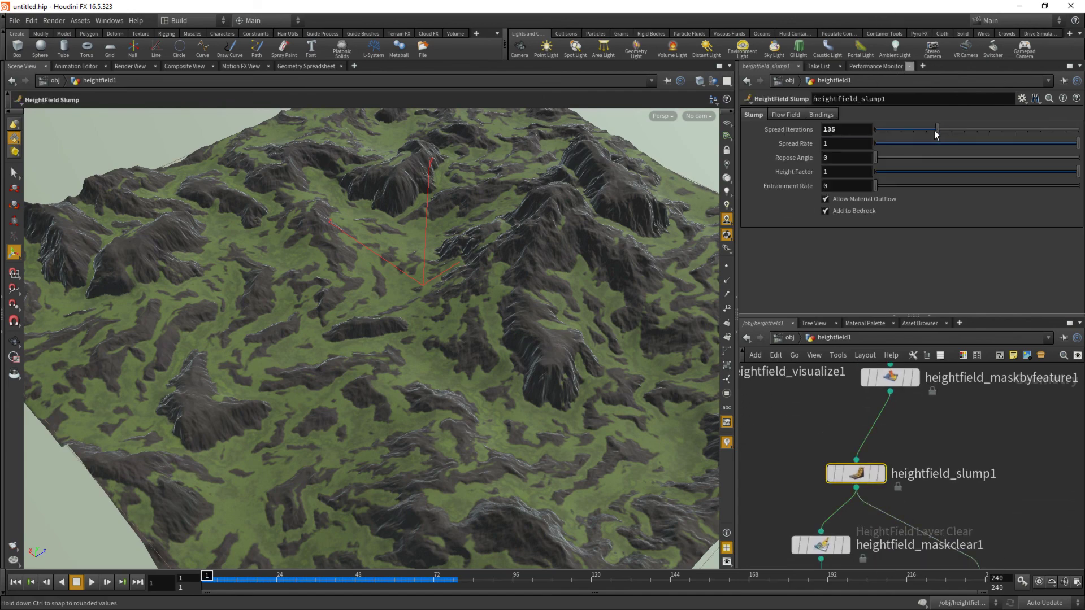
drag(935, 130, 894, 133)
alt+drag(371, 373, 430, 336)
click(1033, 130)
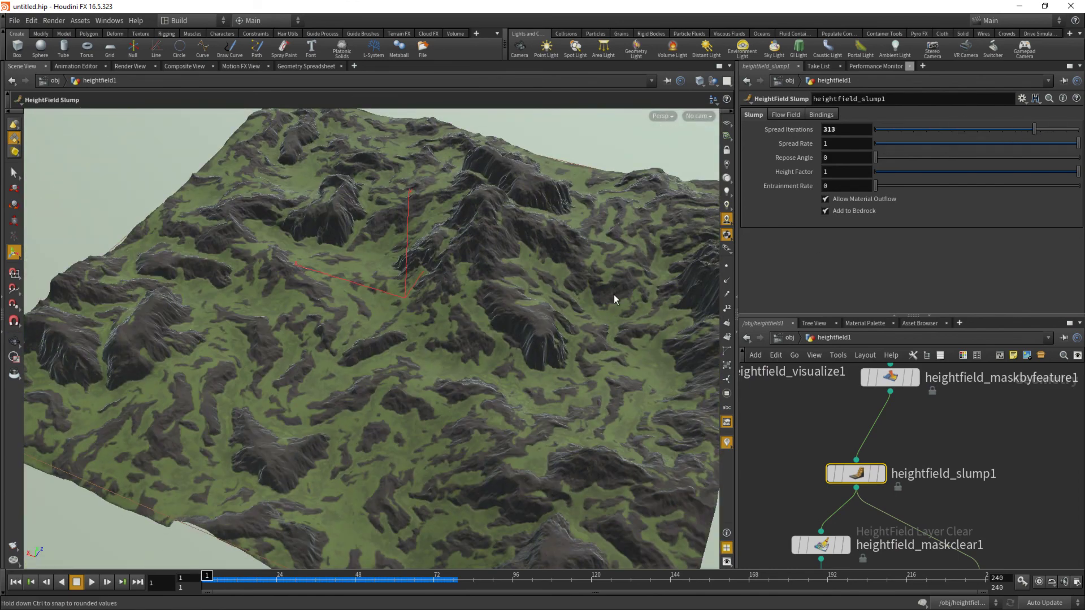
alt+drag(499, 319, 522, 360)
click(1068, 129)
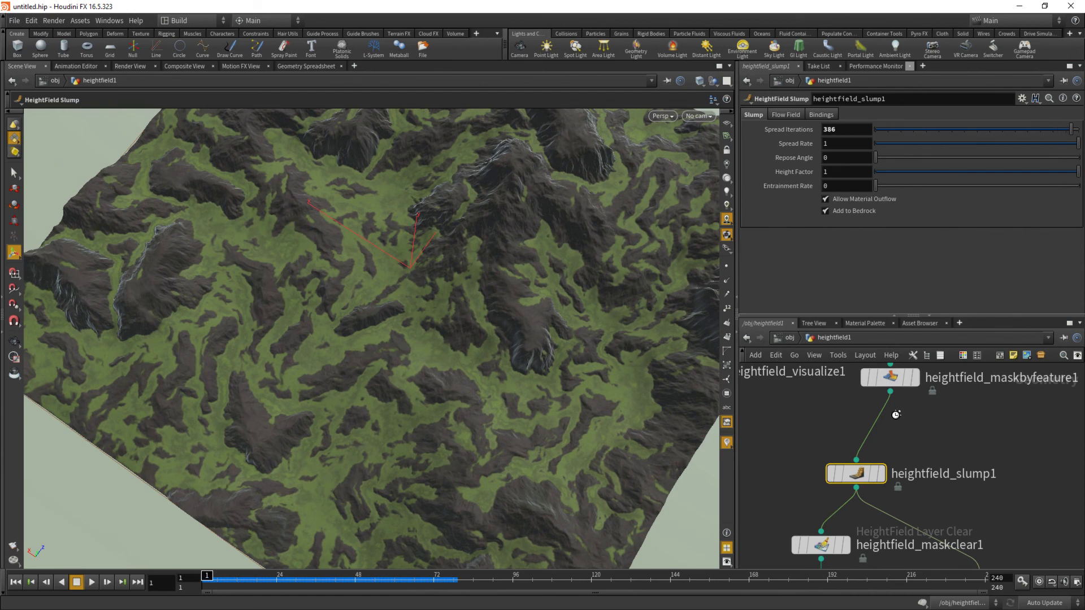
- Move the middle point of heightfield_maskbyfeature1's height ramp close to the maximum-height end
middle_drag(891, 384, 889, 437)
click(889, 431)
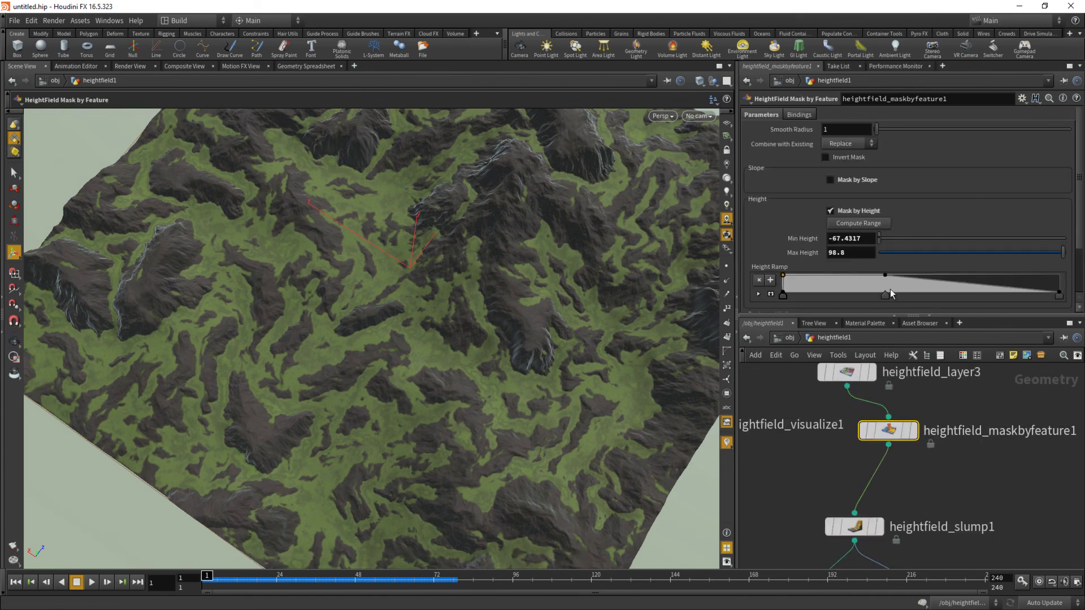
click(1024, 293)
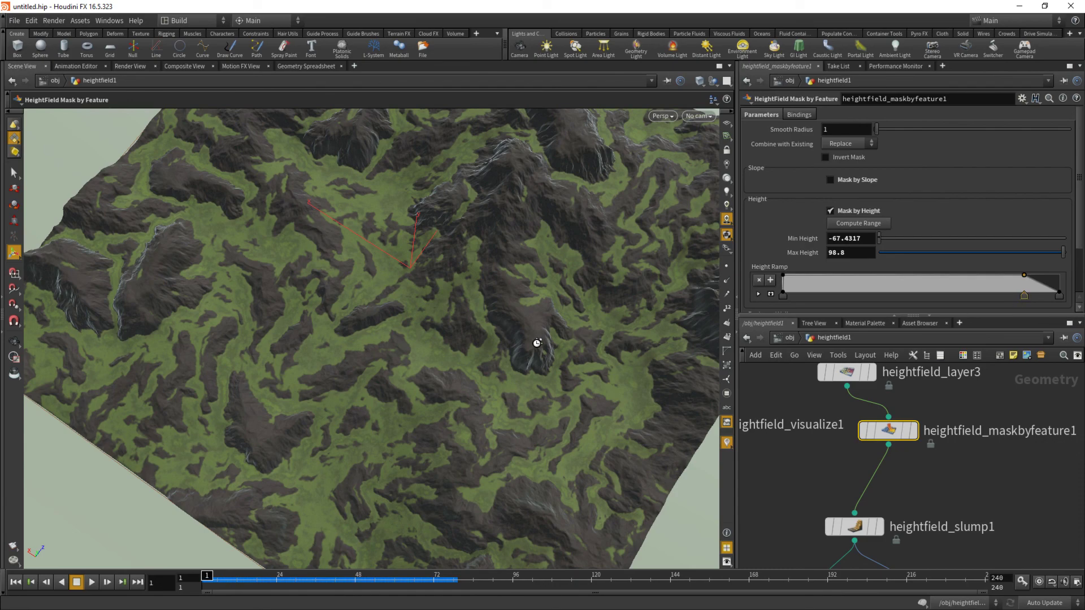
- Examine the grass and rock distribution across the lit terrain from several angles
drag(551, 253, 574, 327)
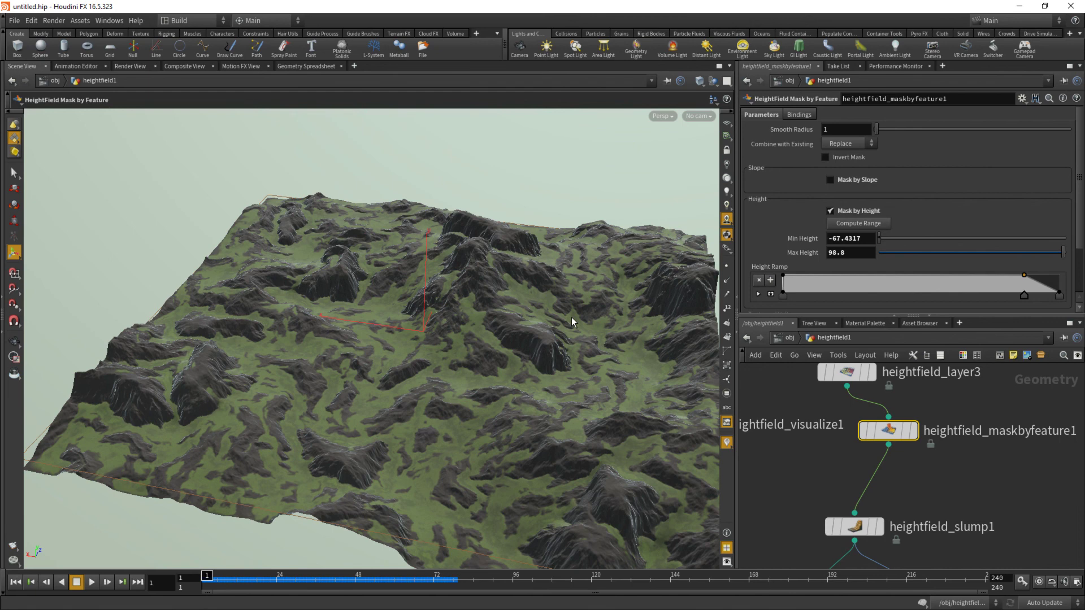
key(Escape)
drag(460, 211, 511, 323)
key(Return)
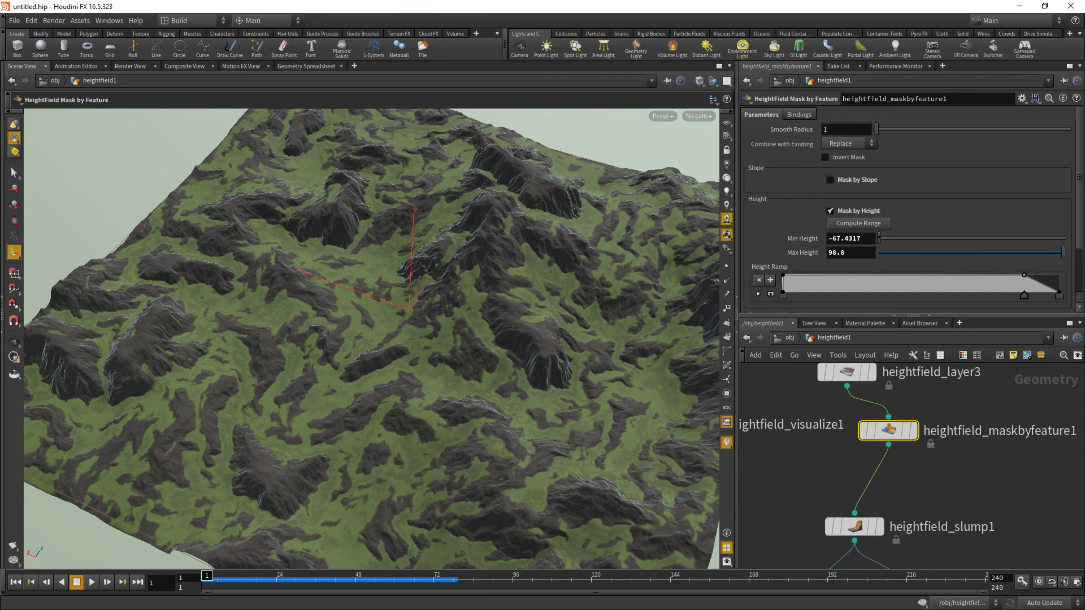
alt+drag(521, 261, 528, 239)
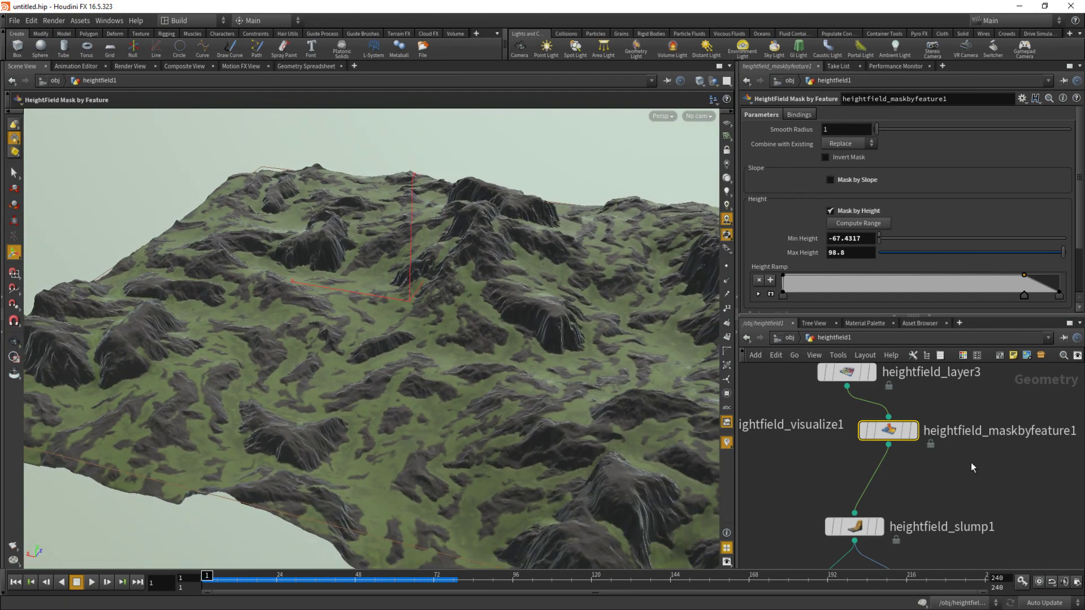
key(Escape)
drag(477, 356, 531, 370)
key(Return)
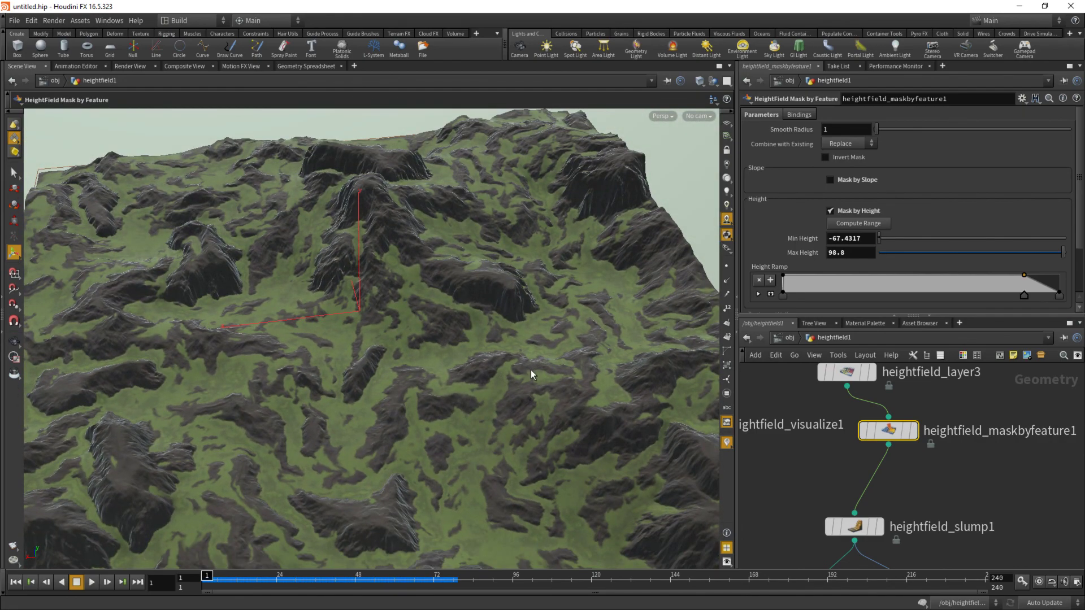